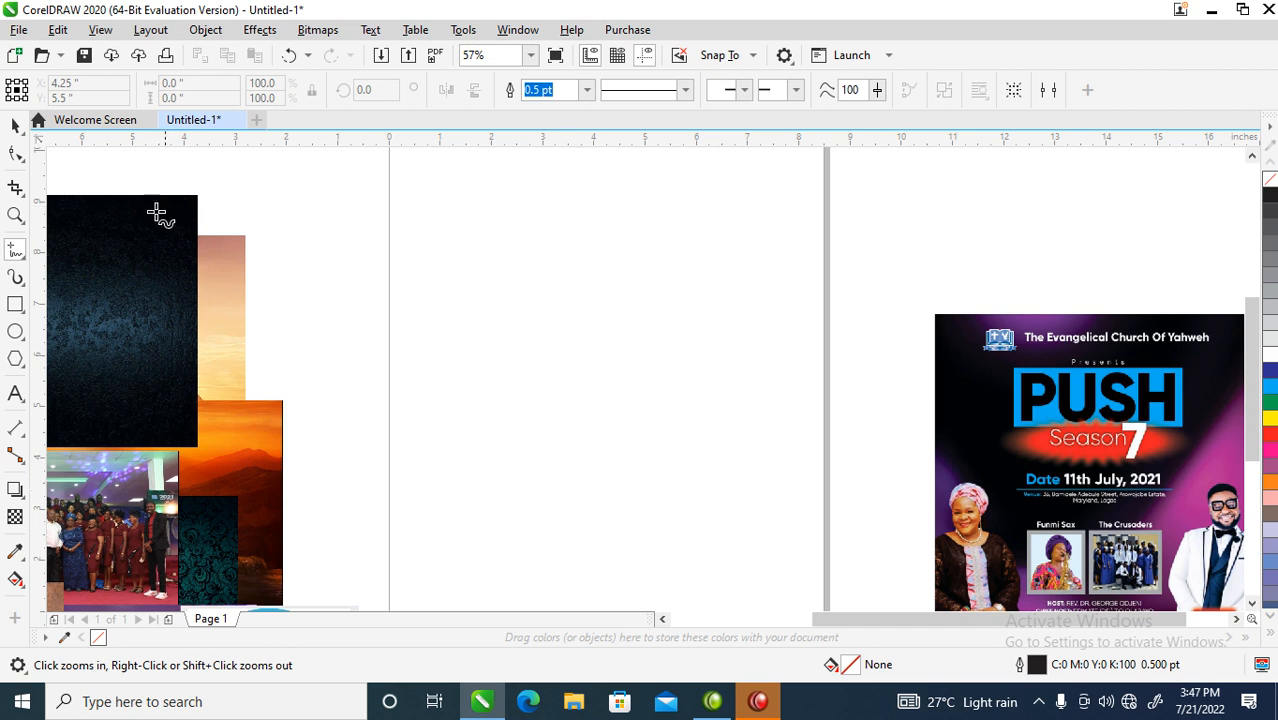
- Create a page-sized rectangle about 8.3 inches tall and move the dark textured image nearer the page
double_click(16, 307)
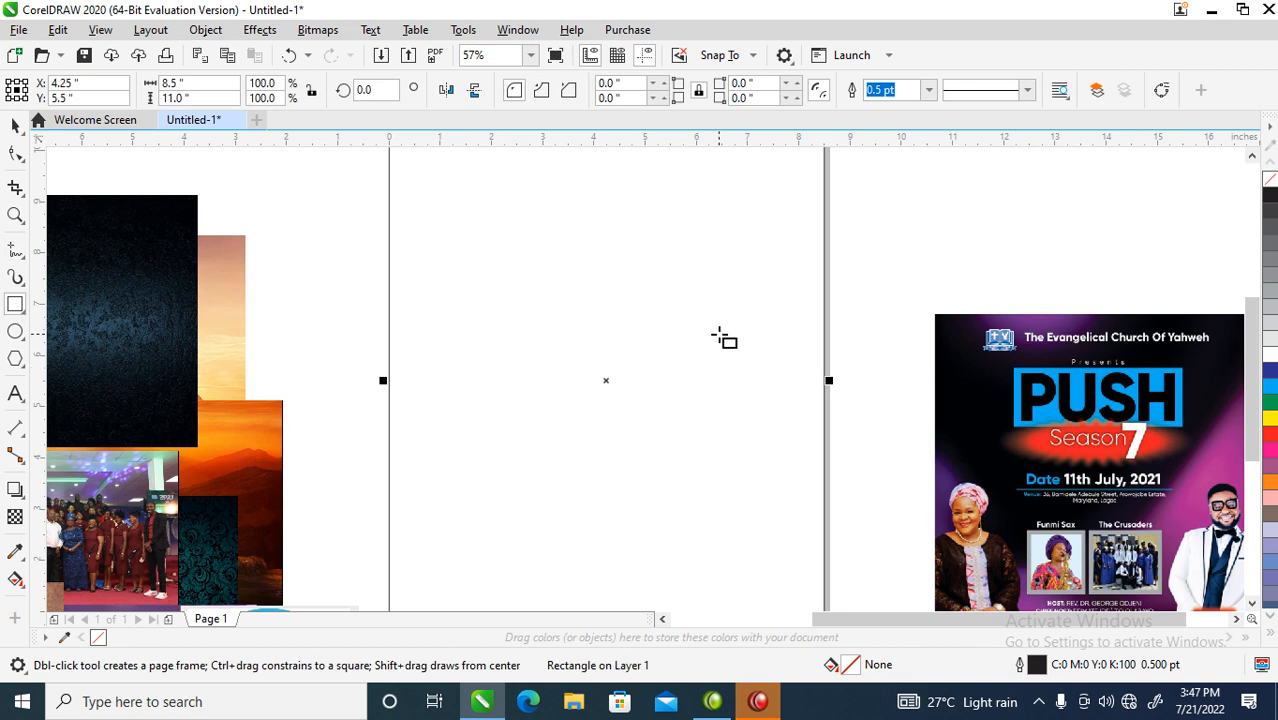
key("space")
key("F4")
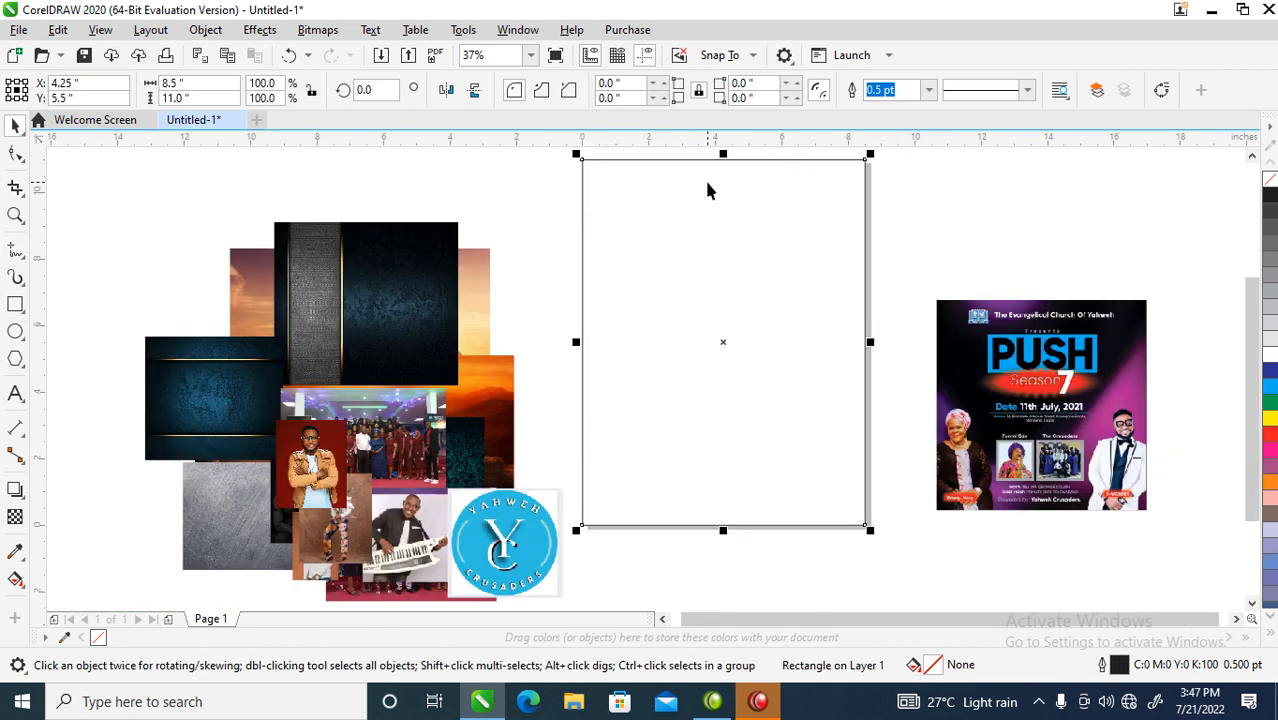
left_click_drag(723, 154, 729, 207)
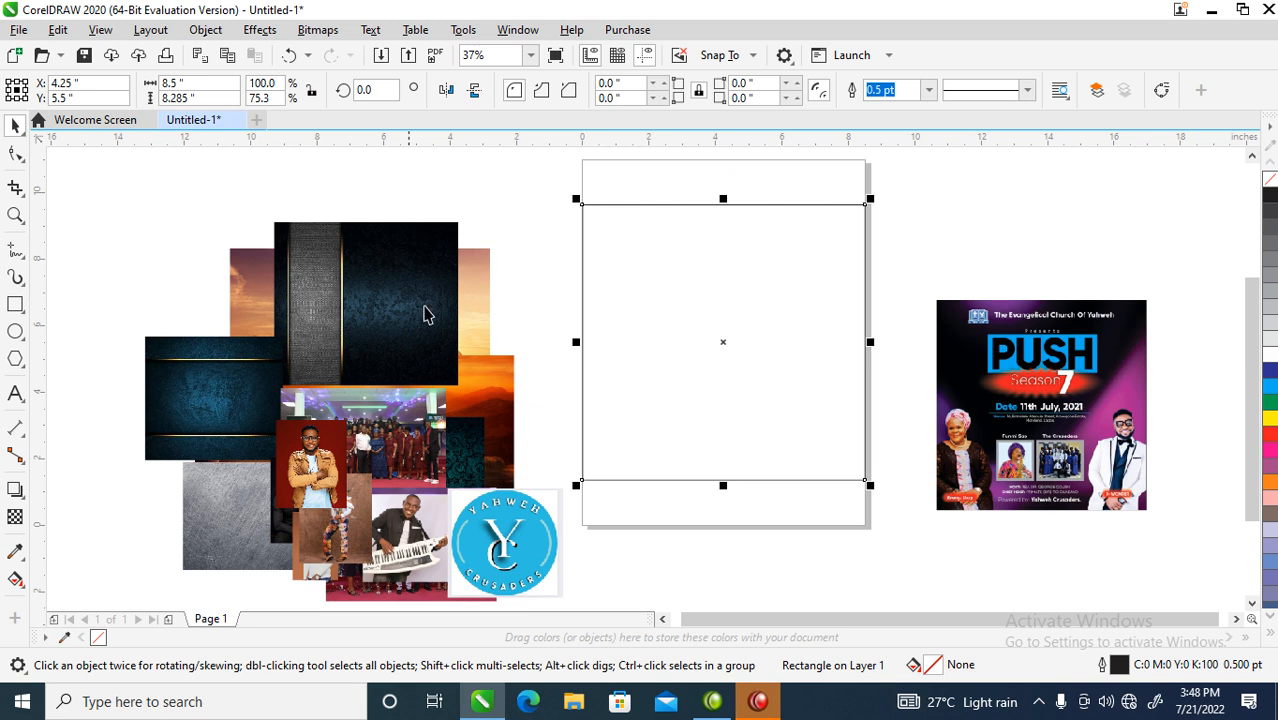
left_click(393, 272)
left_click_drag(389, 230, 509, 282)
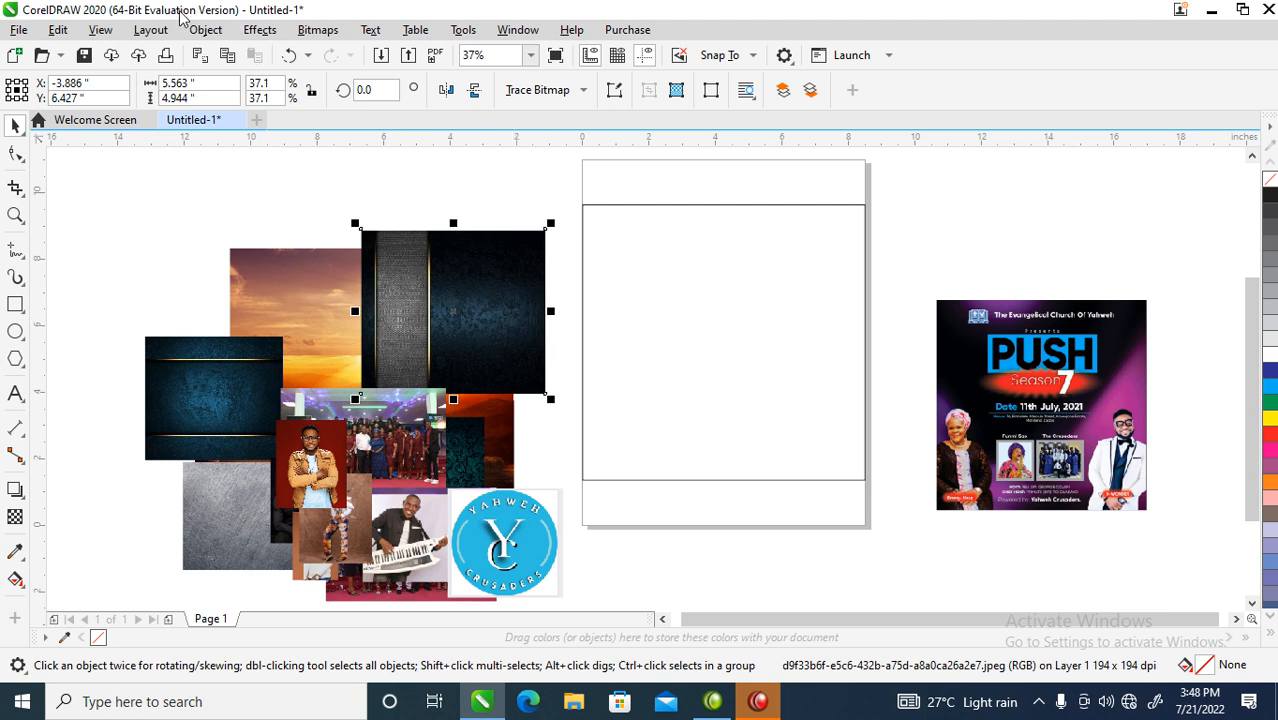
- PowerClip the dark textured image inside the rectangle frame
left_click(206, 31)
mouse_move(305, 61)
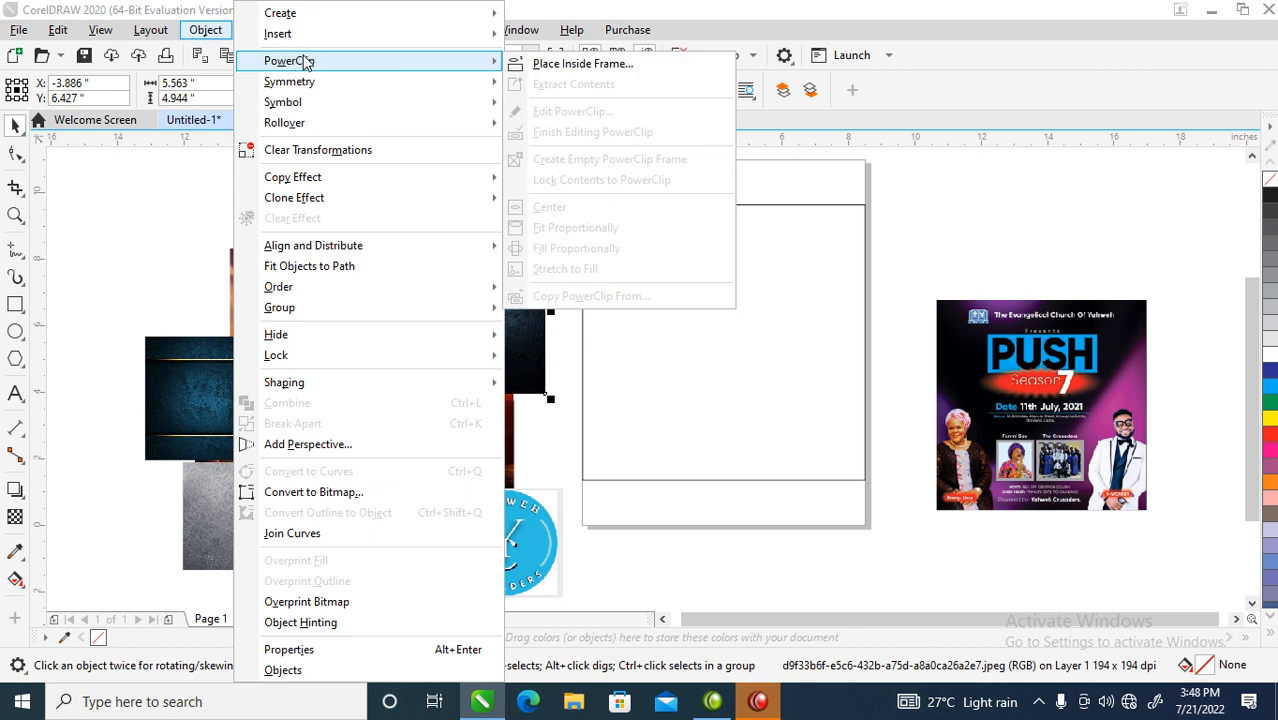
left_click(587, 63)
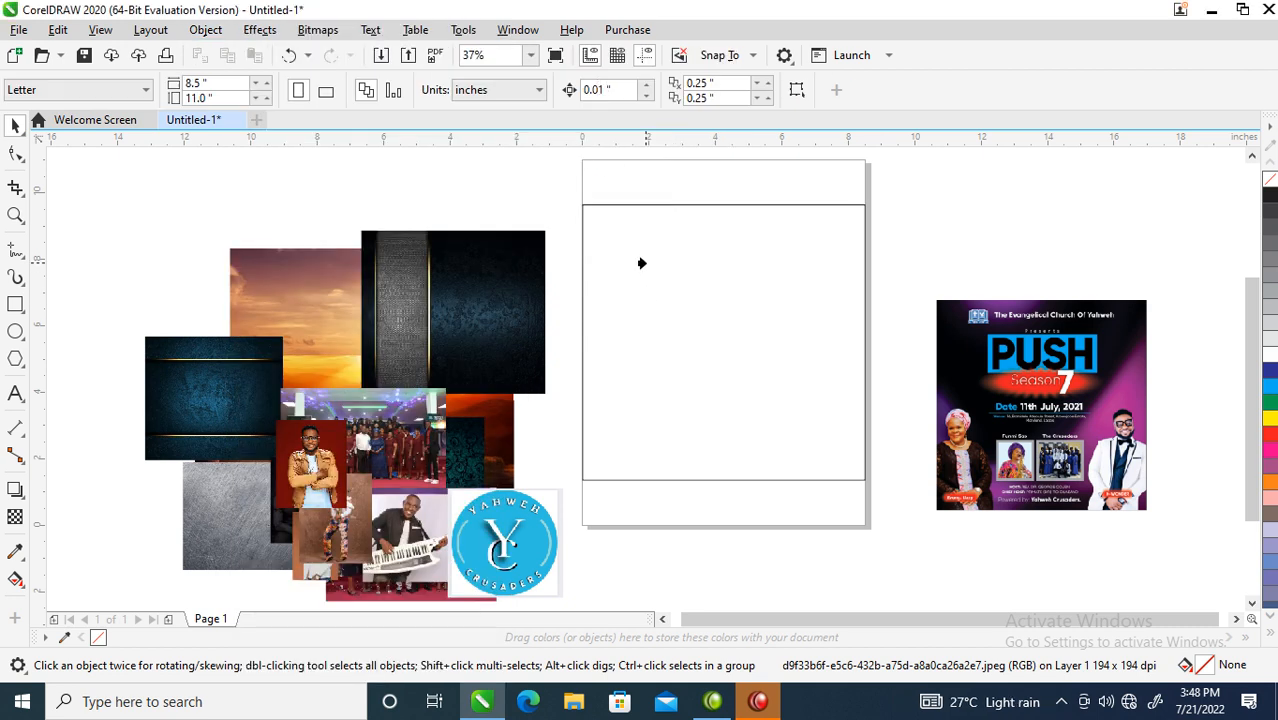
left_click(646, 271)
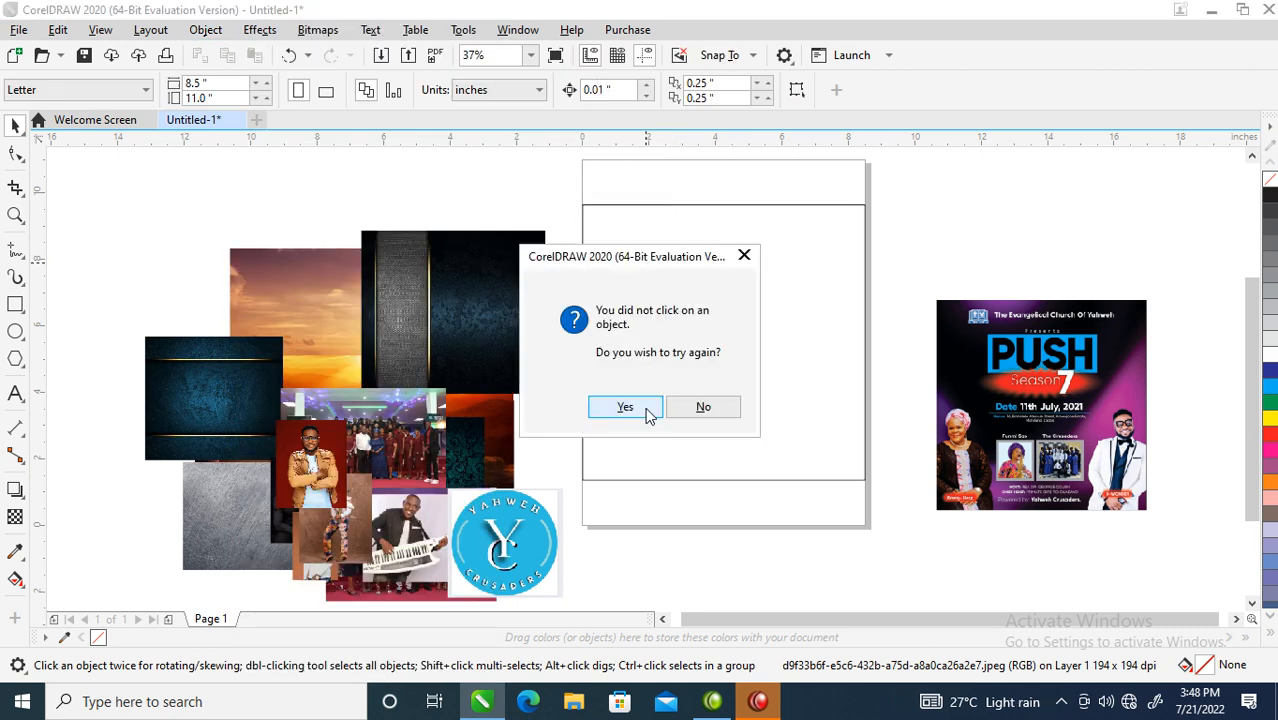
left_click(704, 407)
left_click(653, 207)
left_click(513, 328)
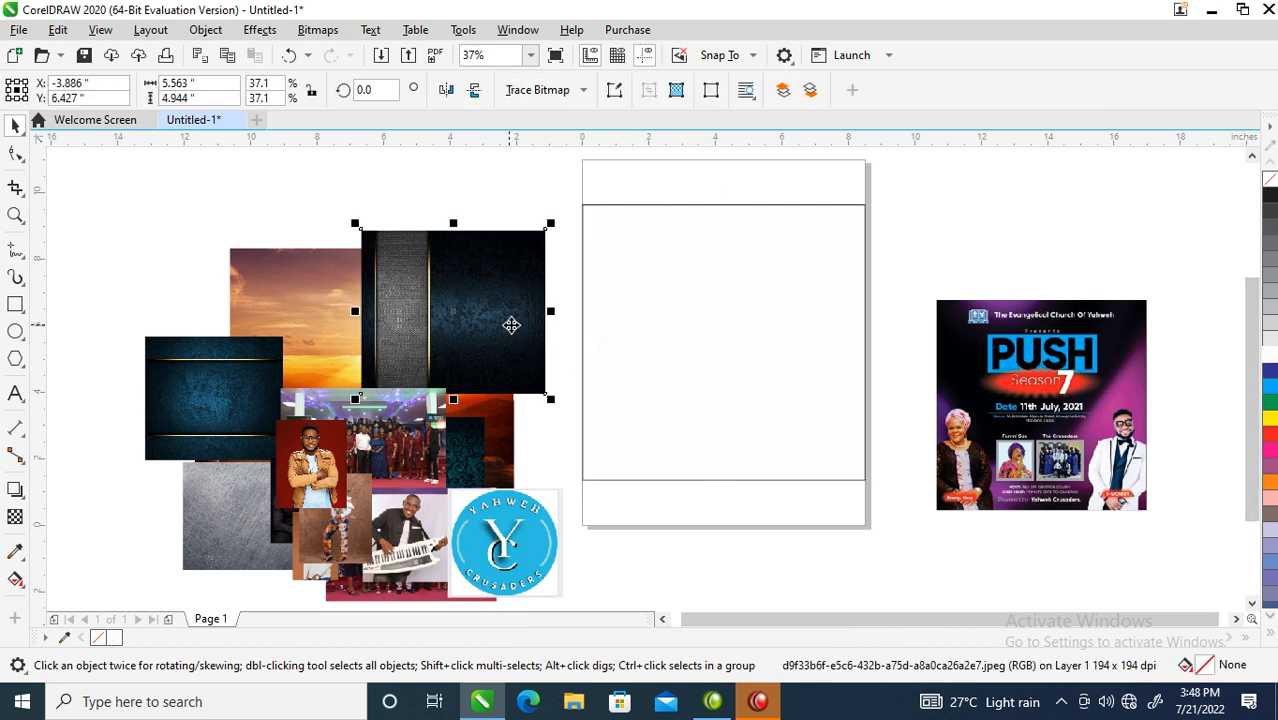
left_click(205, 29)
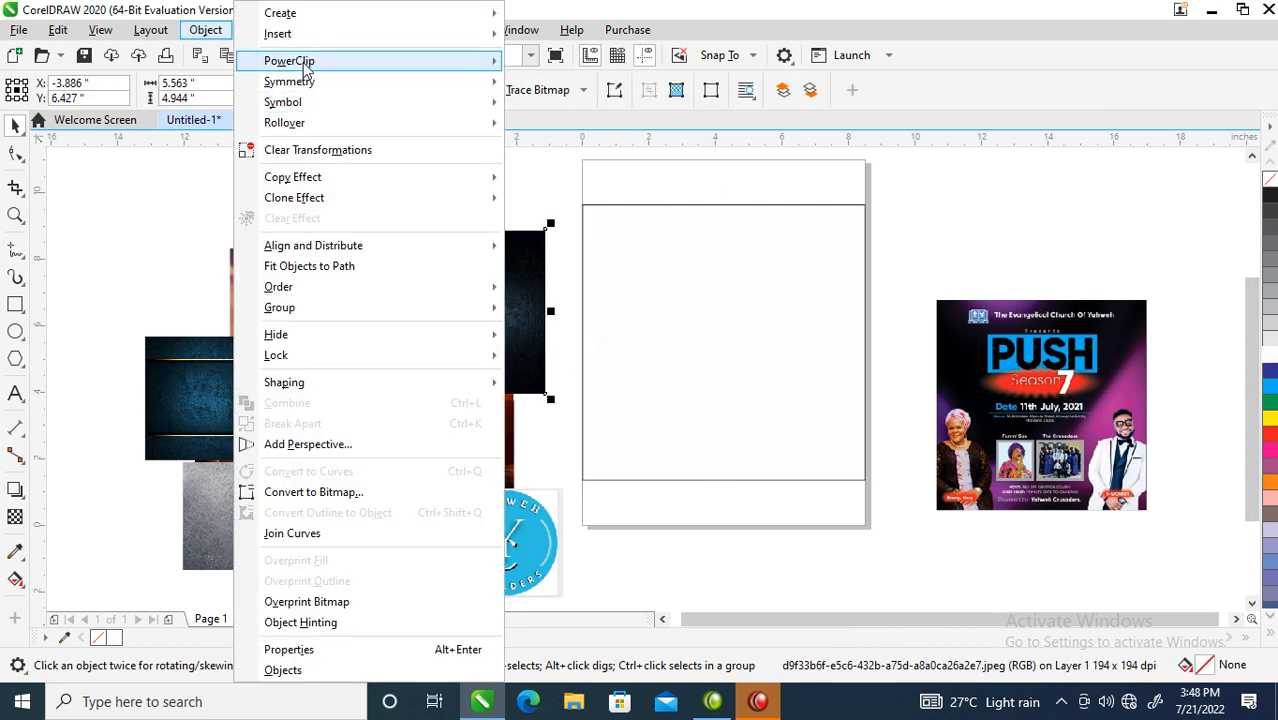
mouse_move(305, 60)
left_click(562, 63)
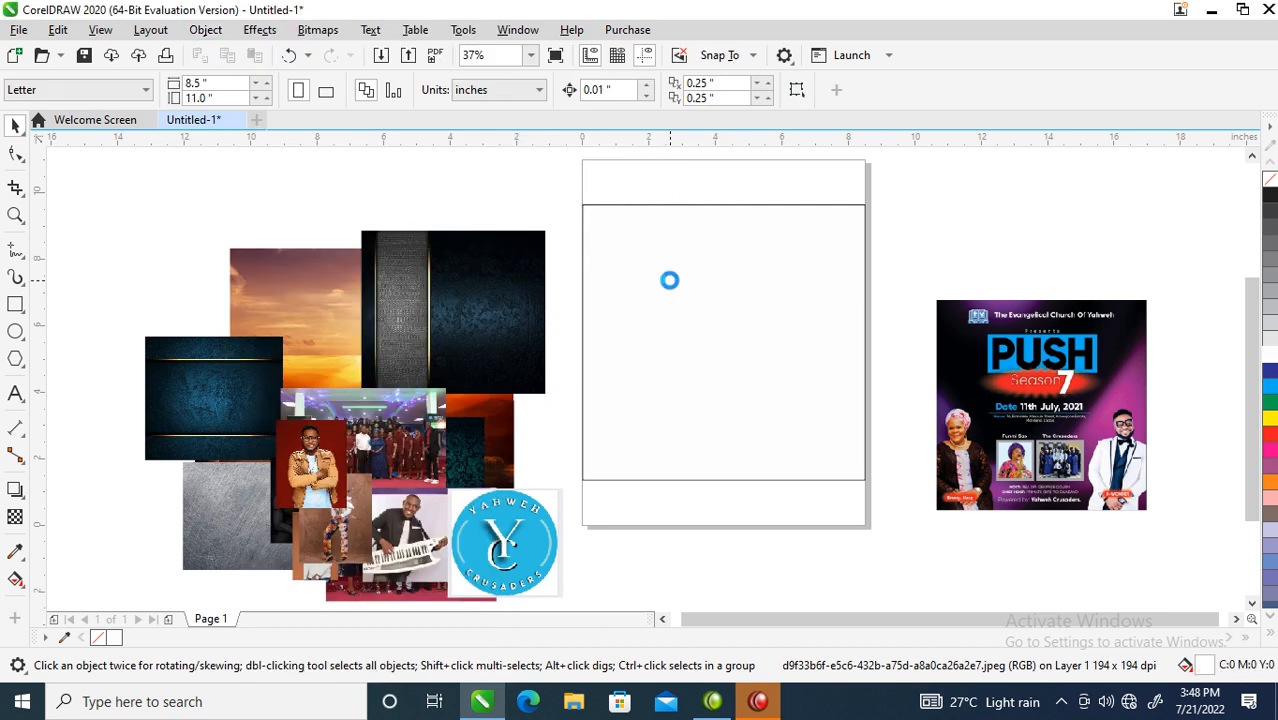
left_click(666, 283)
- Resize the clipped image to about 8.57 × 8.42 inches and move the sunset photo up-left
left_click(748, 340, "ctrl")
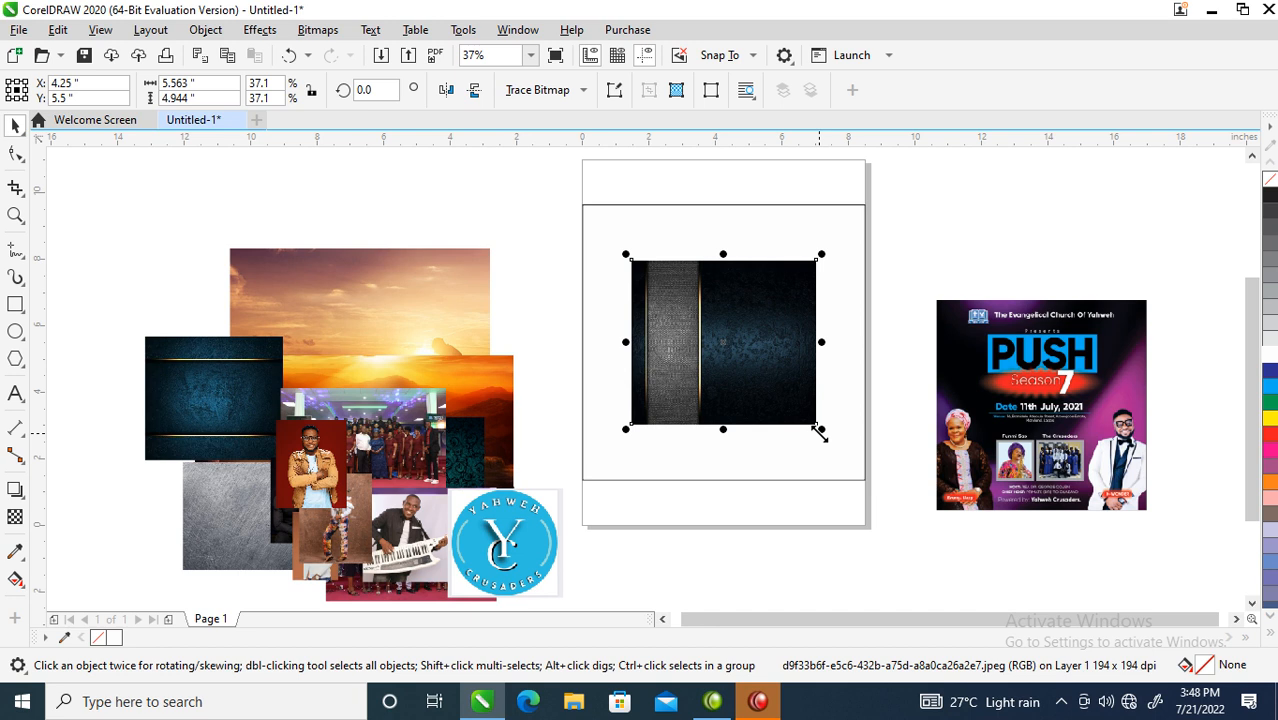
left_click(419, 337)
left_click(708, 330, "ctrl")
left_click_drag(821, 428, 885, 491)
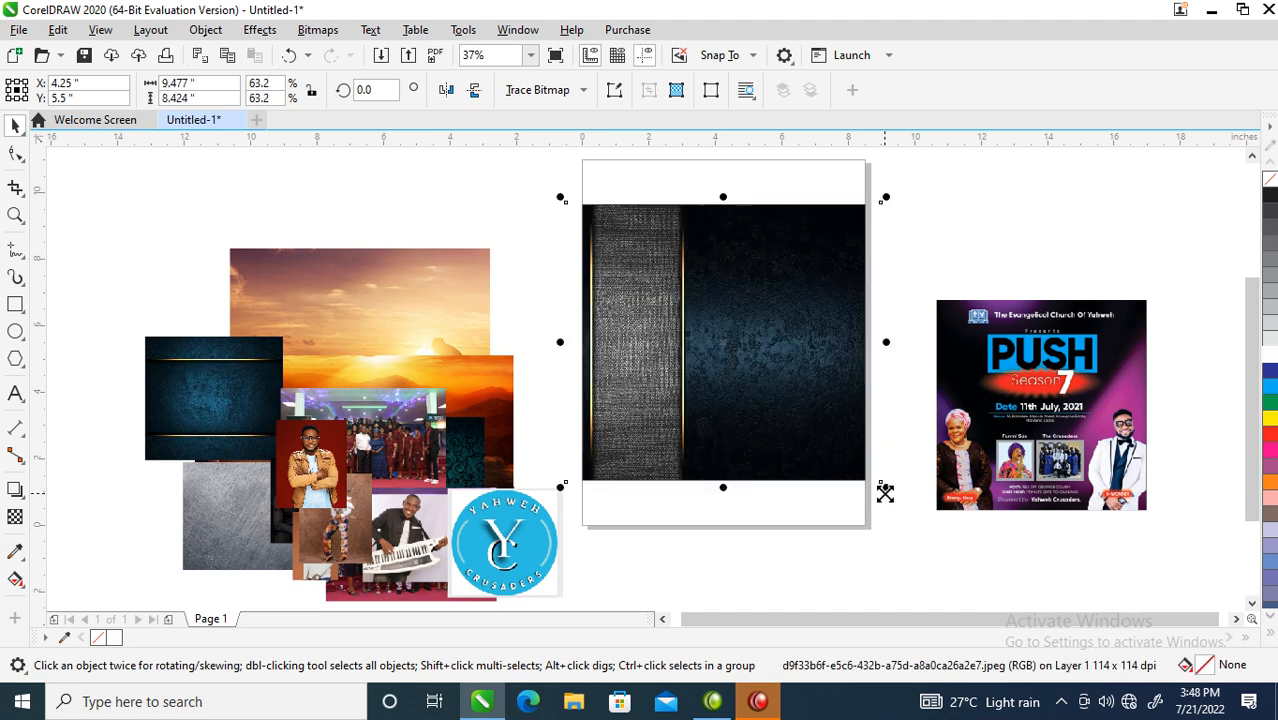
left_click_drag(886, 342, 873, 340)
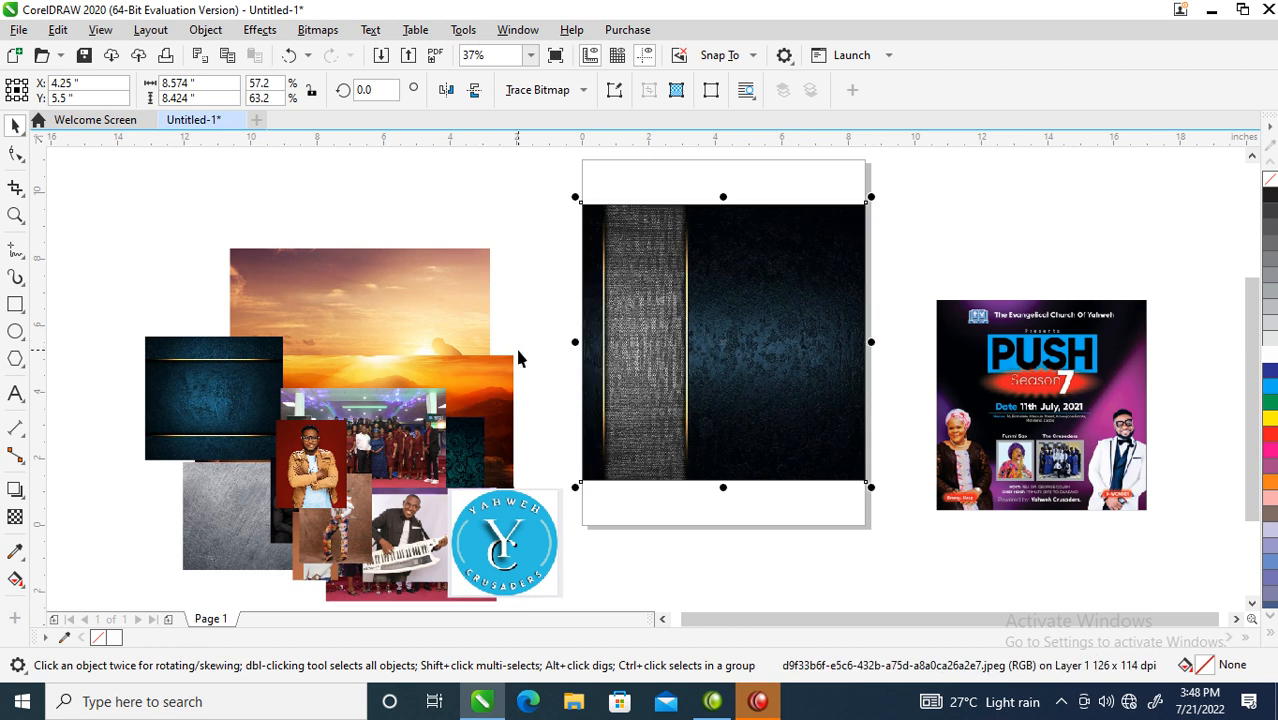
left_click_drag(322, 326, 192, 273)
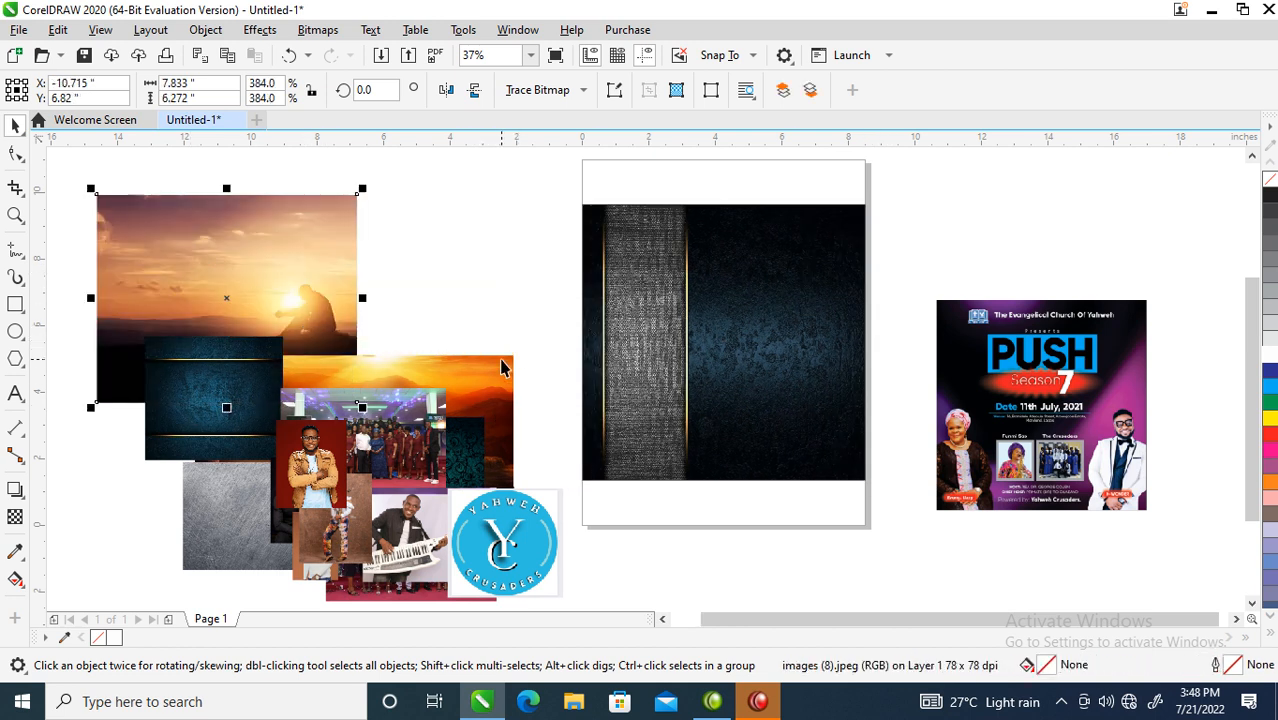
- Move the group photo over the sunset photo and zoom in on the page area
left_click_drag(428, 425, 386, 292)
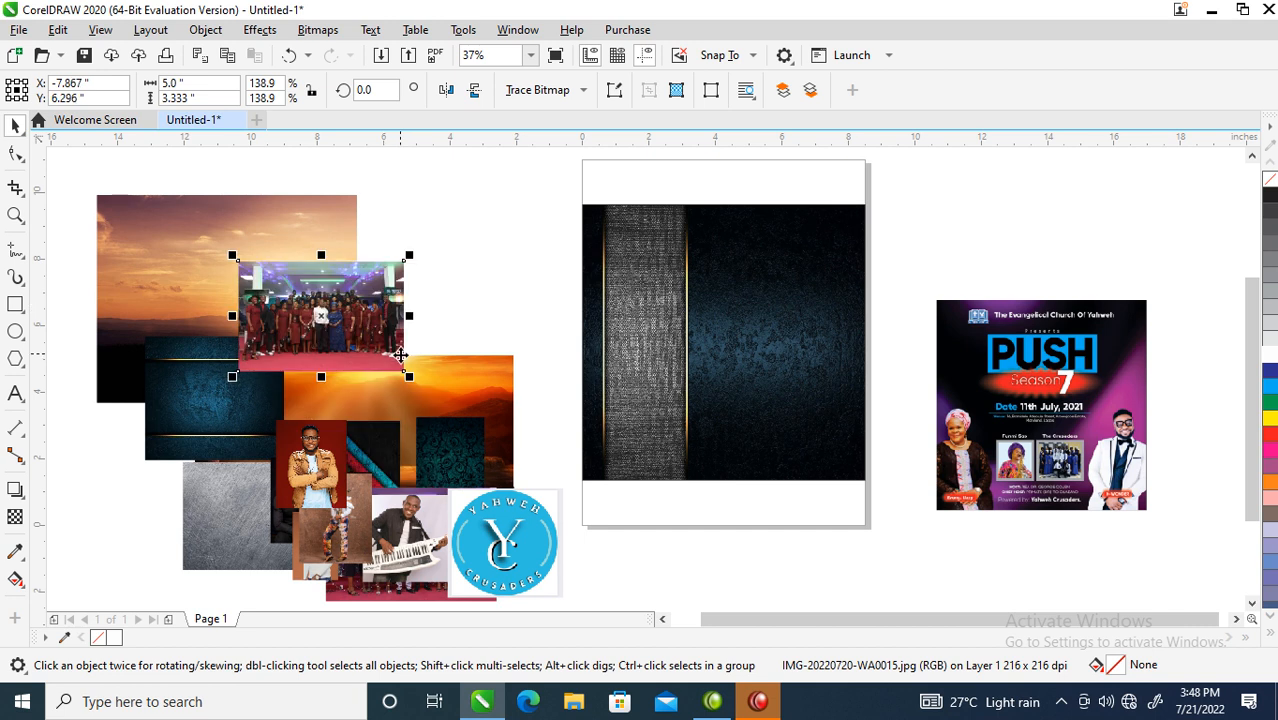
key("z")
left_click_drag(570, 196, 1188, 400)
- Place the Push Season 7 flyer beside the page and start a text line on the dark background
left_click_drag(993, 456, 944, 377)
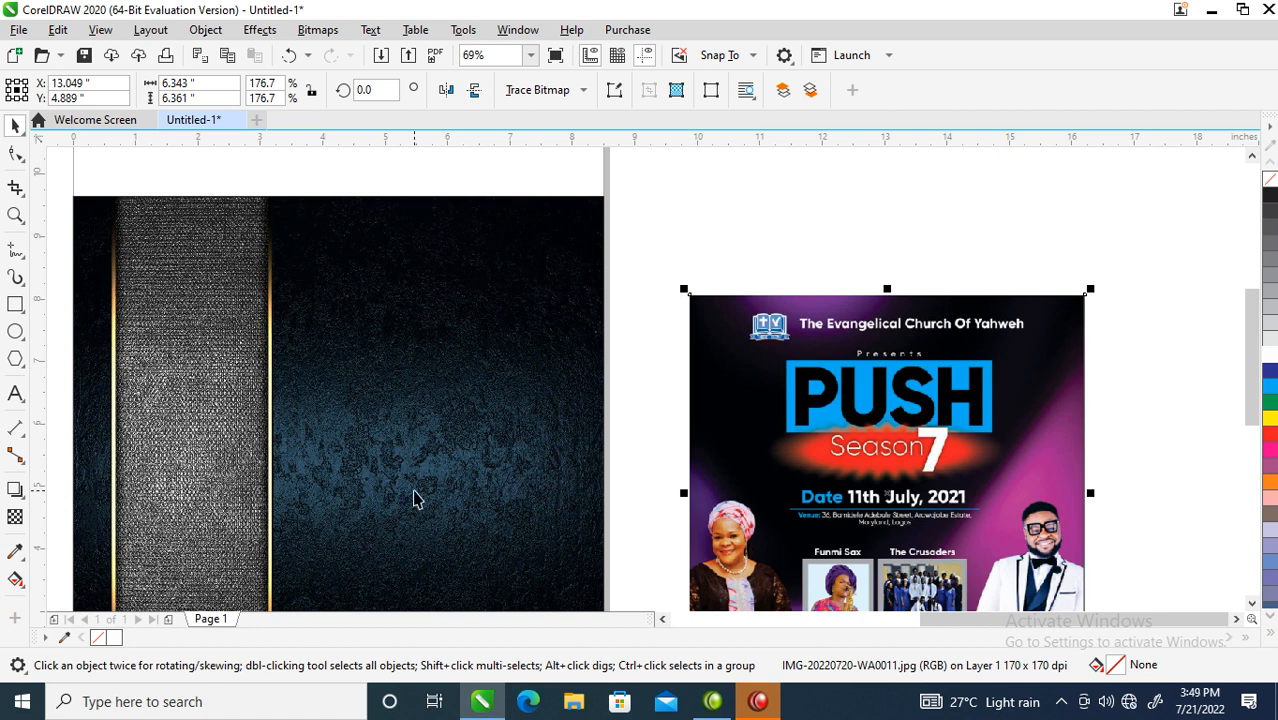
key("F8")
left_click(353, 275)
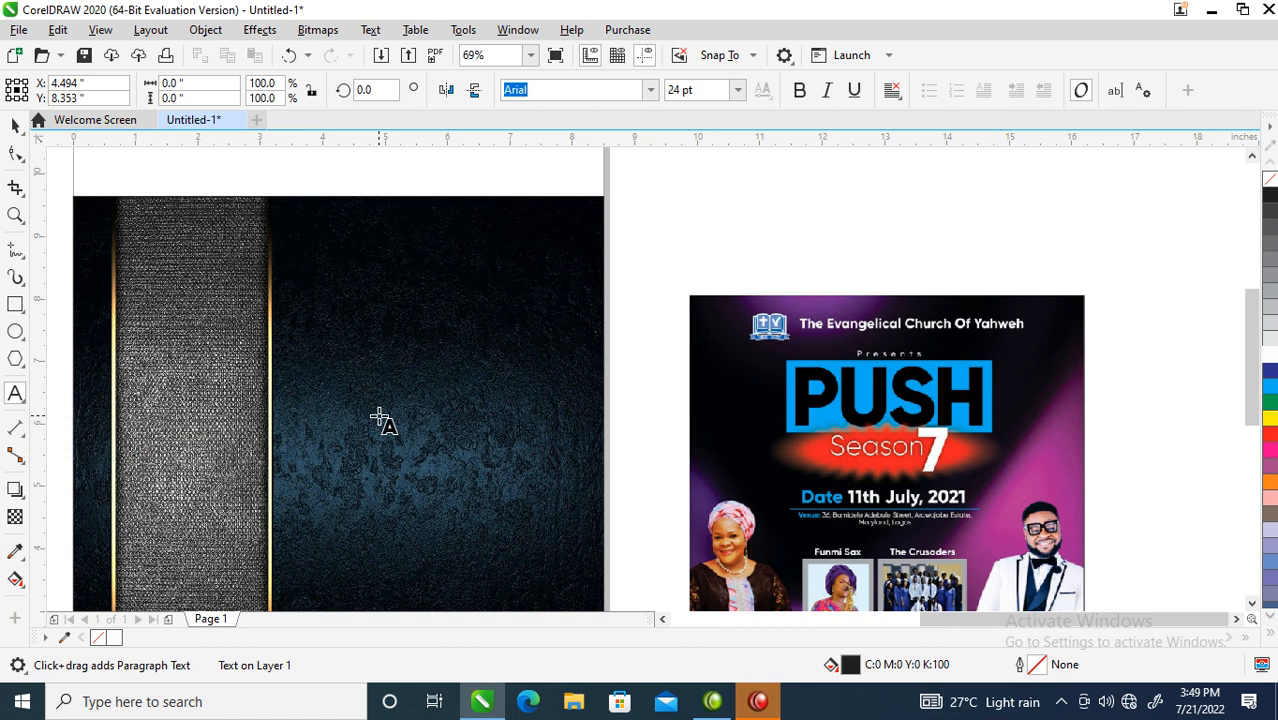
- Type the white heading 'The Evangelical Church of Yahweh' on the dark background
type("Th")
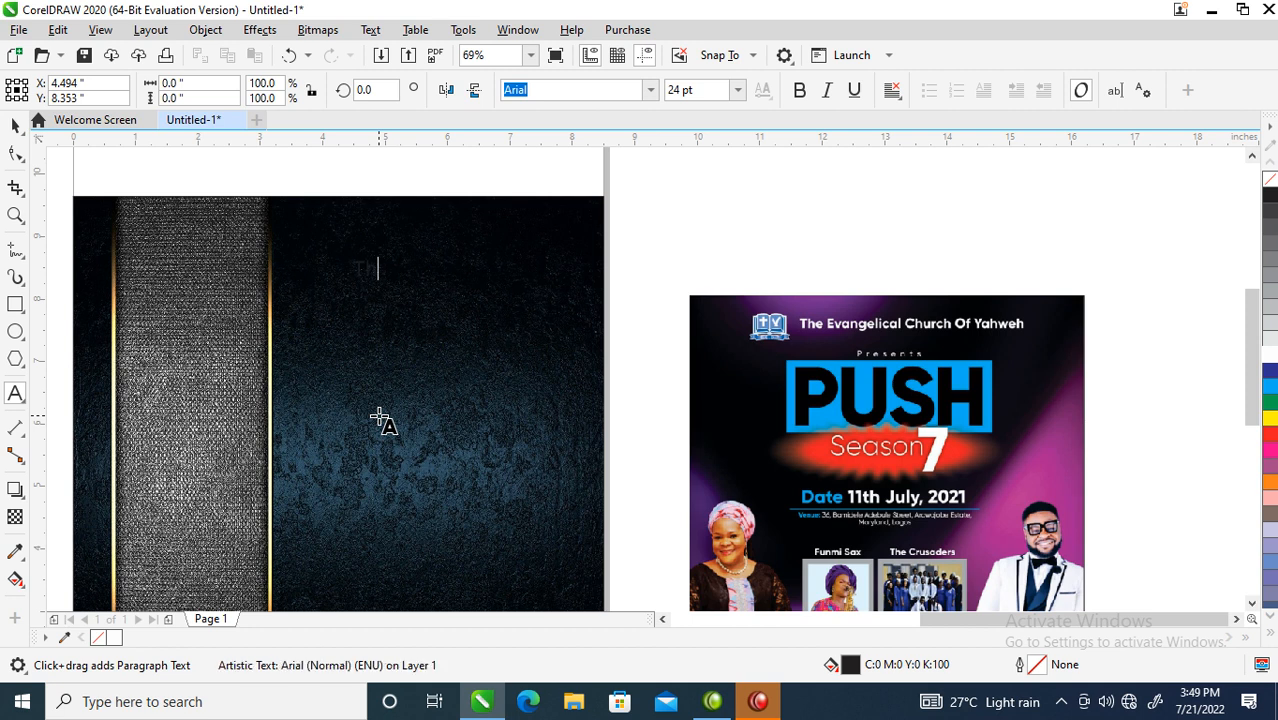
key("ctrl+space")
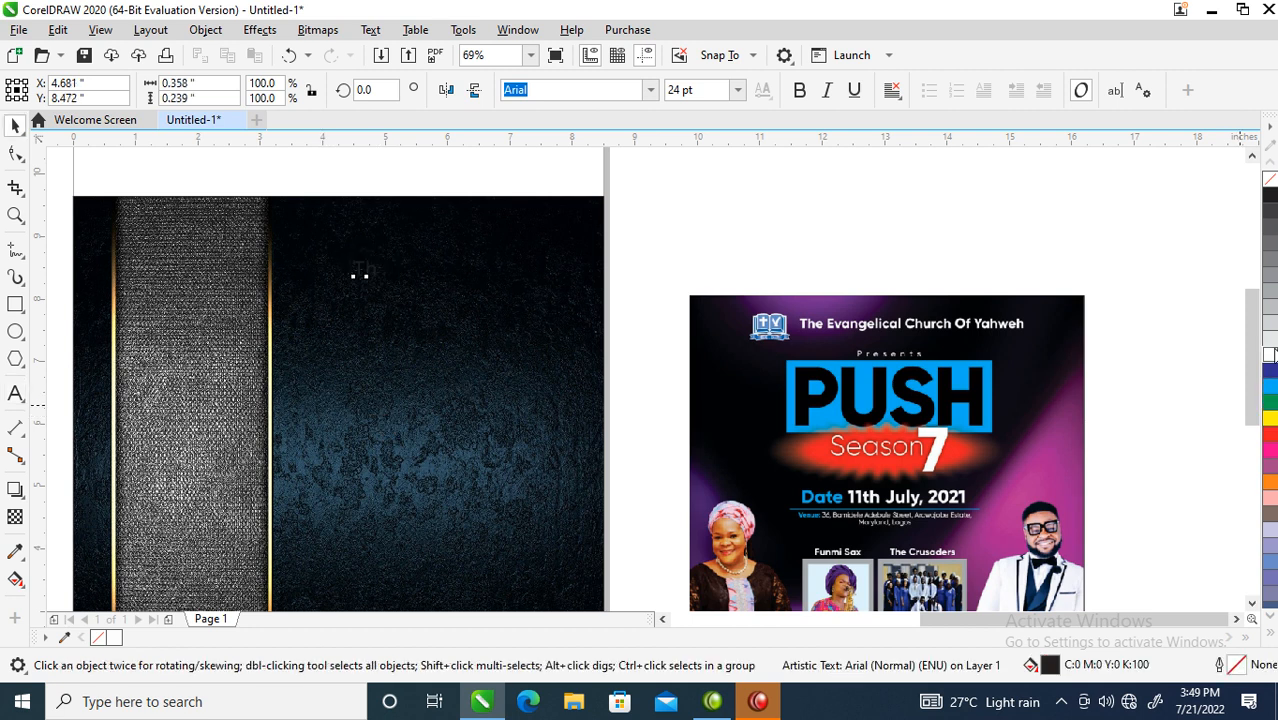
left_click(1270, 355)
key("F8")
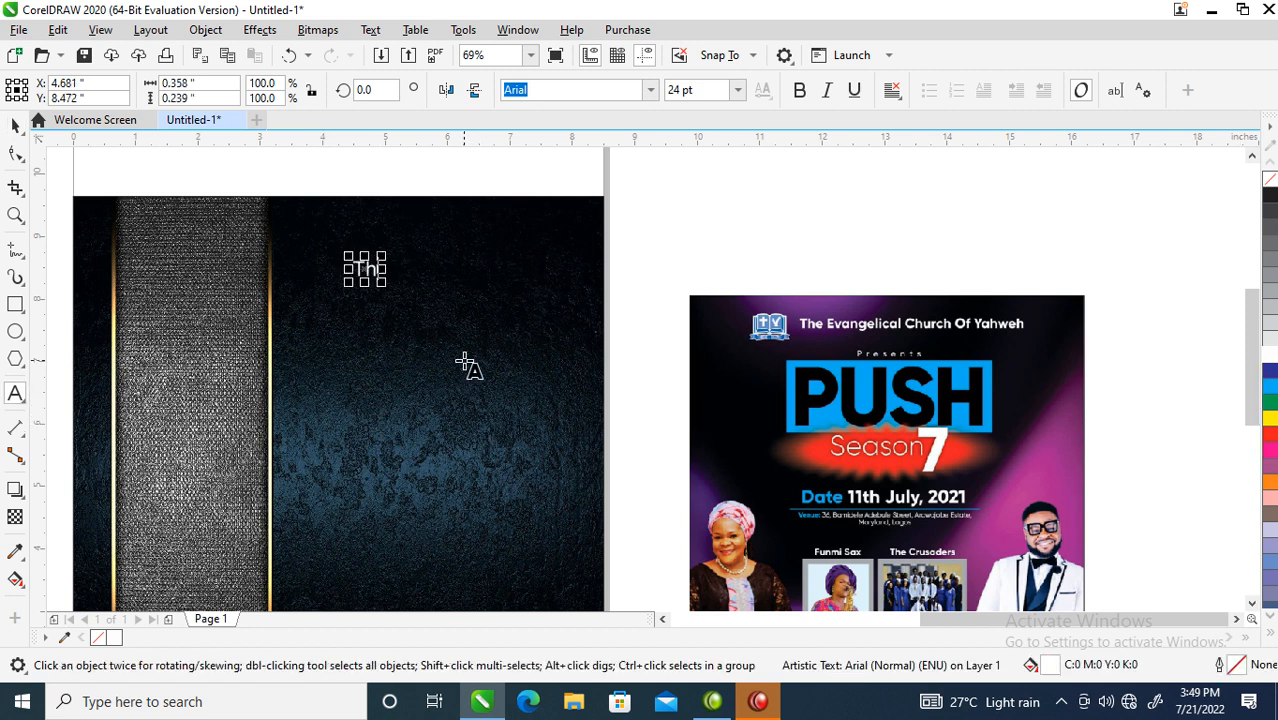
type("e ")
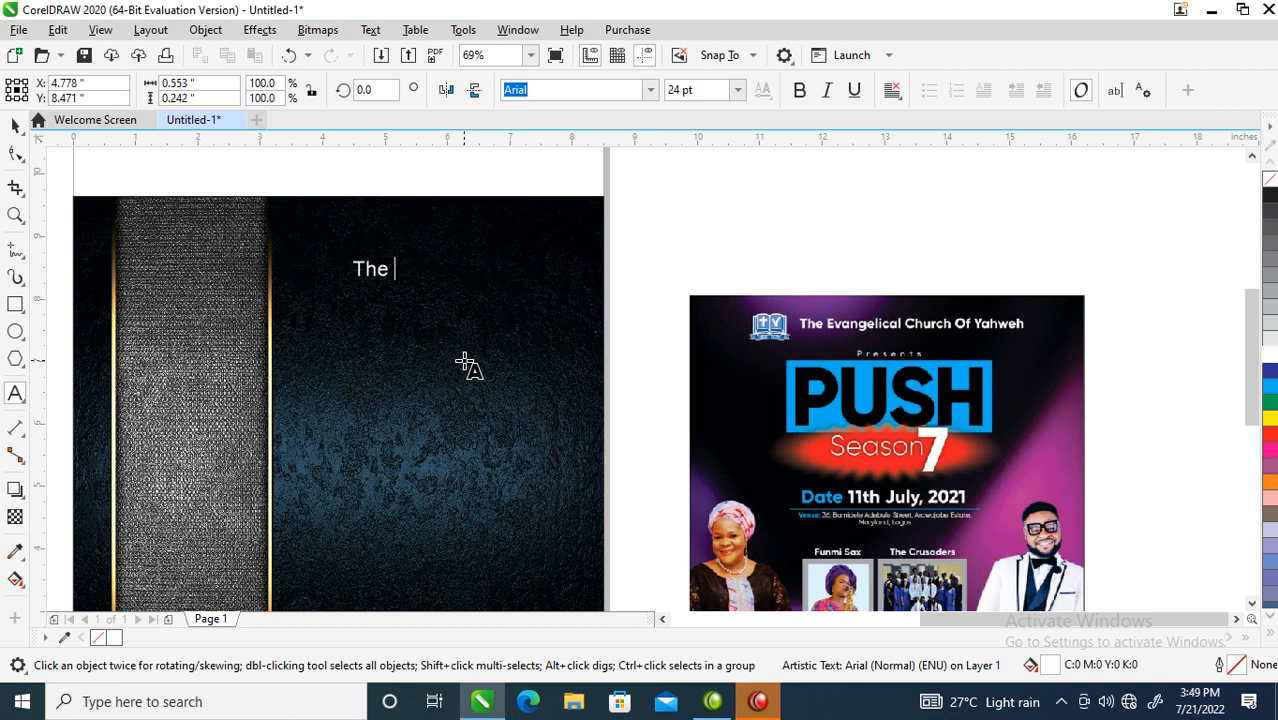
type("Evangelical")
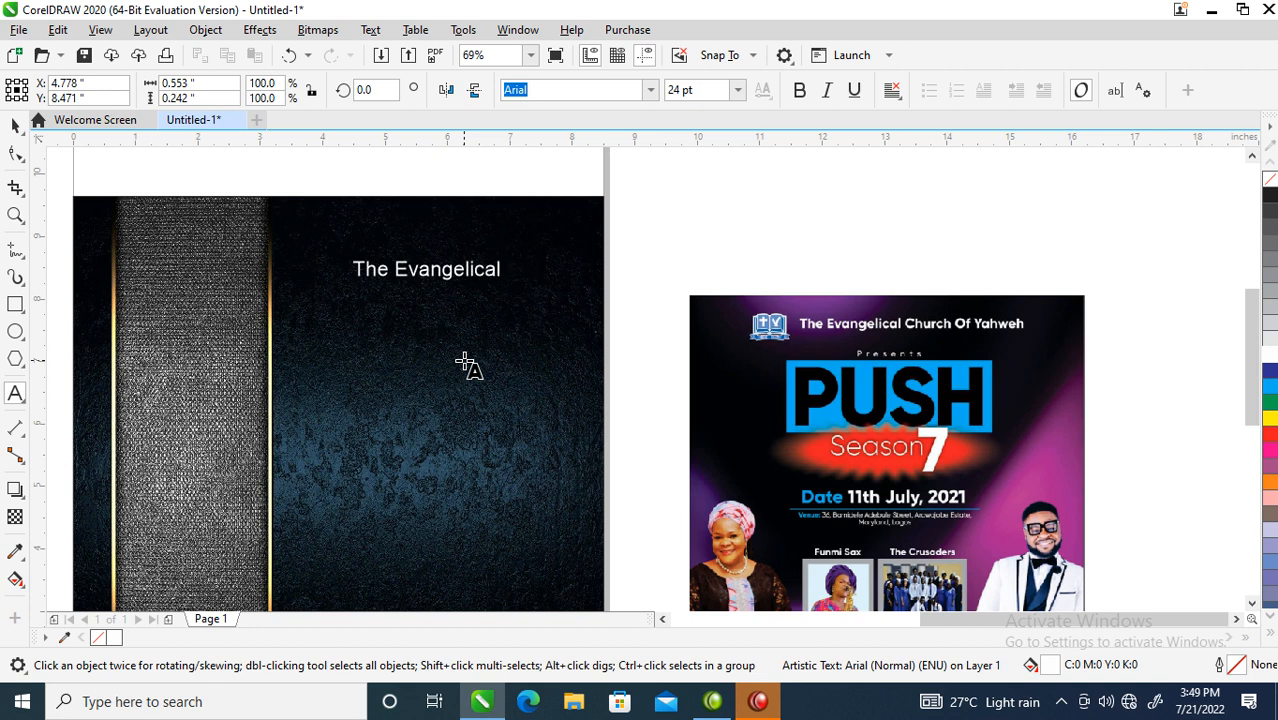
type(" Church of Ya")
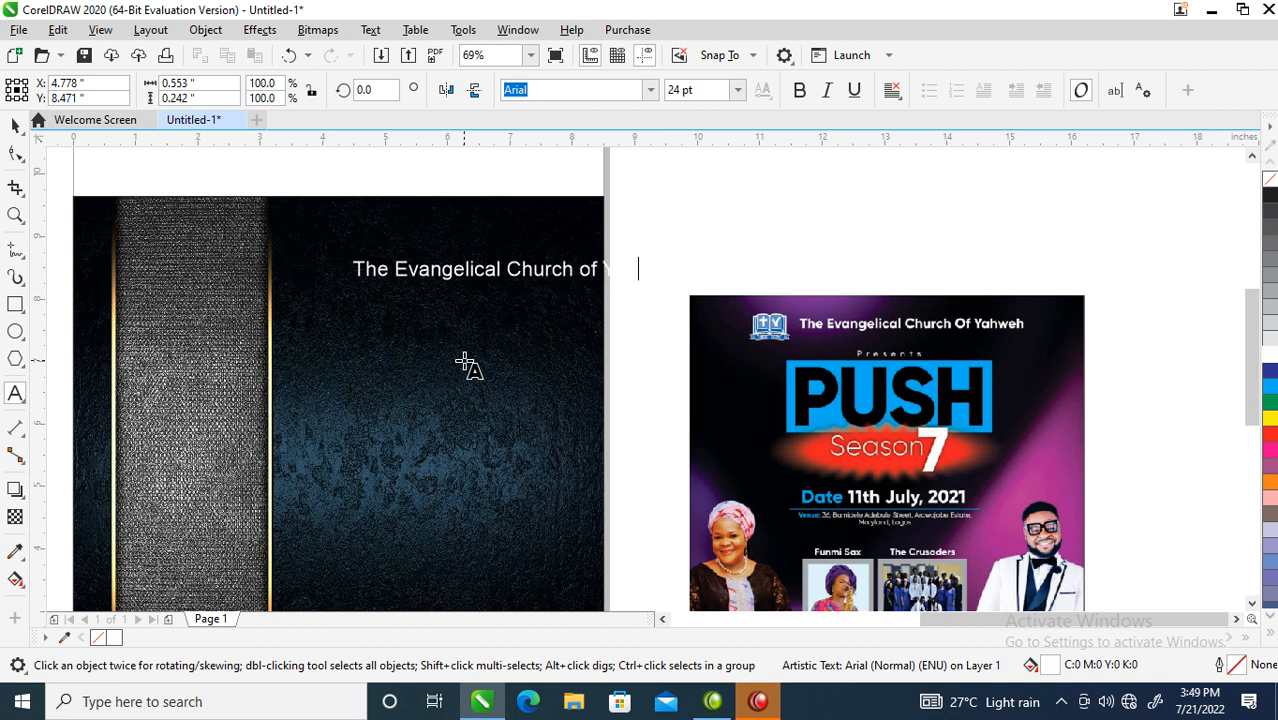
type("h")
key("ctrl+space")
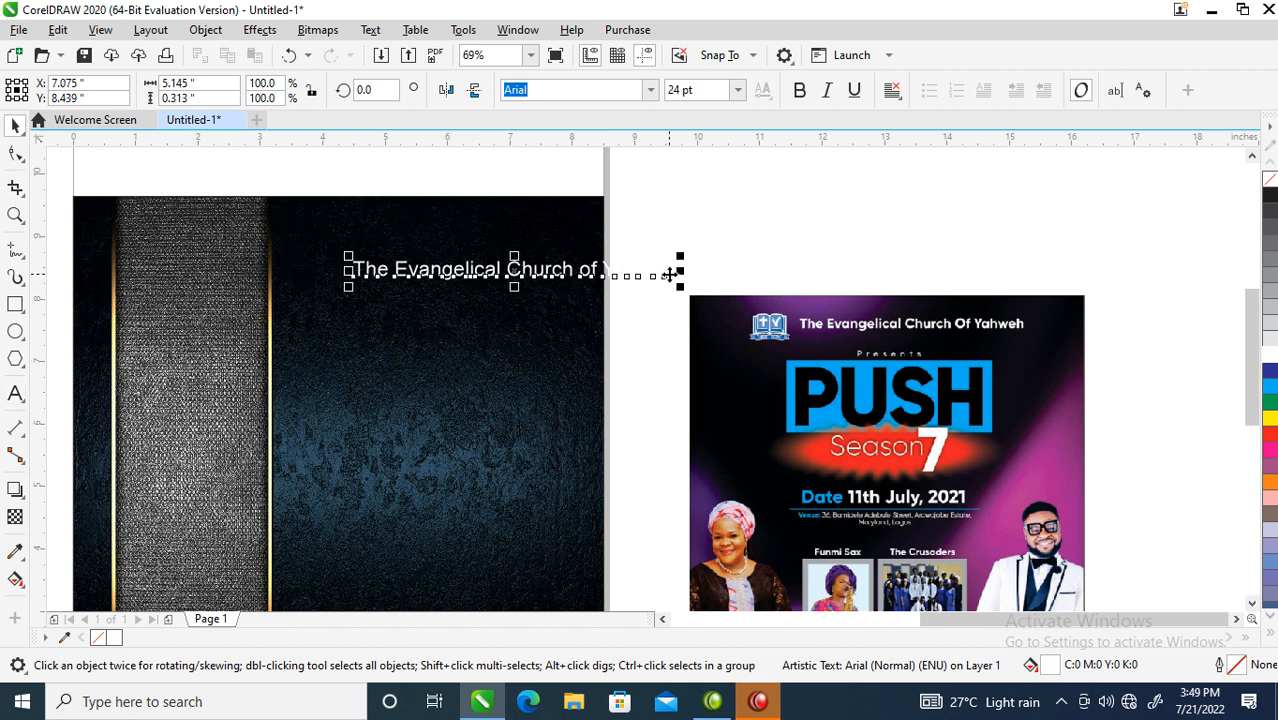
- Scale the heading to about 17.5 pt and start a new line below it
left_click_drag(680, 256, 594, 260)
key("F8")
key("Return")
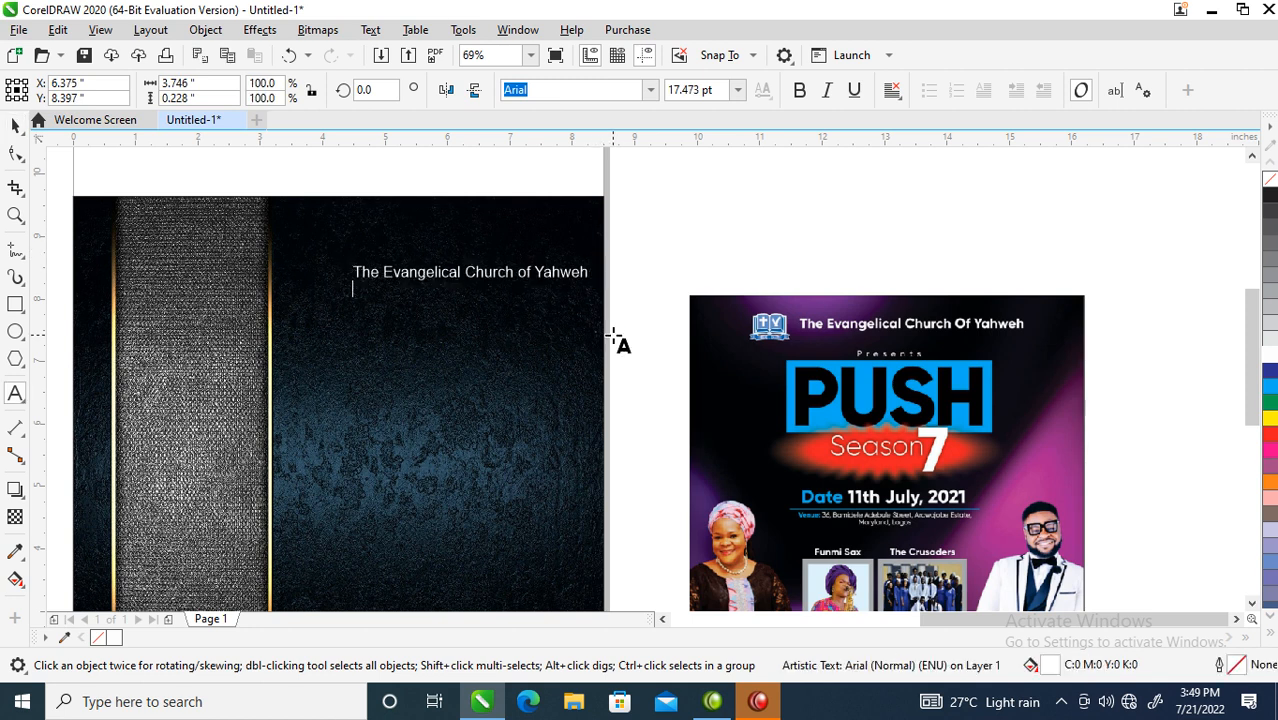
- Add lines 'Present', 'Push Season 8' and 'Date: Sunday 24th July, 2022' below the church name
type("Prese")
type("nt ")
type("Pu")
type("sh")
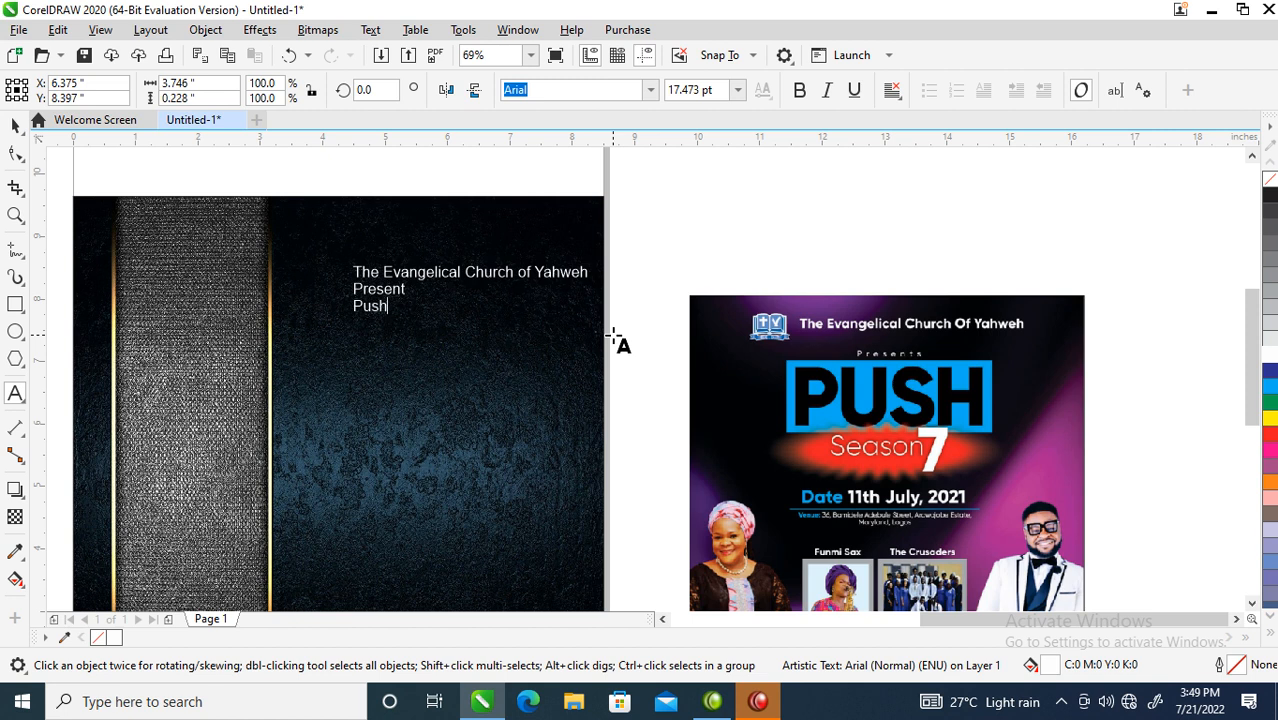
type(" S")
type("eason")
type(" 8")
type("Date")
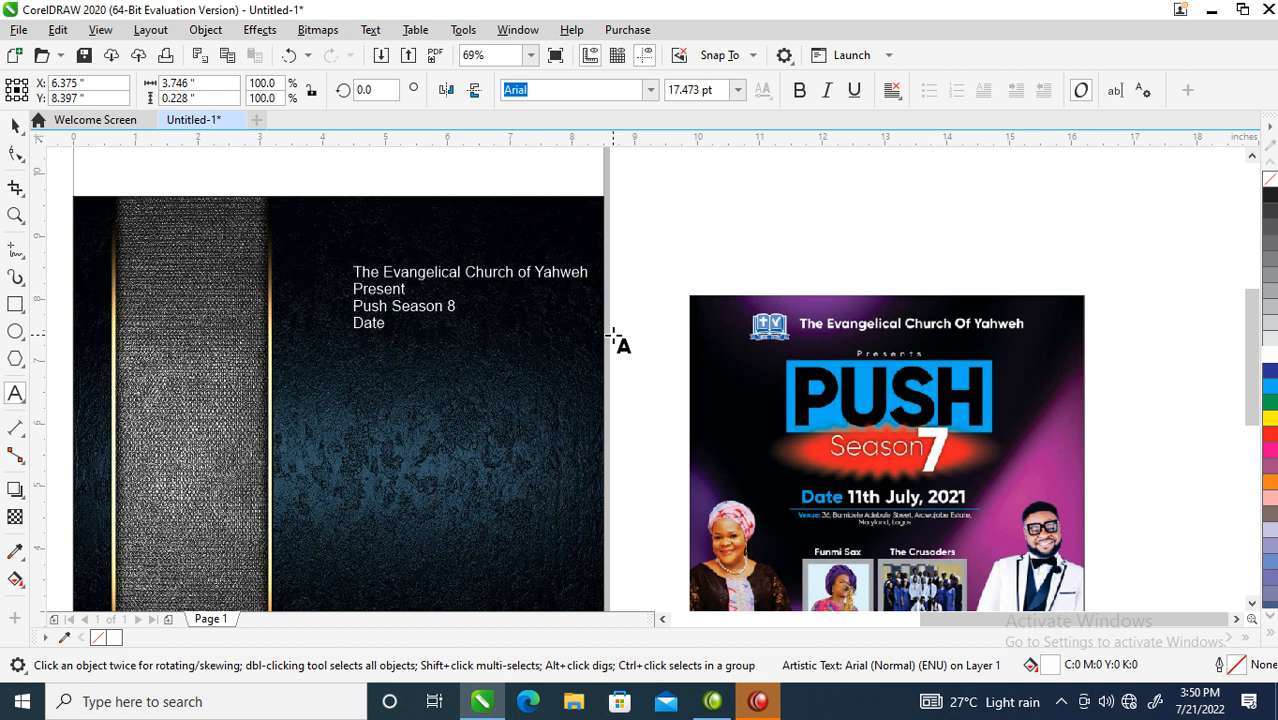
type(": Sunday")
key("ctrl+space")
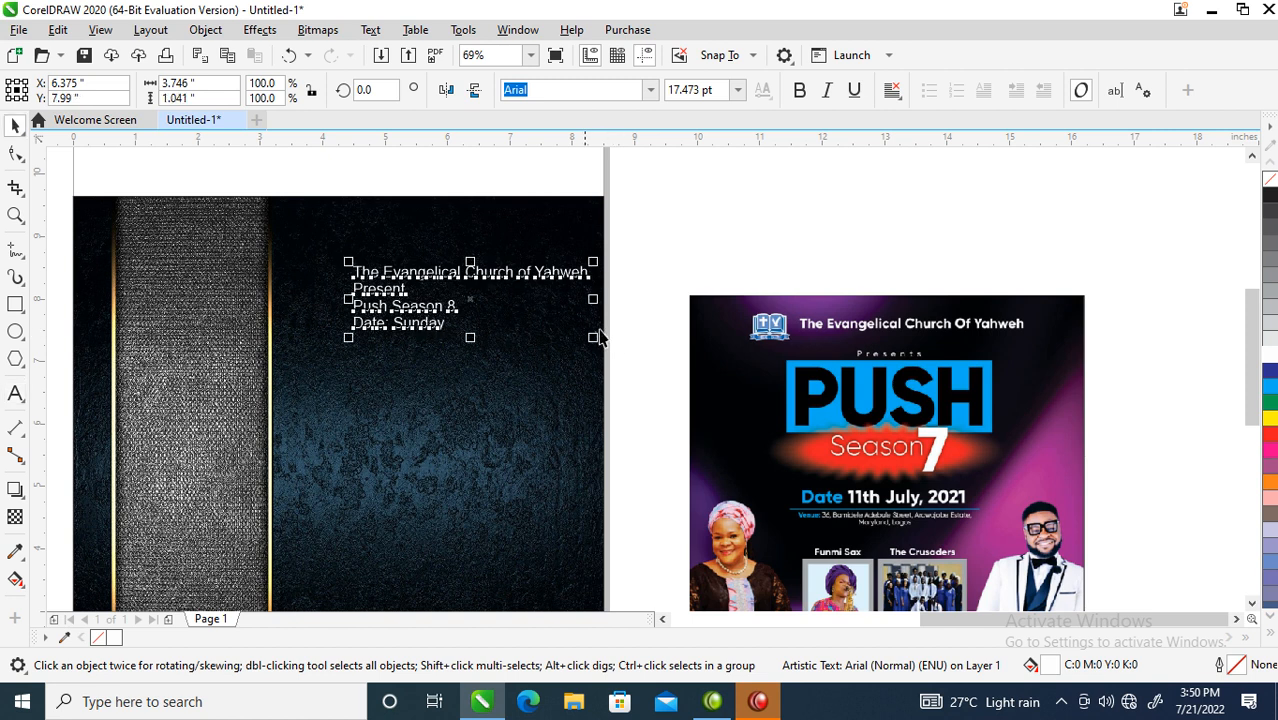
double_click(447, 327)
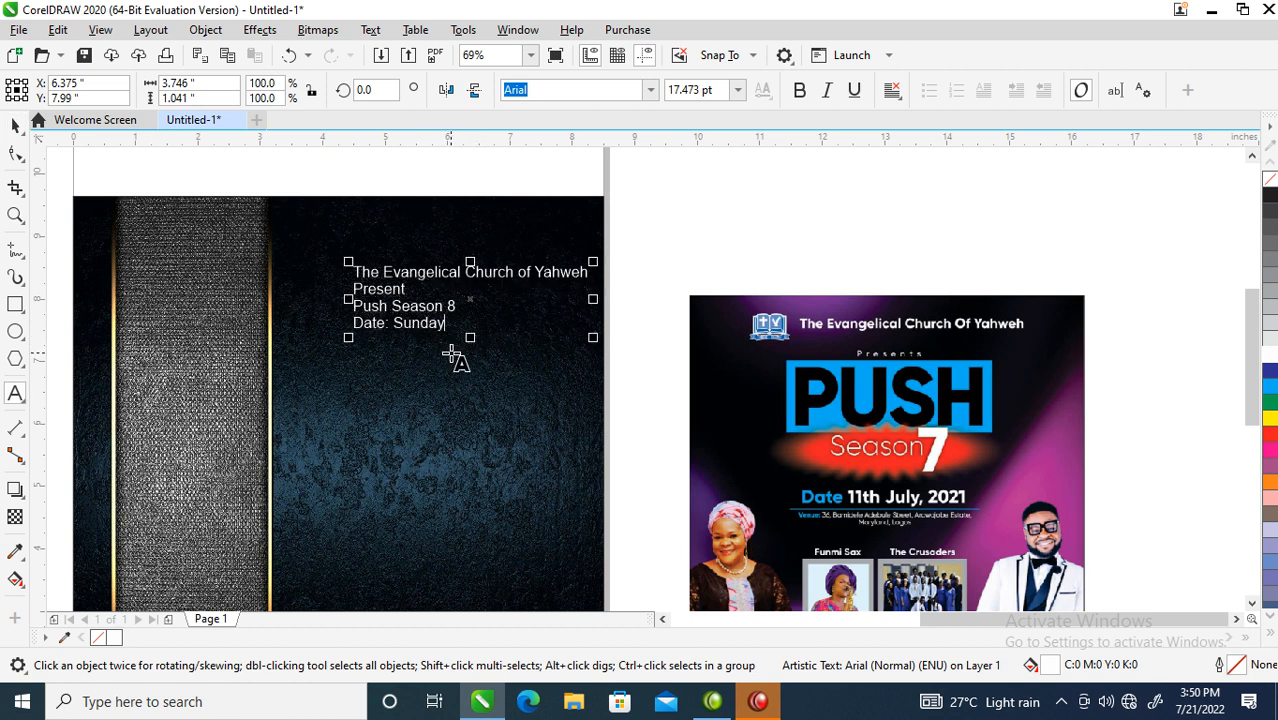
type("24th")
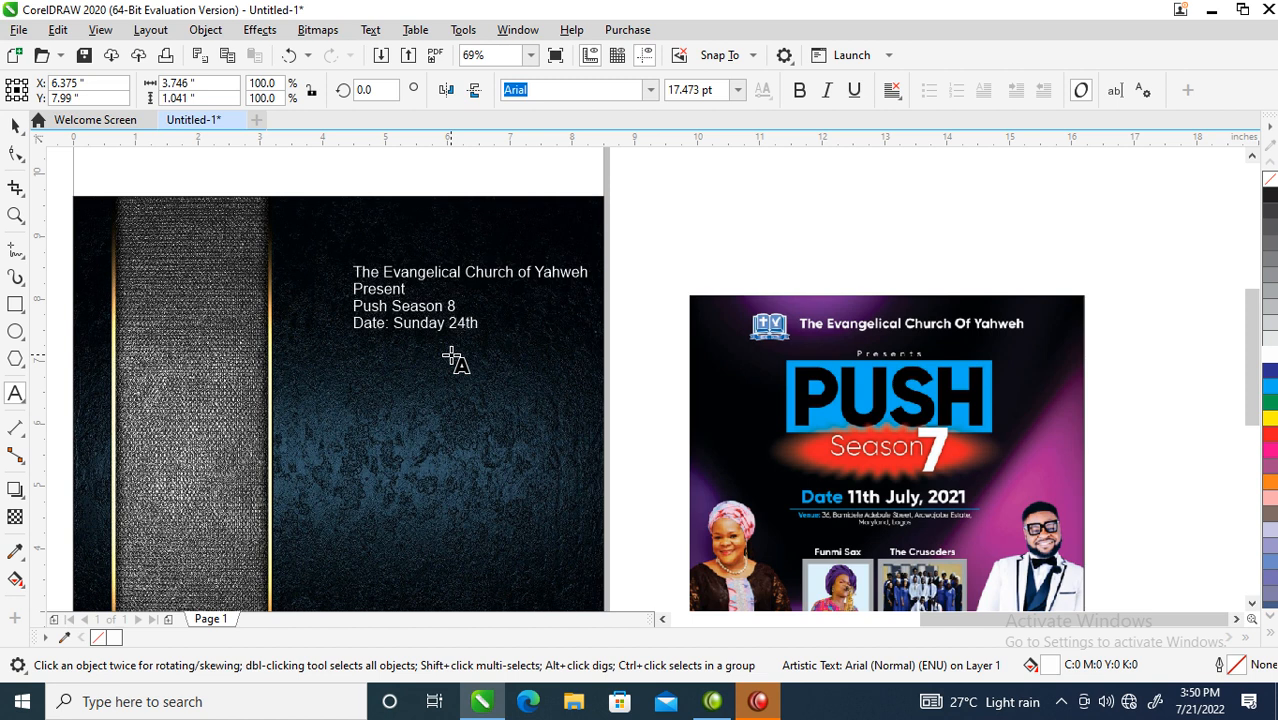
type(" July, 2022")
key("ctrl+space")
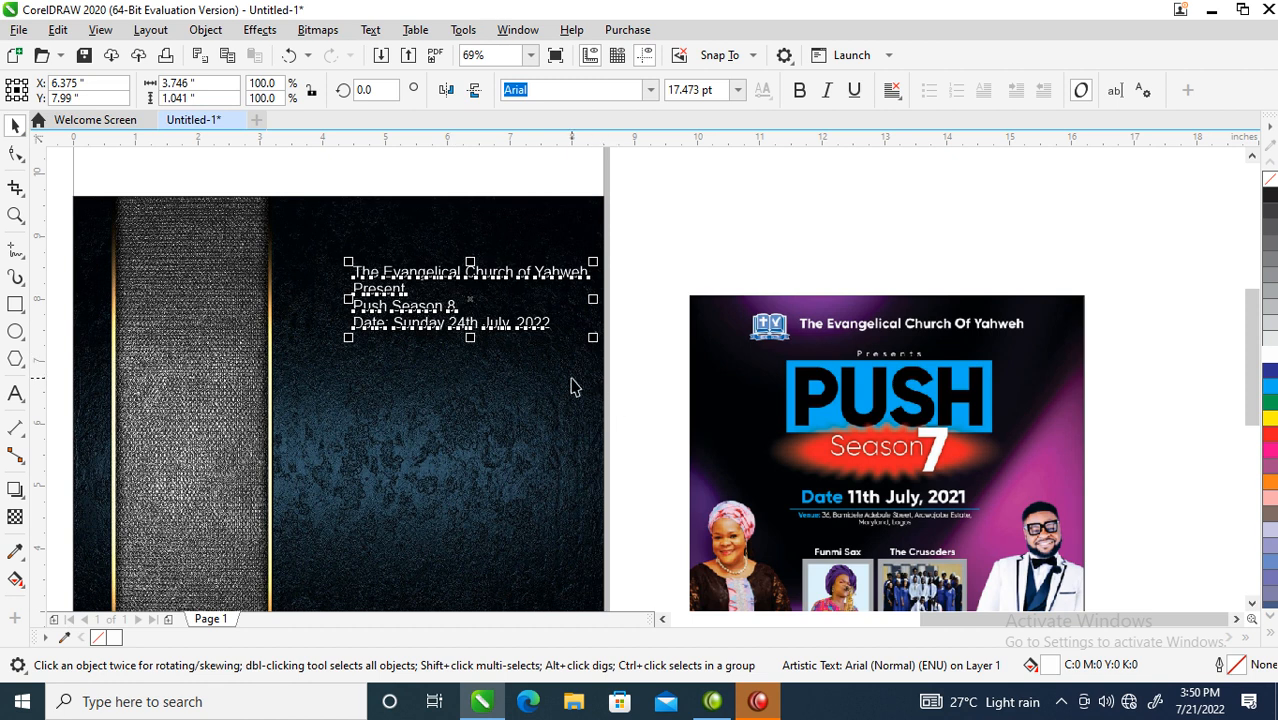
scroll(593, 419, "down", 5)
- Move the event text down to the lower part of the dark background
key("z")
left_click_drag(440, 328, 772, 466)
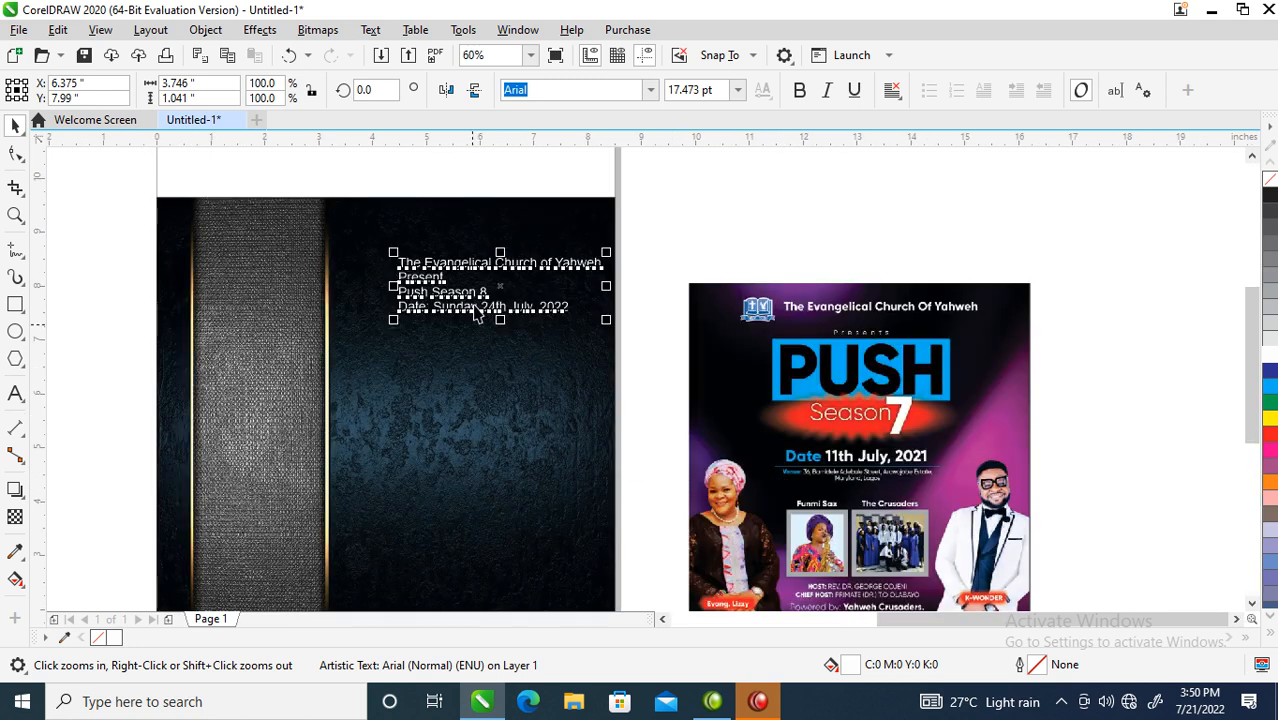
left_click_drag(536, 307, 546, 352)
left_click_drag(562, 308, 598, 540)
key("z")
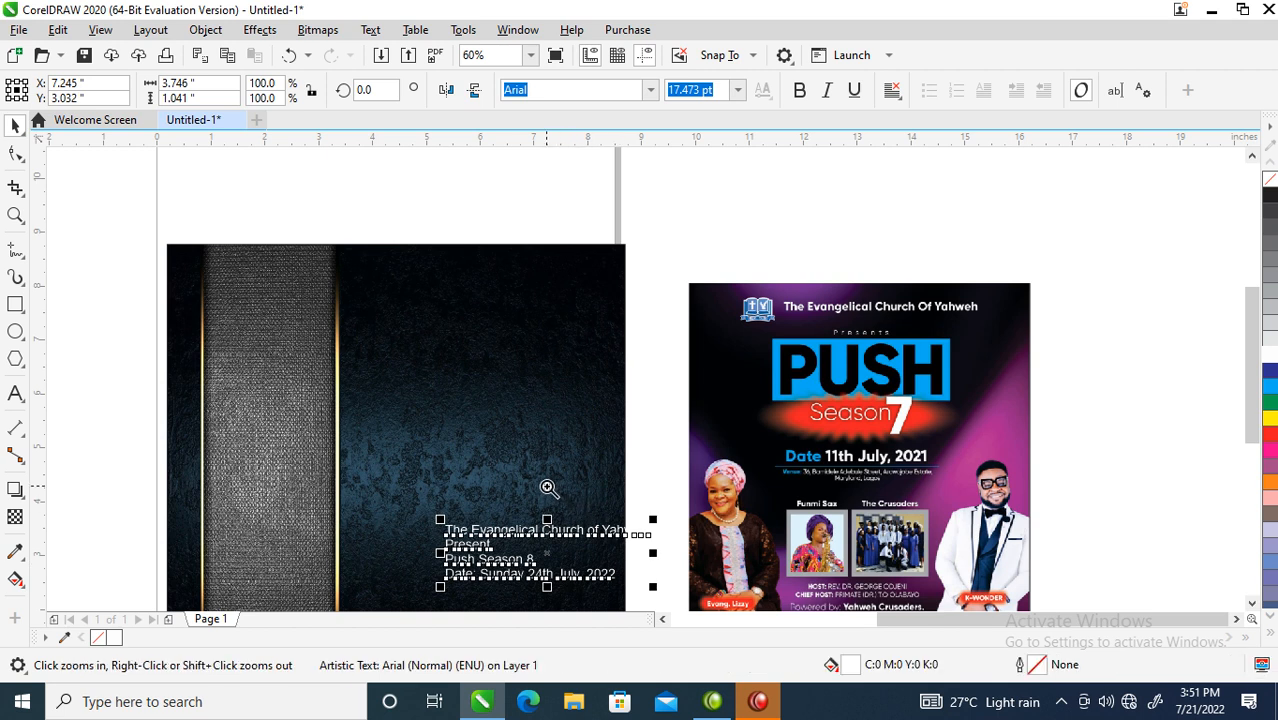
left_click_drag(414, 391, 1060, 552)
- Add a 'Venue:' line with the street address below the date
key("F8")
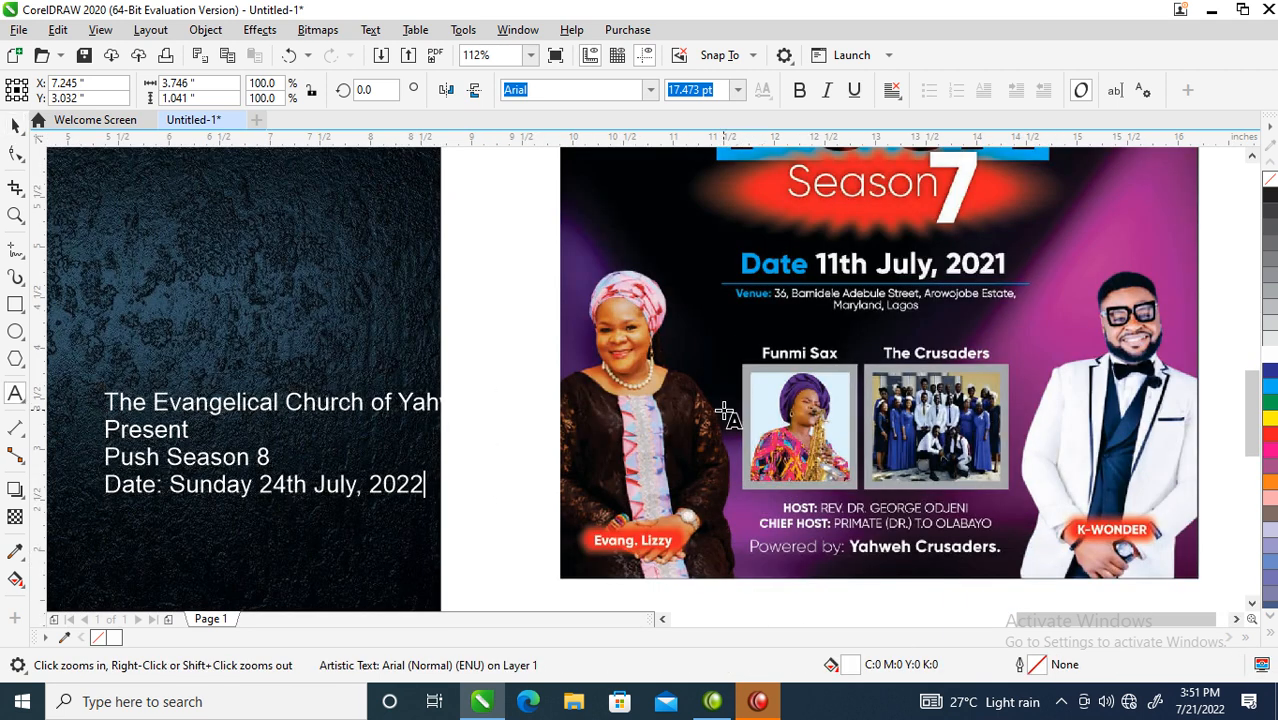
key("Return")
type("4")
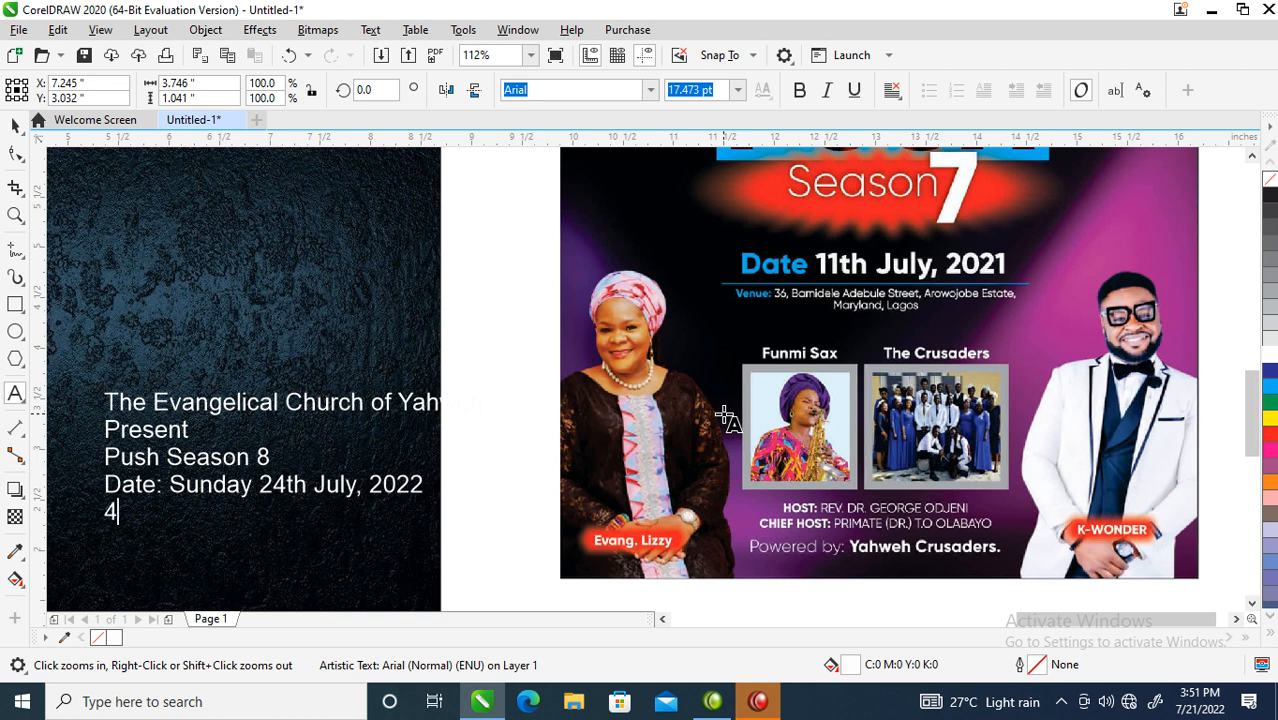
type("Veb")
key("BackSpace")
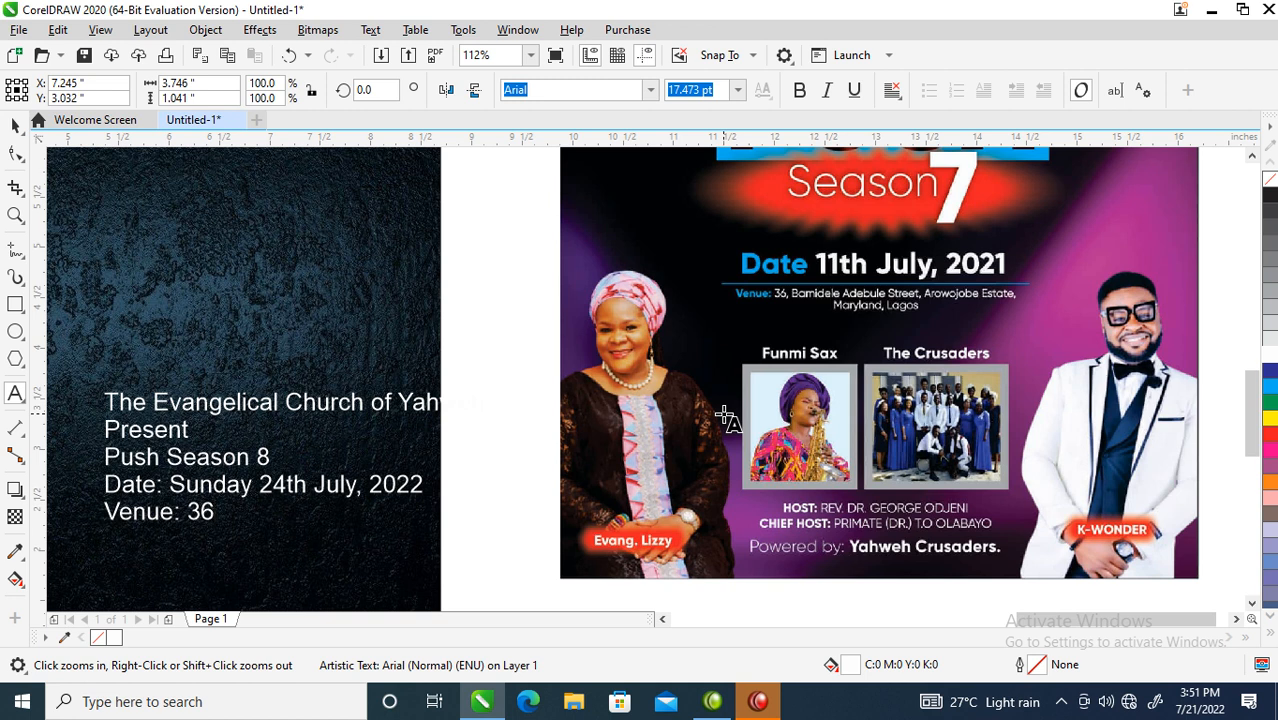
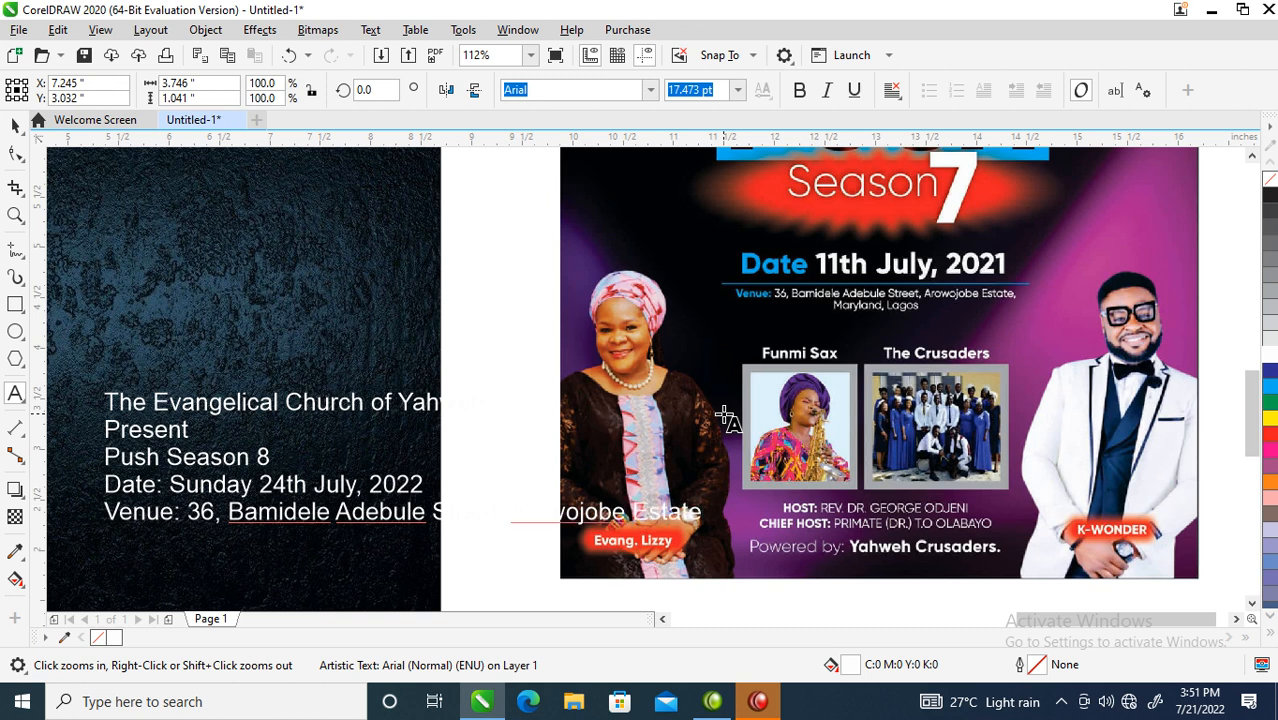
- Finish the address with its city line and begin the 'Host: Rev' line
key("Return")
type("Mari")
key("BackSpace")
type("yl")
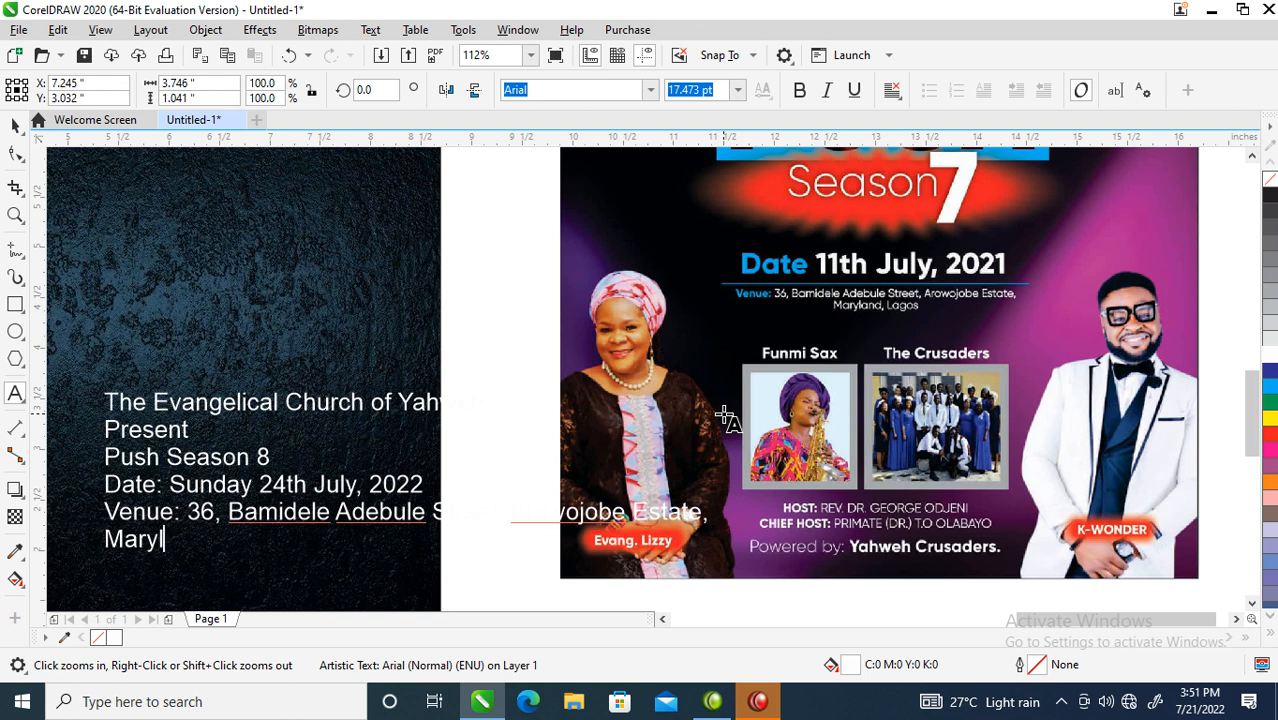
type("and , Lagos")
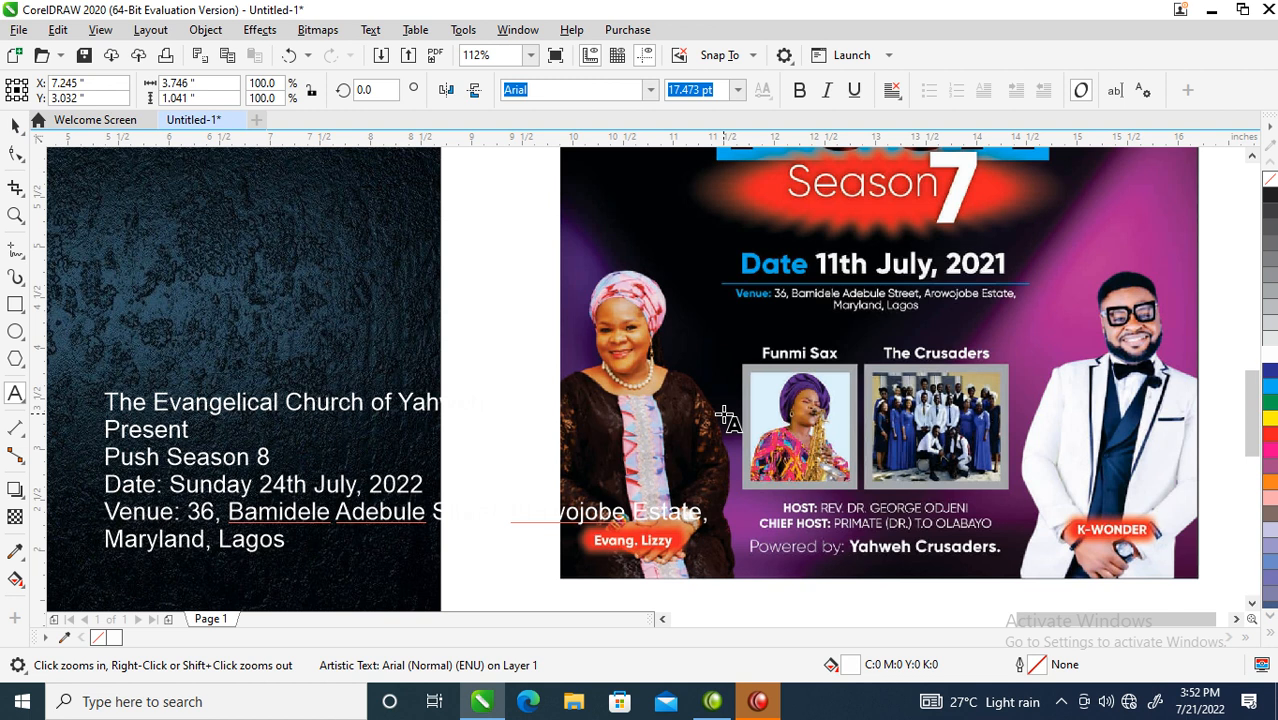
type("Host: Rev")
- Complete the host line with the host's title and full name
key("BackSpace")
type(". Dr. ")
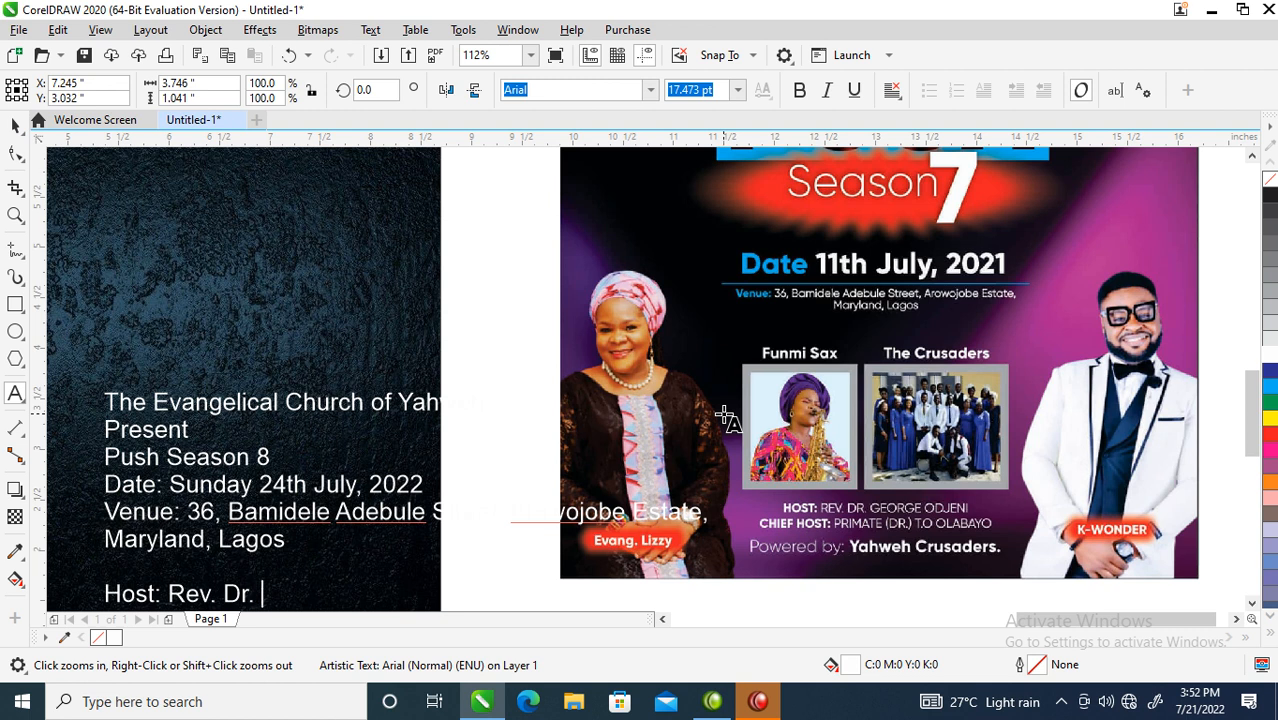
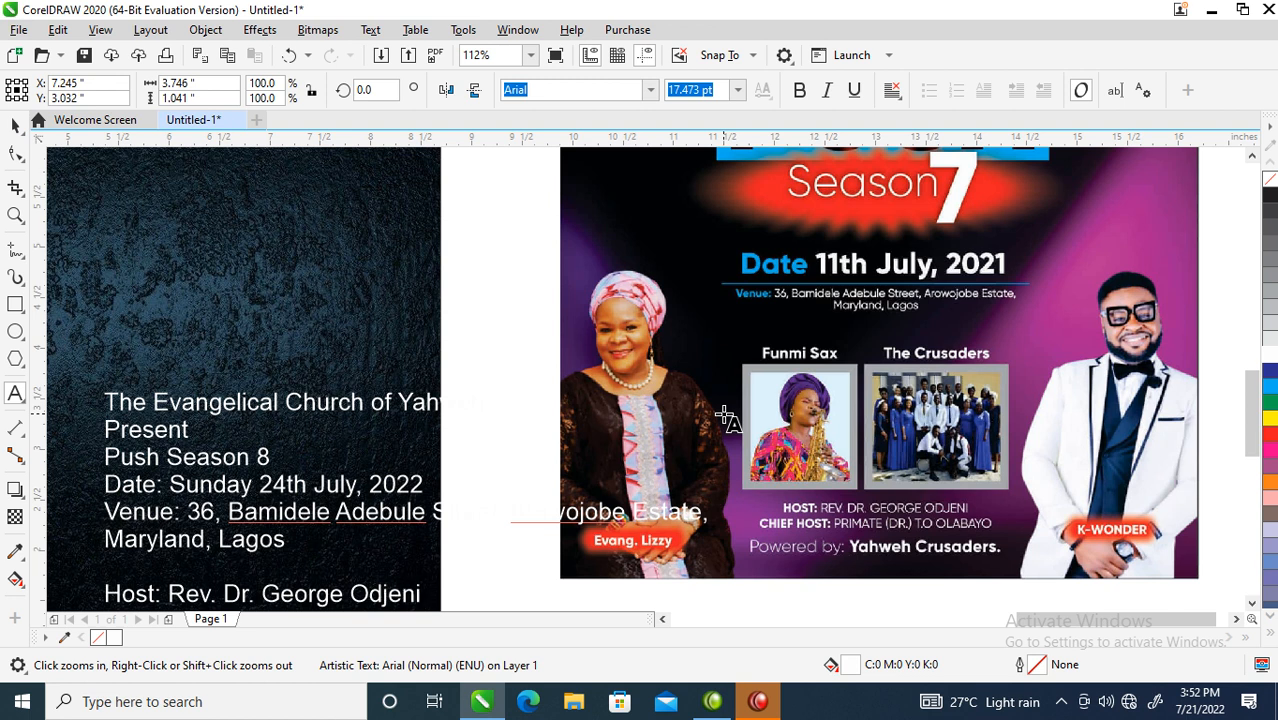
- Add a 'Chief Host:' line with the chief host's title and name
key("Return")
type("C")
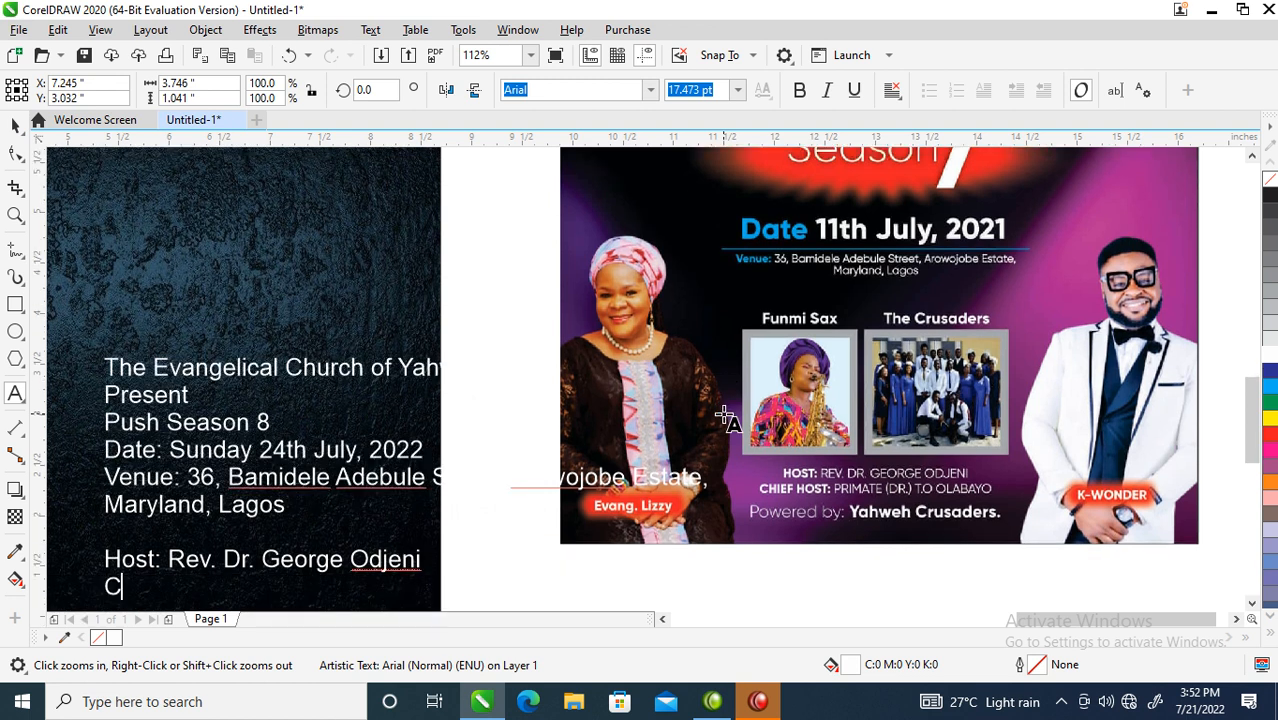
type("hief H")
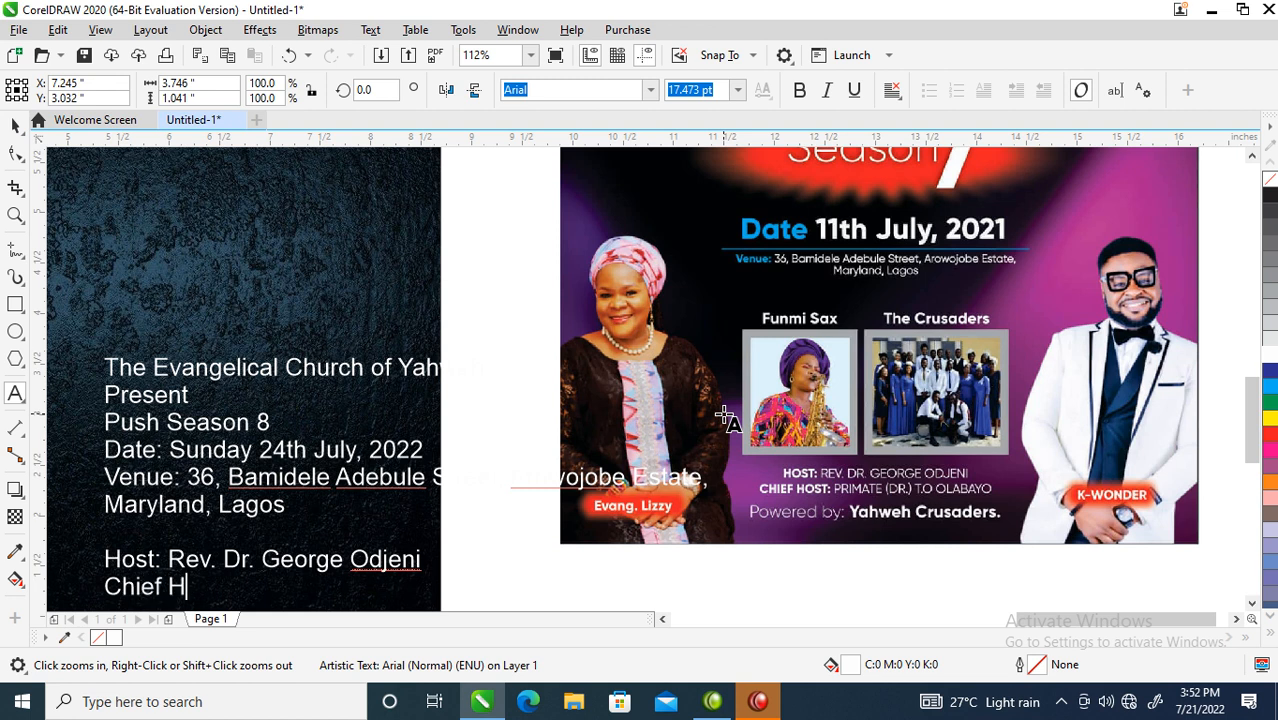
type("ost: Primate")
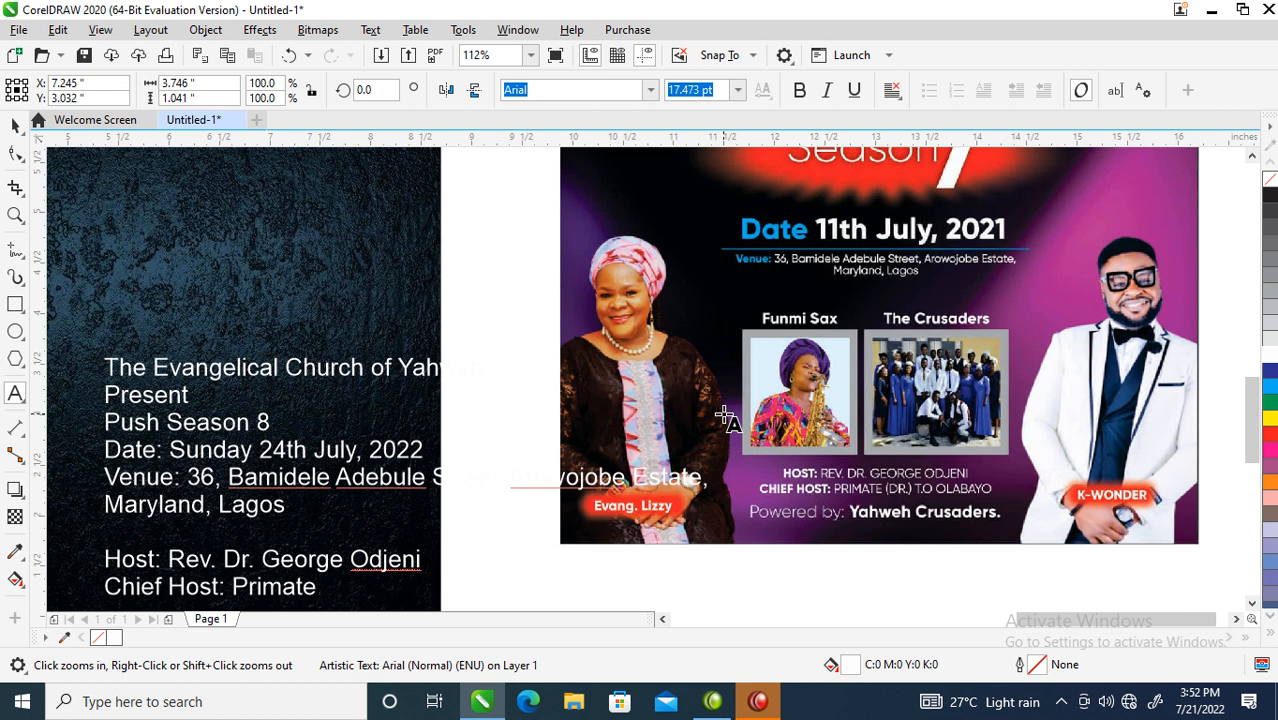
type("(Dr.) T.O,")
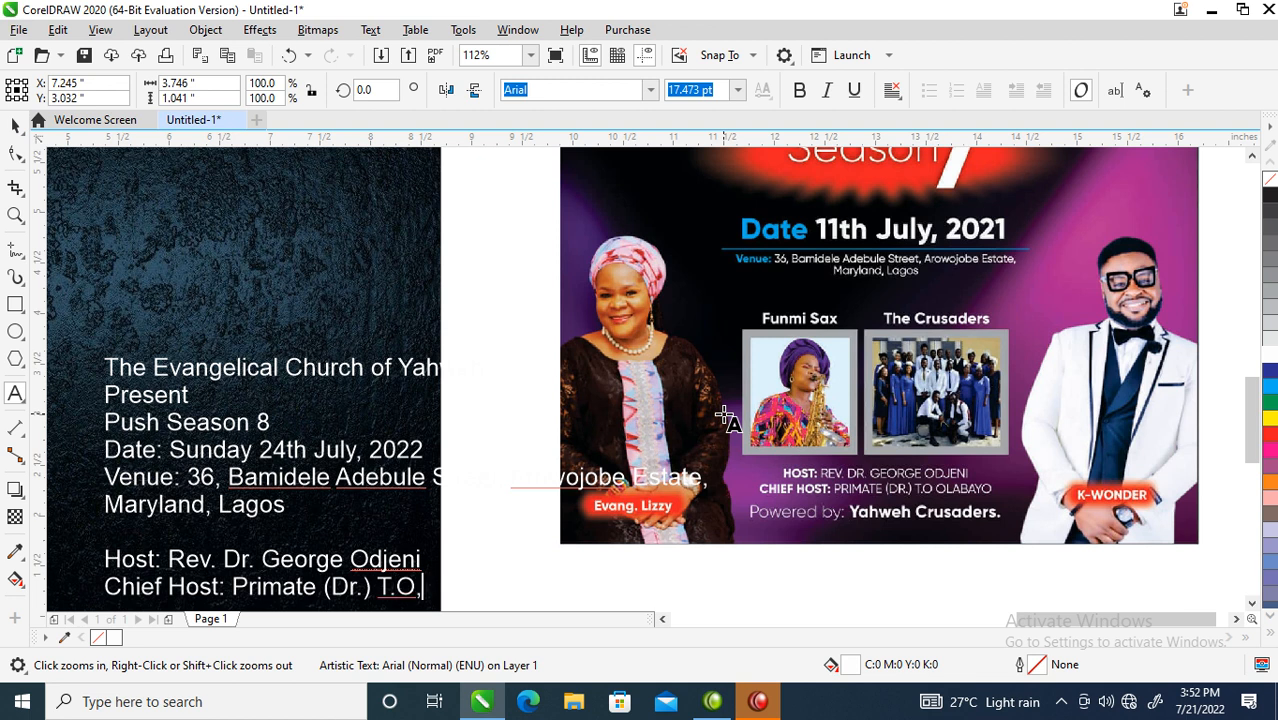
type(" C")
key("BackSpace")
key("BackSpace")
key("BackSpace")
type(". Olabayo")
- Add a final 'Powered by: Yahweh Crusader' line and exit text editing
key("Return")
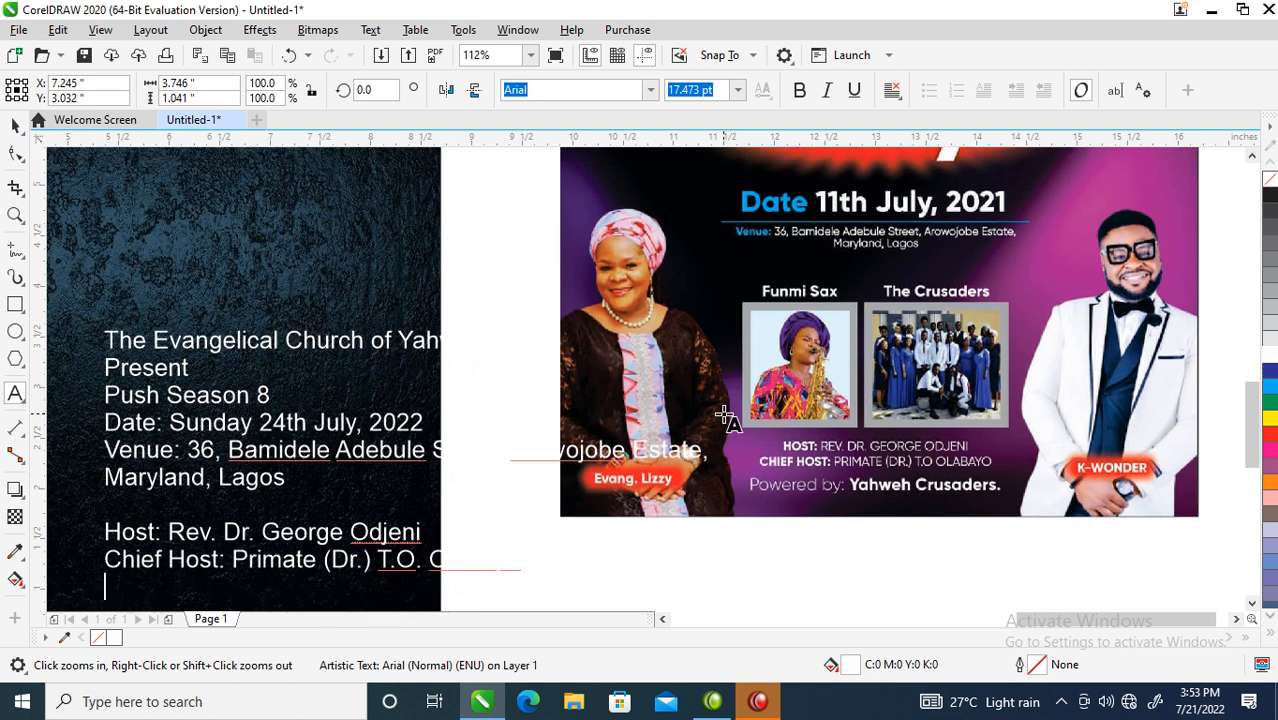
type("Powered")
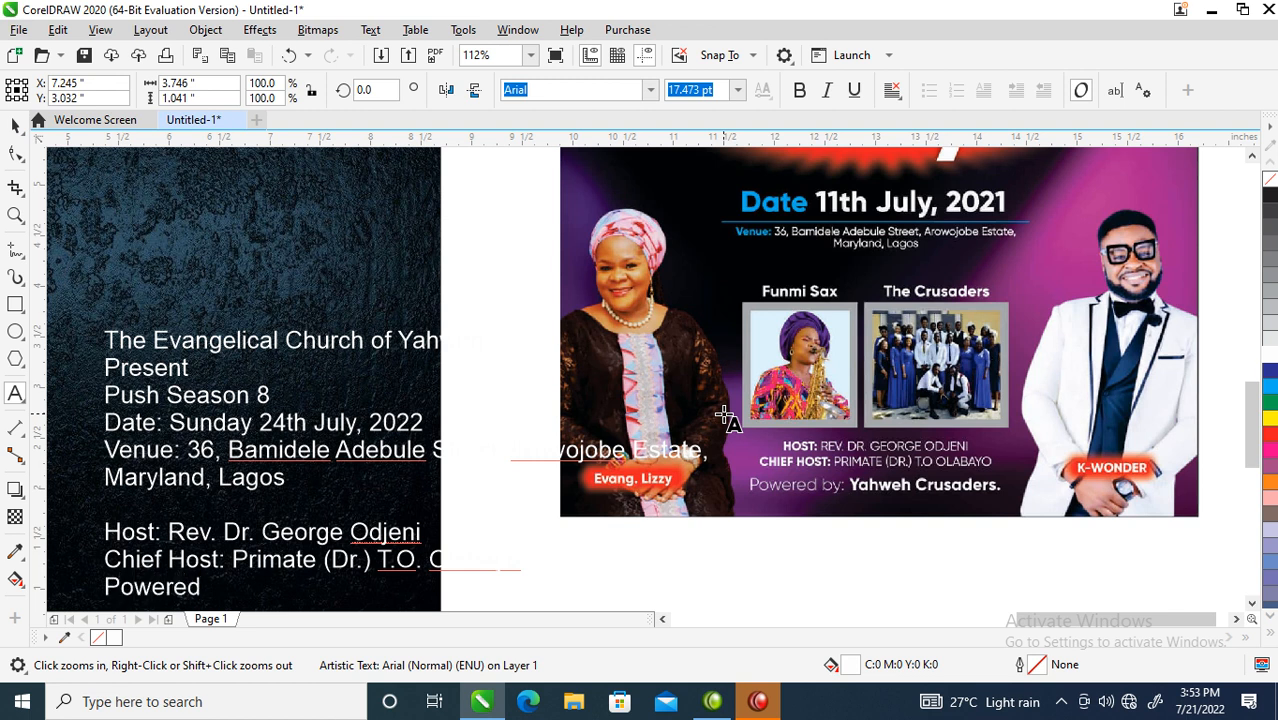
type(" by: Yah")
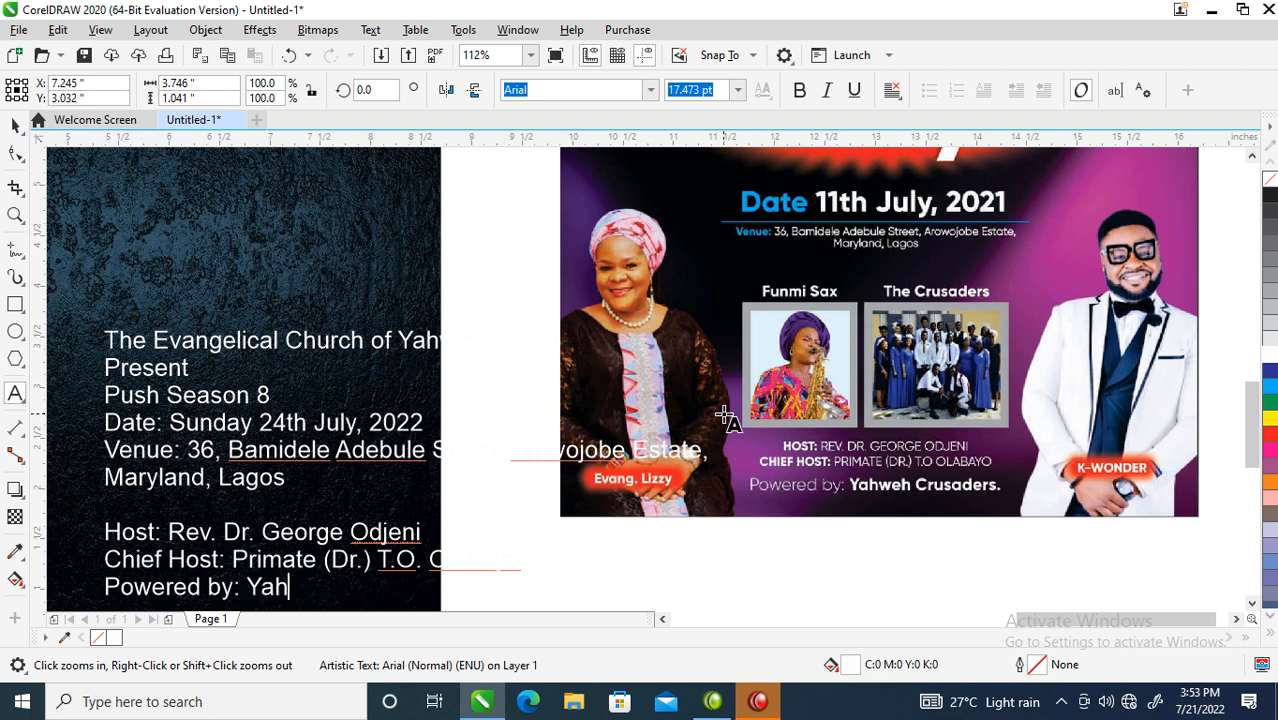
type("weh Cr")
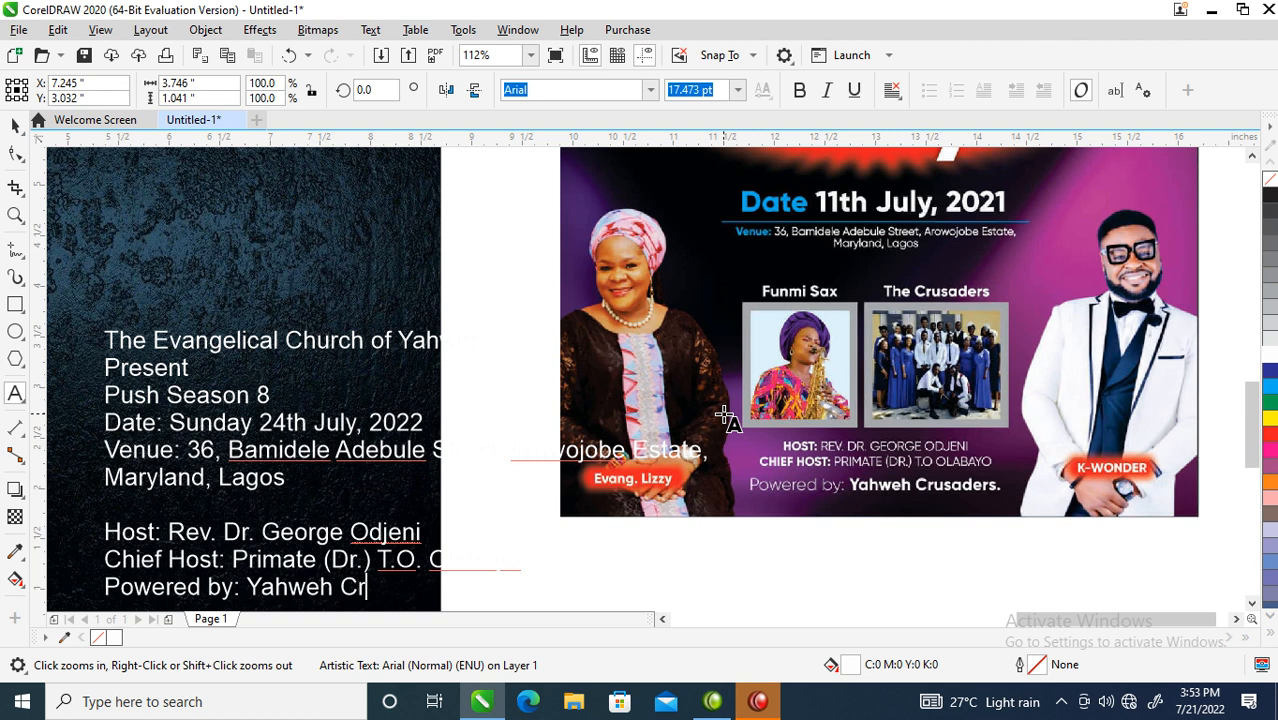
type("usader")
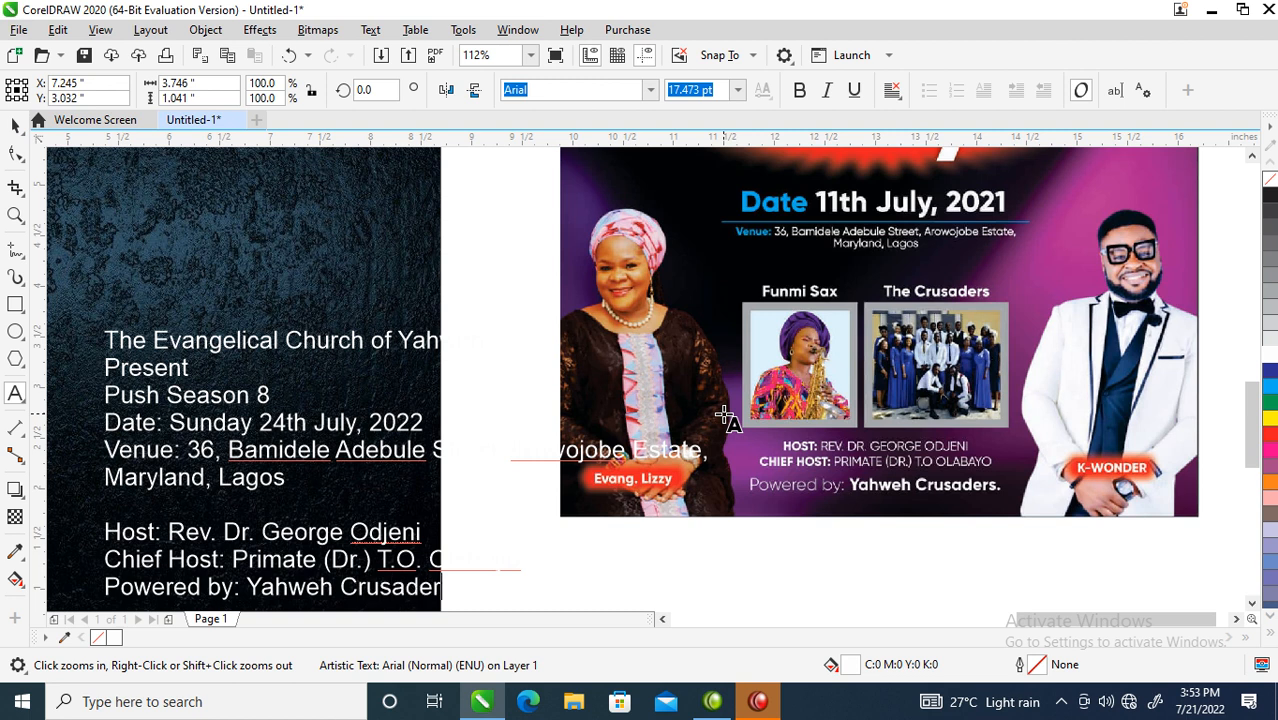
key("ctrl+space")
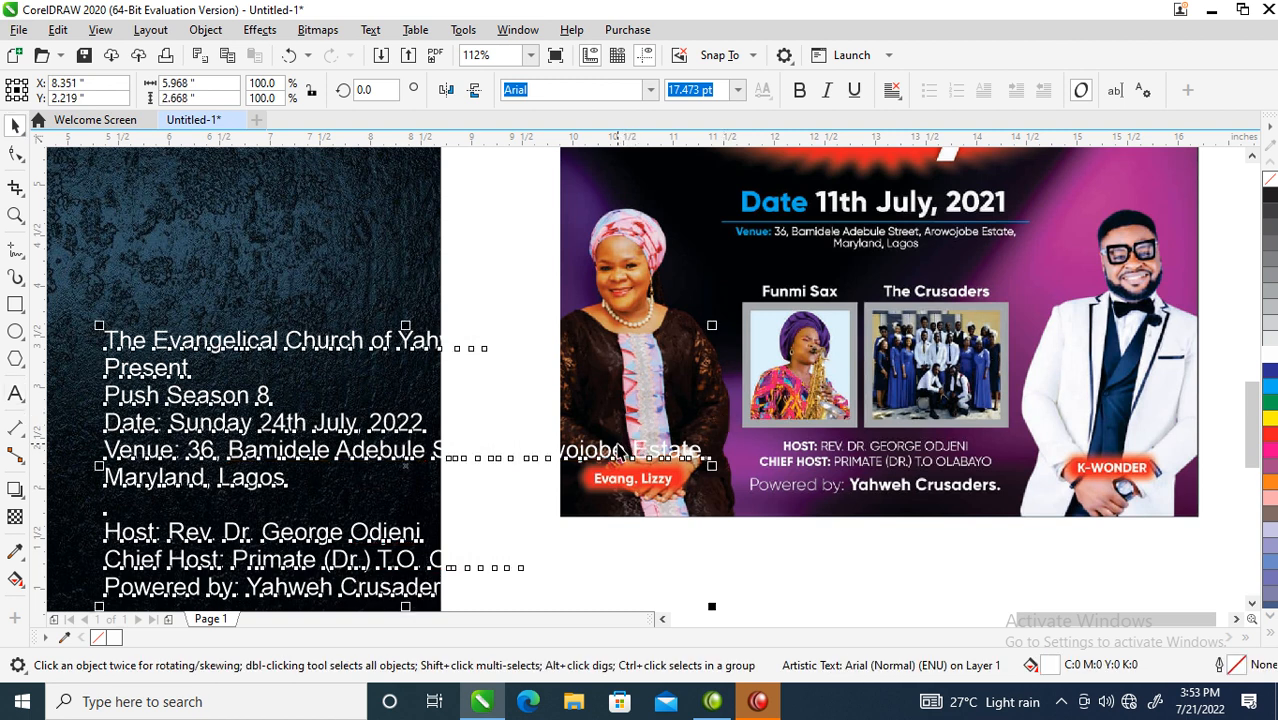
- Set the event text to 12 pt FuturaTEE Regular
left_click(738, 90)
left_click(722, 225)
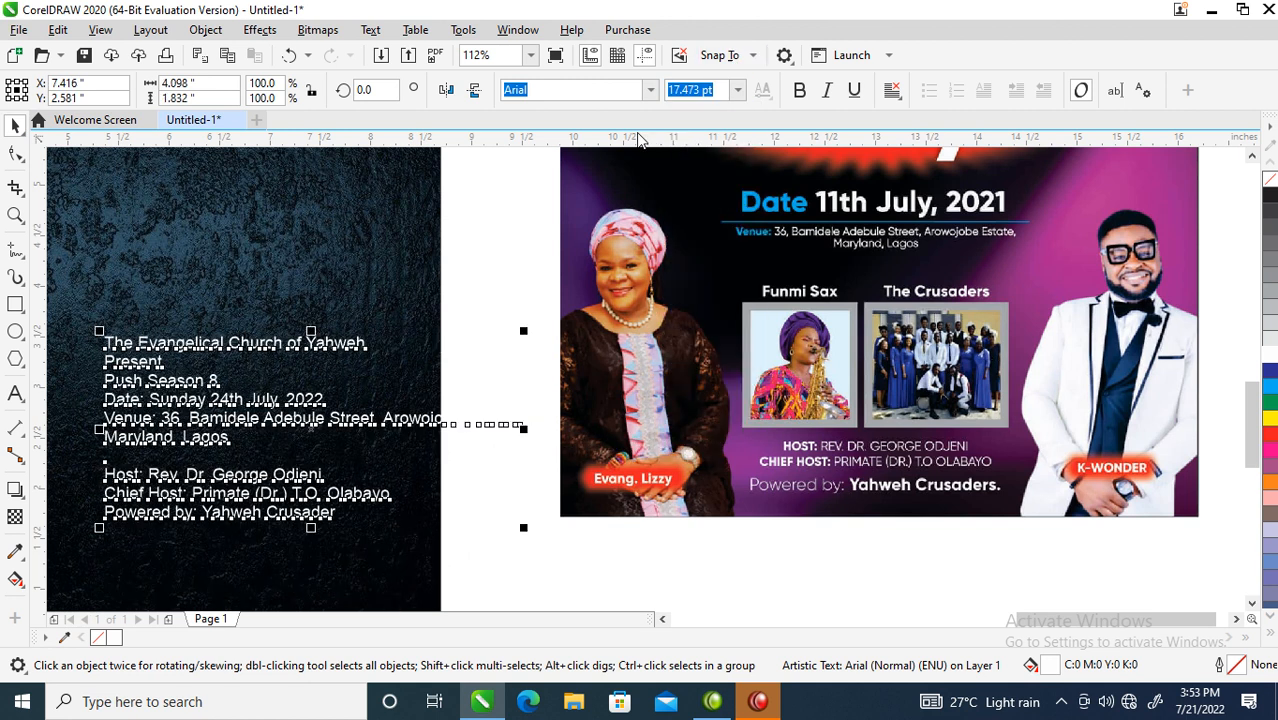
left_click(651, 90)
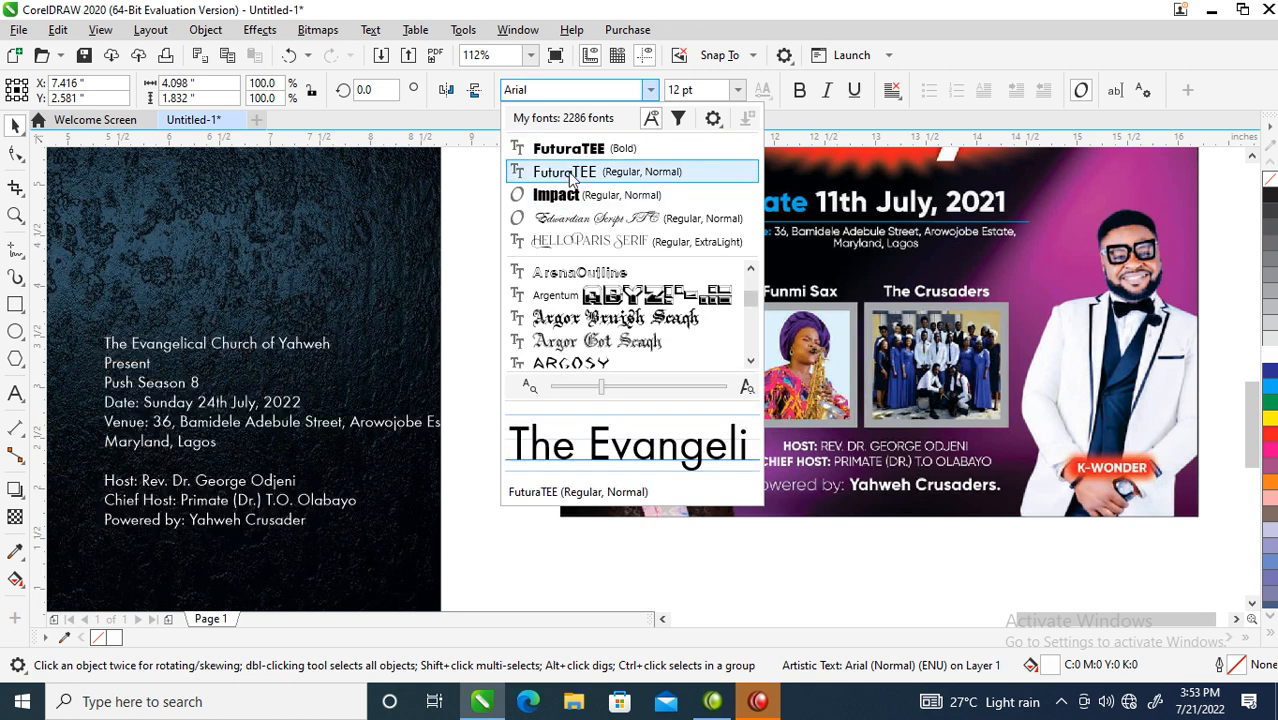
left_click(566, 173)
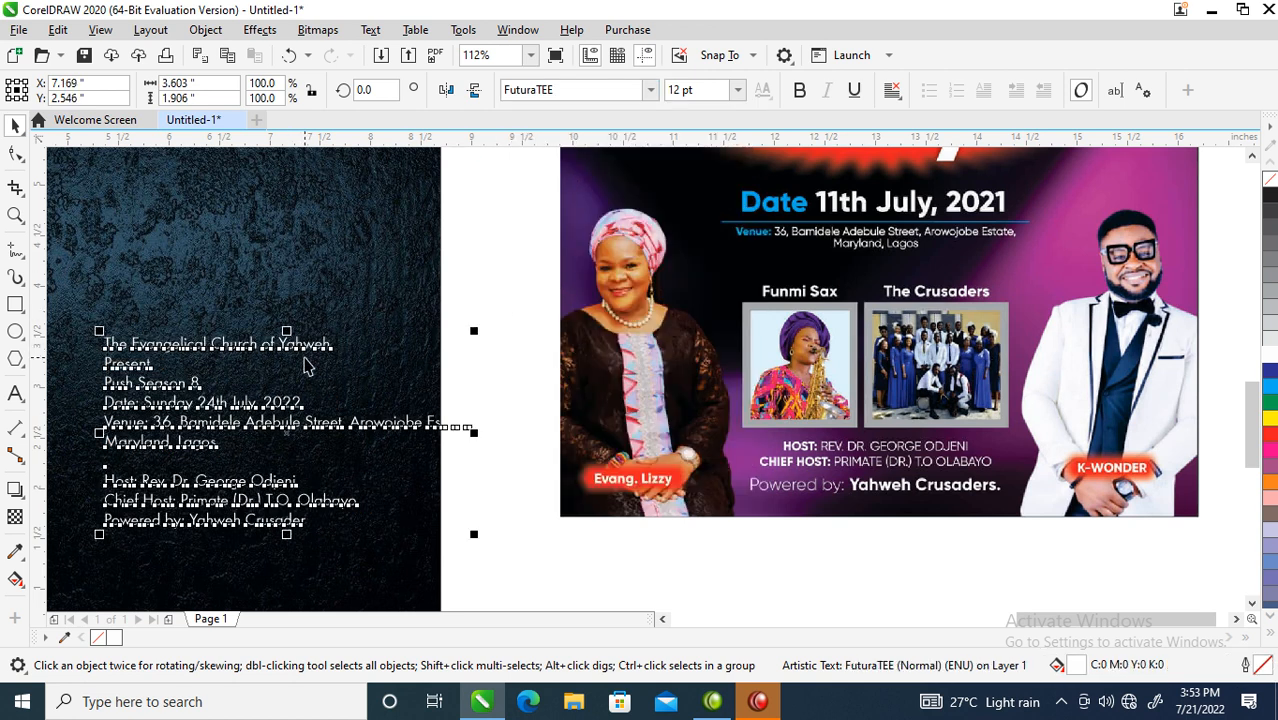
- Center the event text on the dark page and select the church name line
scroll(305, 367, "down", 5)
key("z")
left_click_drag(104, 190, 605, 428)
key("space")
left_click_drag(511, 466, 451, 411)
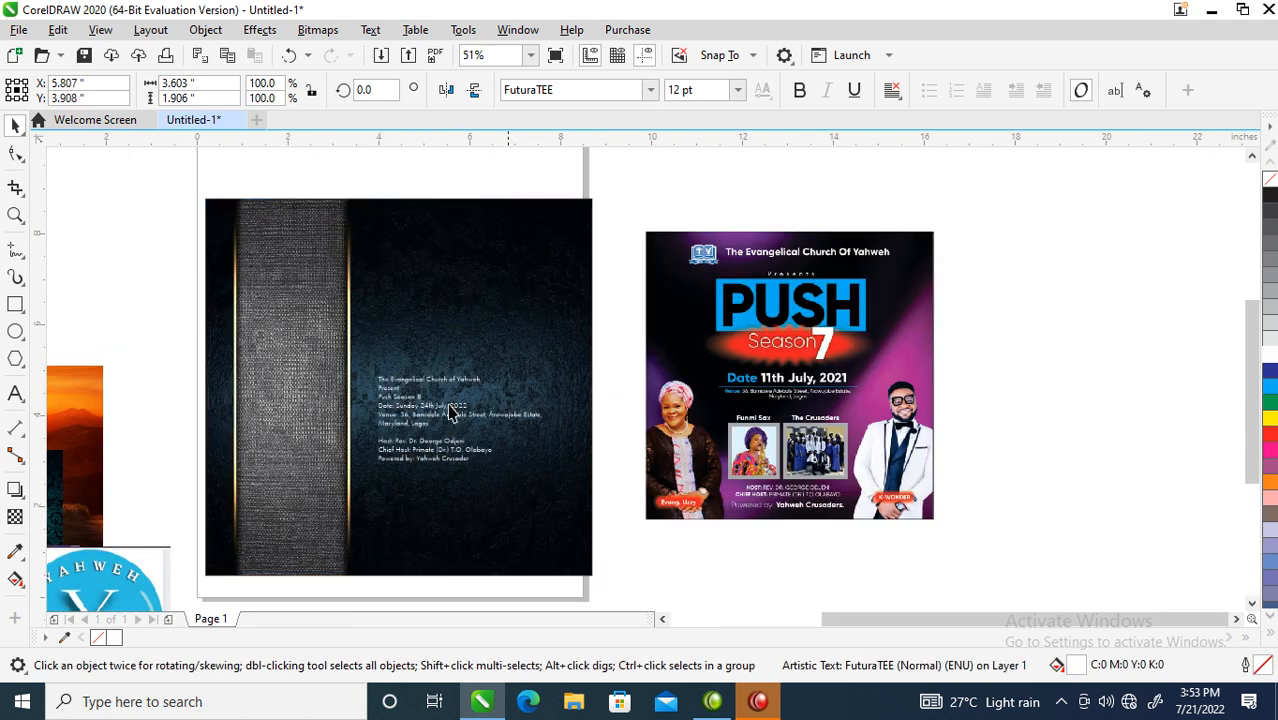
key("space")
left_click_drag(268, 212, 658, 470)
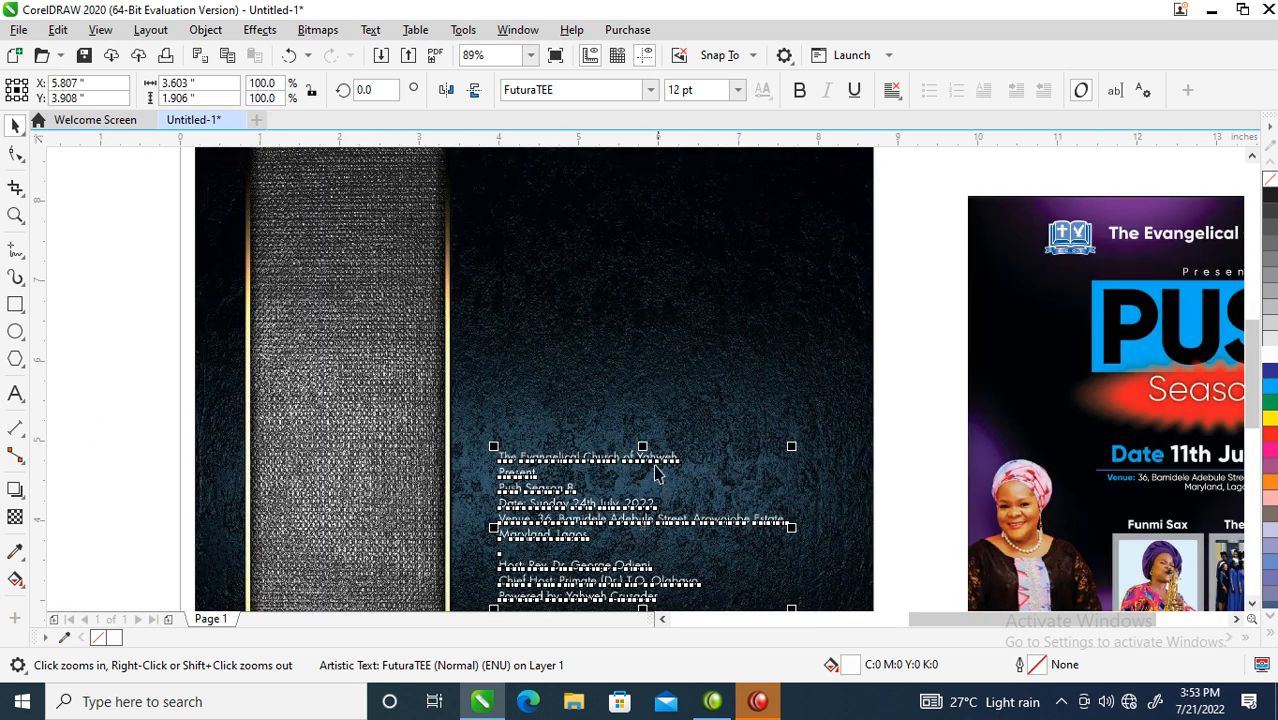
key("space")
left_click(648, 458)
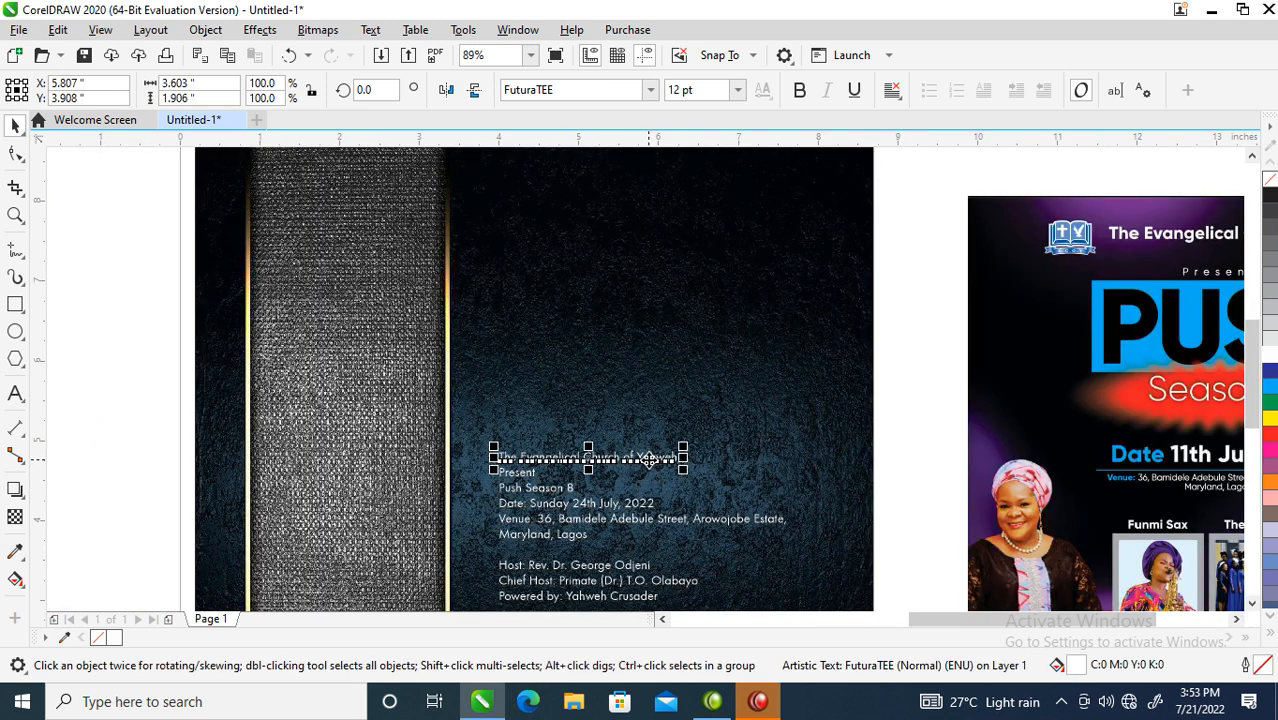
- Stack the church name, Present and Push Season 8 near the top of the page
left_click_drag(612, 460, 827, 257)
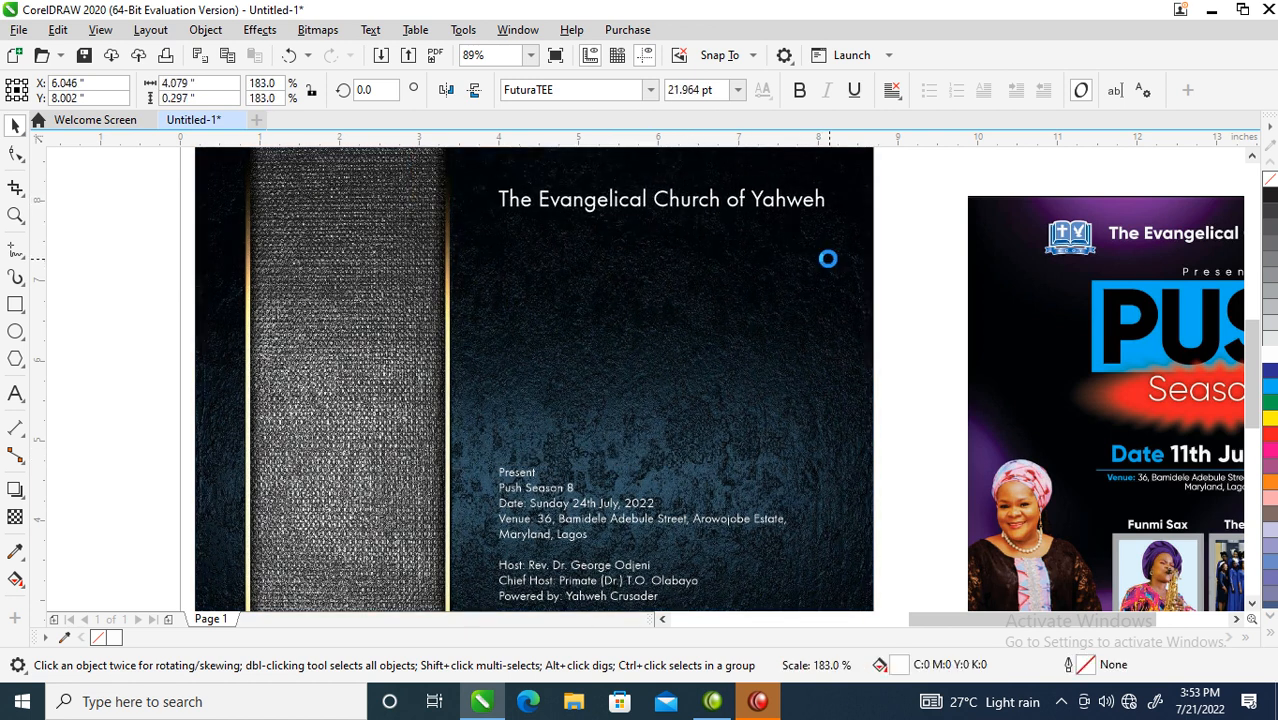
left_click_drag(519, 478, 588, 243)
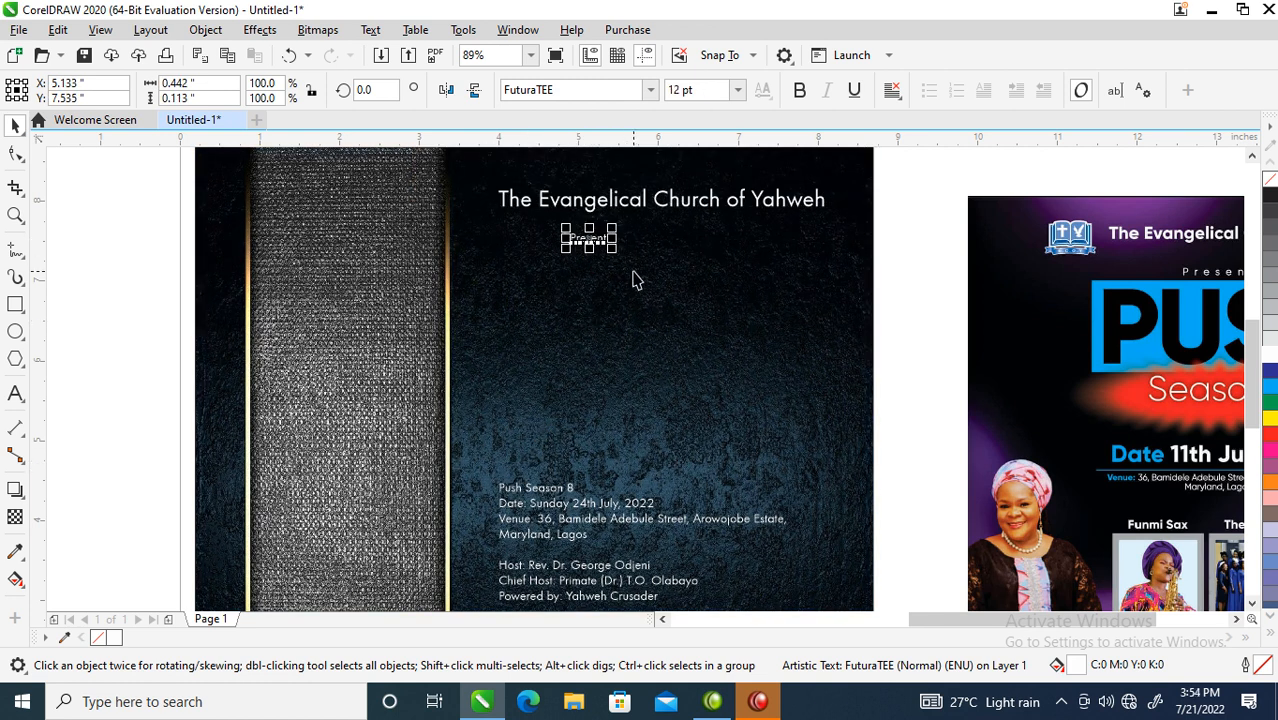
left_click_drag(563, 482, 627, 331)
- Split 'Push Season 8' into two lines, 'Push' and 'Season 8'
key("z")
left_click_drag(425, 205, 990, 465)
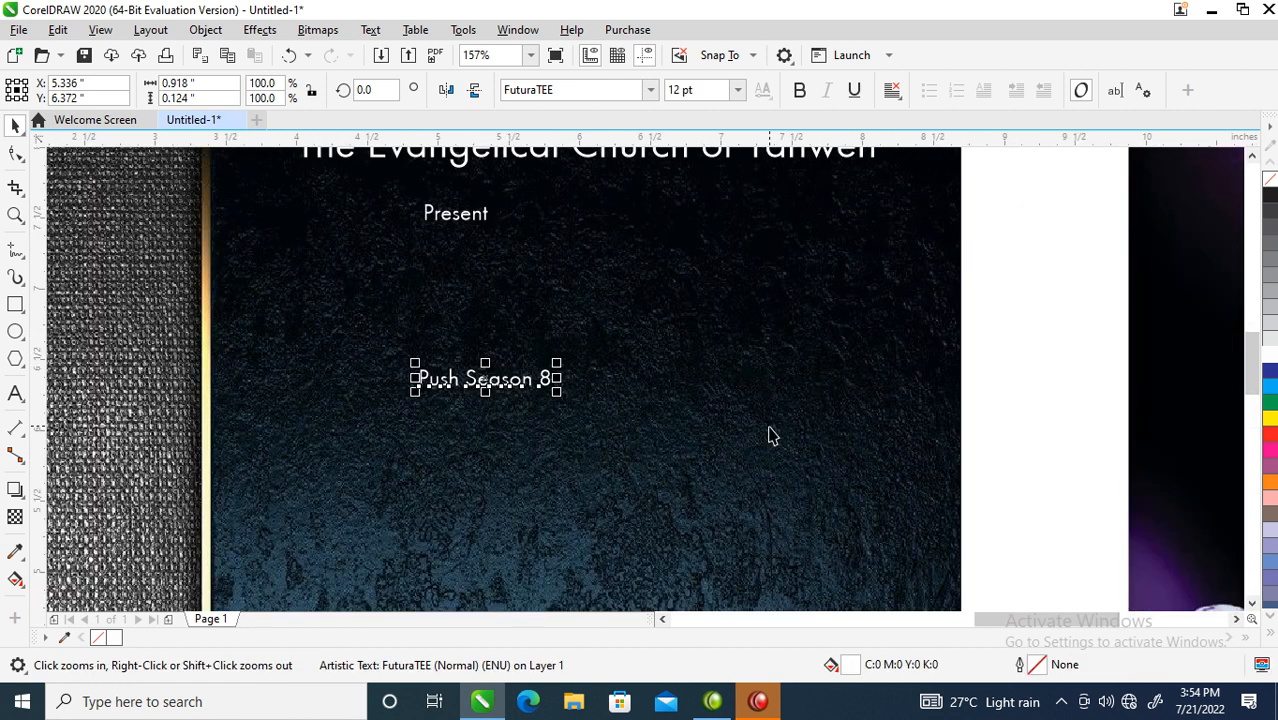
double_click(467, 381)
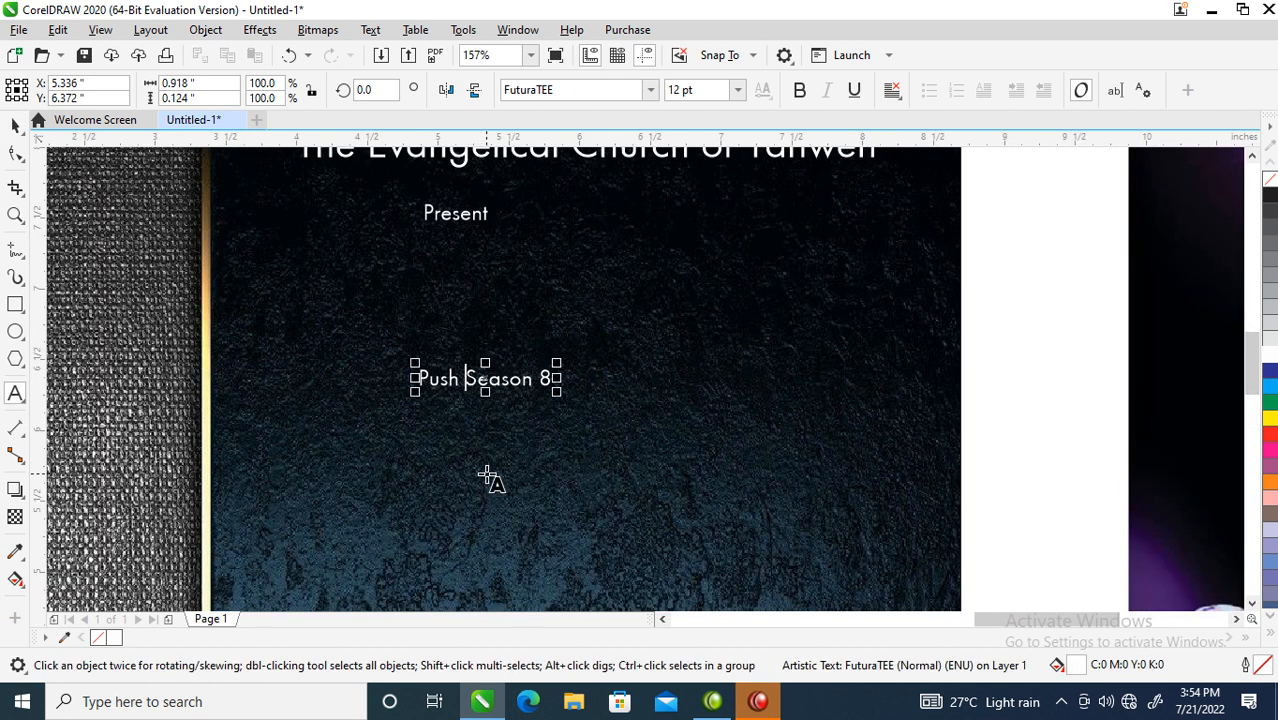
key("Return")
key("ctrl+space")
key("ctrl+o")
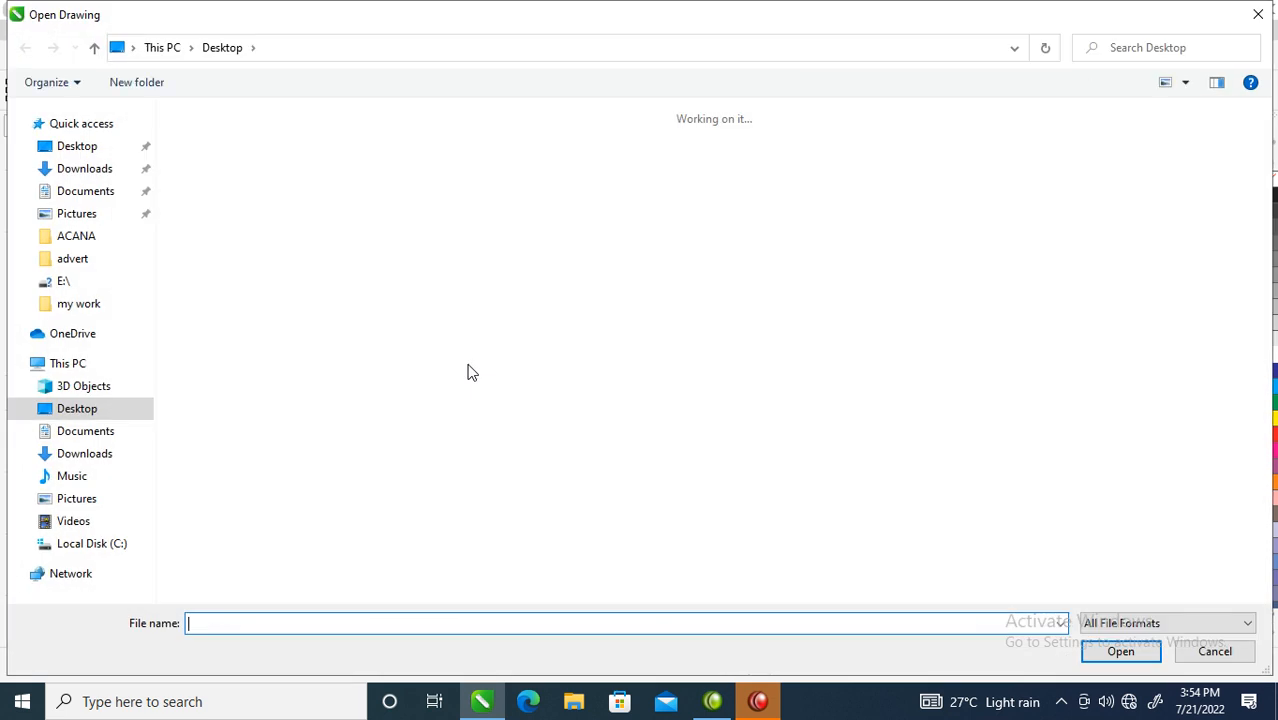
left_click(1257, 10)
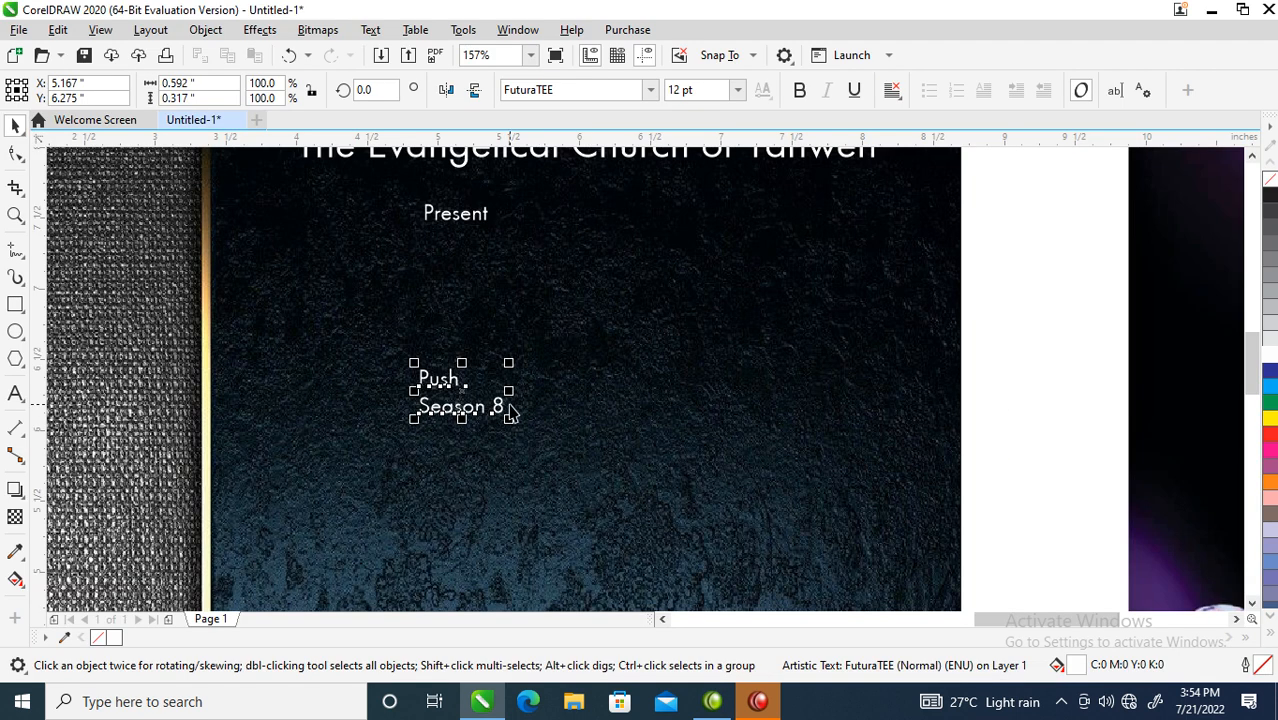
- Enlarge Push to about 132 pt in bold and move Season 8 below it
left_click(452, 381)
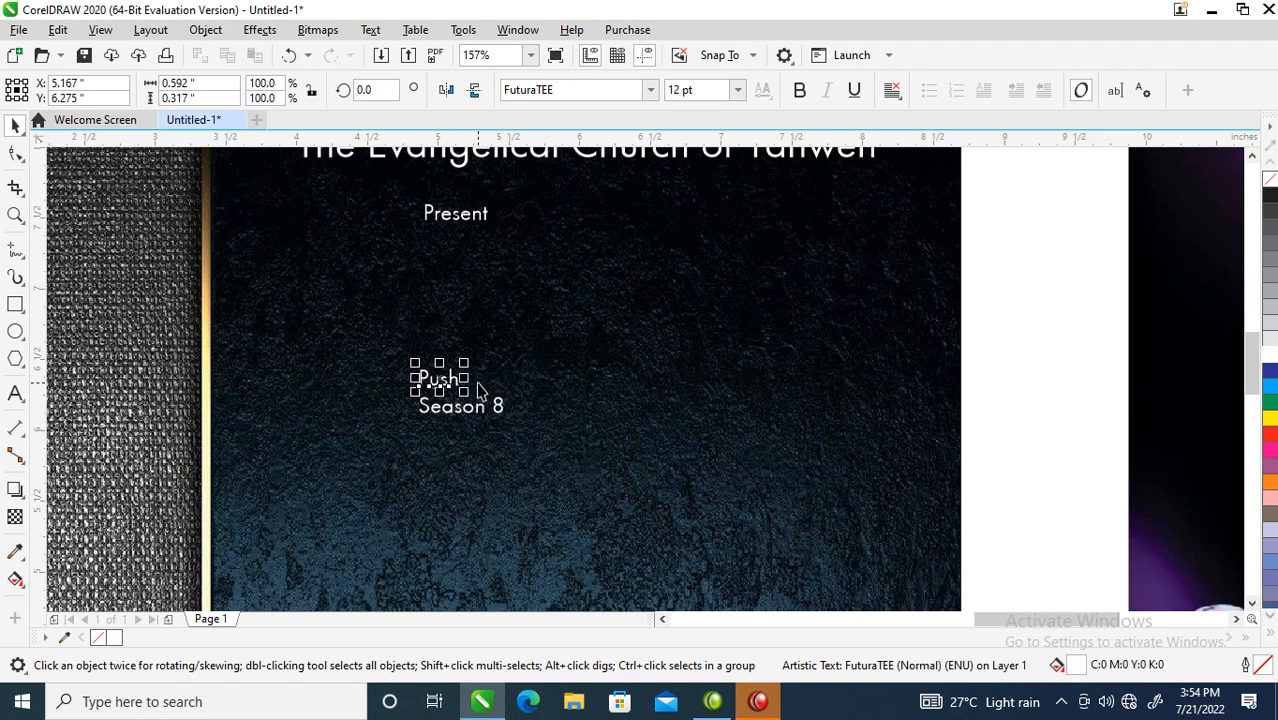
left_click_drag(466, 365, 890, 191)
left_click_drag(498, 425, 705, 581)
left_click_drag(722, 378, 655, 424)
left_click(800, 96)
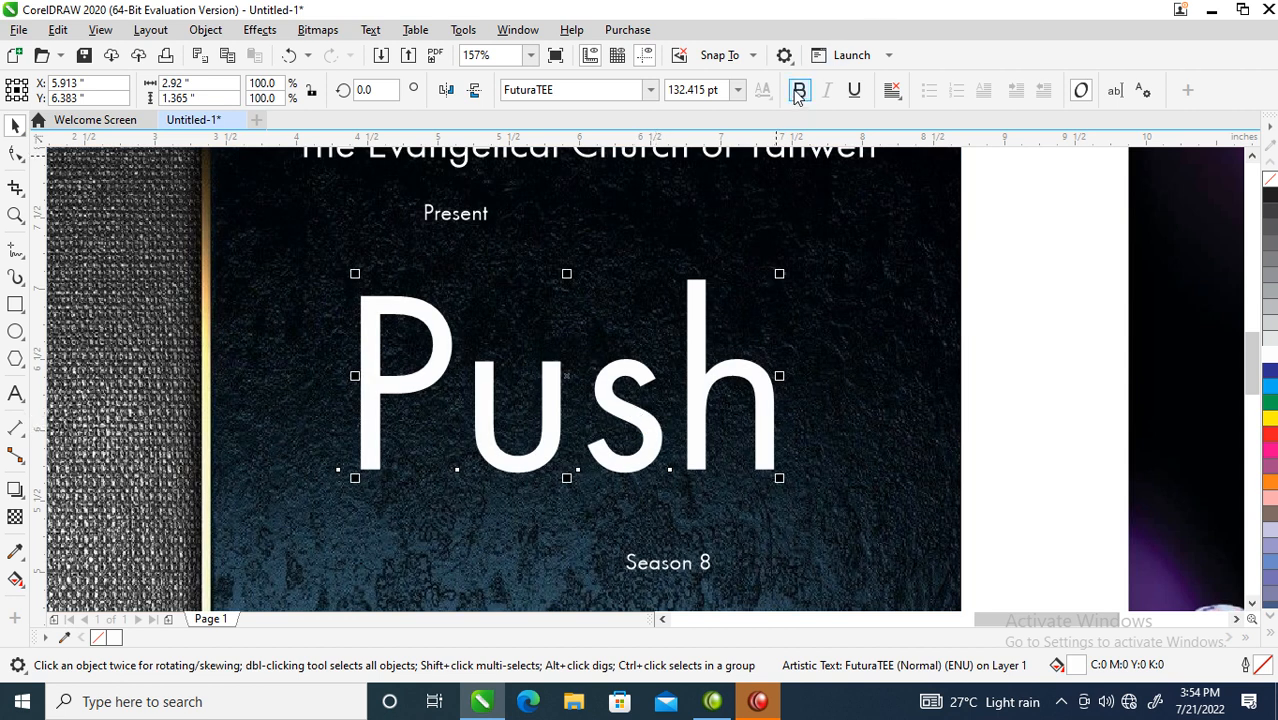
left_click_drag(716, 446, 679, 434)
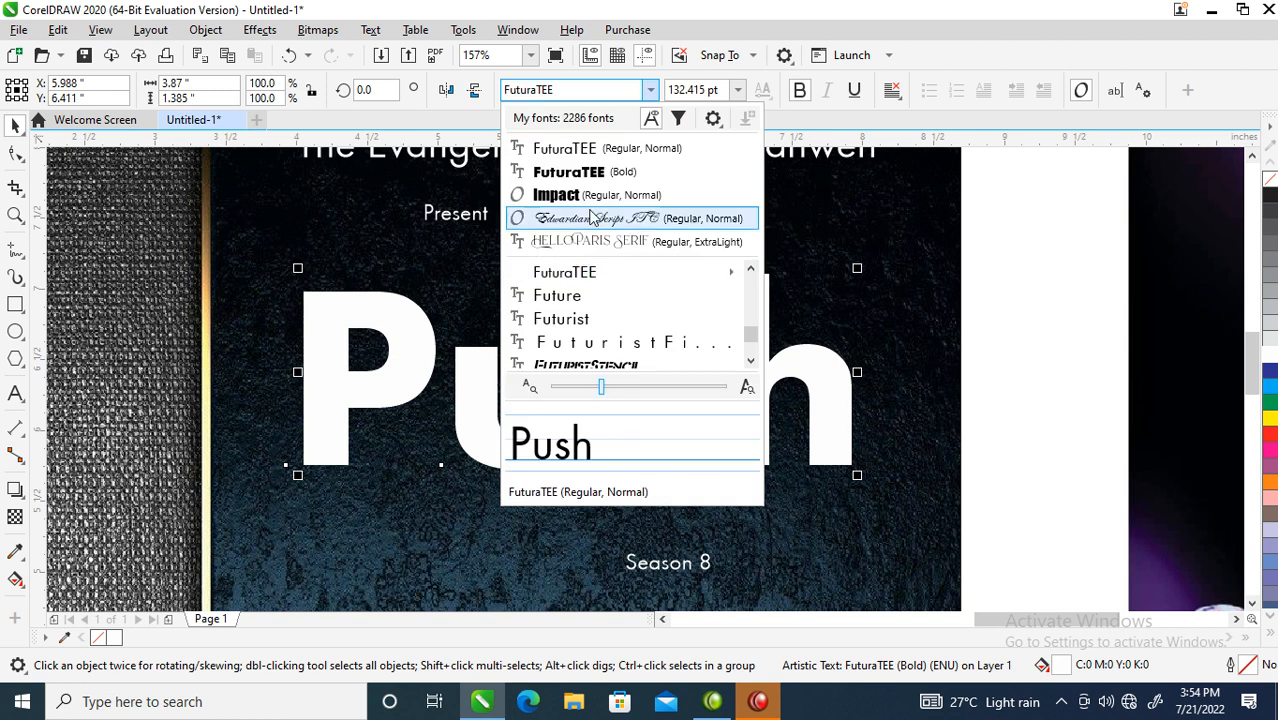
- Change Push to the Impact font and tighten its letter spacing
left_click(590, 194)
left_click_drag(647, 407, 677, 434)
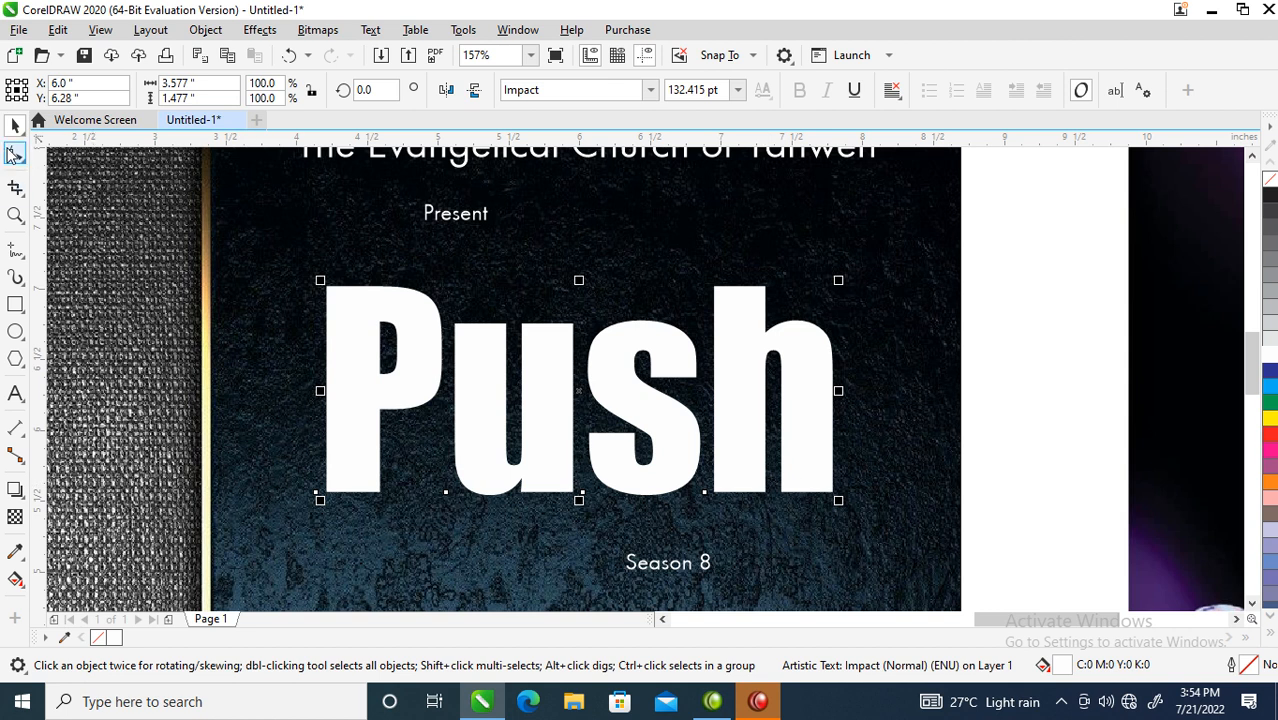
left_click(14, 152)
left_click_drag(840, 503, 800, 509)
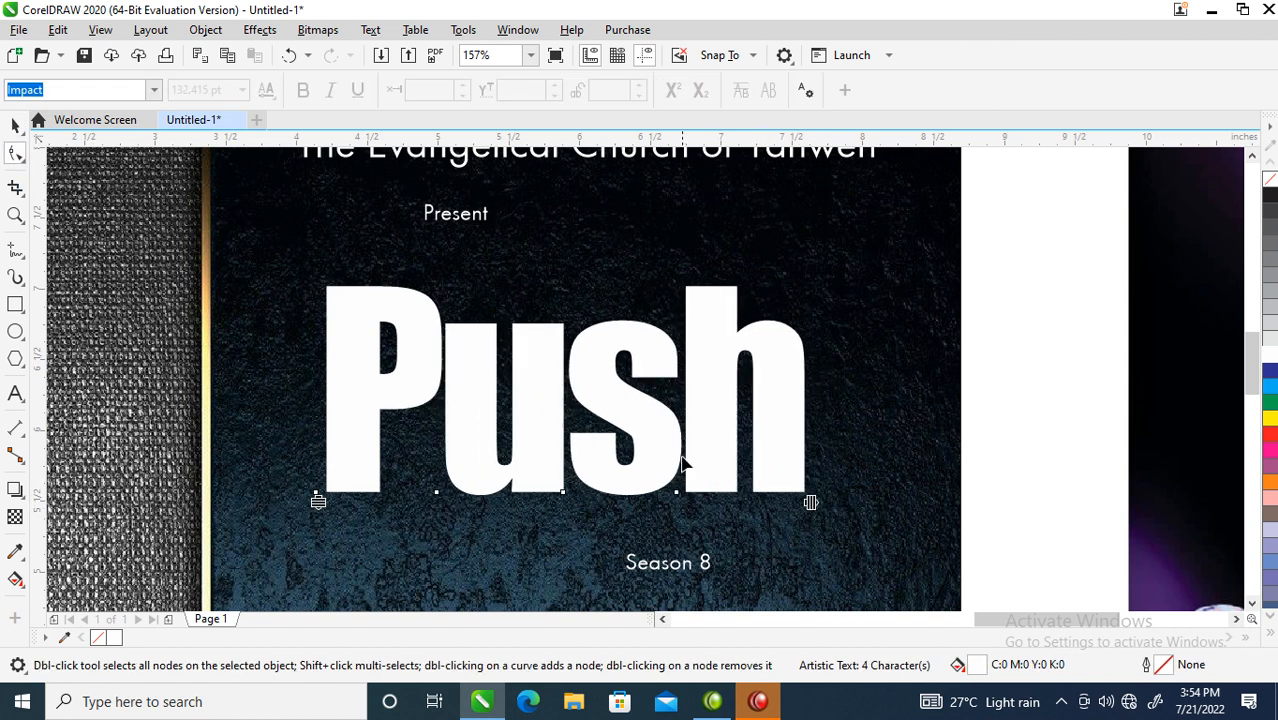
- Move Push down toward Season 8, skew it into italics, and lower Season 8 further
key("space")
scroll(660, 444, "down", 1)
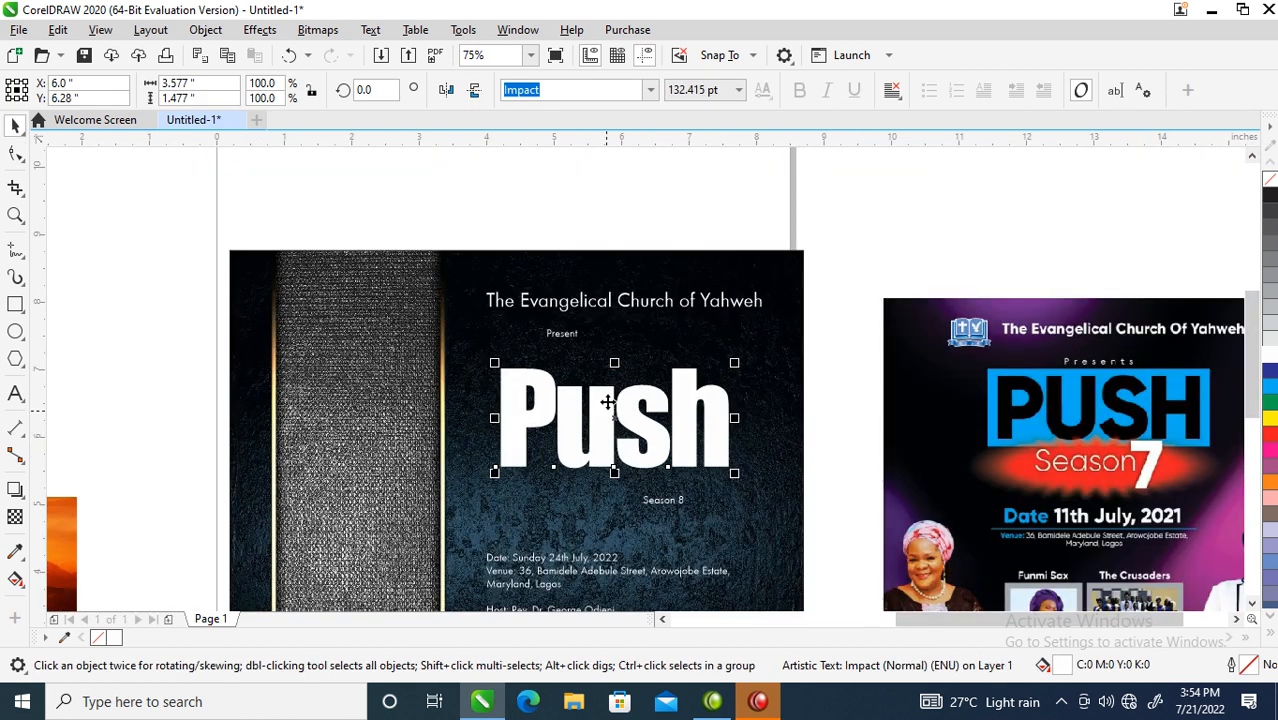
key("F2")
left_click_drag(260, 242, 991, 634)
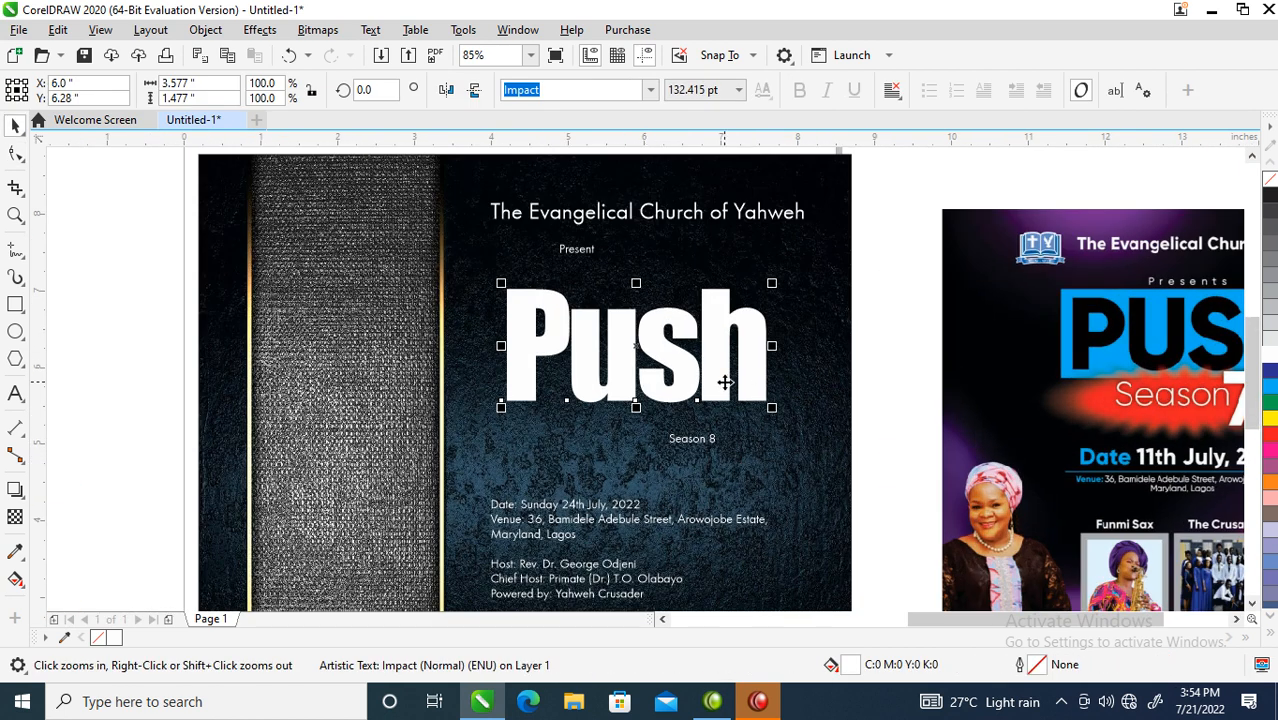
left_click_drag(725, 382, 682, 409)
left_click(670, 350)
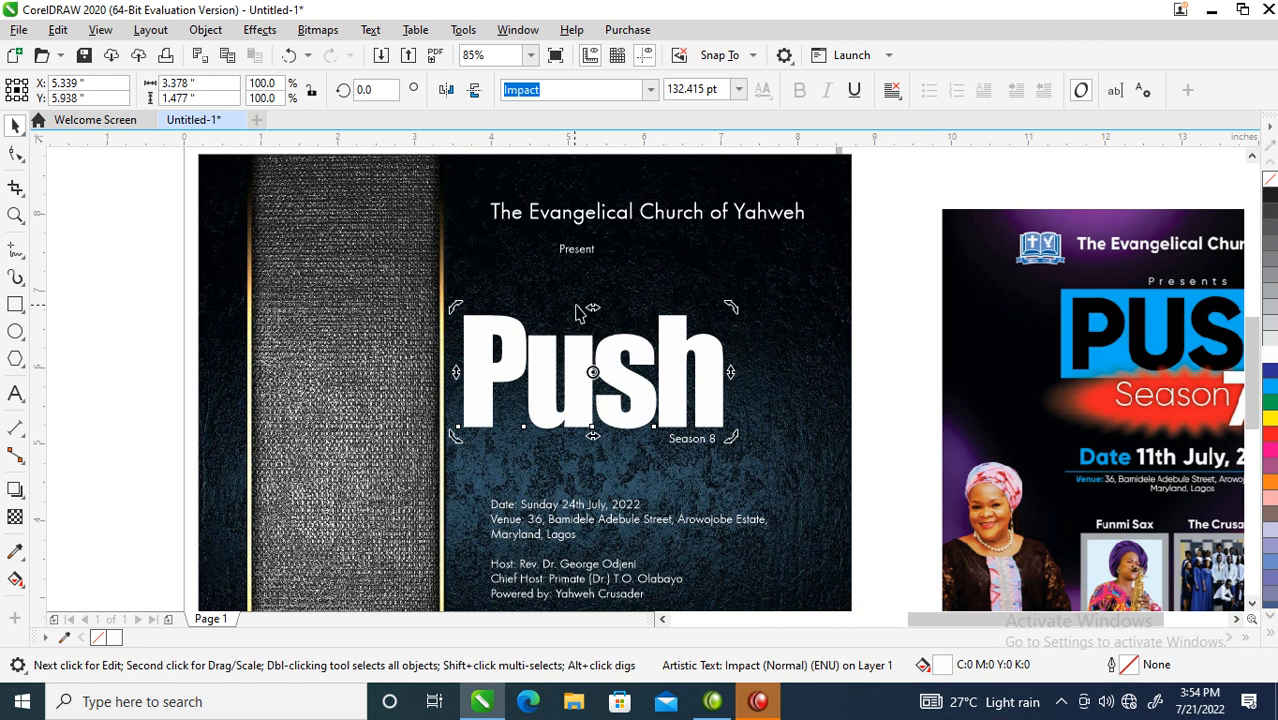
left_click_drag(591, 309, 619, 308)
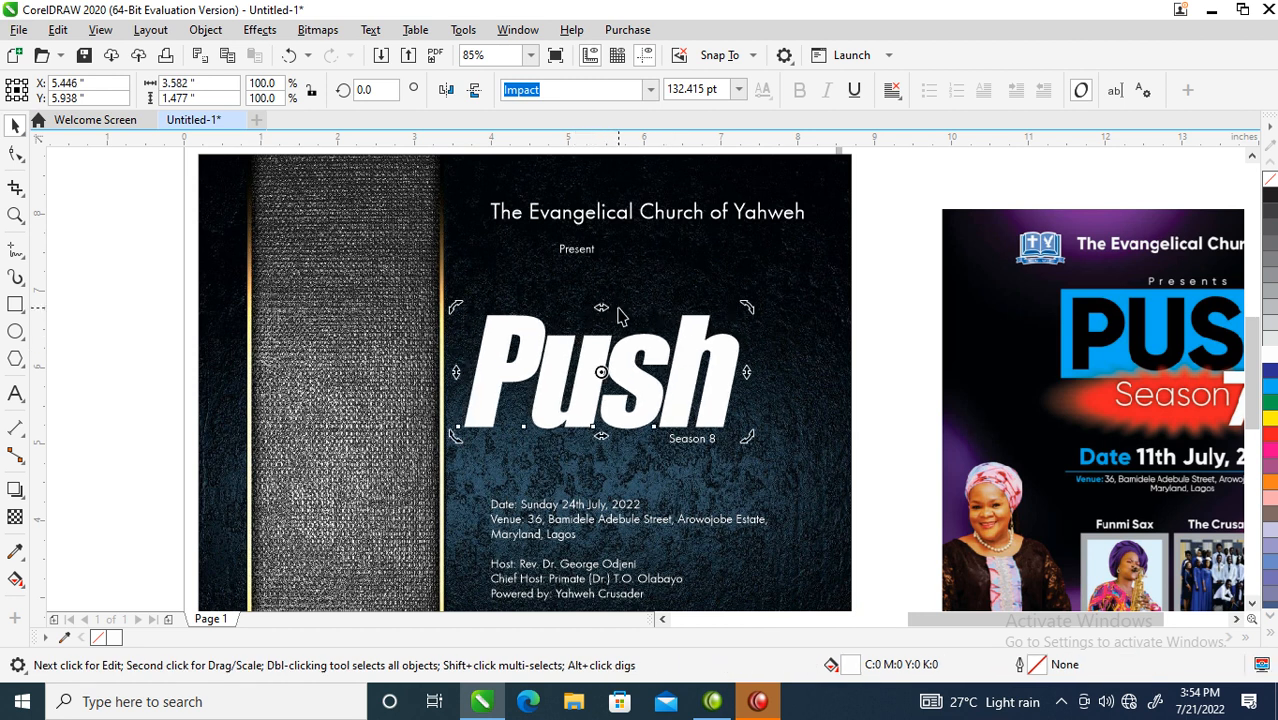
left_click_drag(692, 438, 685, 489)
- Shift the Push headline right to about 5.985 inches, centred above Season 8
key("z")
left_click_drag(416, 246, 802, 505)
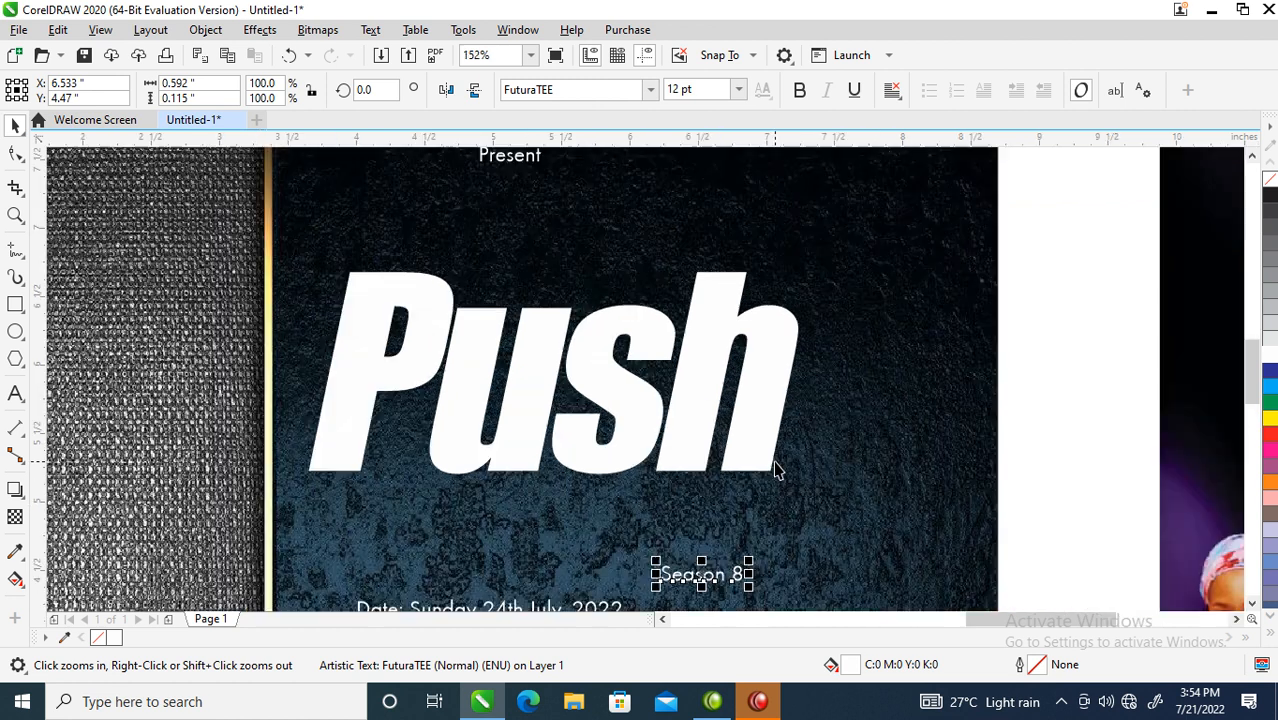
key("space")
left_click(741, 390)
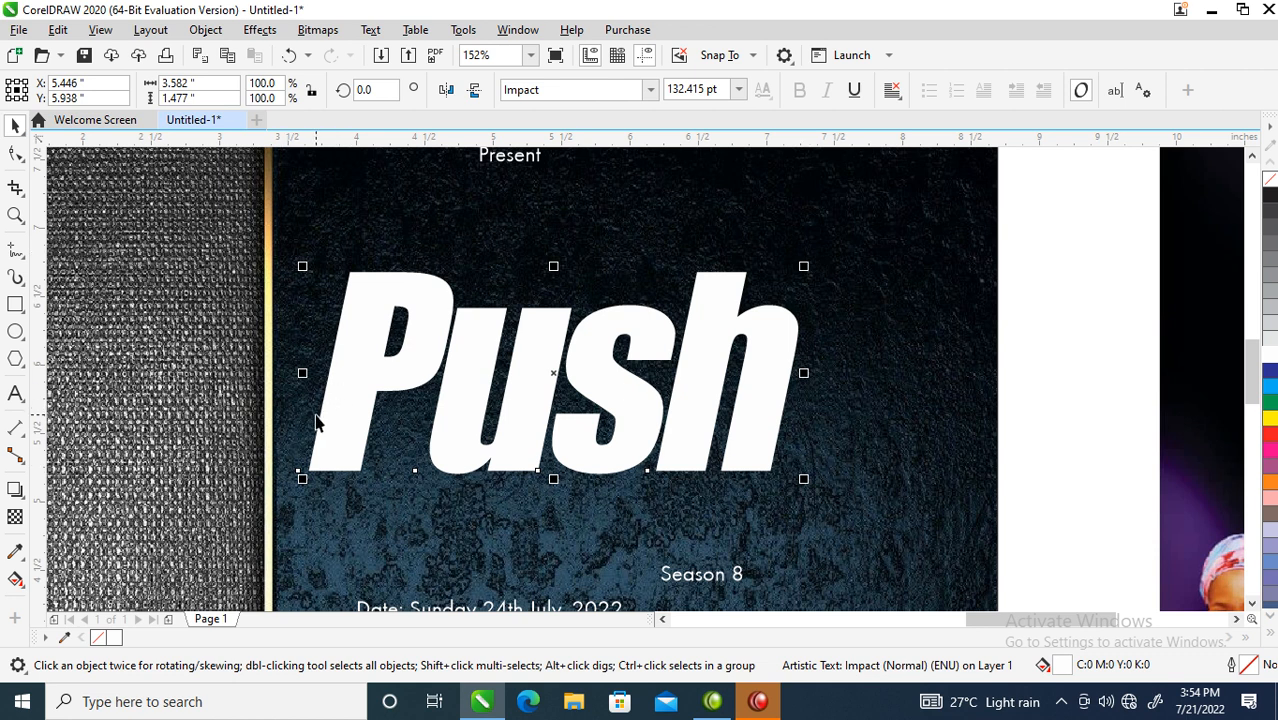
scroll(318, 418, "down", 1)
key("F2")
left_click_drag(207, 259, 680, 498)
left_click_drag(548, 378, 619, 380)
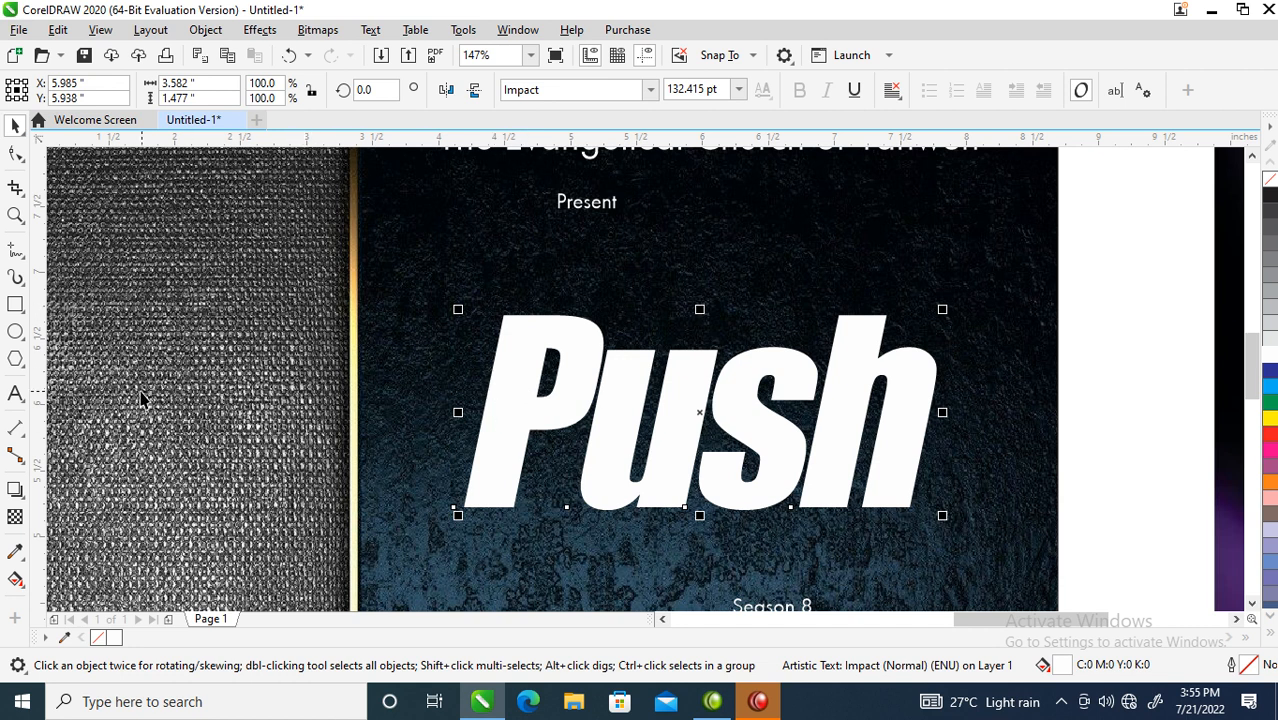
- Draw a narrow bar left of Push and a 3-sided triangle rotated to point right beside the P
left_click(15, 304)
left_click_drag(433, 362, 457, 442)
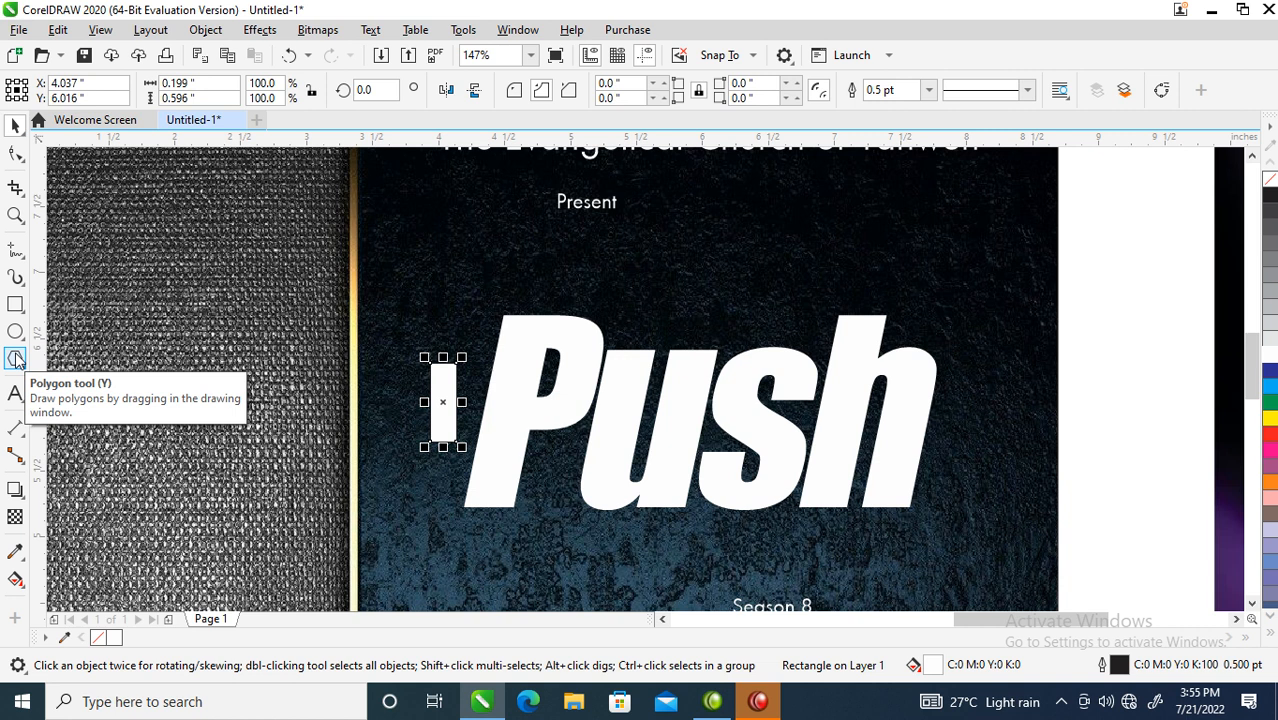
left_click(16, 358)
left_click_drag(417, 218, 527, 320)
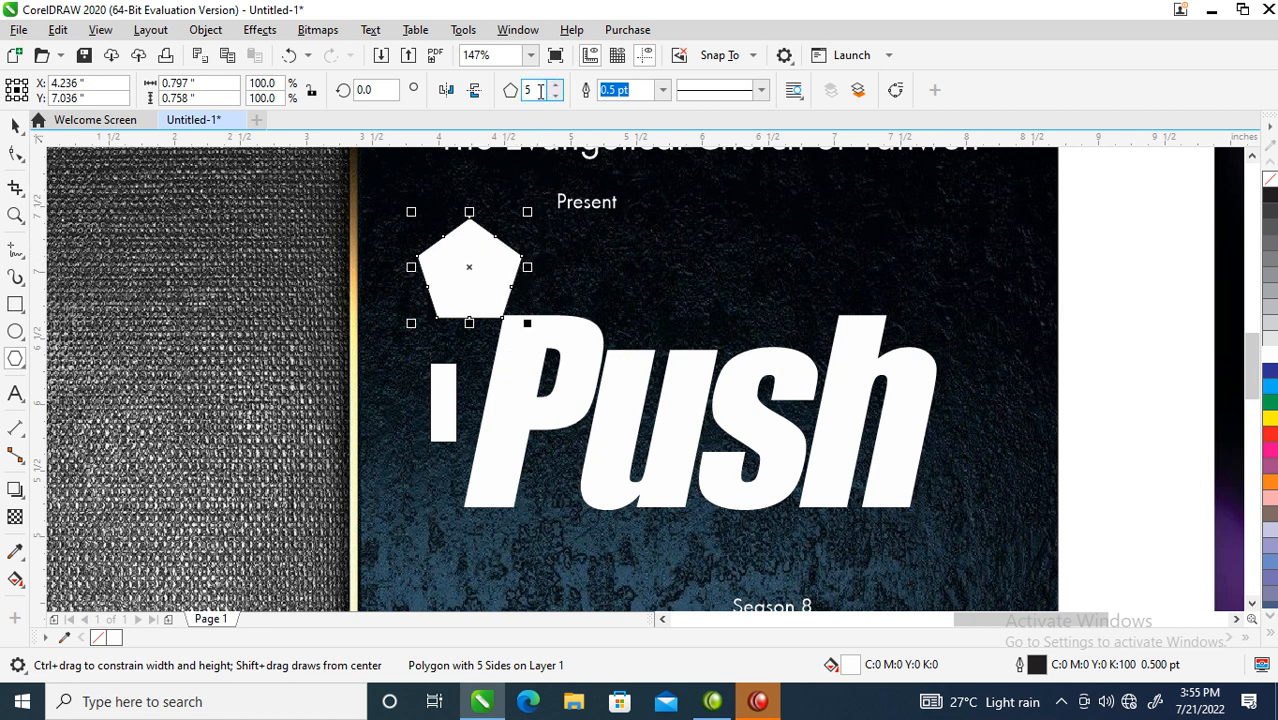
type("3")
key("Return")
key("space")
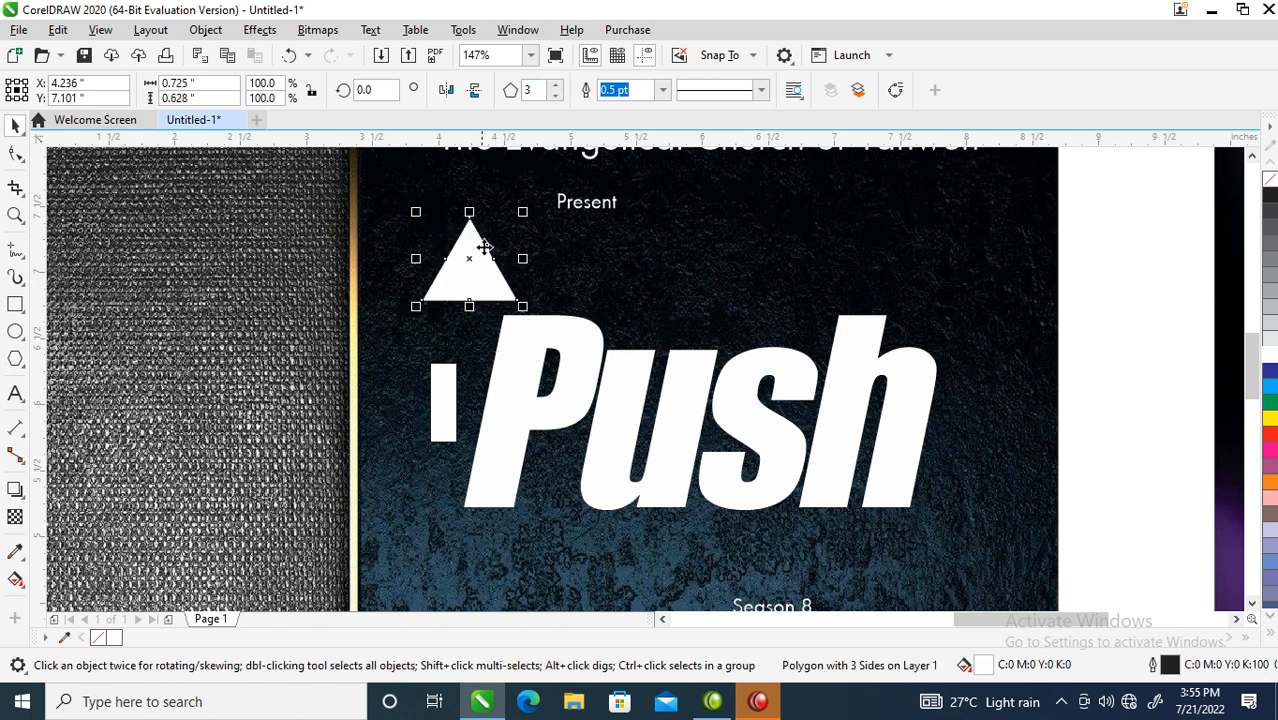
left_click(476, 237)
left_click_drag(525, 208, 546, 356)
left_click_drag(469, 259, 488, 399)
left_click_drag(484, 346, 483, 325)
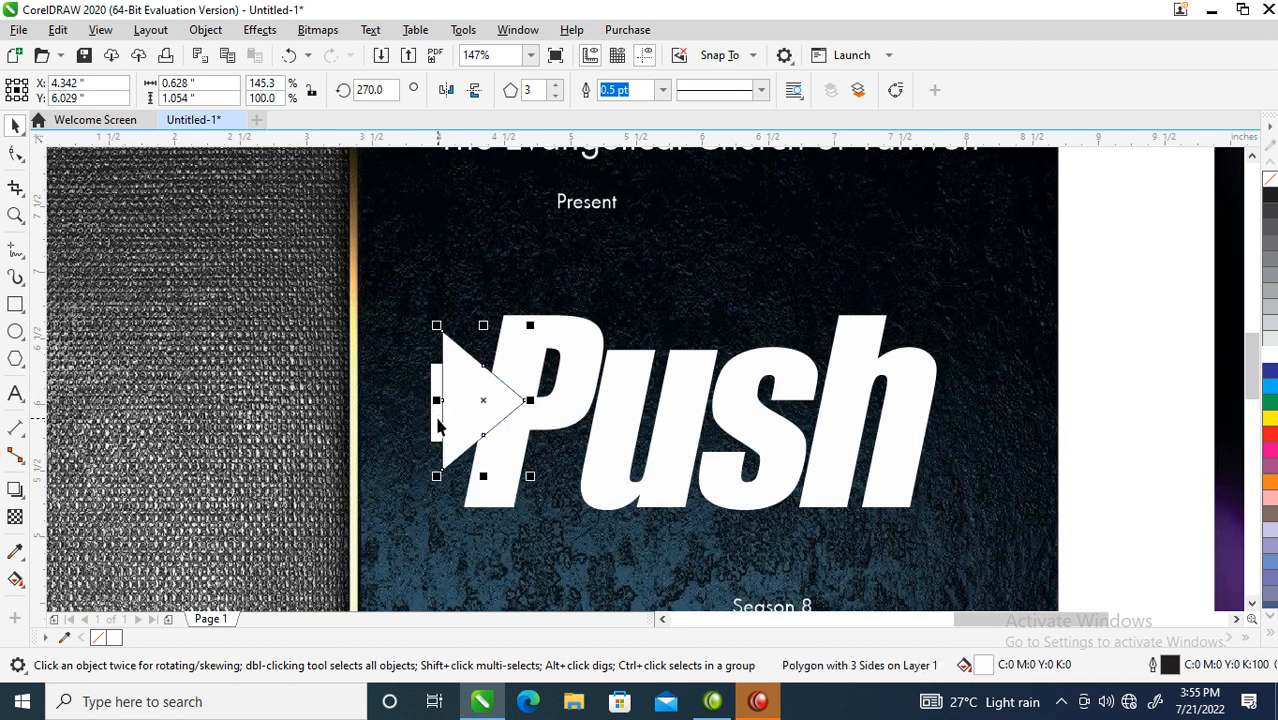
- Widen the bar, skew it with the triangle, and enlarge the triangle to about 0.785 × 1.115 inches
left_click(440, 427)
left_click_drag(424, 402, 406, 402)
left_click(489, 414, "shift")
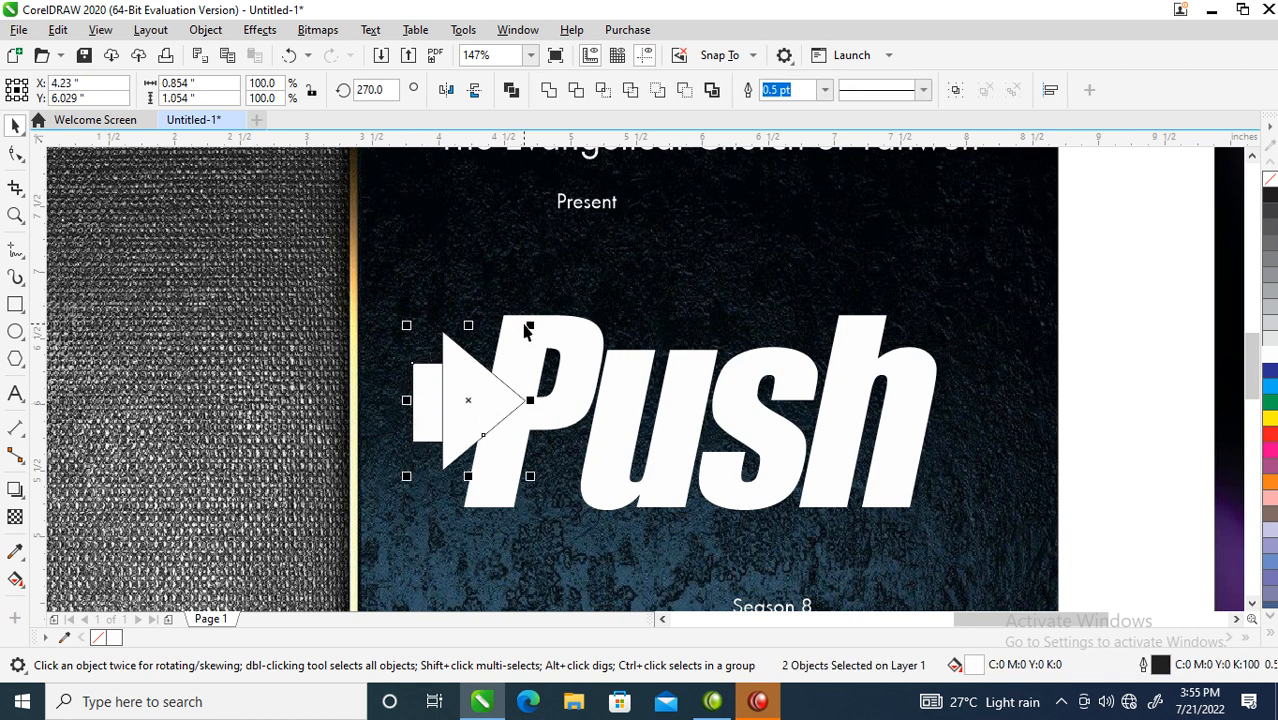
left_click(451, 408)
left_click_drag(468, 324, 535, 335)
left_click(502, 390)
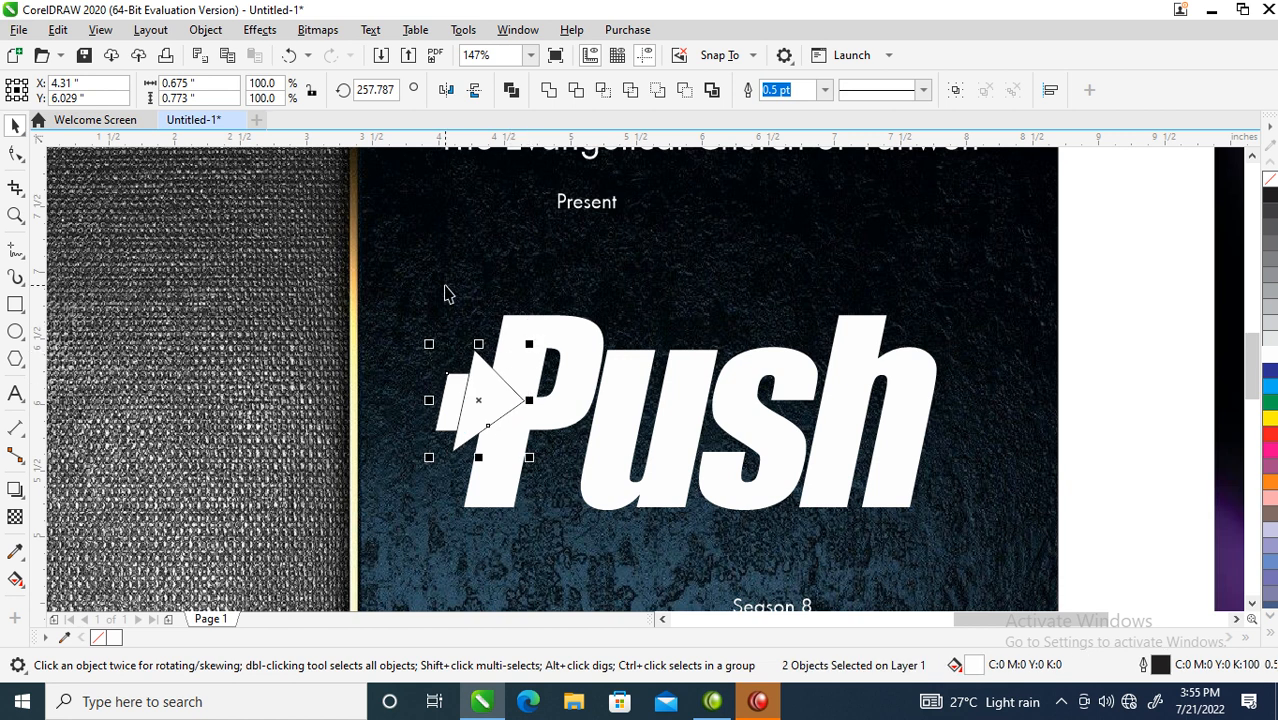
left_click(445, 296)
left_click(497, 391)
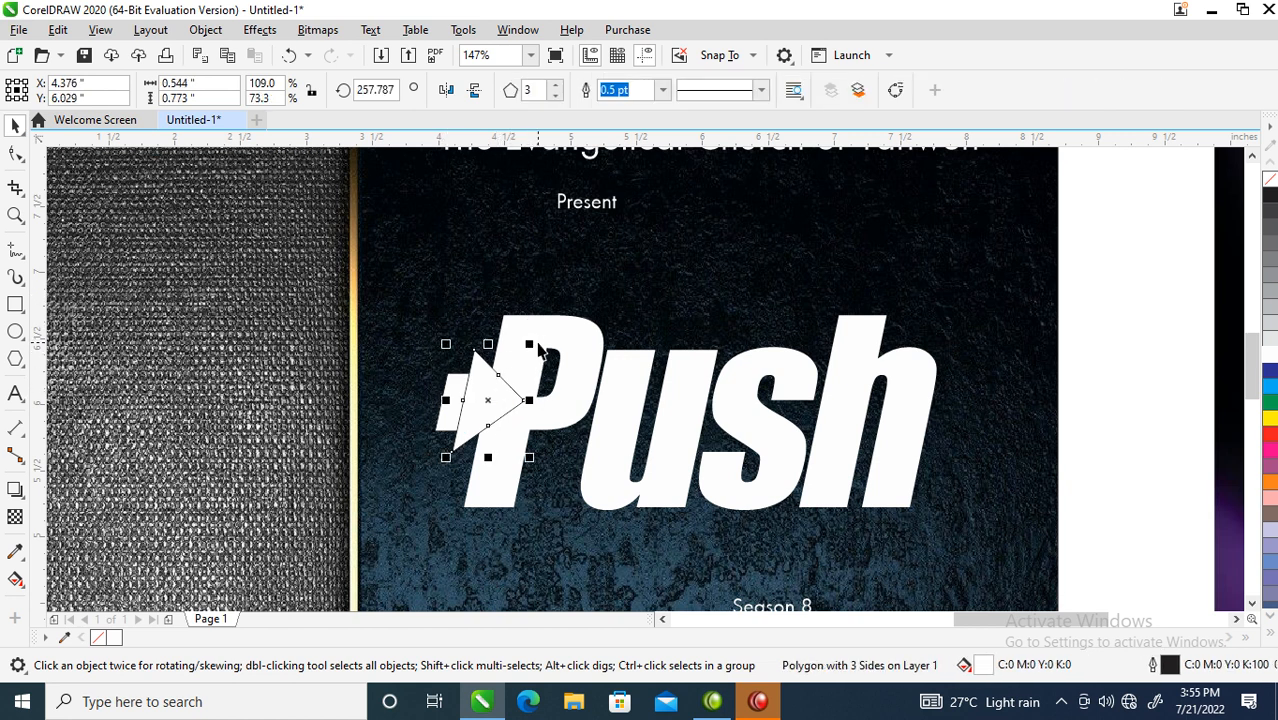
left_click_drag(531, 345, 547, 317)
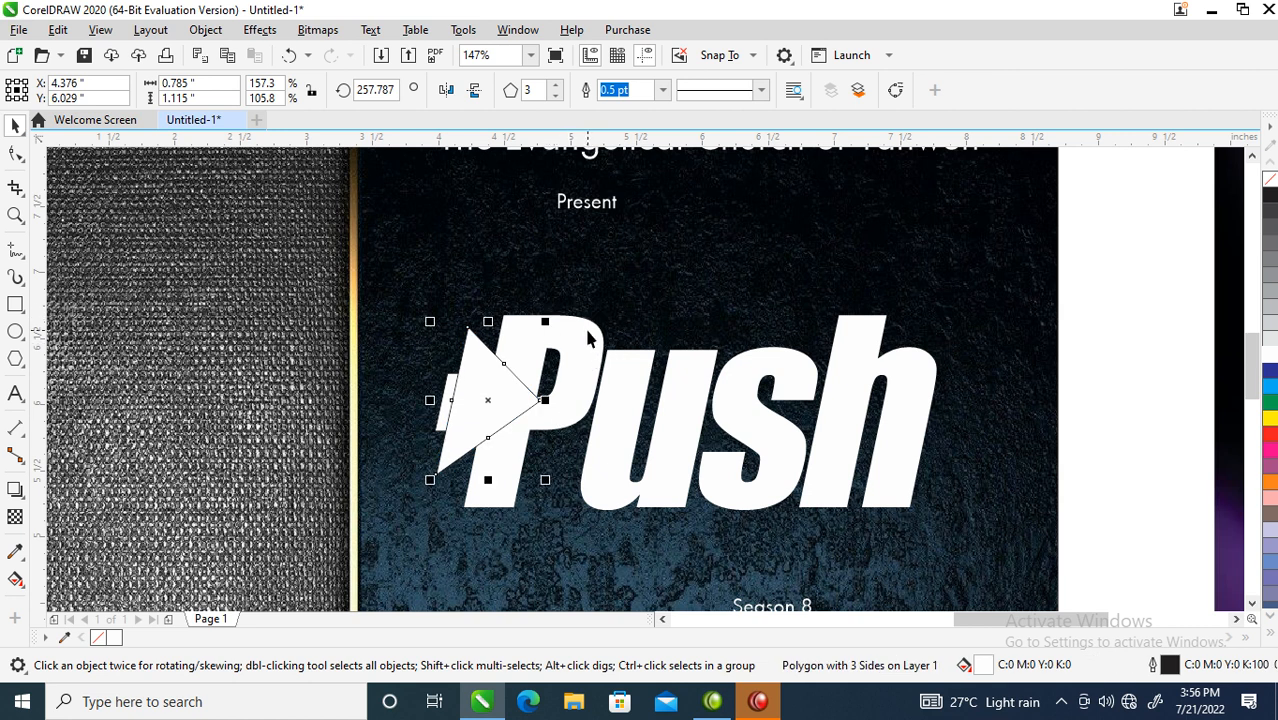
left_click(586, 331, "shift")
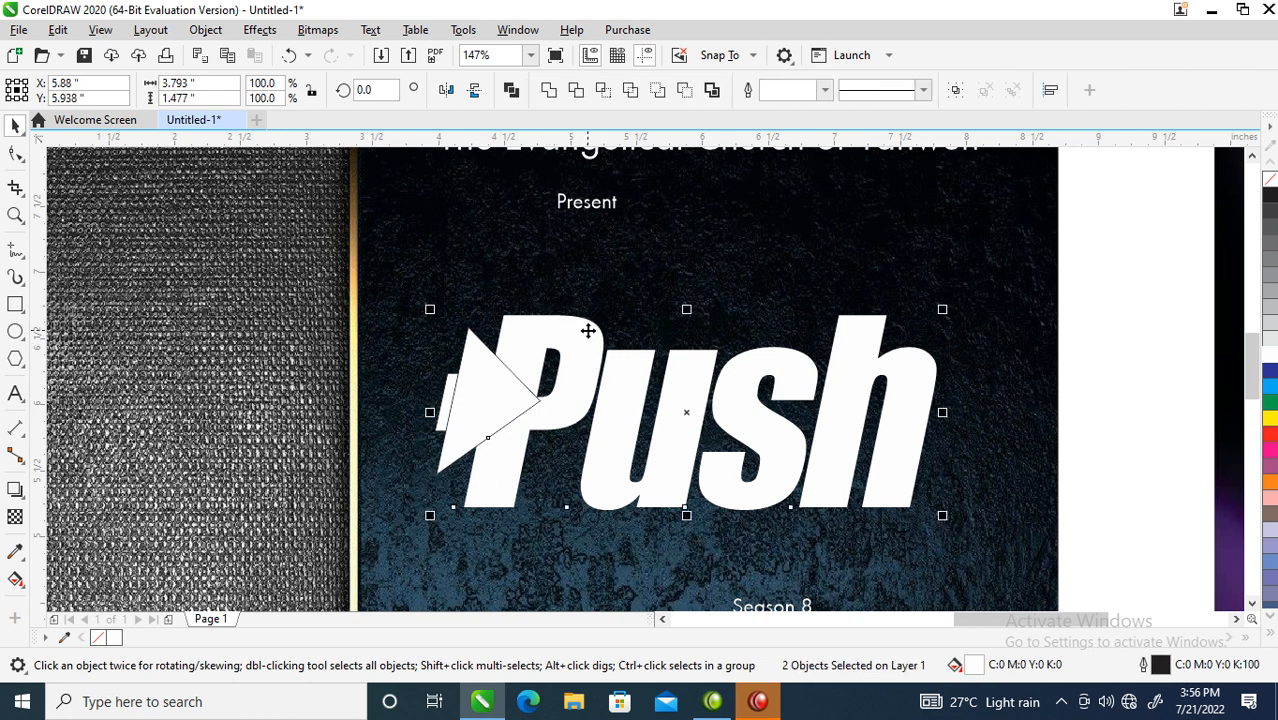
- Trim the triangle out of Push, delete the leftover, and weld the arrow cut-out with the P
left_click(576, 92)
left_click(505, 400)
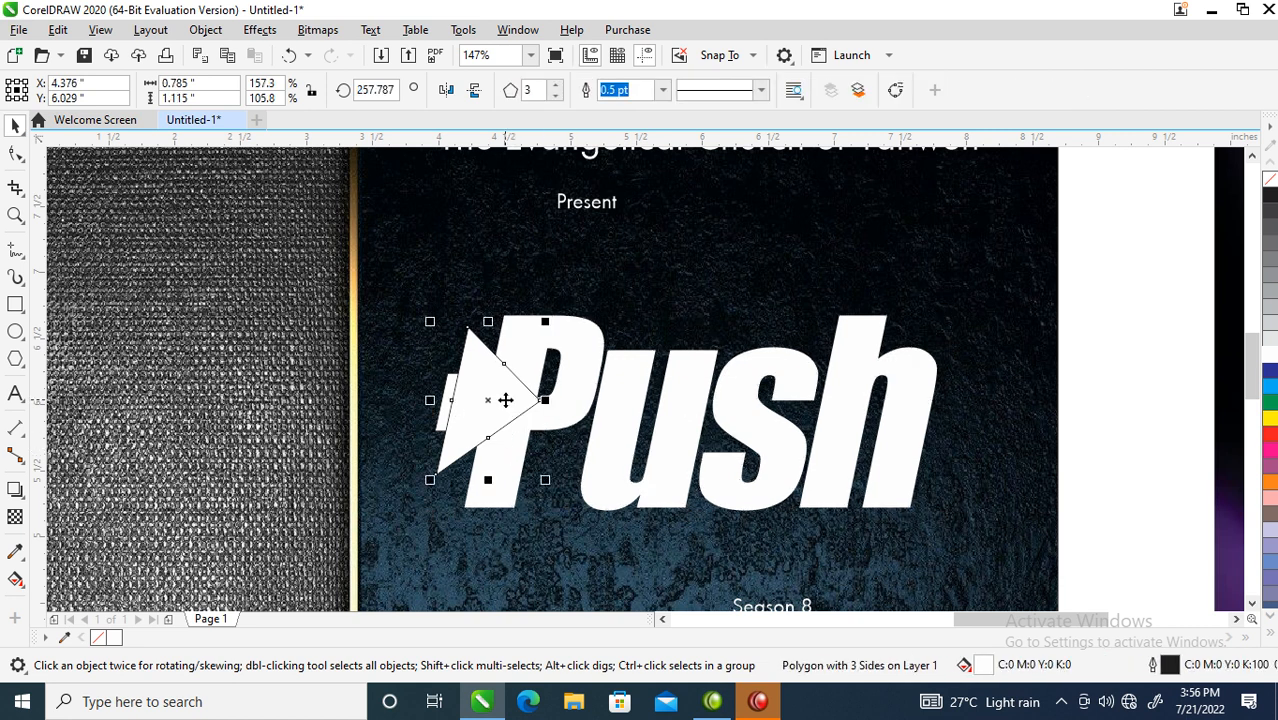
key("Delete")
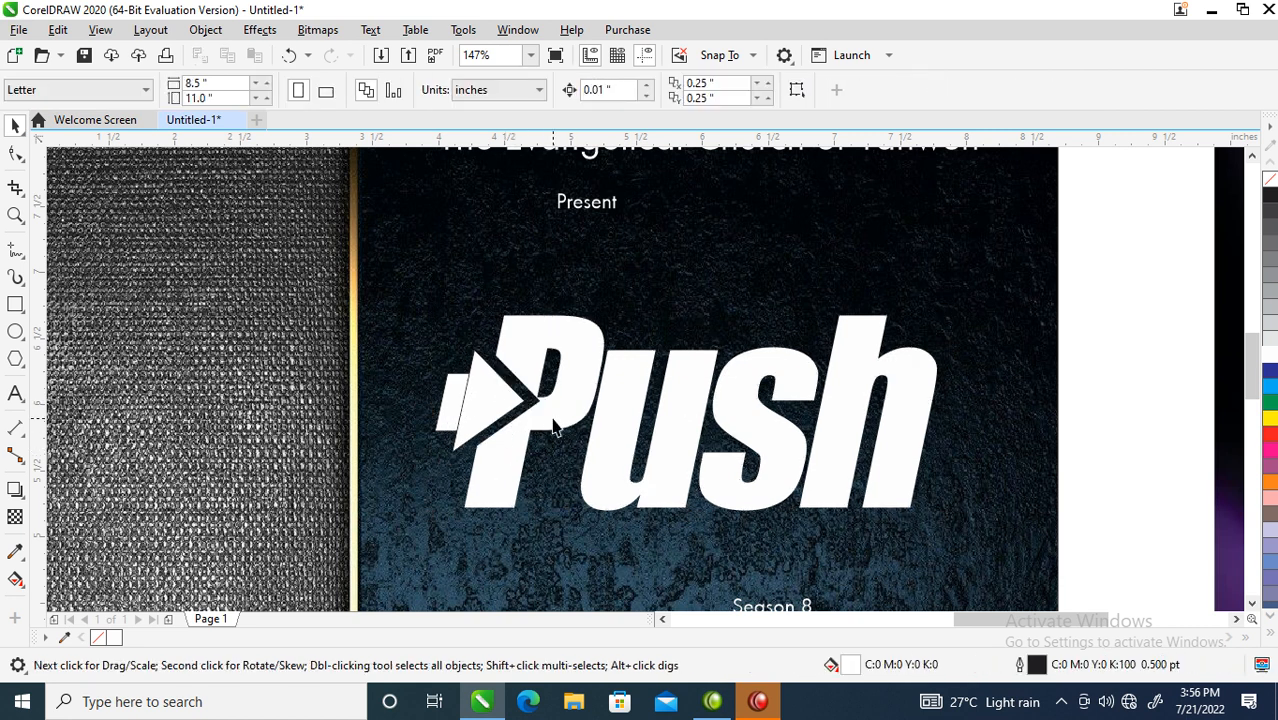
left_click_drag(404, 317, 557, 470)
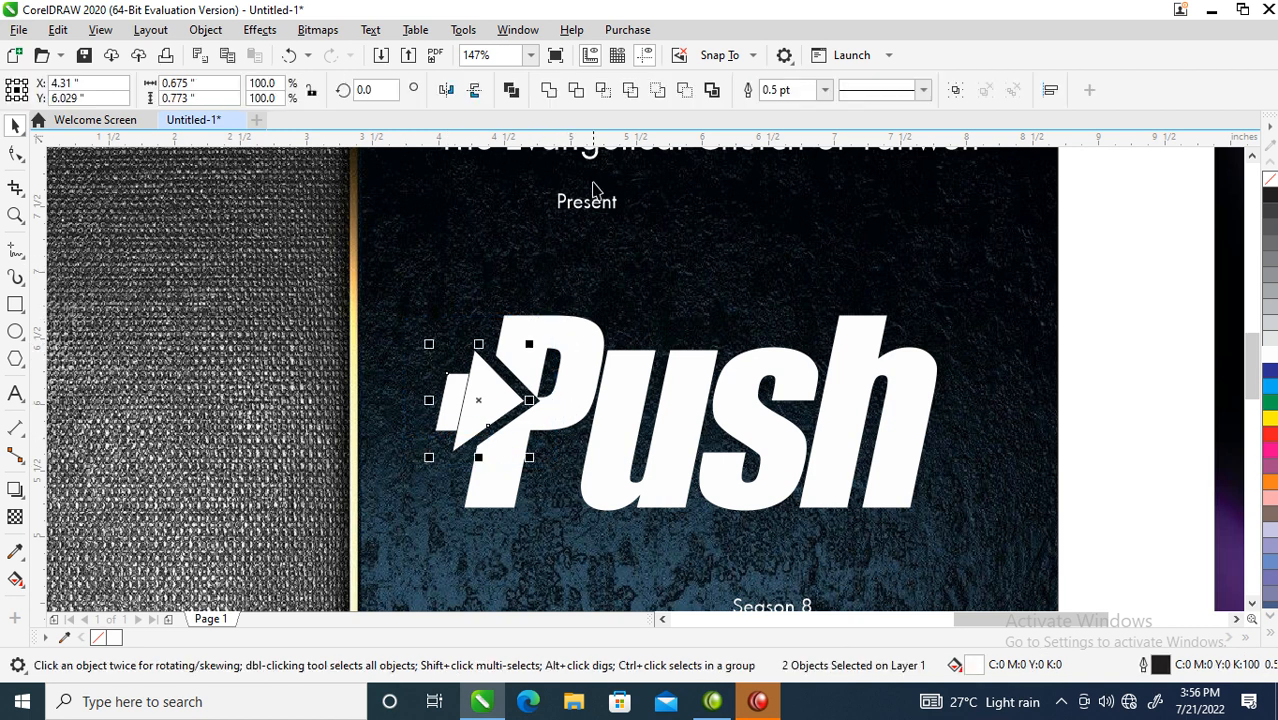
left_click(550, 92)
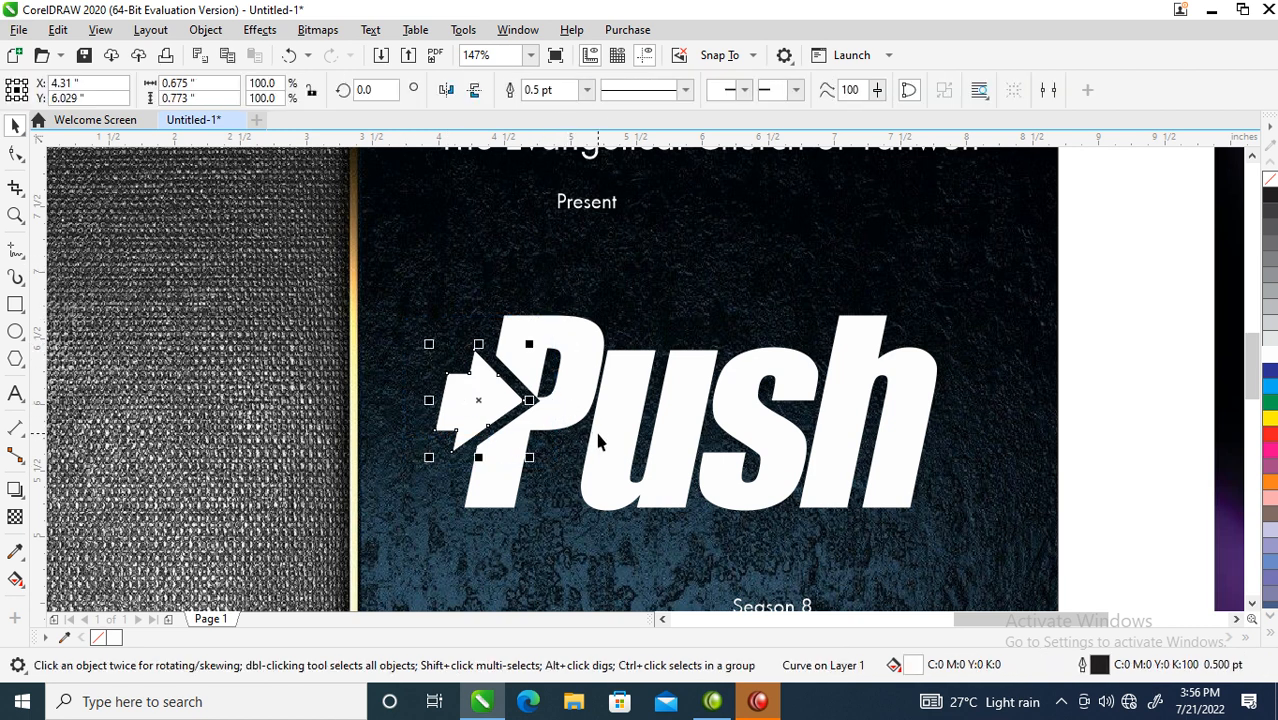
left_click(576, 377)
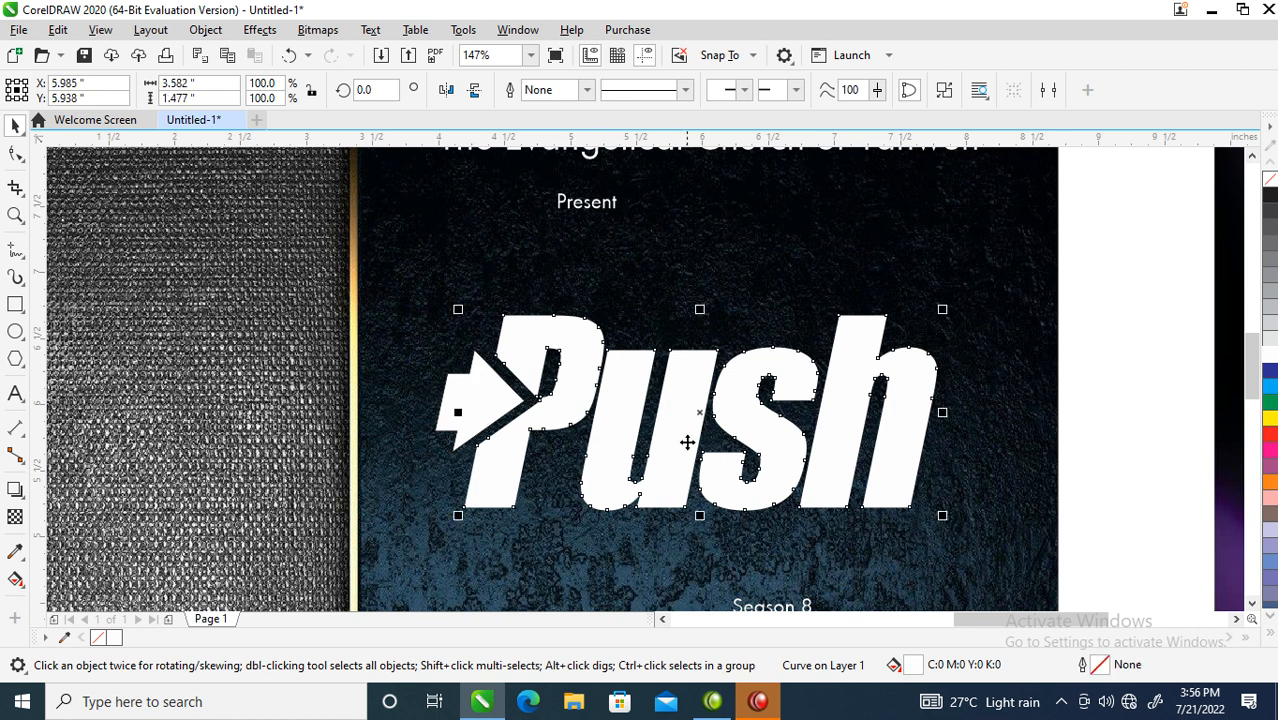
- Move the 4.882 × 3.25 inch grey metal texture beside the flyer's top-left
scroll(687, 441, "down", 2)
key("z")
left_click_drag(377, 264, 861, 534)
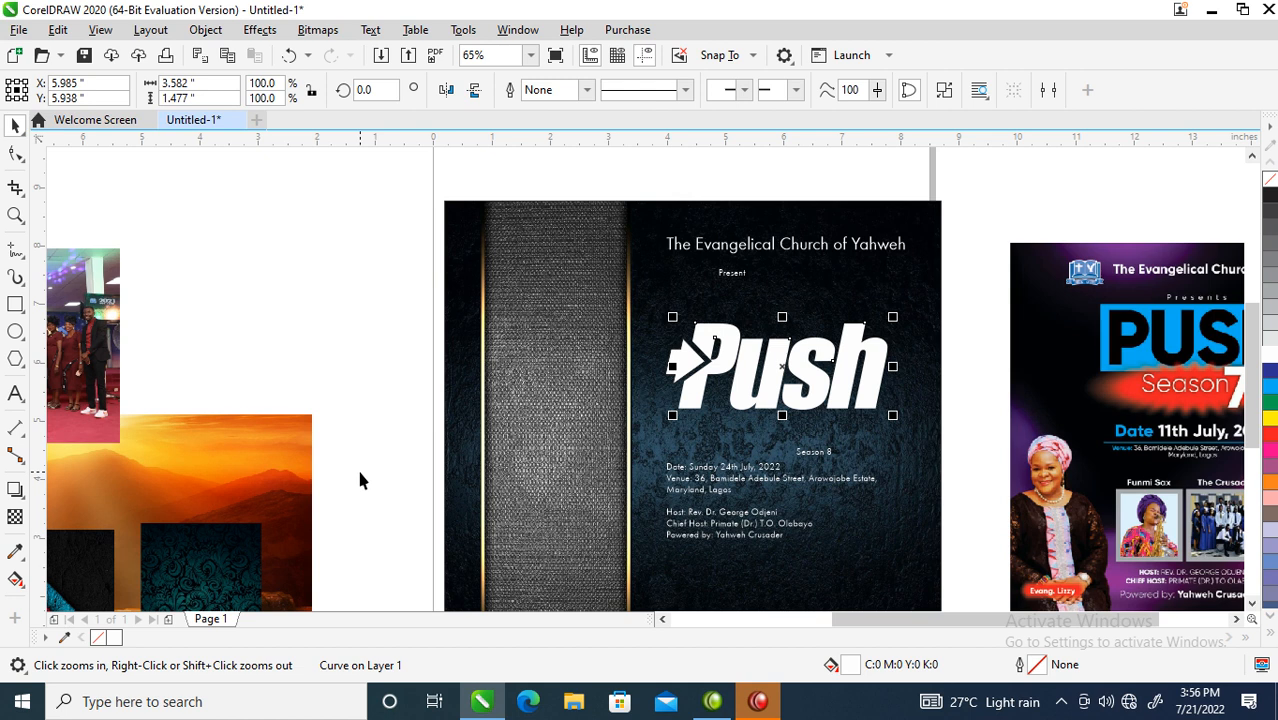
key("F4")
left_click_drag(235, 534, 590, 268)
- Move the metal texture onto the flyer's left side, close to the Push logo
key("z")
left_click_drag(476, 174, 1008, 456)
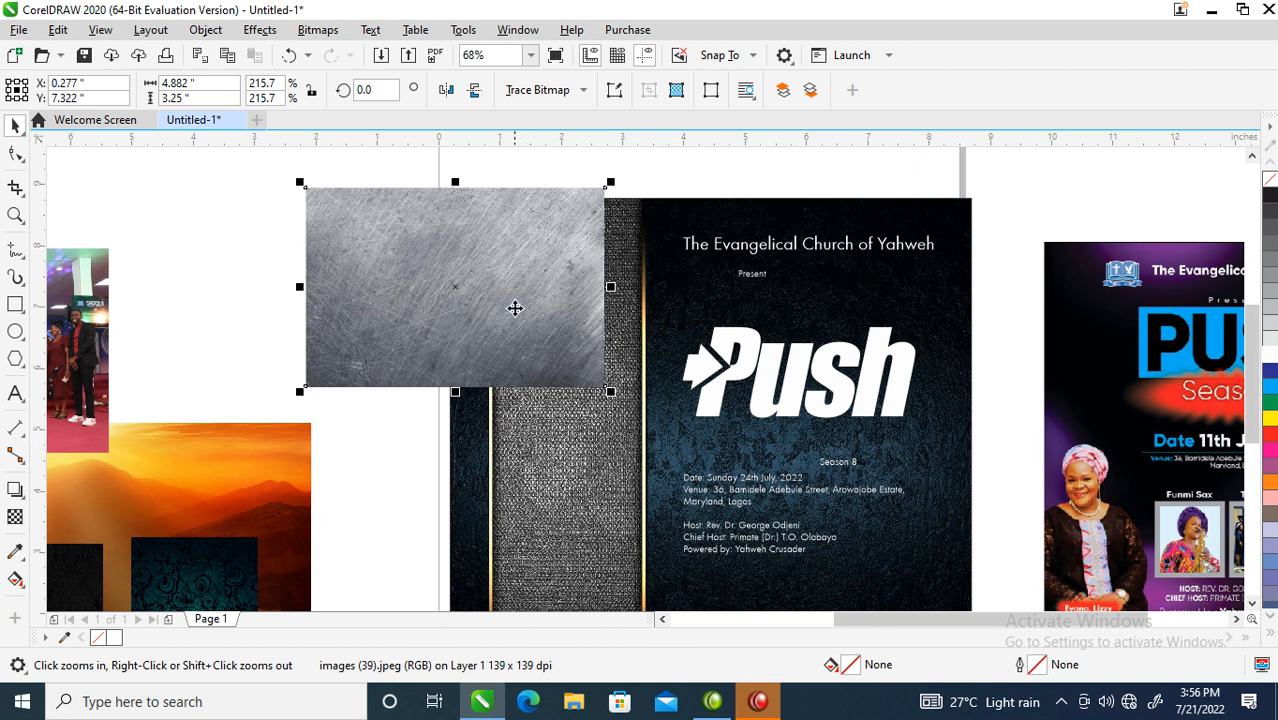
left_click_drag(490, 268, 518, 365)
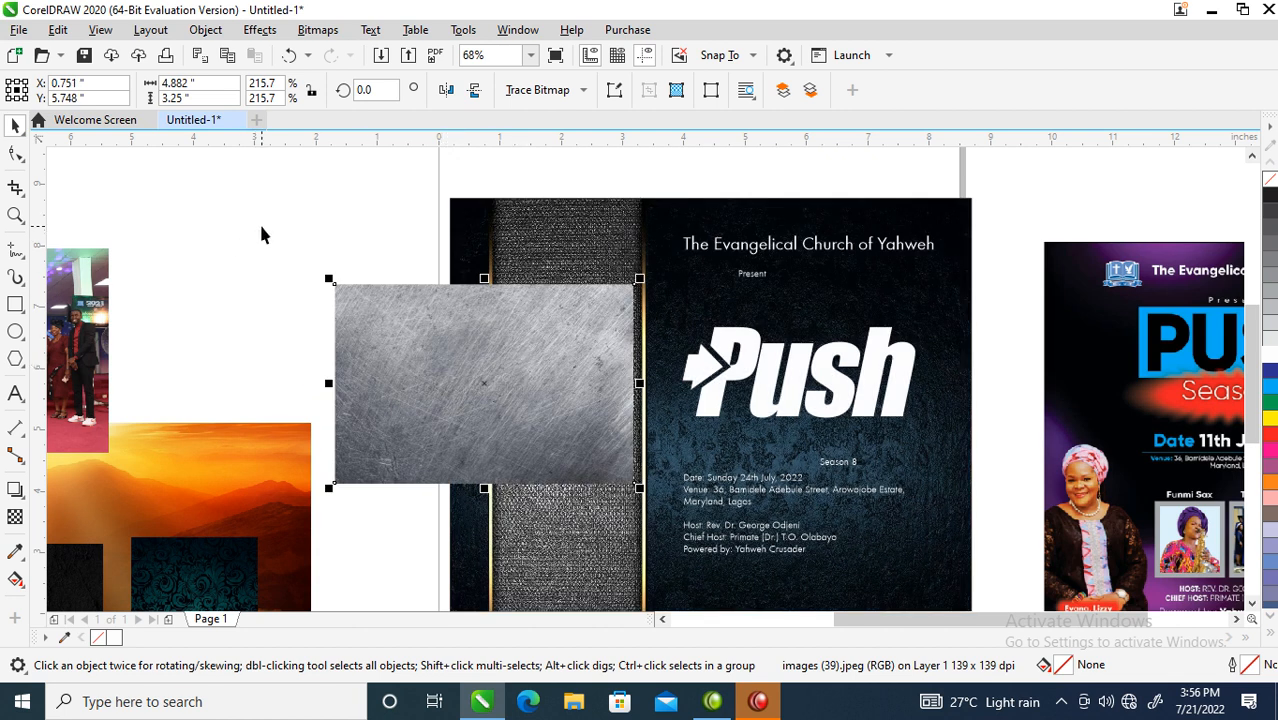
key("z")
left_click_drag(271, 237, 1036, 512)
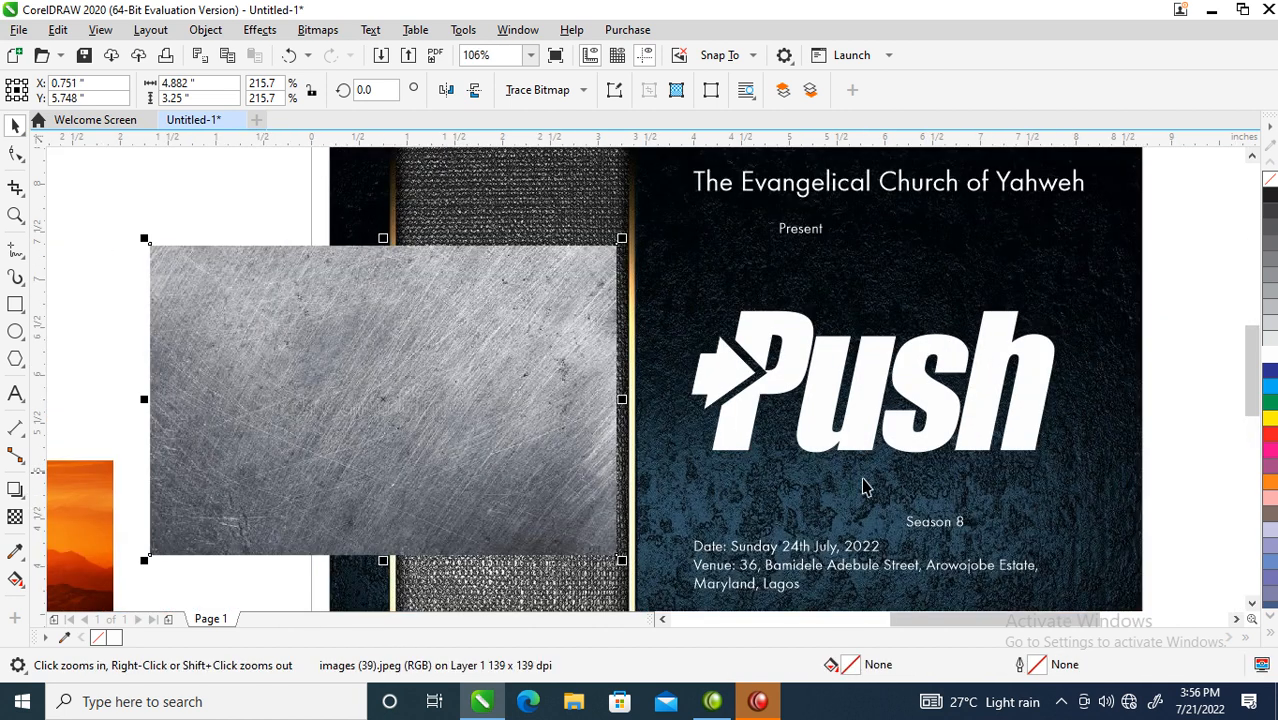
left_click_drag(455, 403, 535, 418)
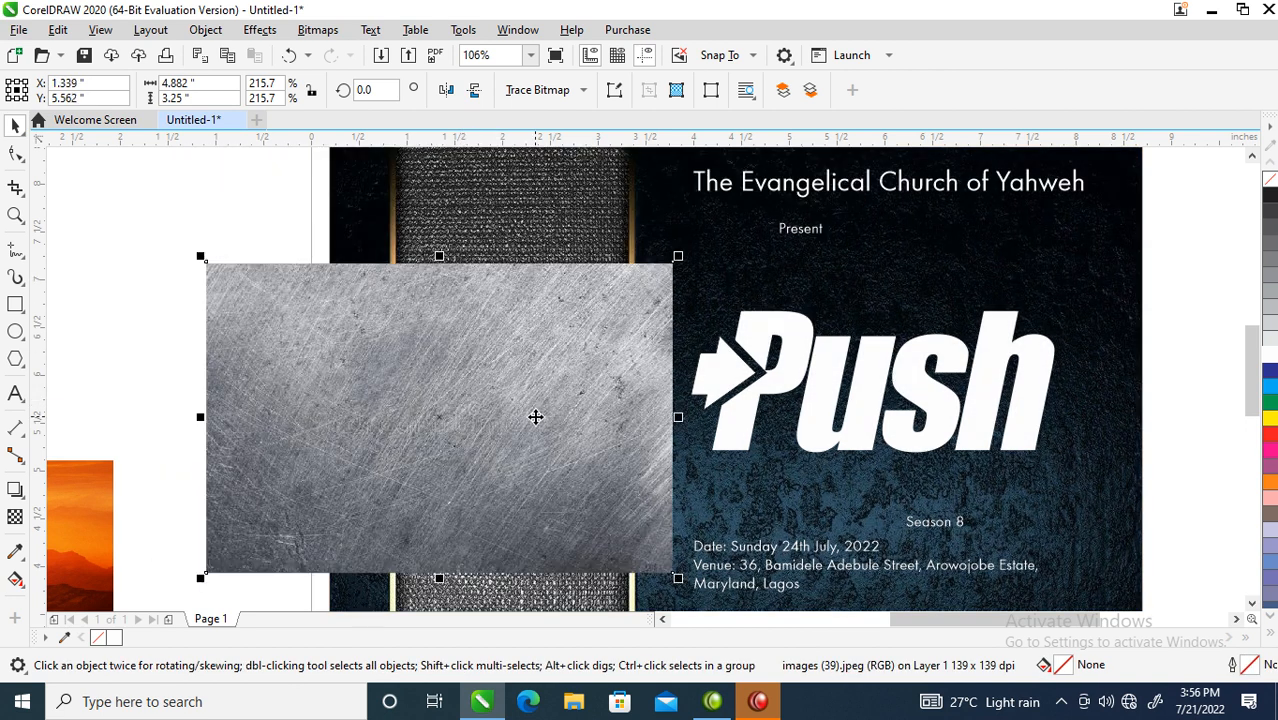
- Place the metal texture inside the Push lettering as a PowerClip
left_click(206, 31)
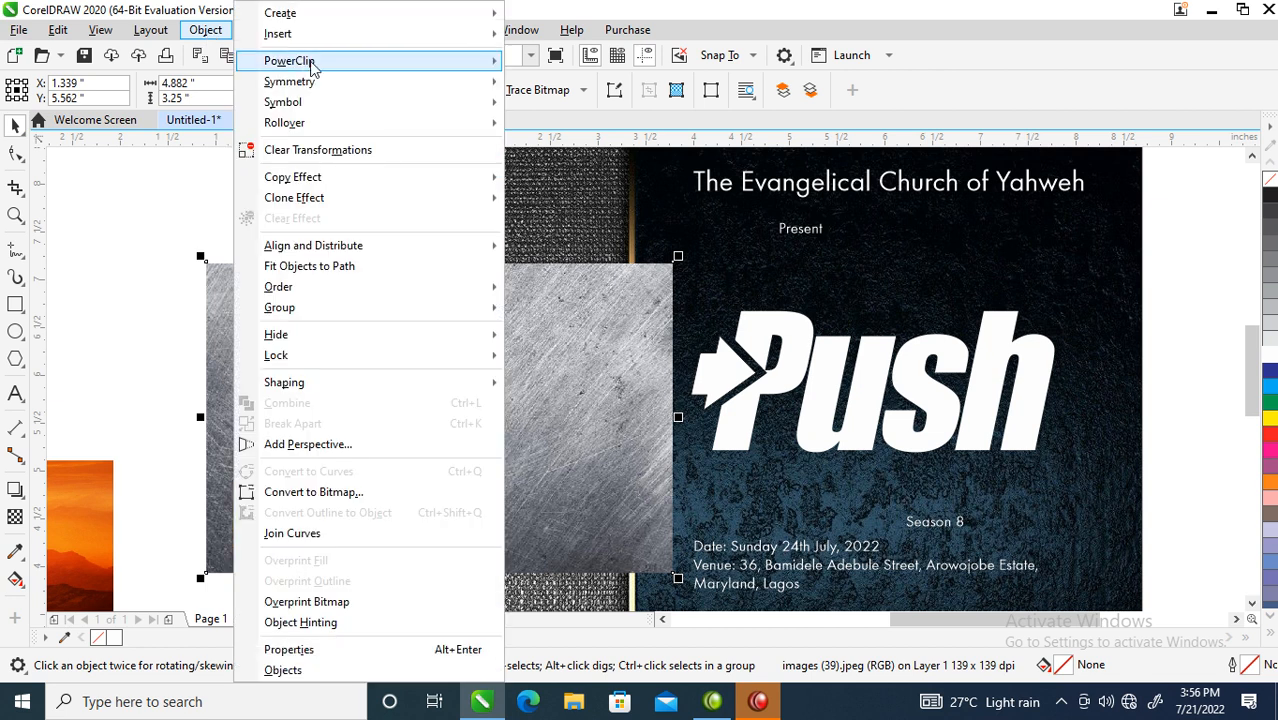
mouse_move(311, 64)
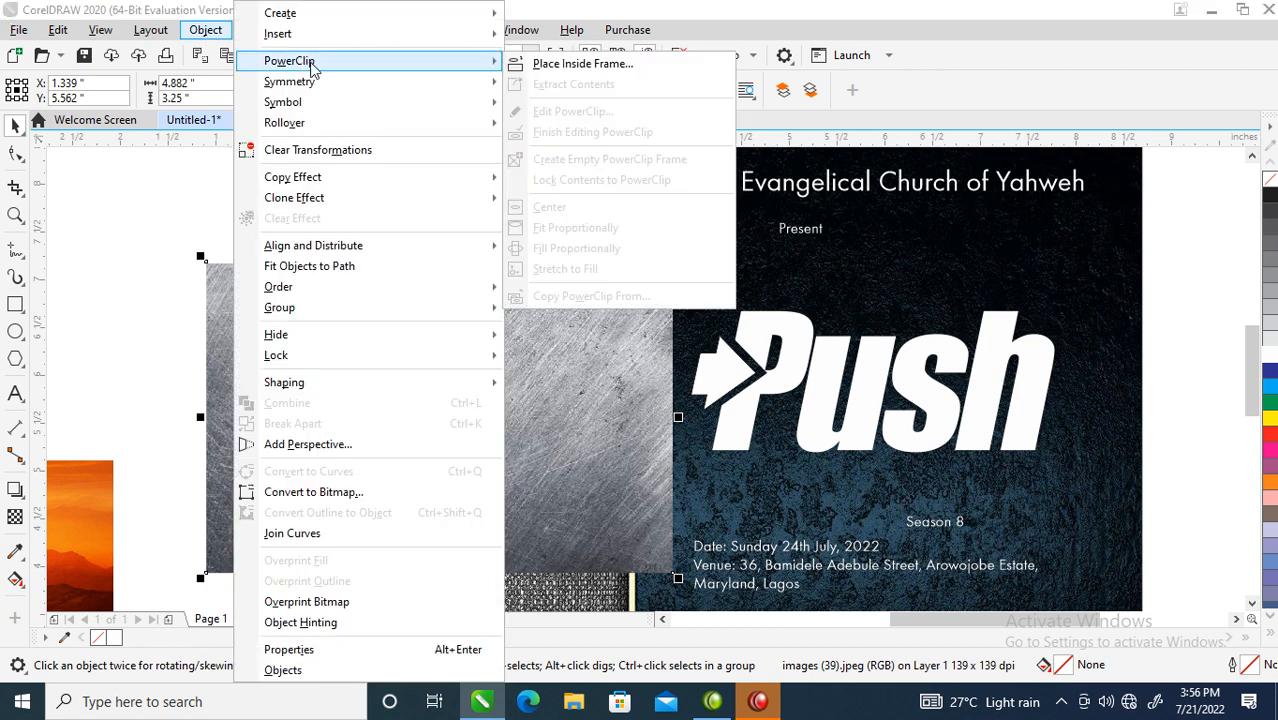
left_click(594, 62)
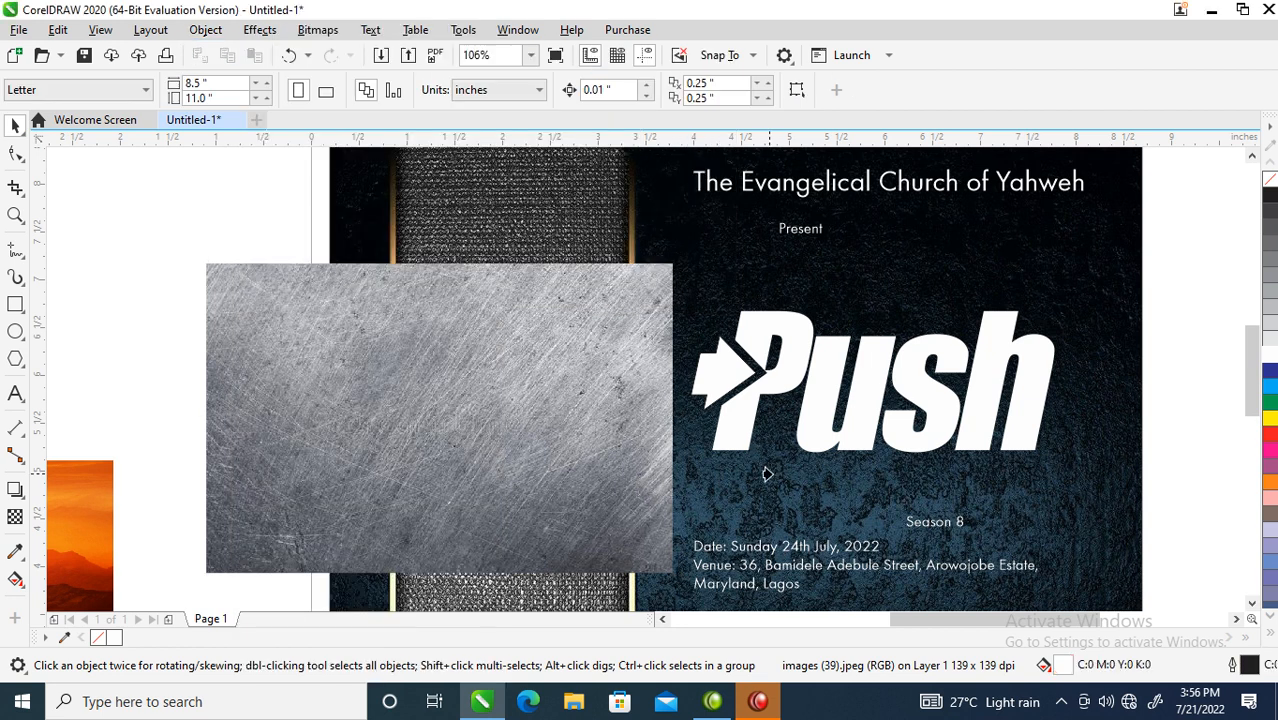
left_click(862, 386)
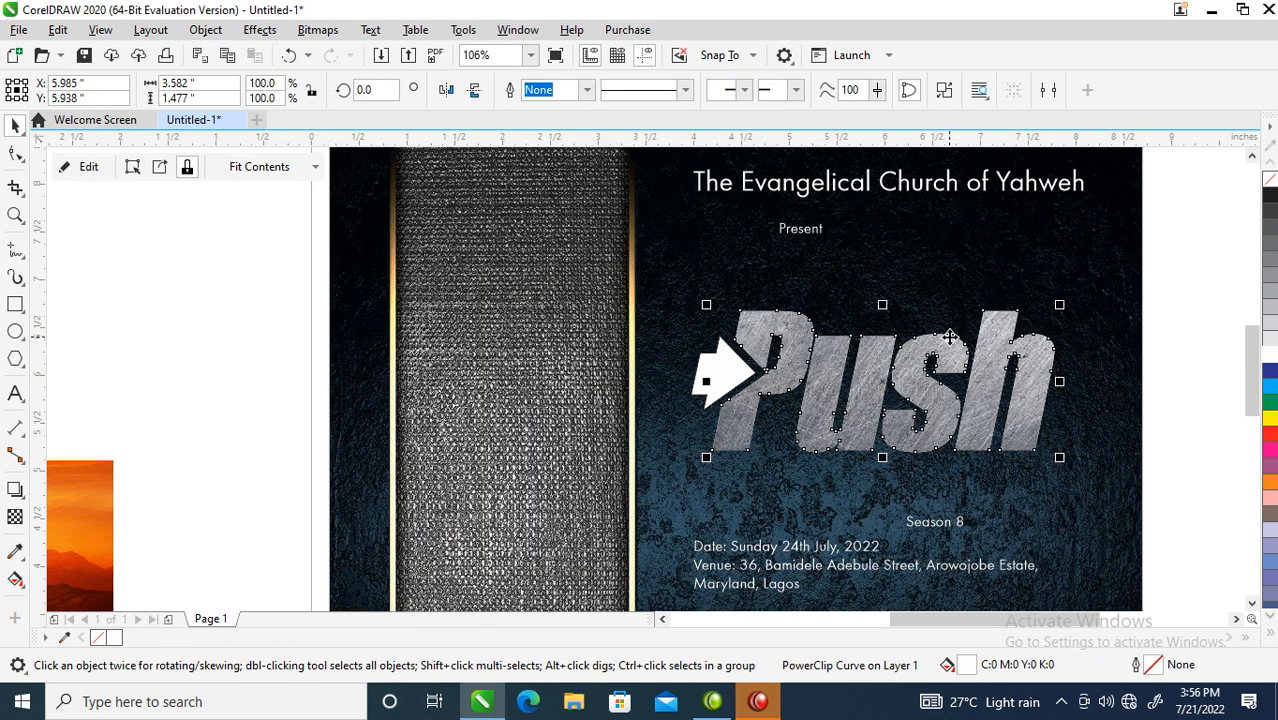
- Scale the metal bitmap inside the Push PowerClip down to 170%
left_click(1030, 352)
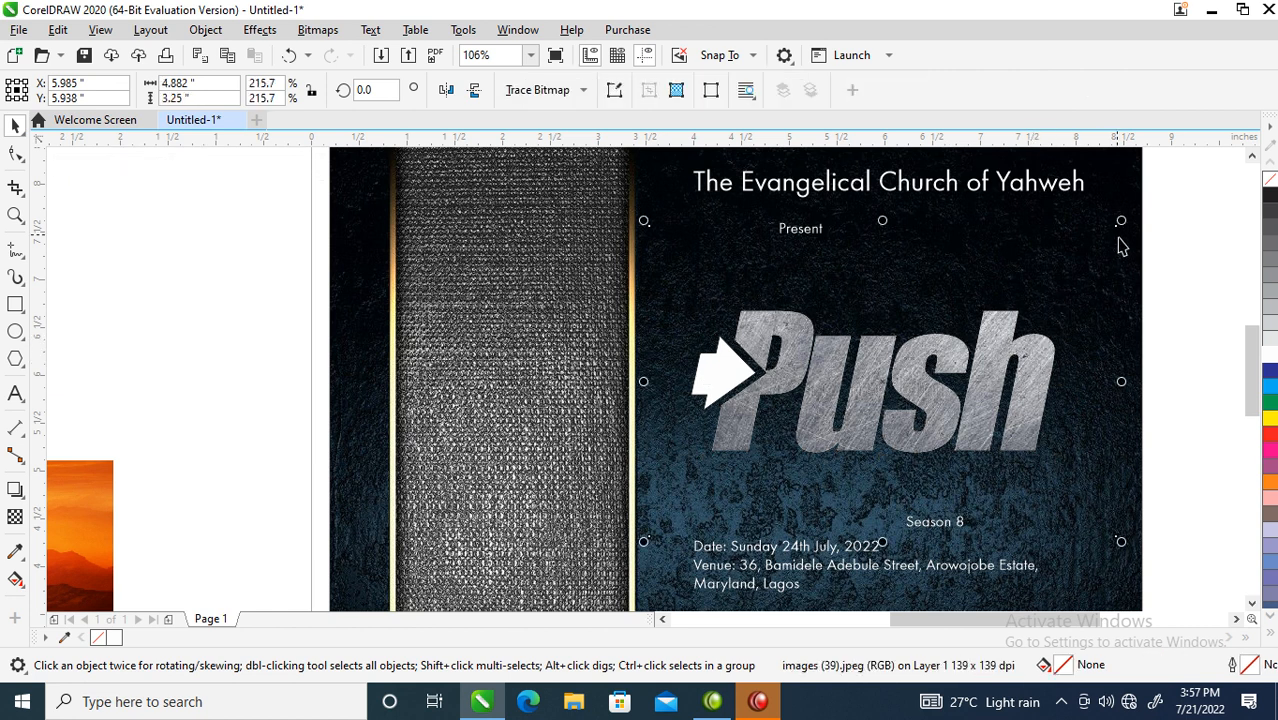
left_click_drag(1125, 219, 1120, 253)
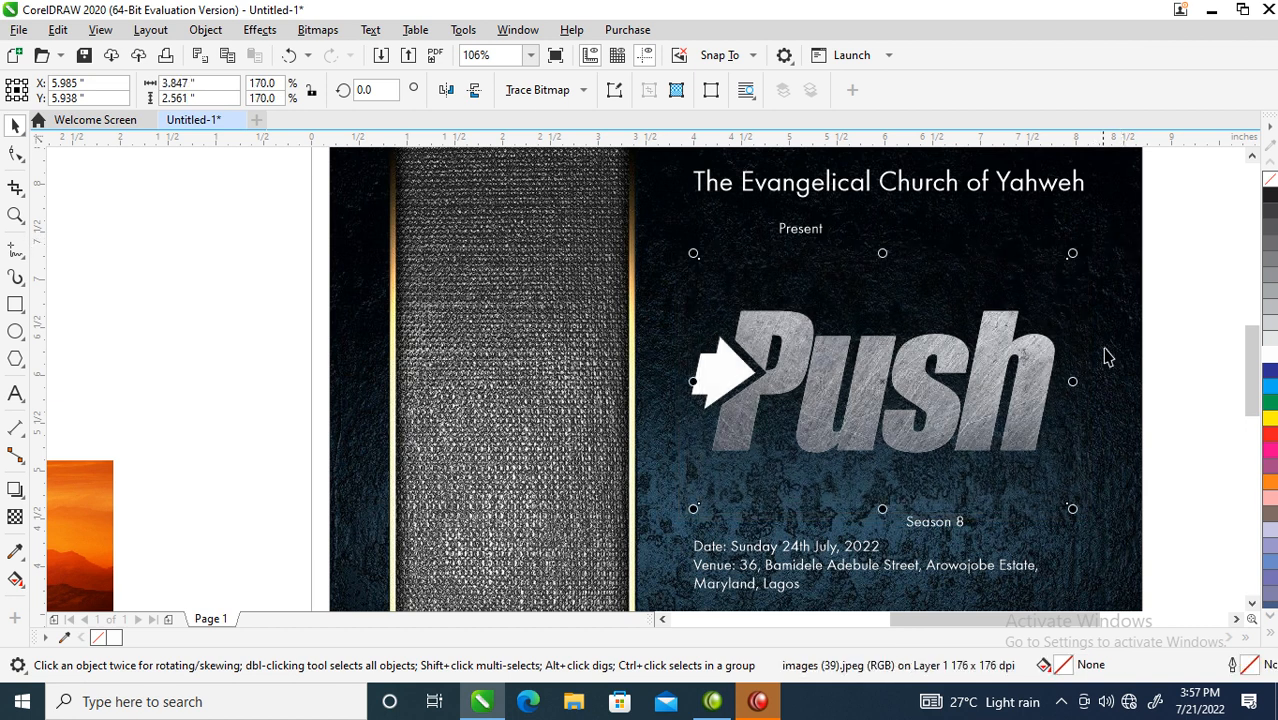
left_click(1161, 308)
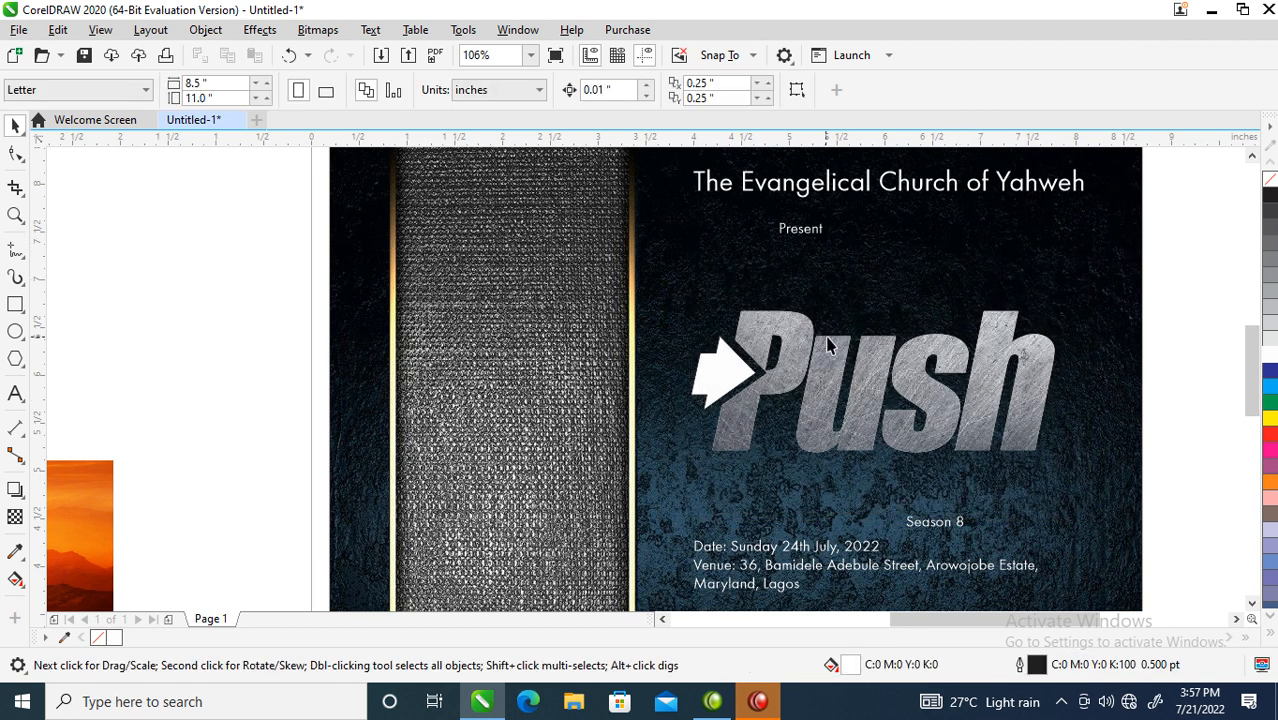
key("F4")
key("z")
left_click_drag(720, 259, 984, 434)
- Inspect the metal-filled Push logo and its white arrow cut-out up close and page-wide
left_click(537, 372)
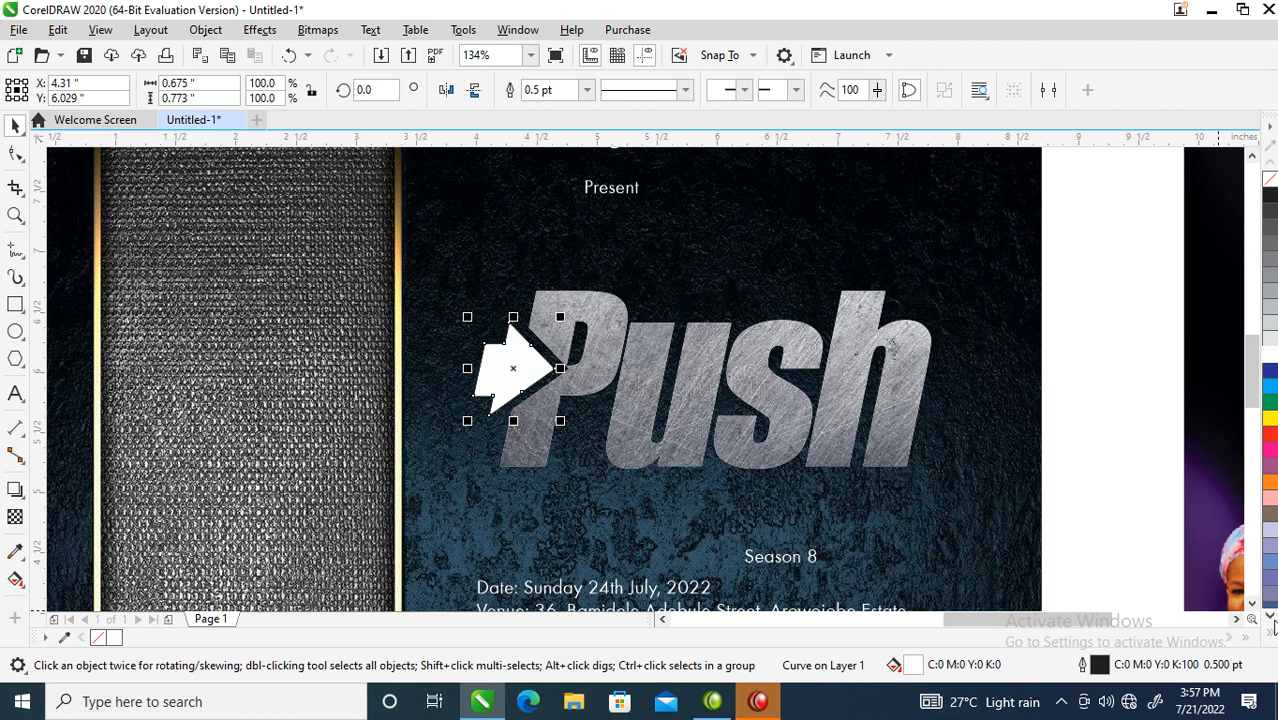
scroll(605, 482, "down", 4)
key("z")
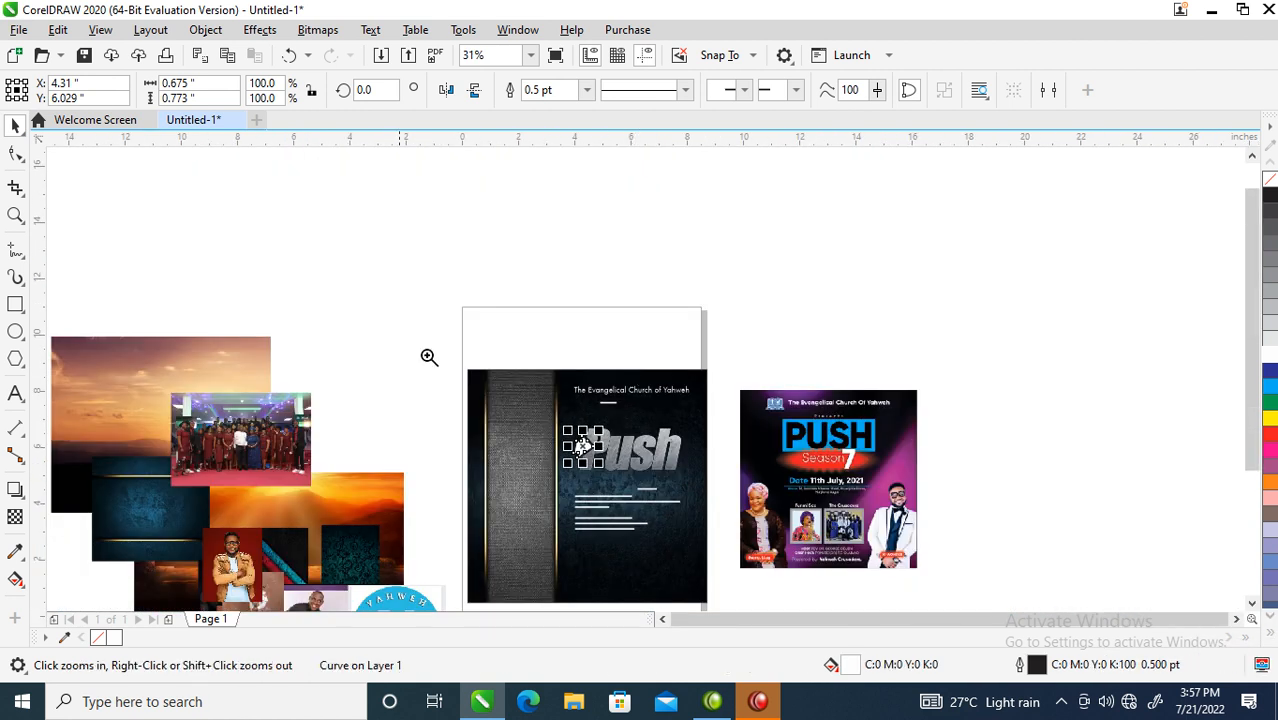
left_click(590, 440)
left_click_drag(432, 265, 836, 518)
left_click(787, 450)
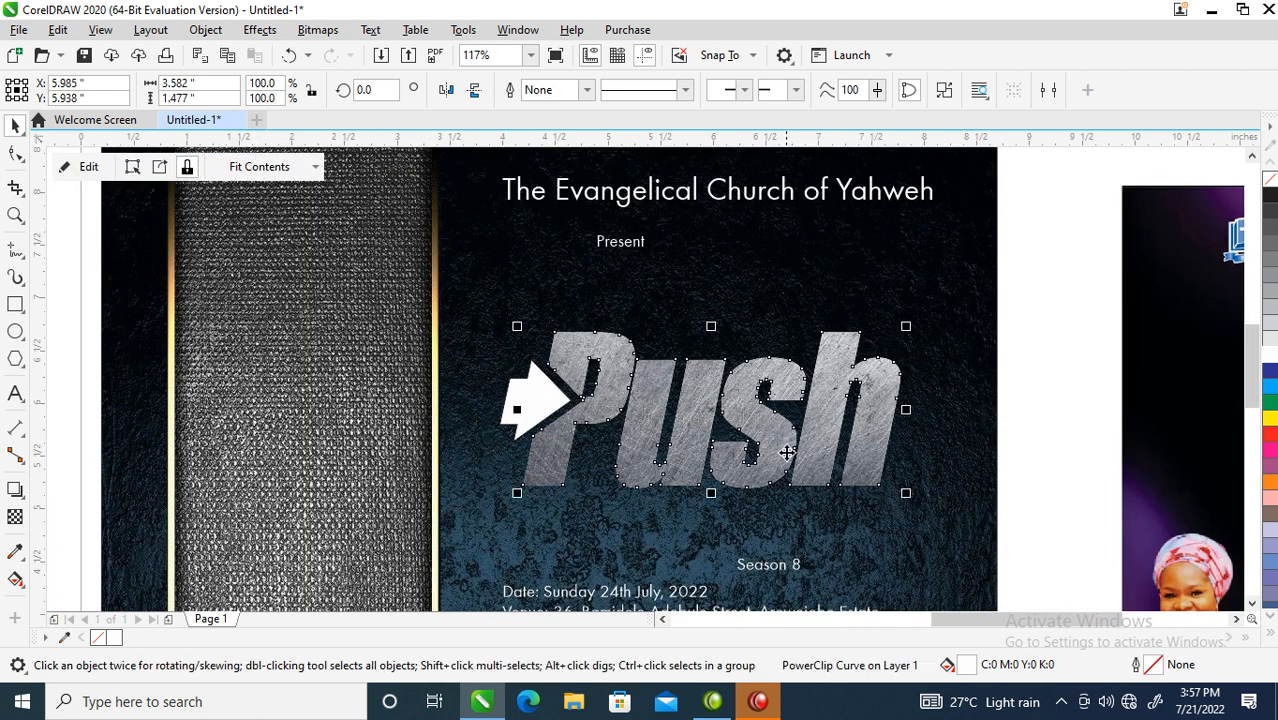
scroll(633, 416, "down", 2)
key("z")
left_click_drag(437, 289, 885, 527)
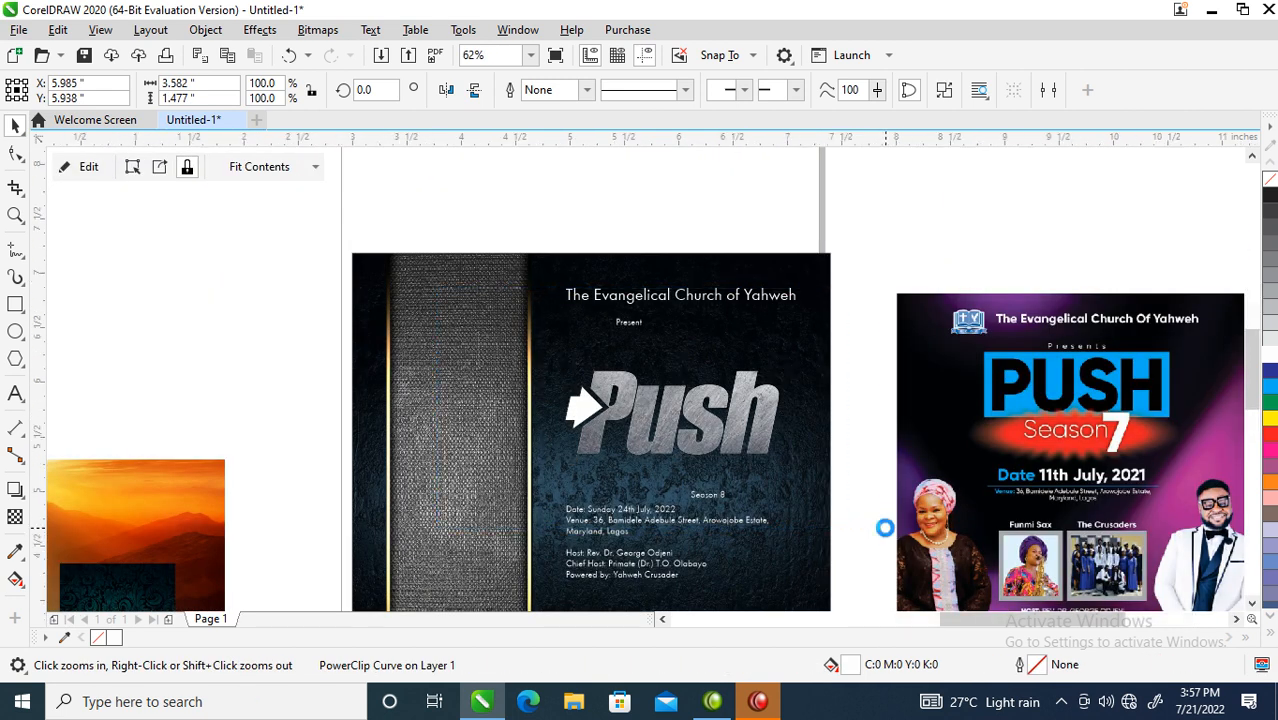
left_click(483, 388)
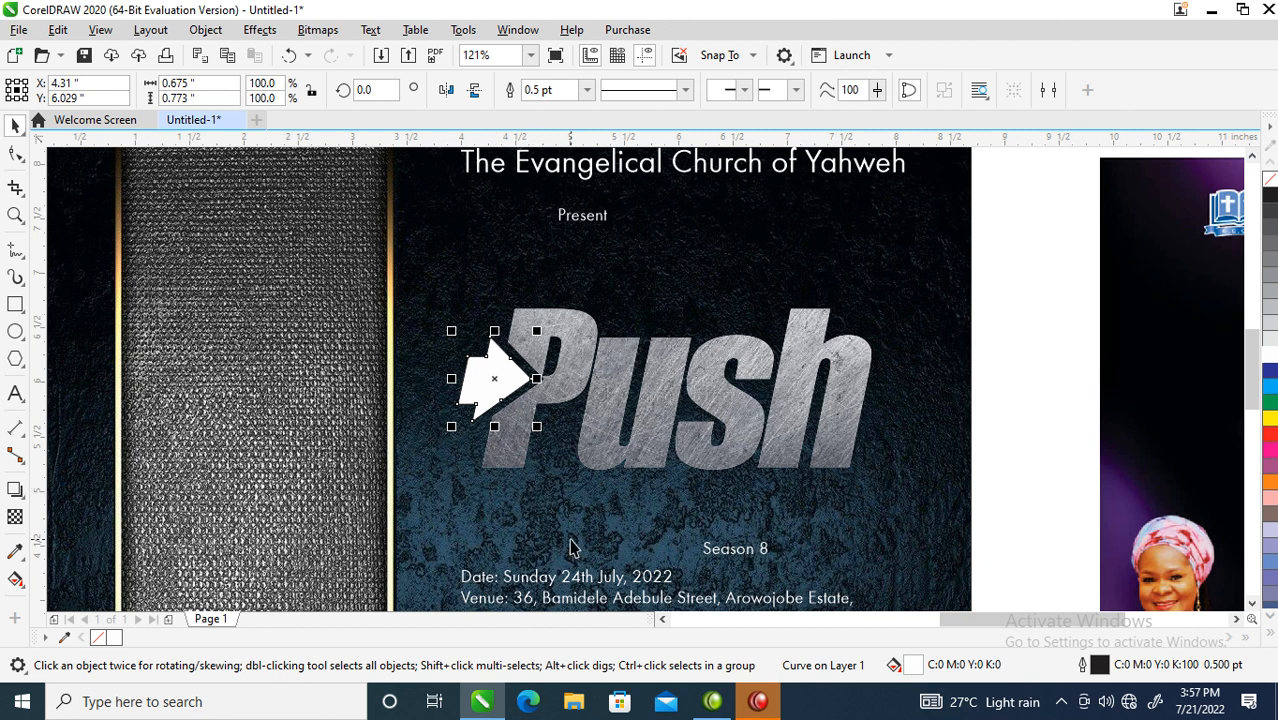
scroll(571, 538, "down", 2)
key("F2")
left_click_drag(357, 374, 903, 644)
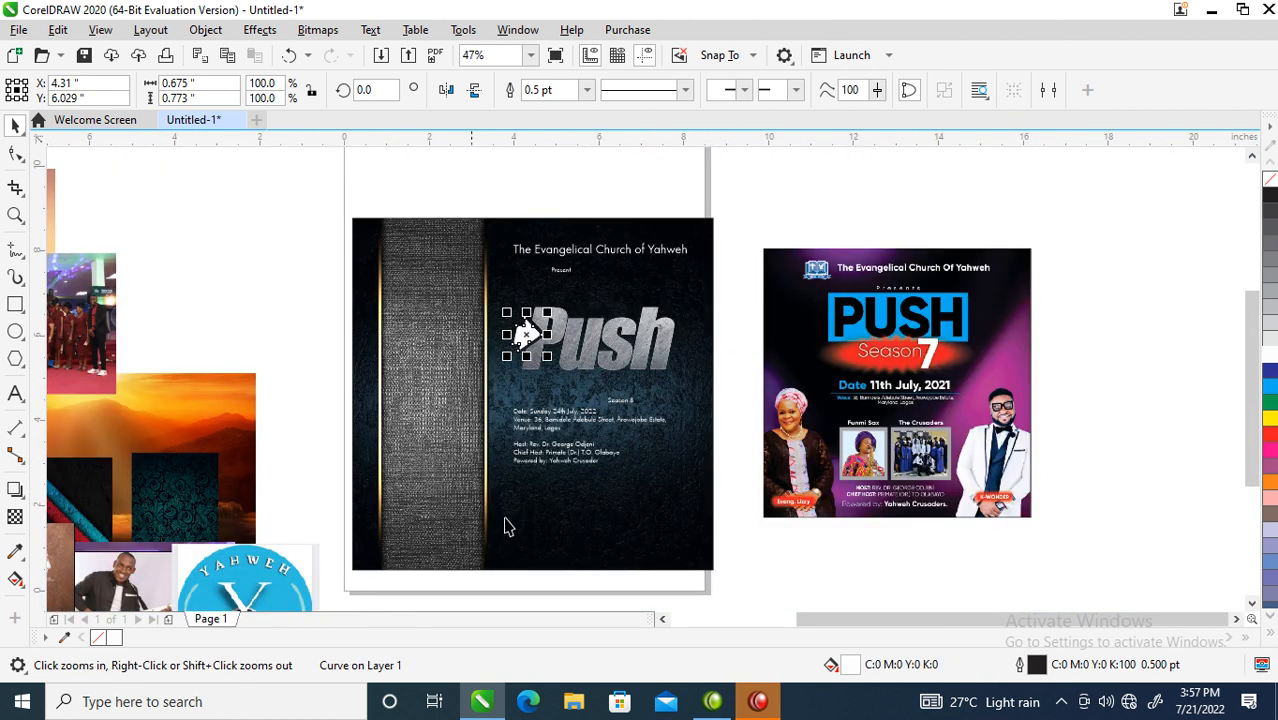
- Import 6545.eps from Downloads > luxury-golden-flat-badges-set and place the badge sheet on the canvas
left_click(574, 704)
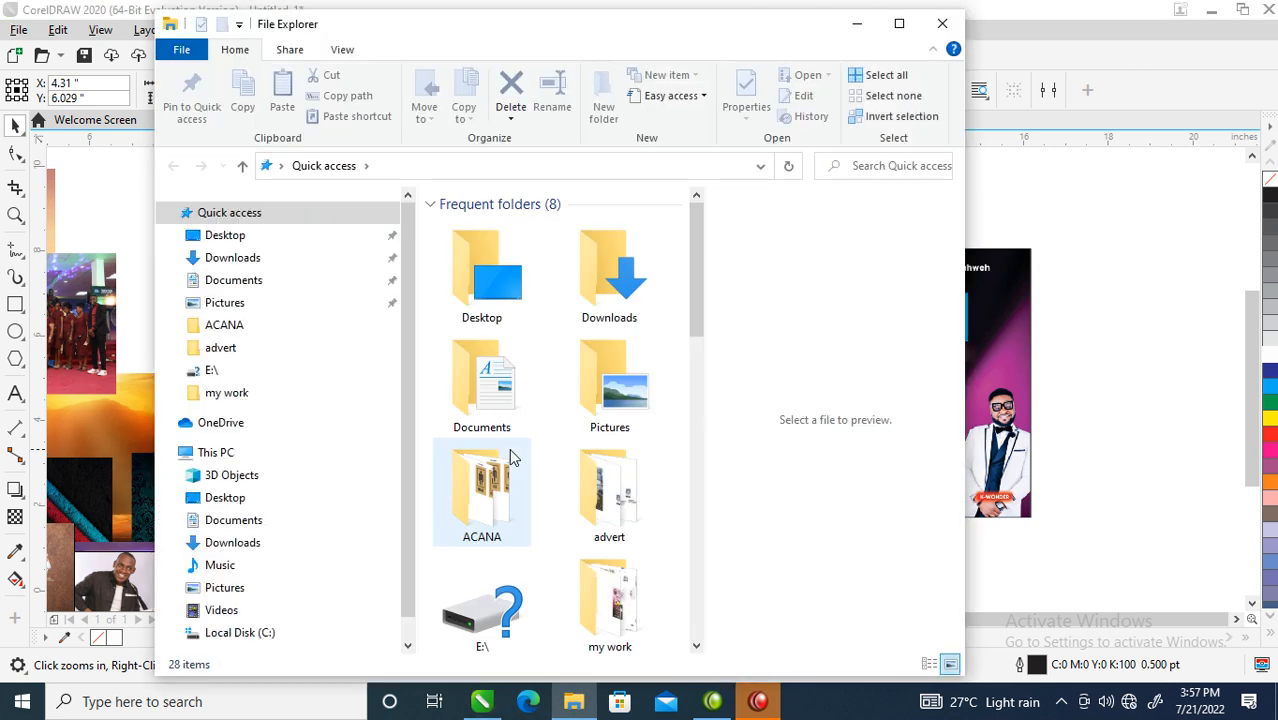
left_click(216, 258)
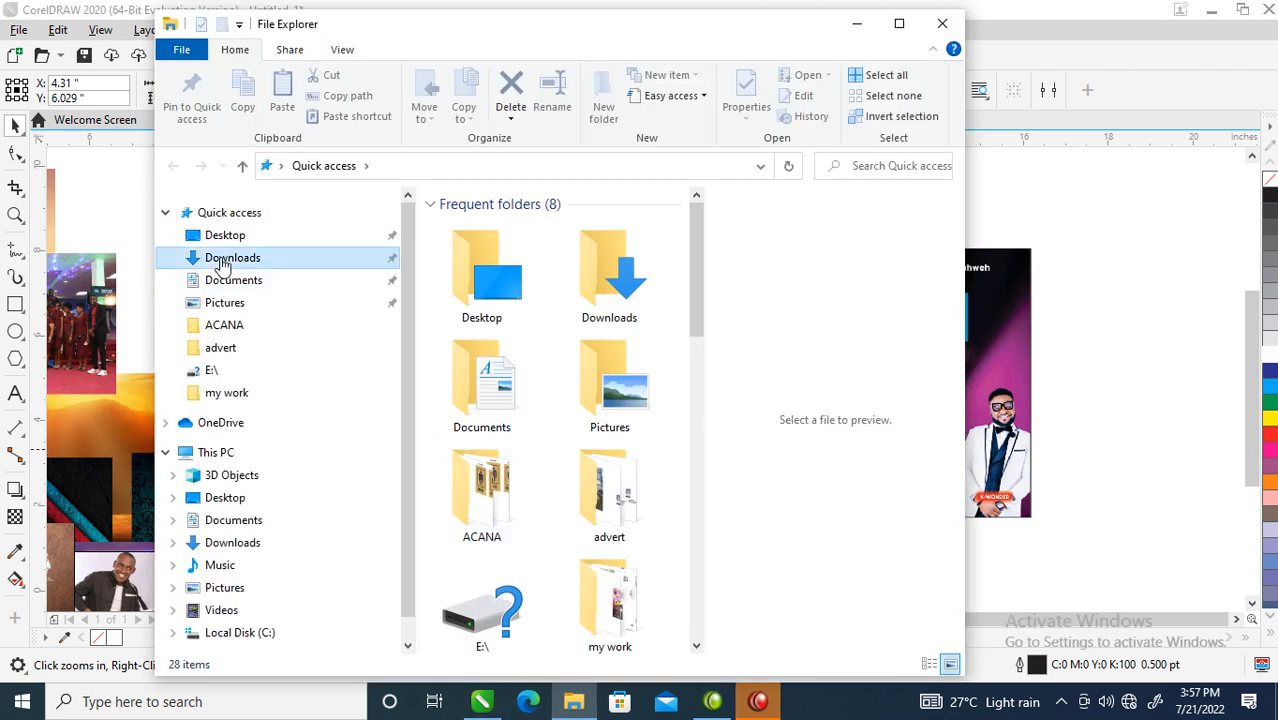
left_click_drag(696, 217, 696, 623)
scroll(588, 648, "down", 2)
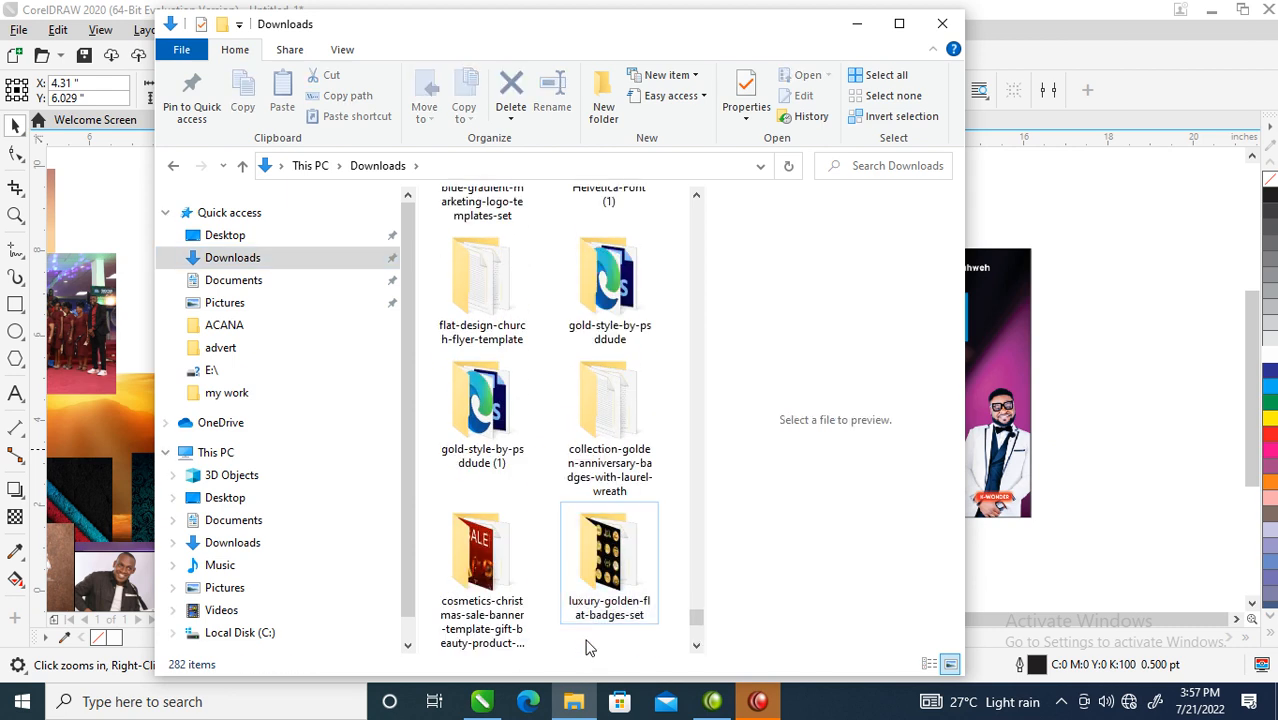
double_click(598, 600)
double_click(518, 246)
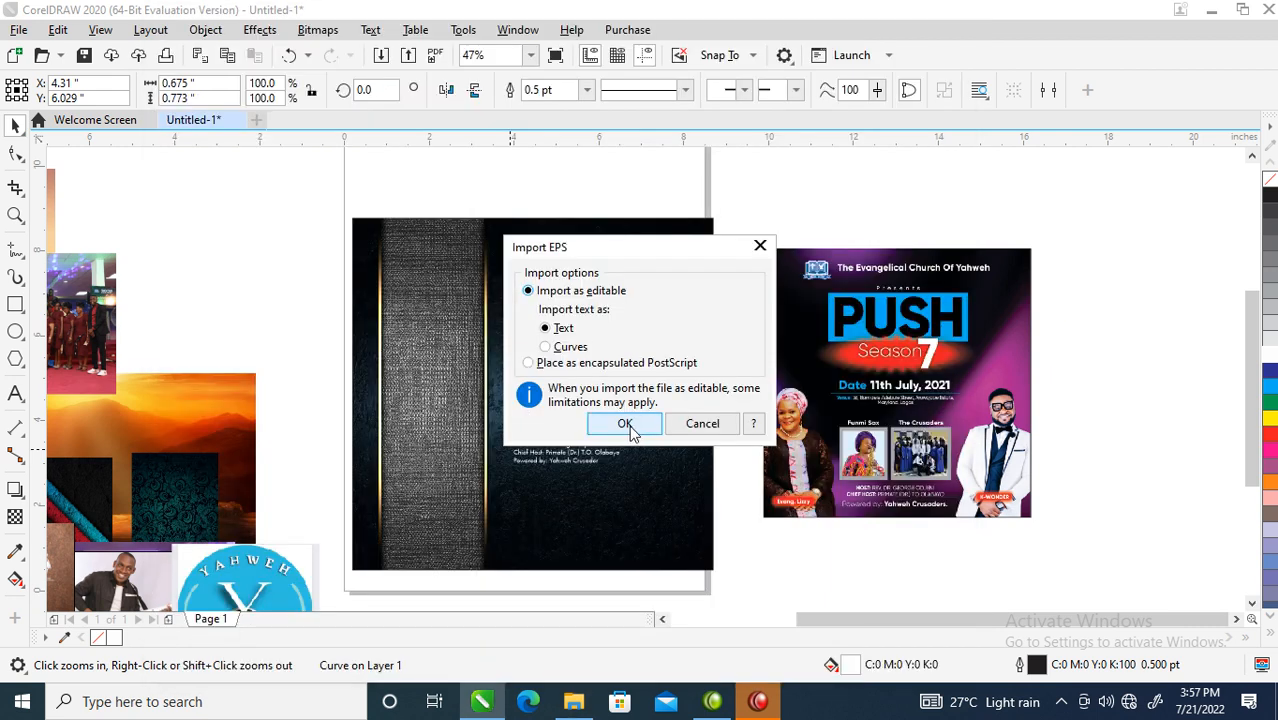
left_click(628, 423)
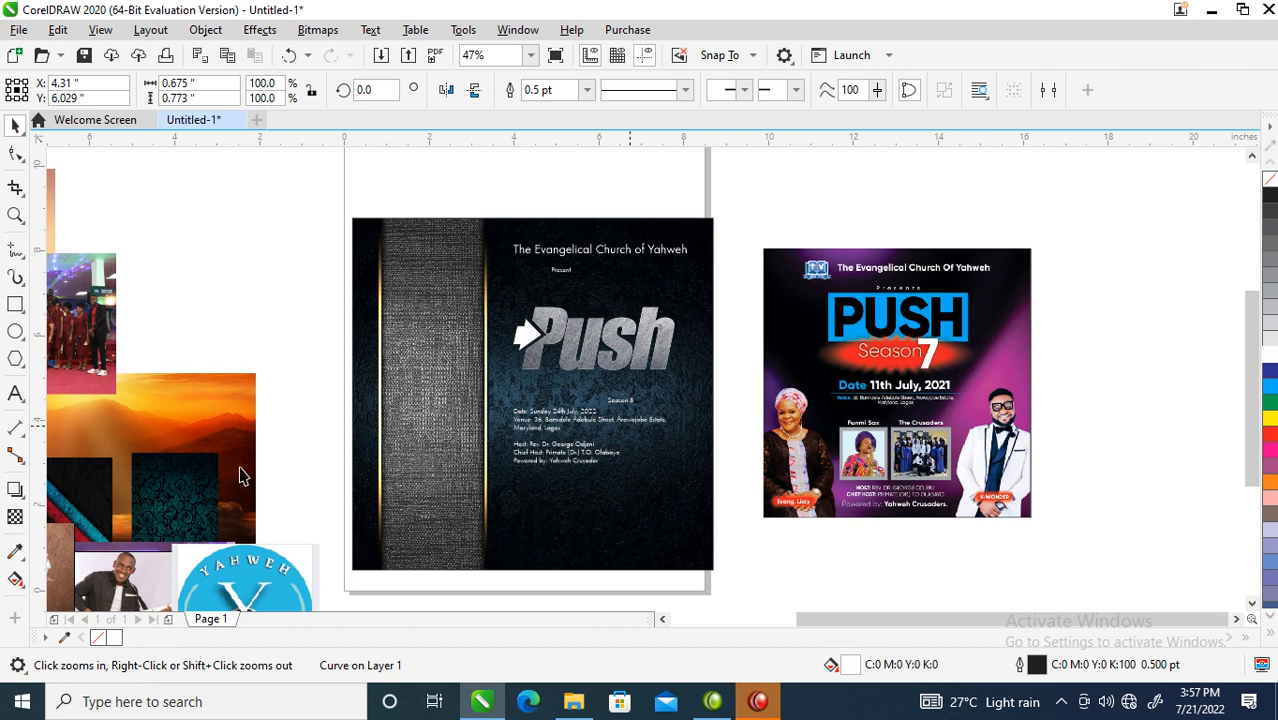
left_click(475, 328)
- Shrink the gold badge sheet to 14.6% and keep it beside the flyer
key("F4")
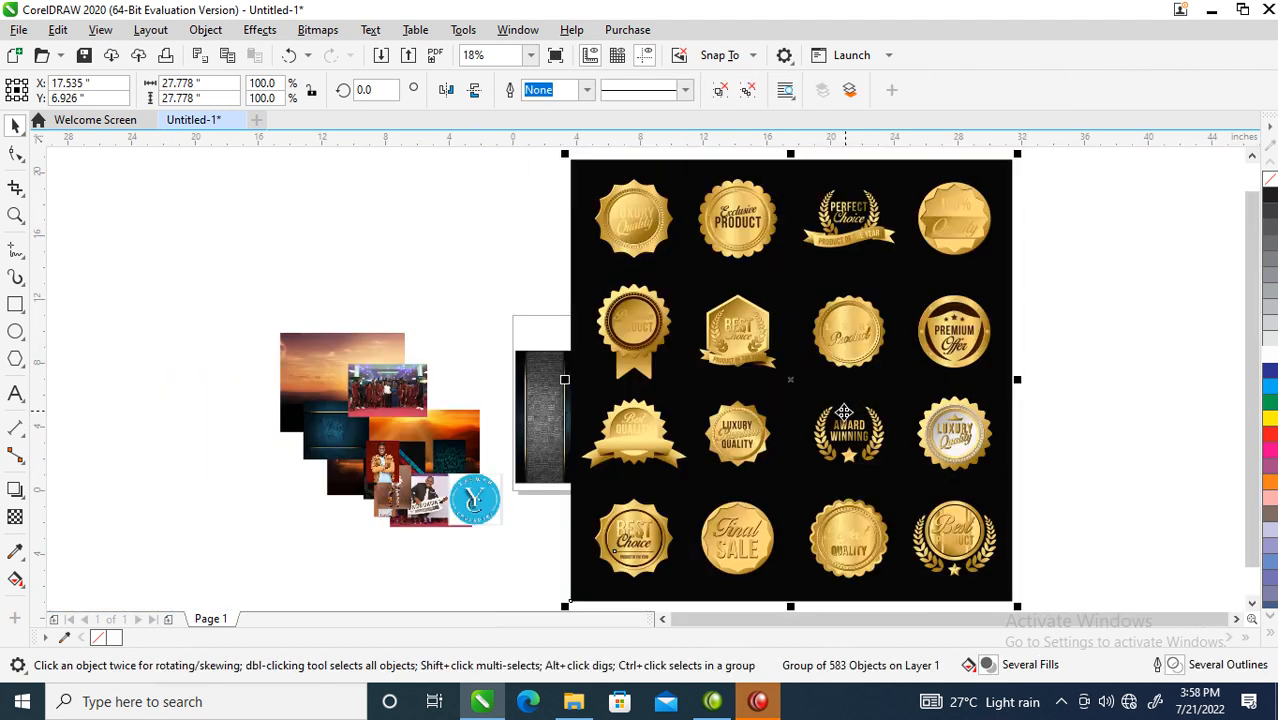
left_click_drag(1019, 153, 706, 397)
key("z")
mouse_move(530, 335)
left_mouse_down()
mouse_move(690, 440)
mouse_move(757, 437)
left_mouse_up()
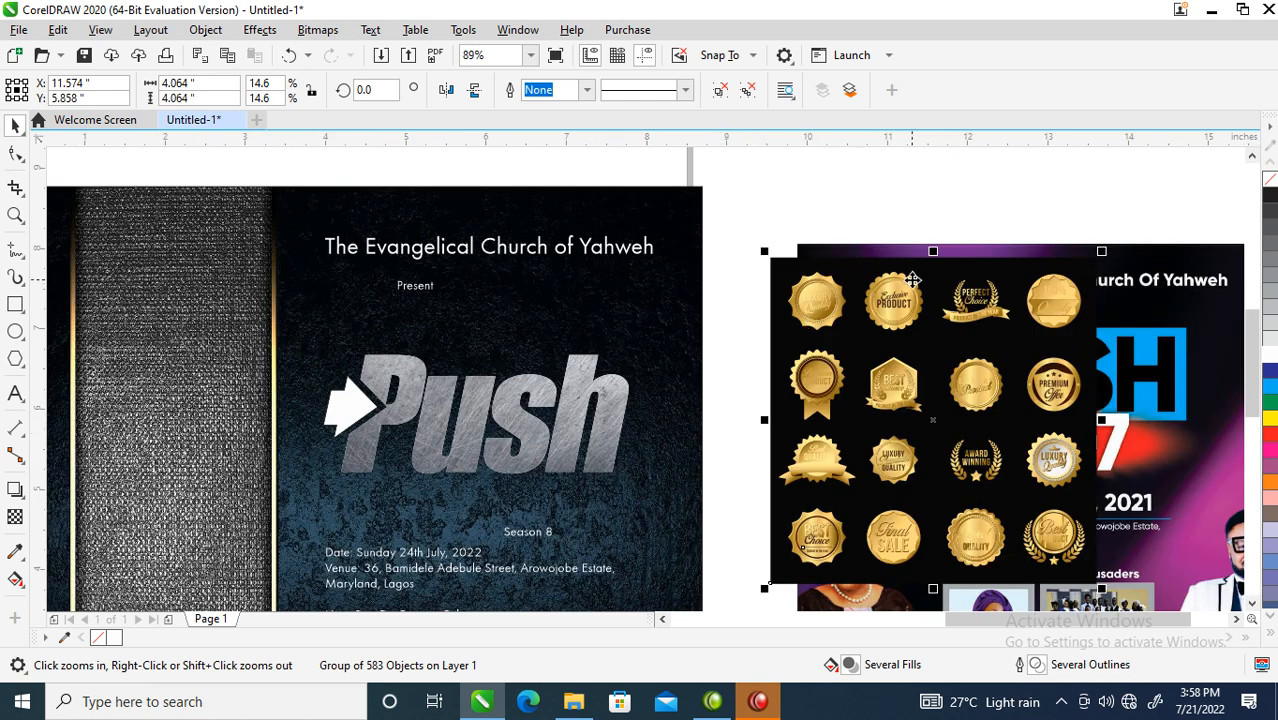
left_click_drag(900, 287, 354, 407)
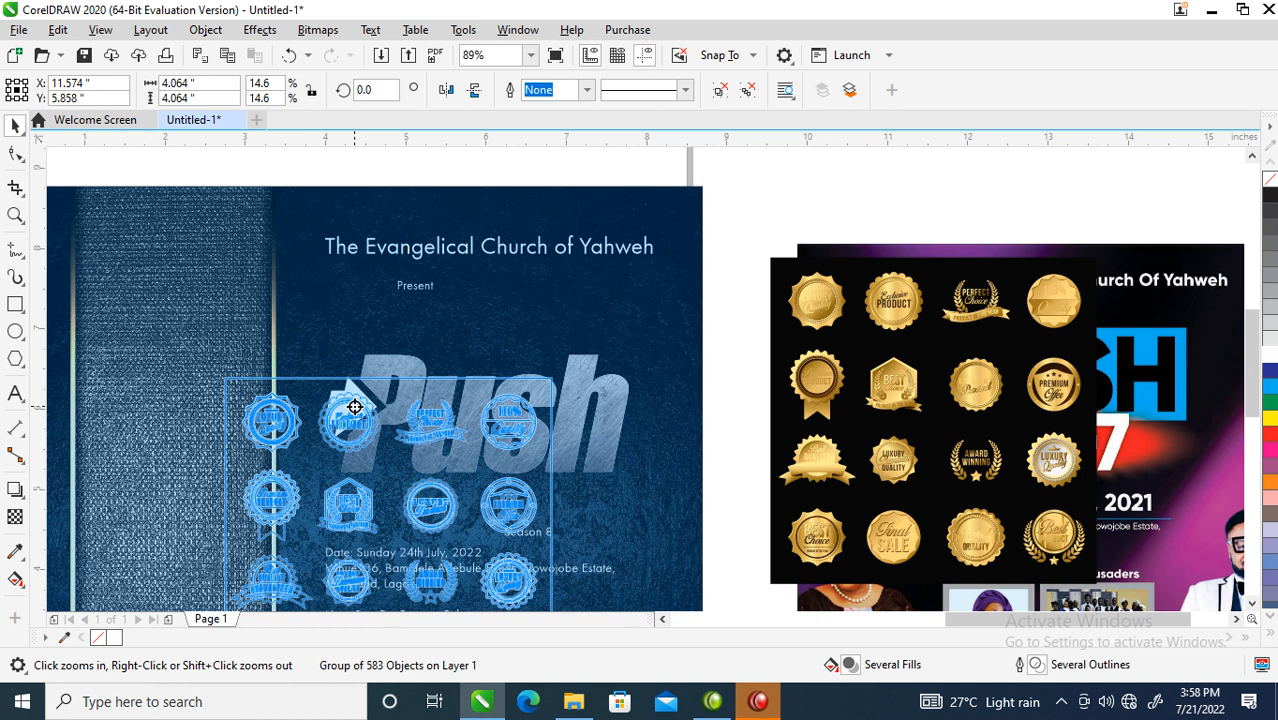
left_click_drag(354, 407, 355, 408)
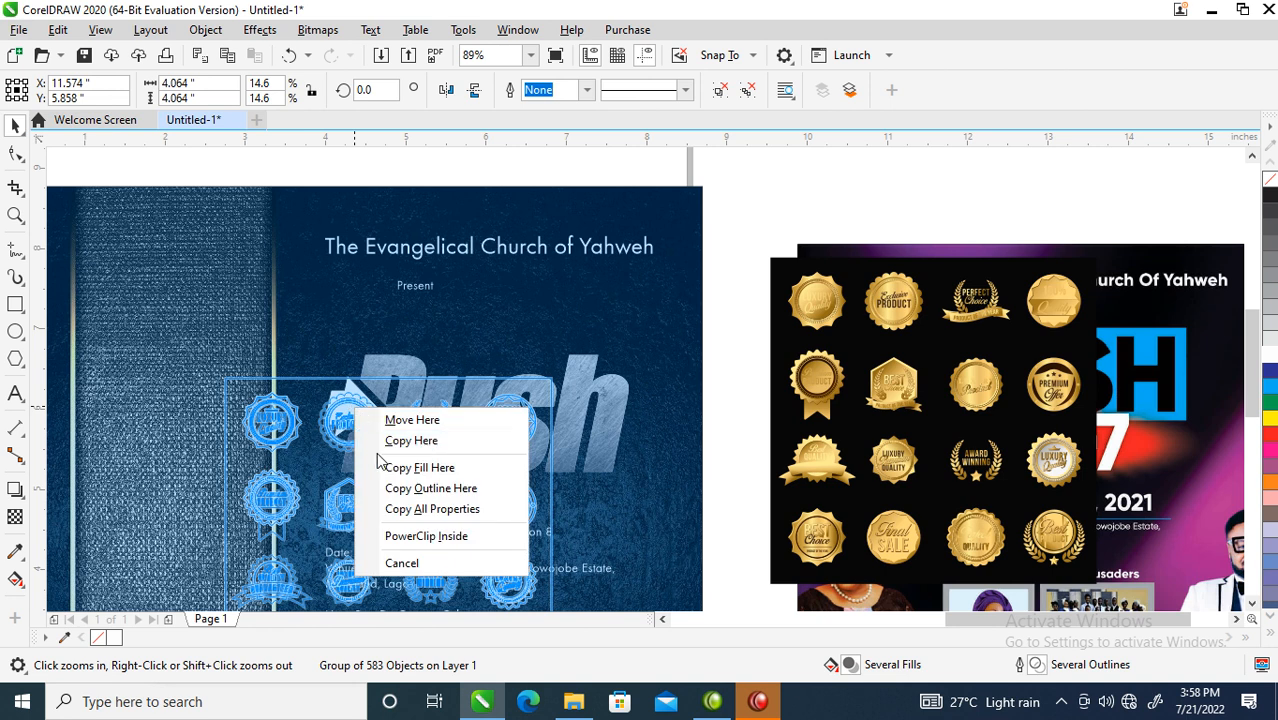
left_click(413, 512)
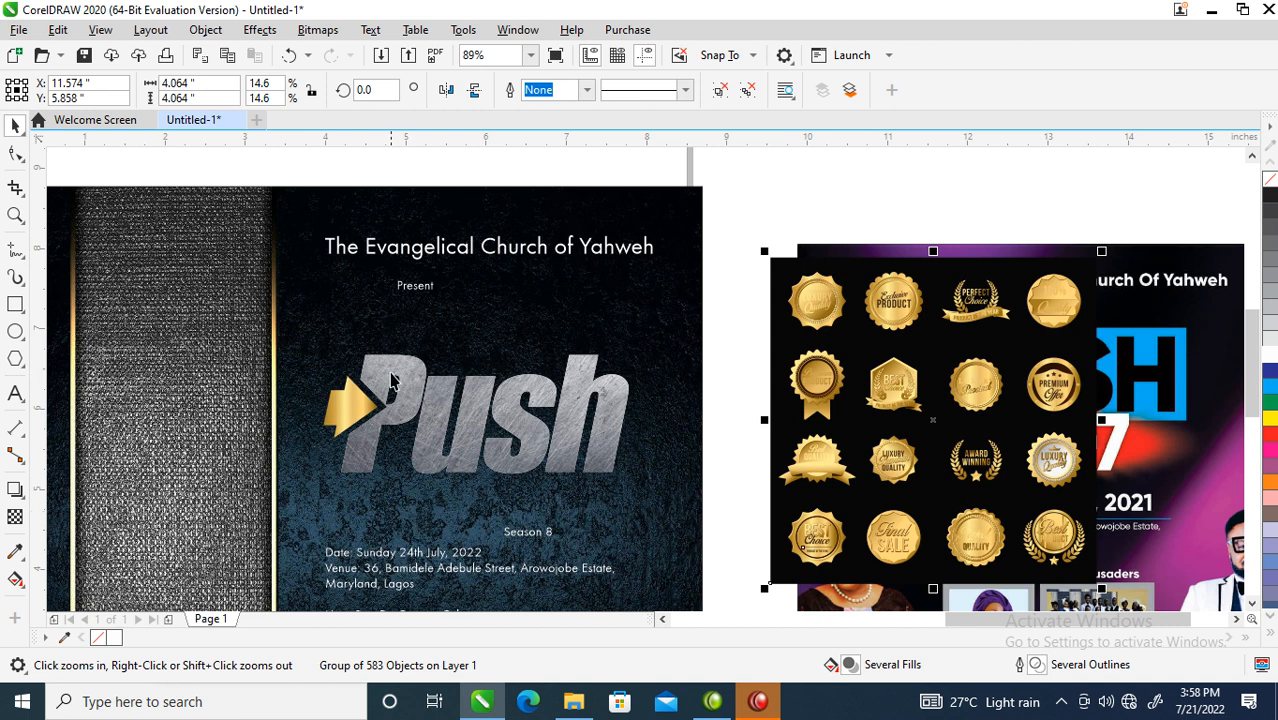
- Zoom in on the Push logo and select the metal Push lettering
left_click_drag(279, 275, 741, 528)
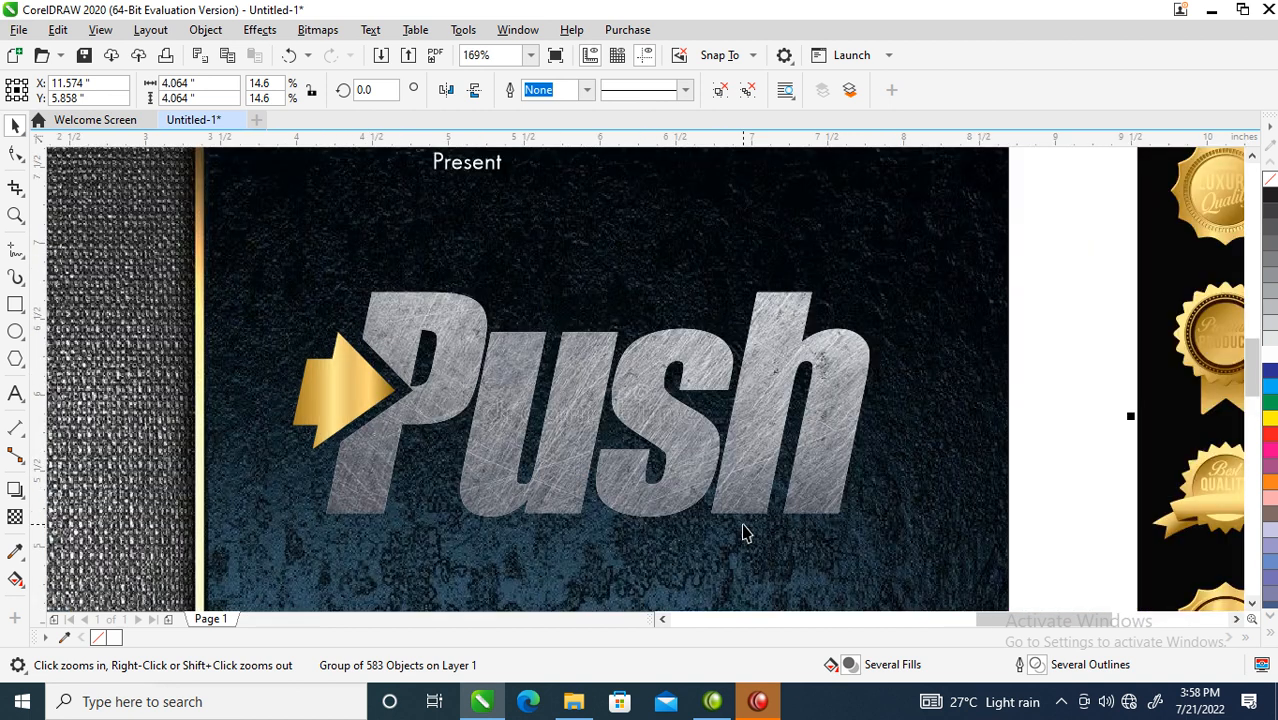
key("space")
left_click(679, 437)
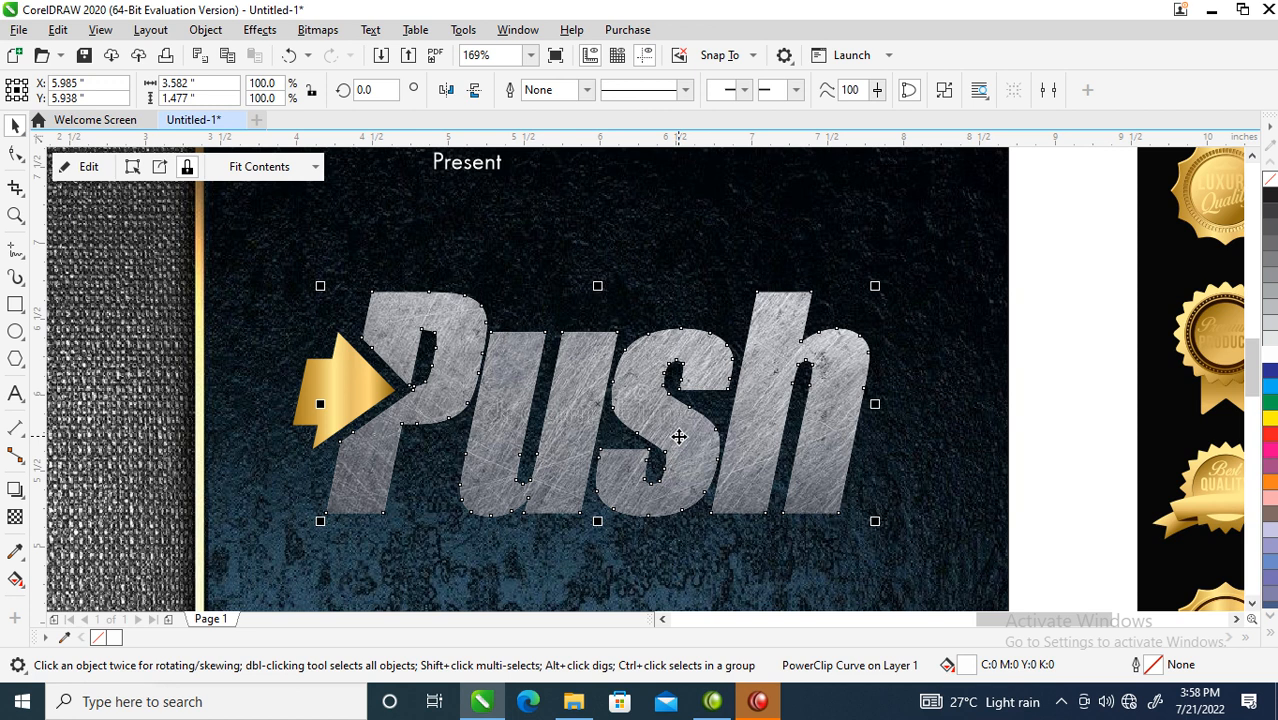
- Add a wide outer contour around the Push lettering and break it apart into its own object
left_click(17, 497)
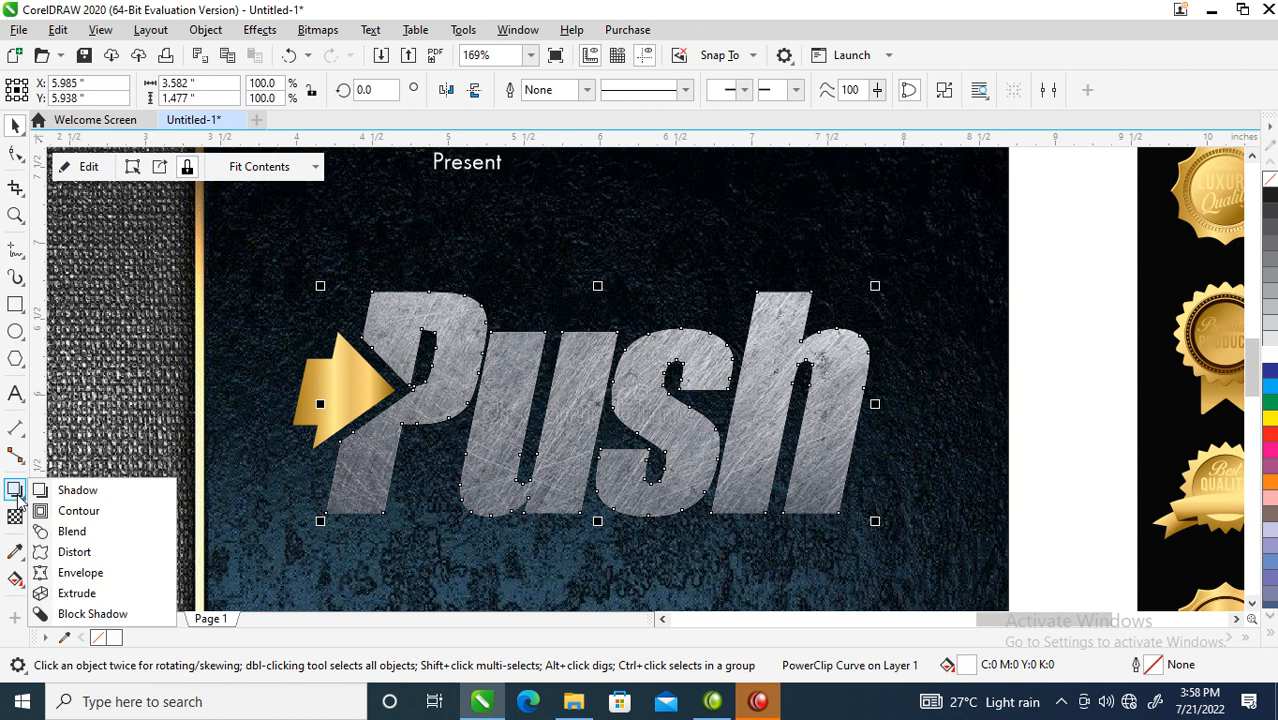
left_click(78, 512)
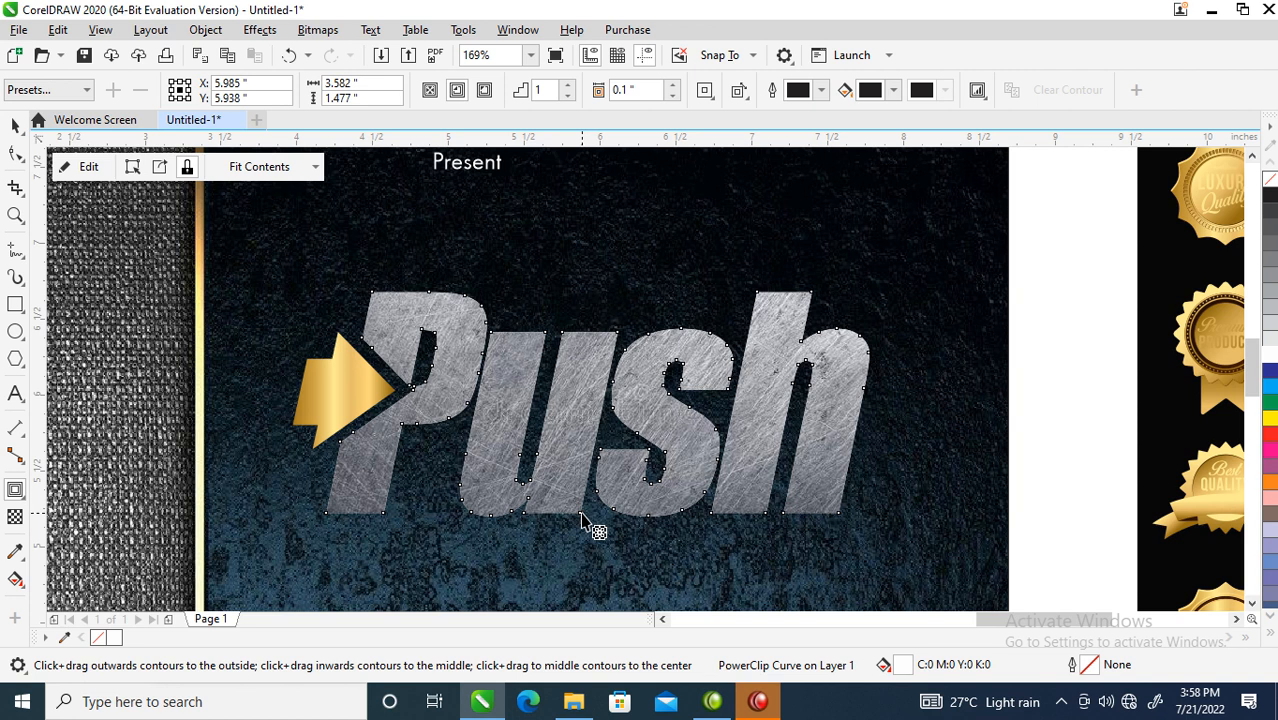
left_click_drag(581, 518, 588, 538)
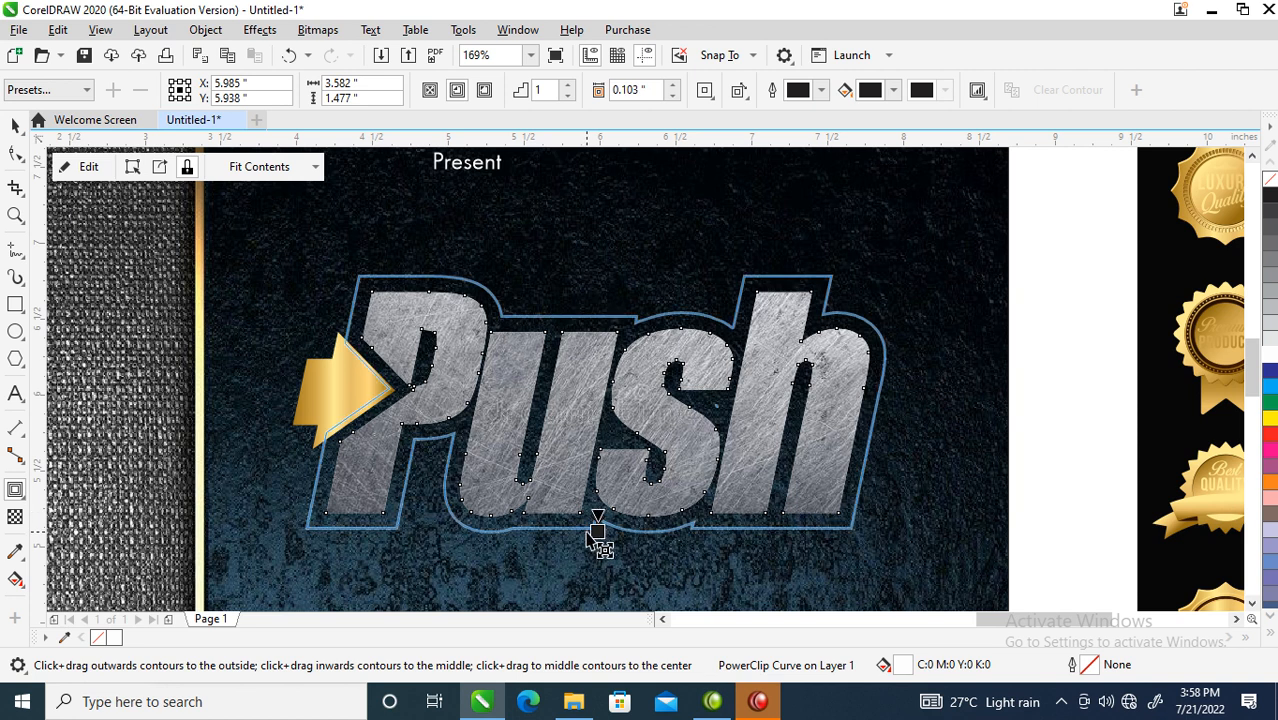
left_click_drag(587, 530, 586, 531)
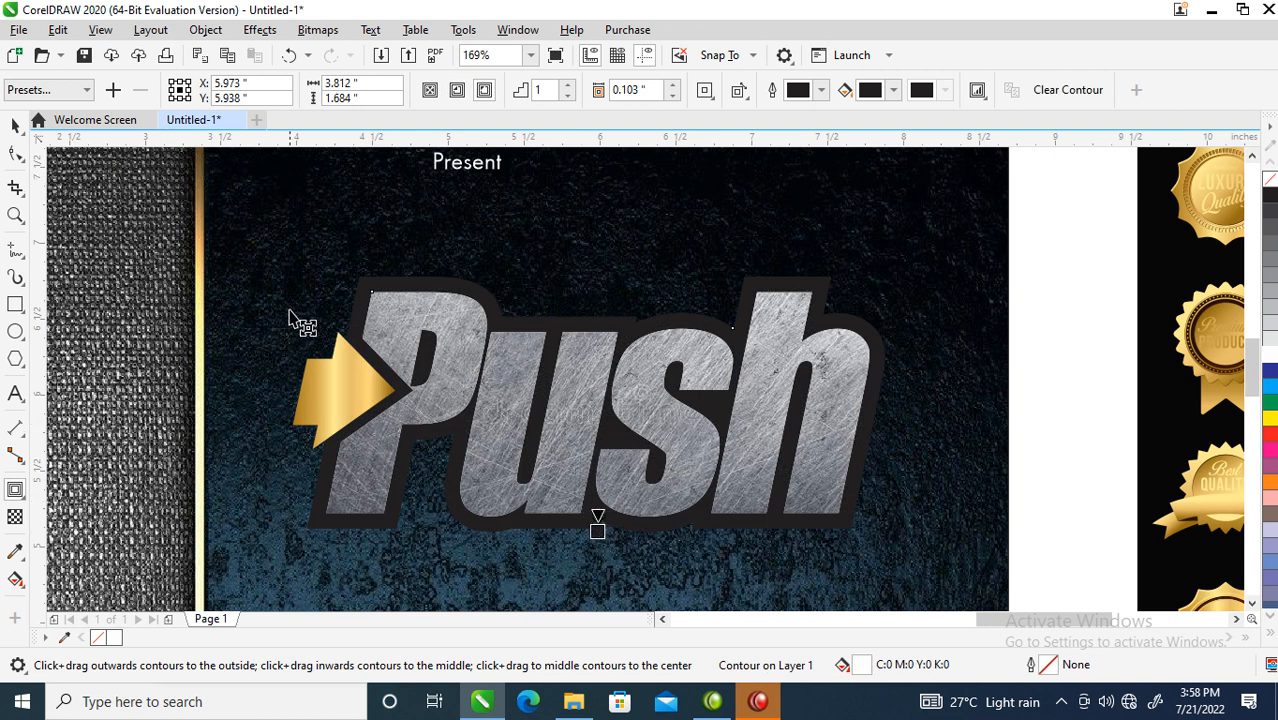
left_click(205, 29)
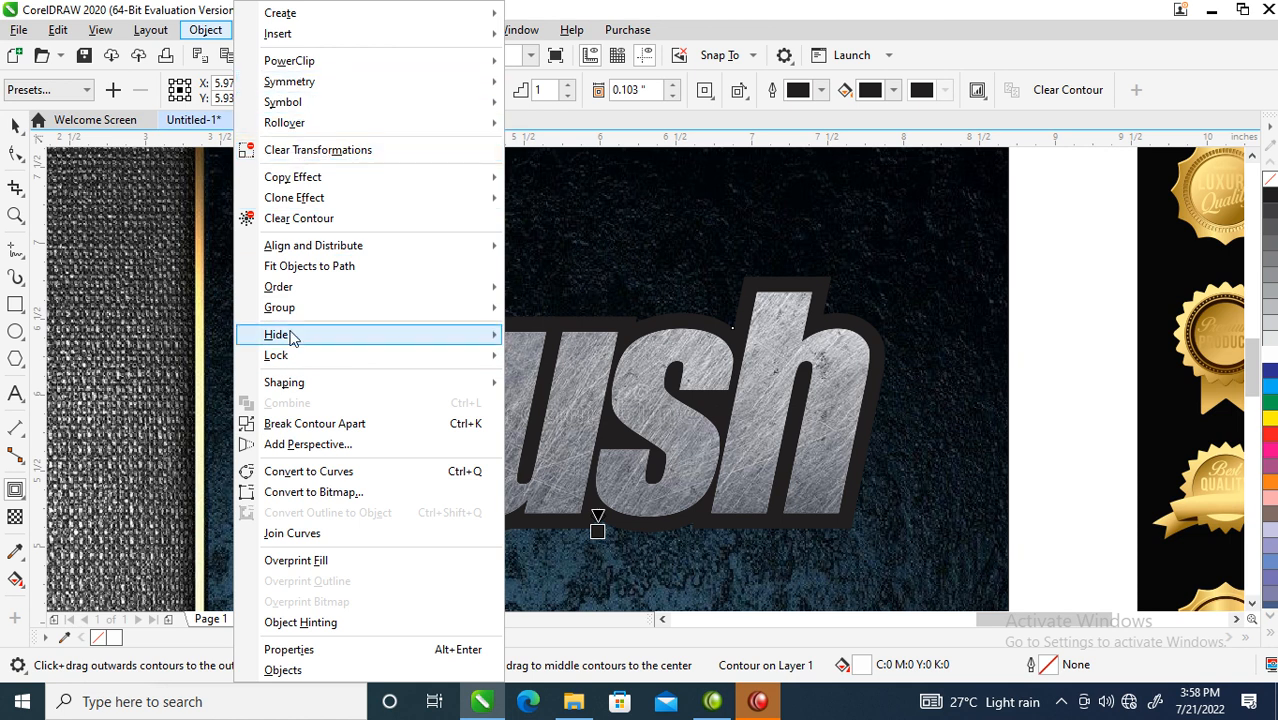
left_click(314, 423)
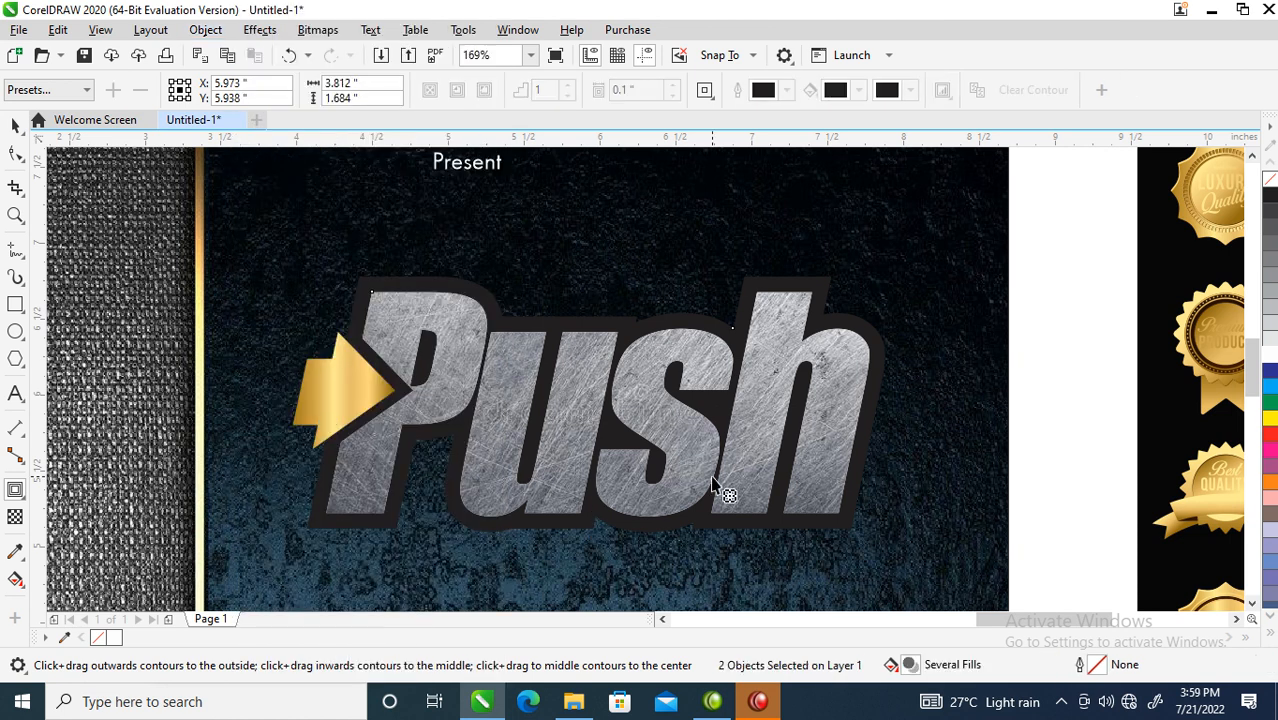
- Deselect everything and pick up the gold arrow to reuse its style
key("space")
left_click(1083, 306)
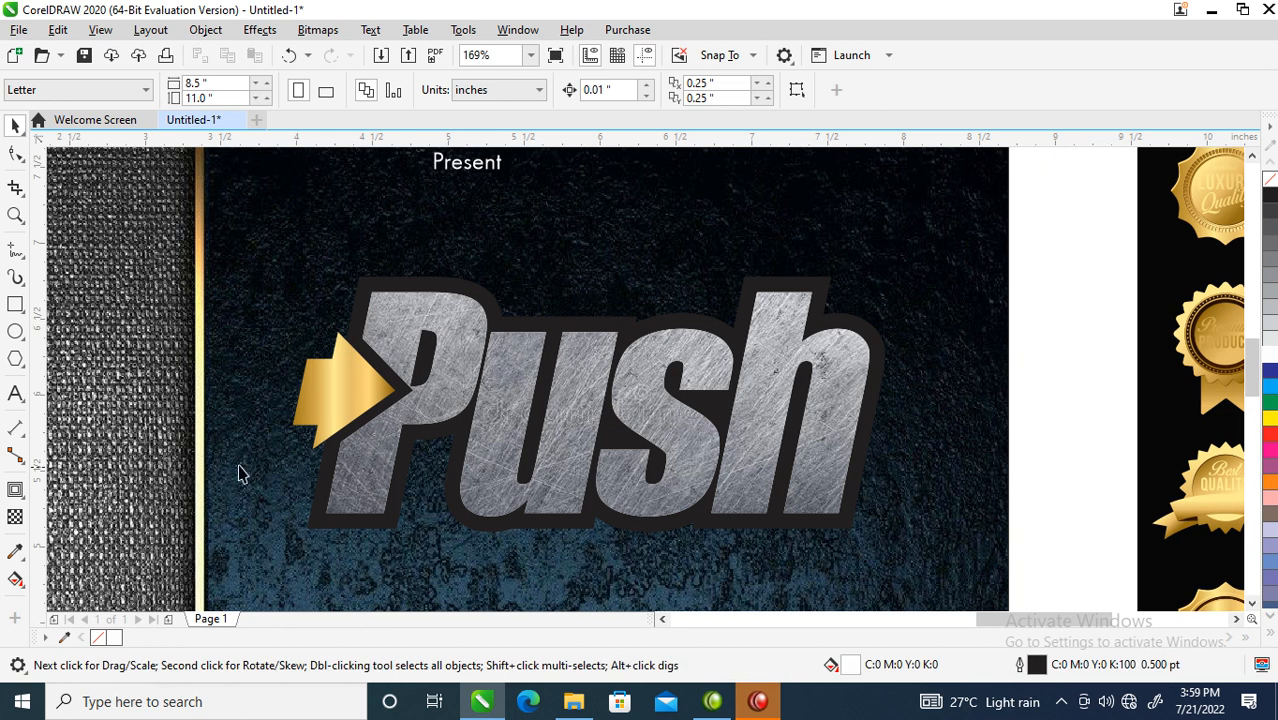
left_click_drag(324, 393, 389, 521)
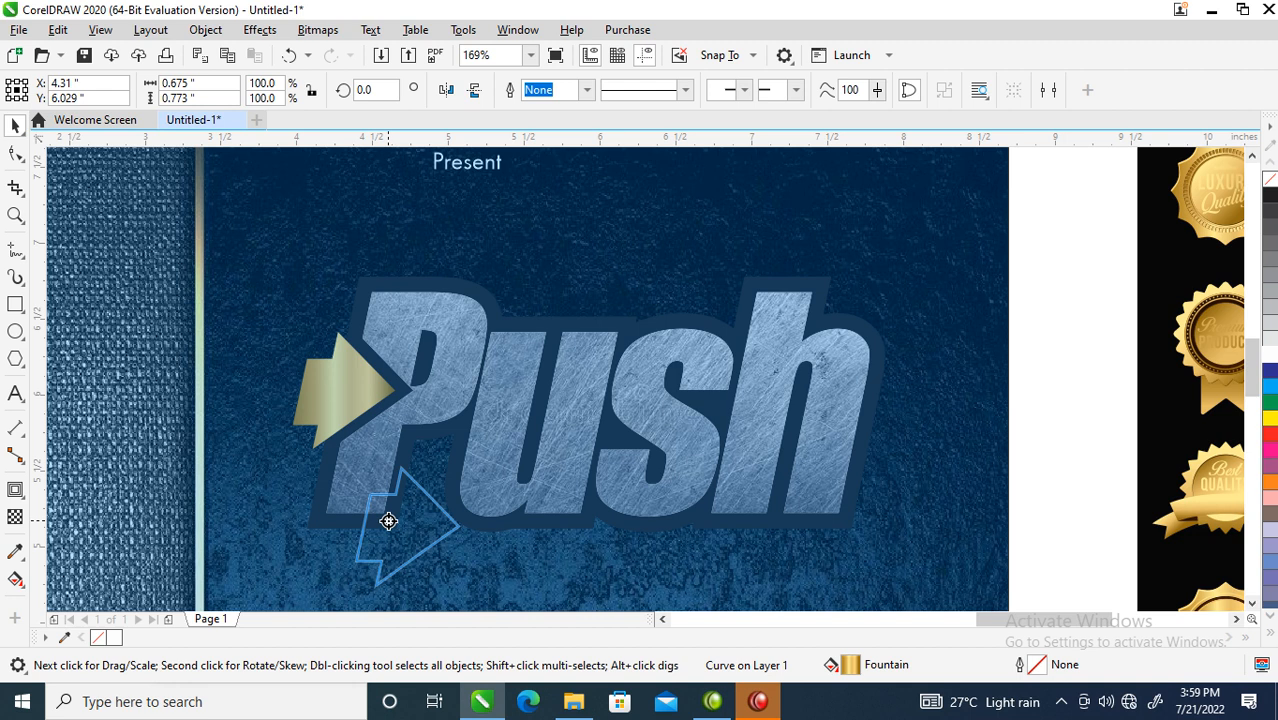
- Copy all properties of the gold arrow onto the contour around Push
left_click_drag(389, 521, 389, 521)
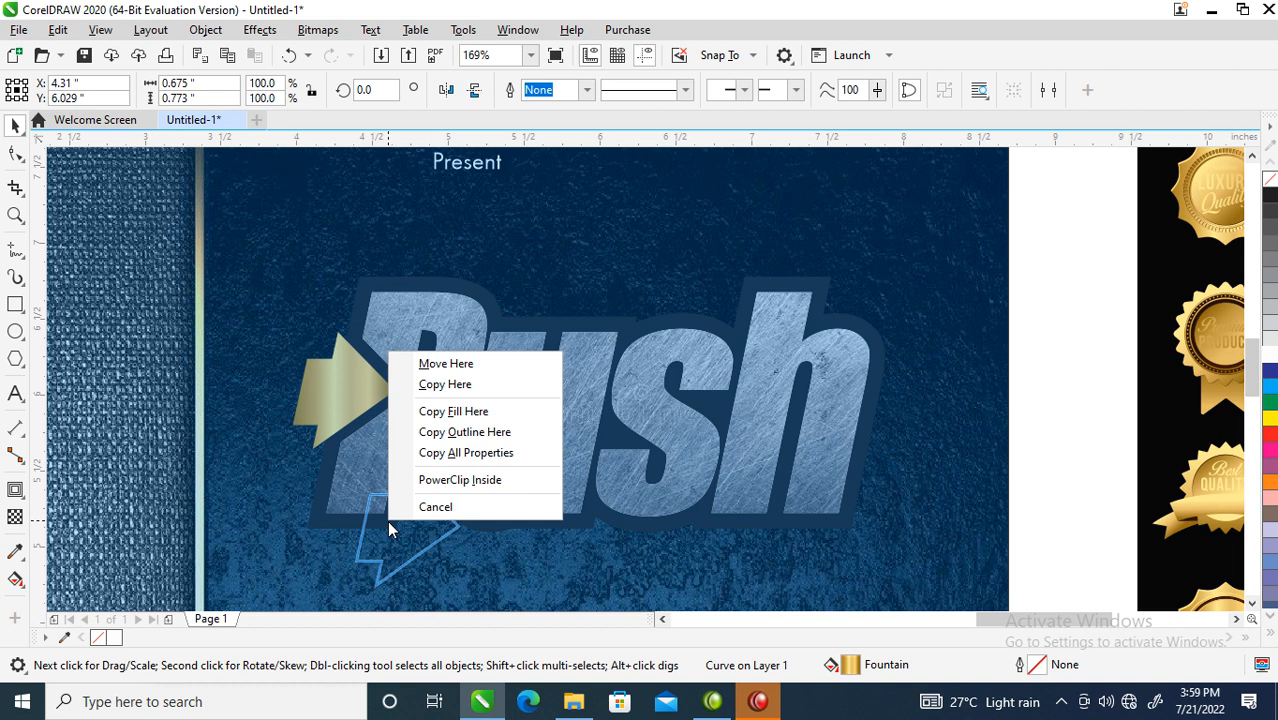
left_click(463, 453)
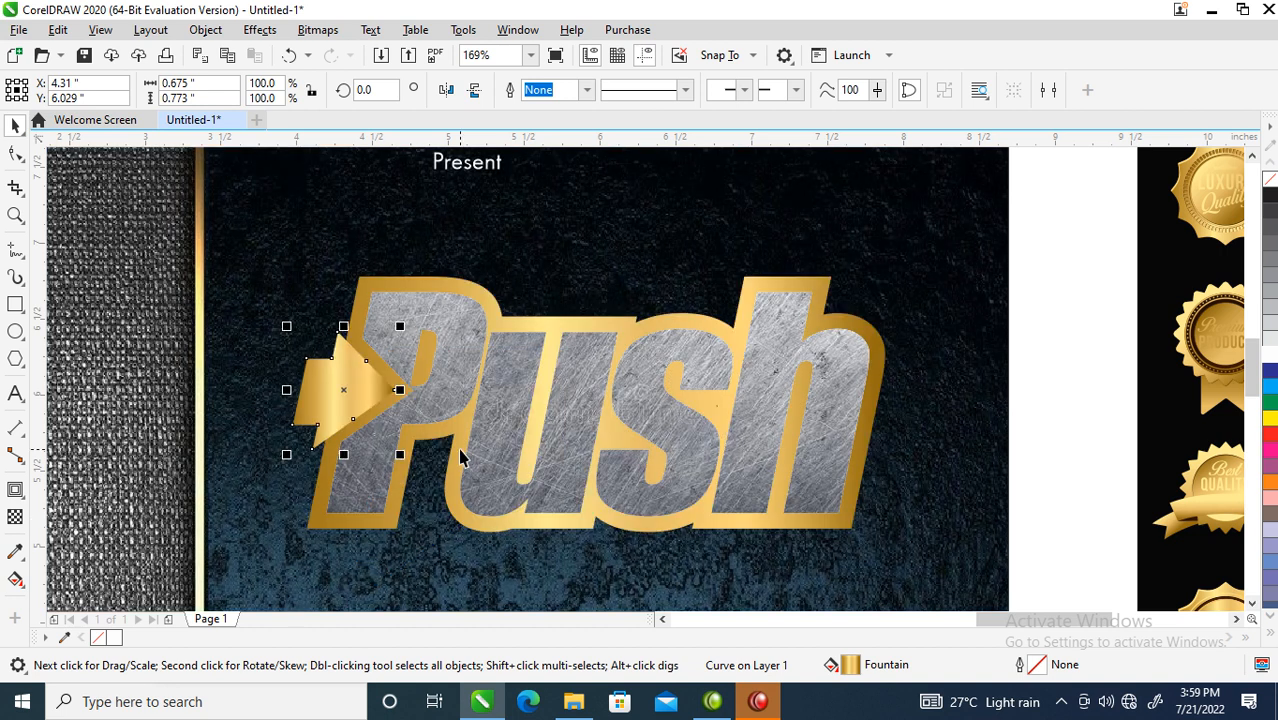
left_click(830, 292)
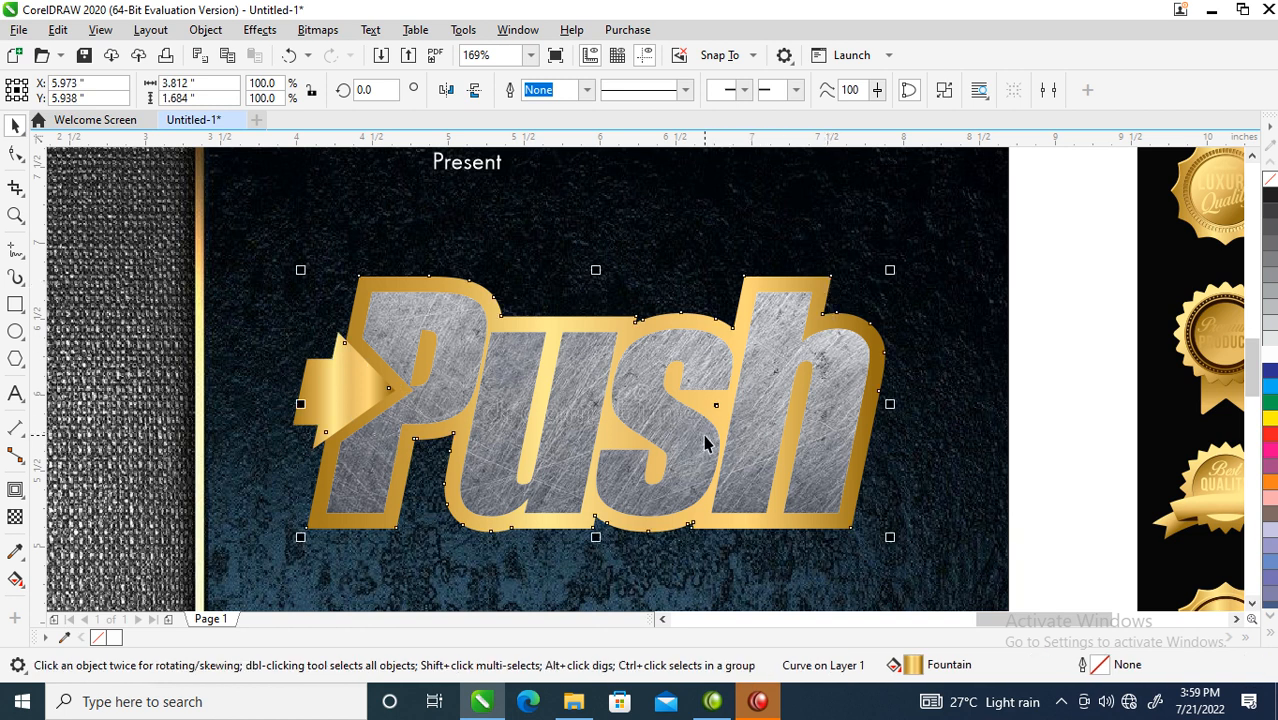
scroll(705, 443, "down", 4)
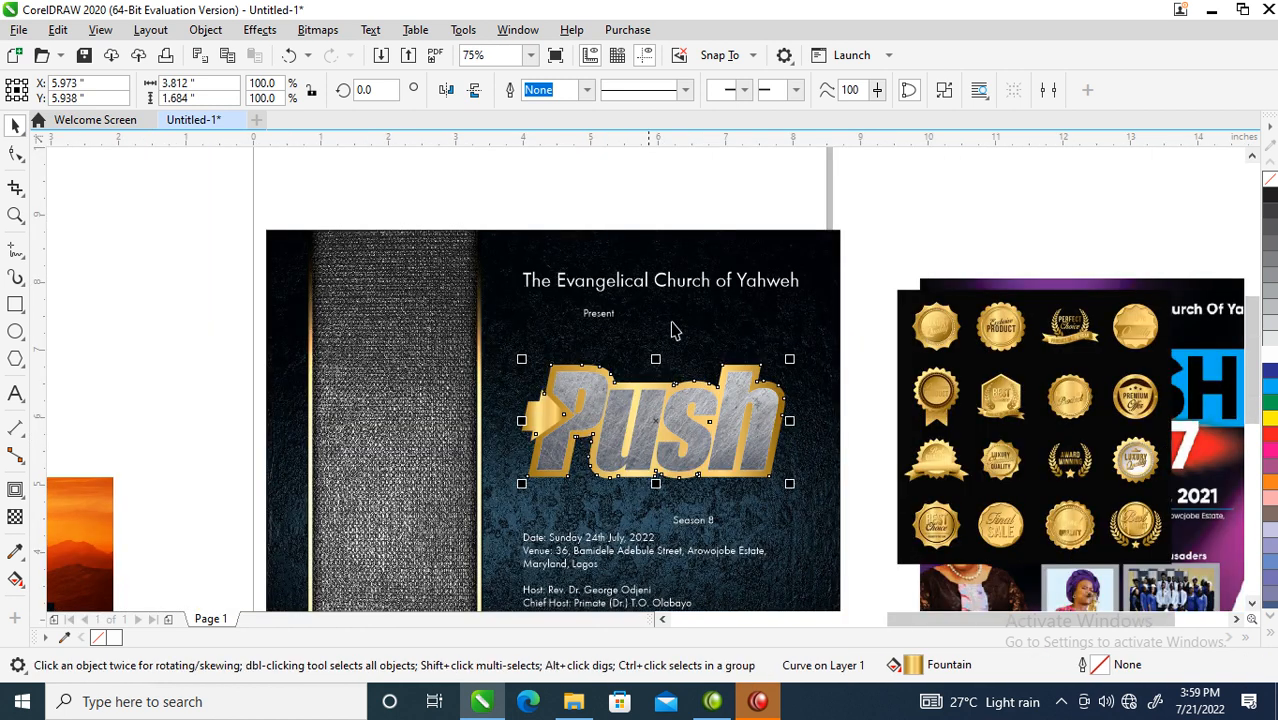
key("z")
scroll(1060, 400, "up", 1)
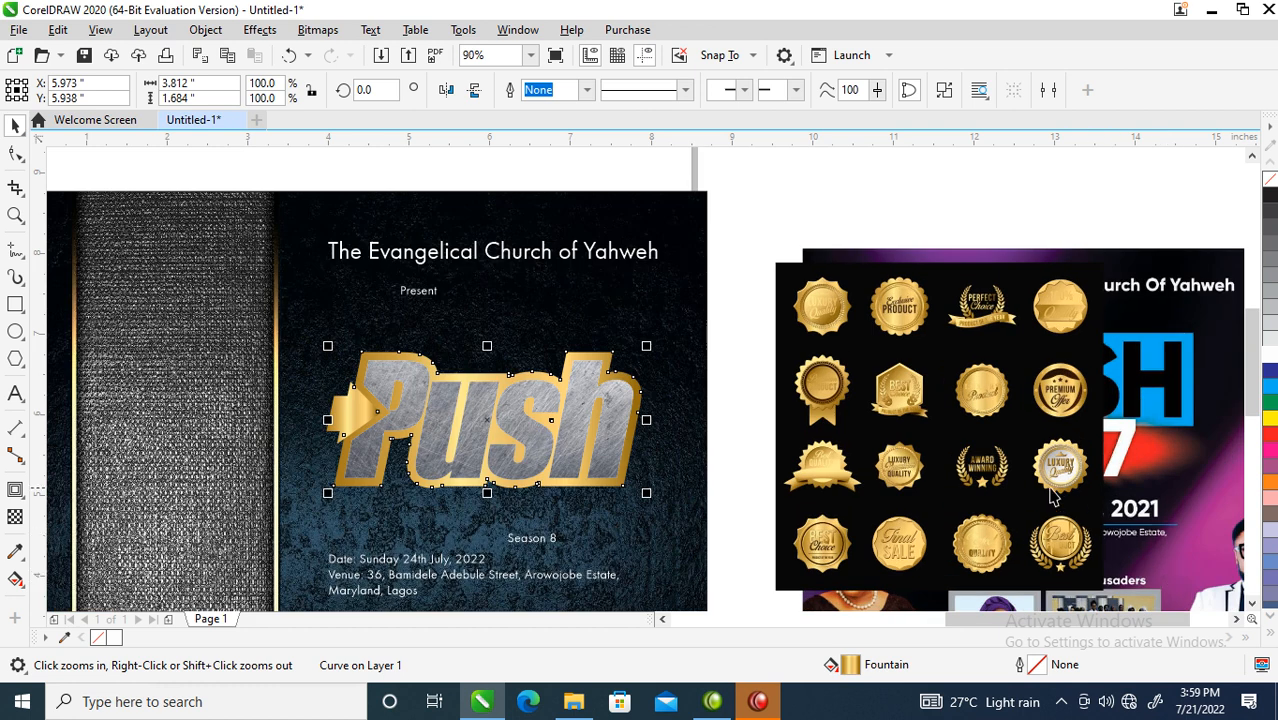
- Angle the contour's gold gradient diagonally across the outline
left_click(826, 381)
left_click_drag(826, 381, 609, 357)
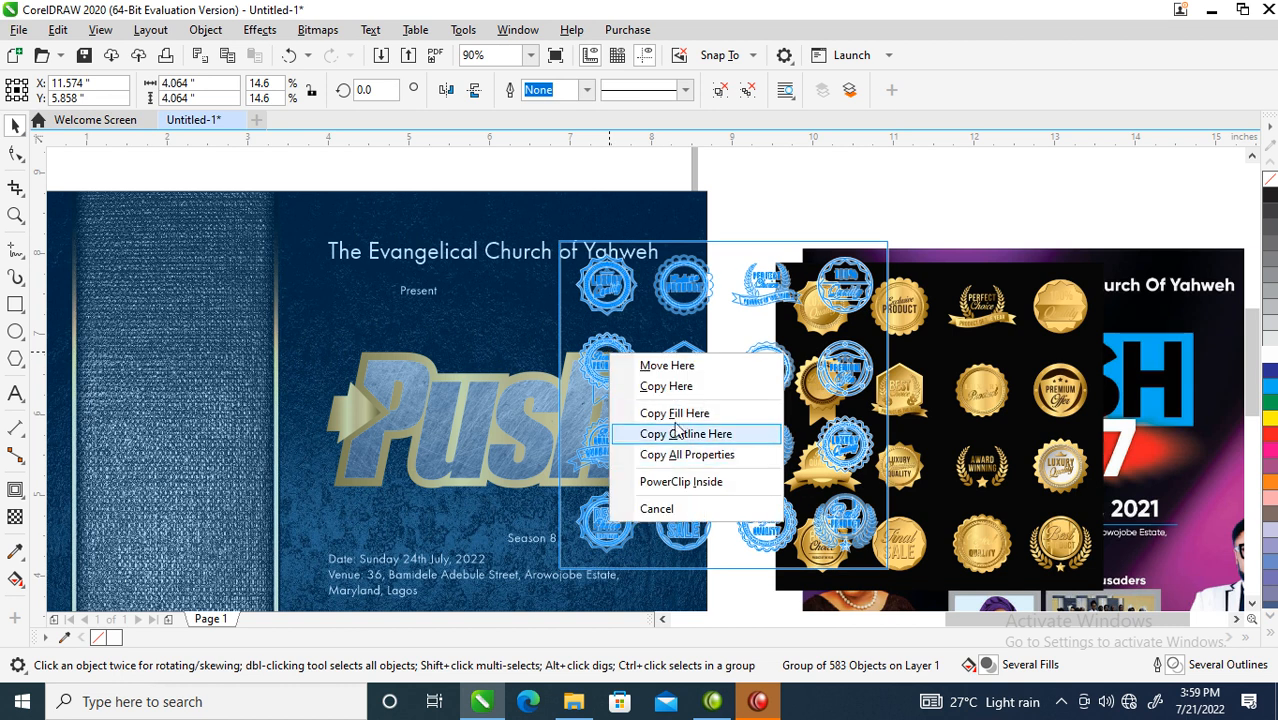
left_click(686, 457)
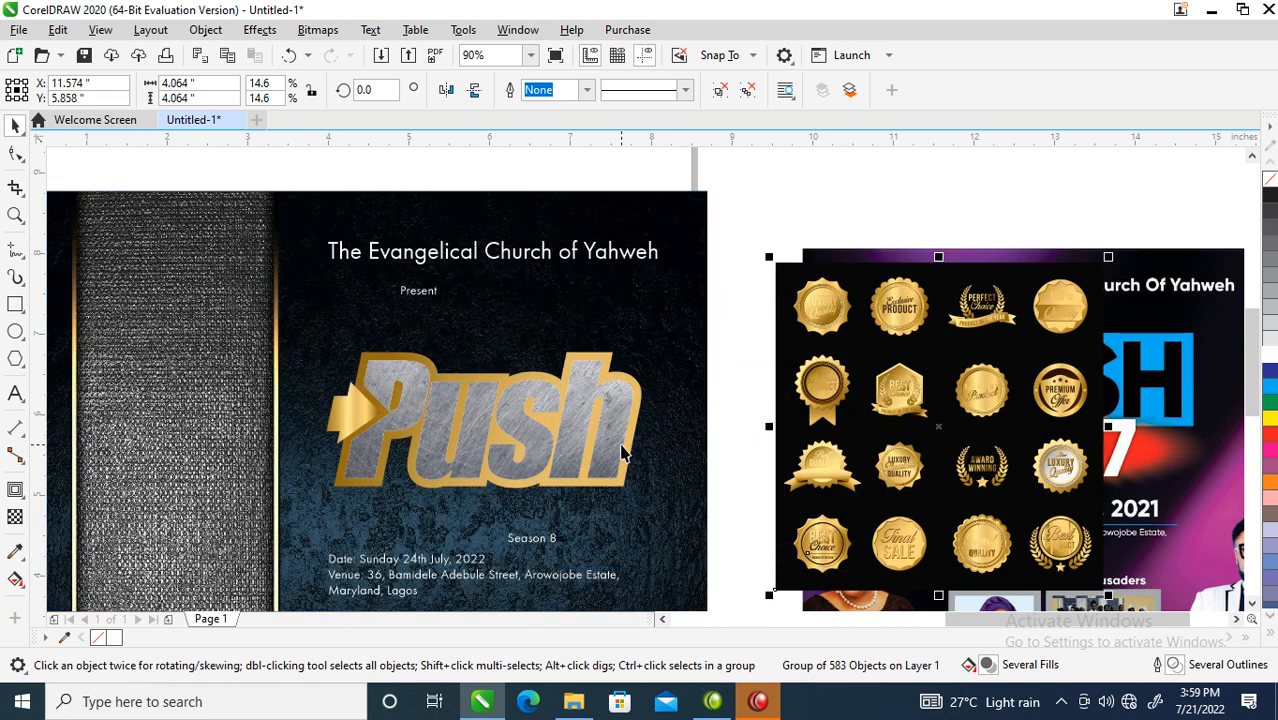
left_click(611, 353)
key("g")
left_click_drag(639, 420, 587, 530)
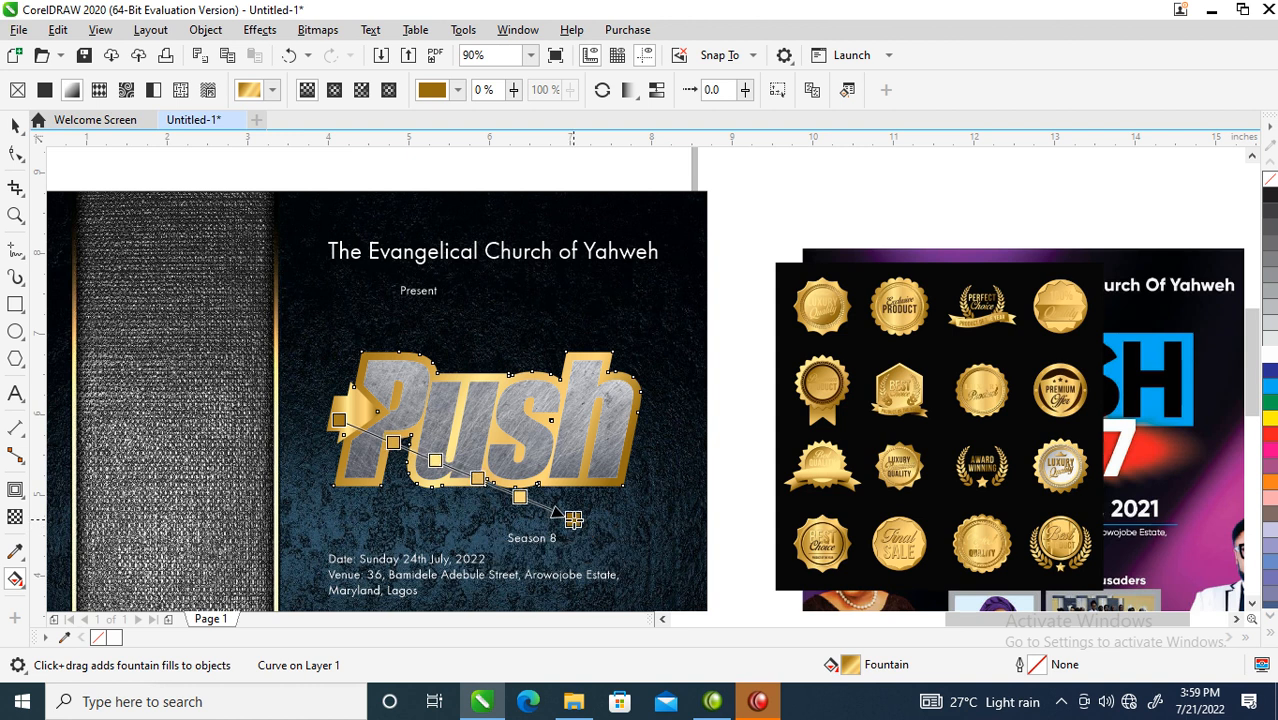
key("space")
- Zoom in close on the Push logo and select the metal lettering
key("z")
left_click_drag(257, 289, 708, 497)
key("space")
left_click(830, 390)
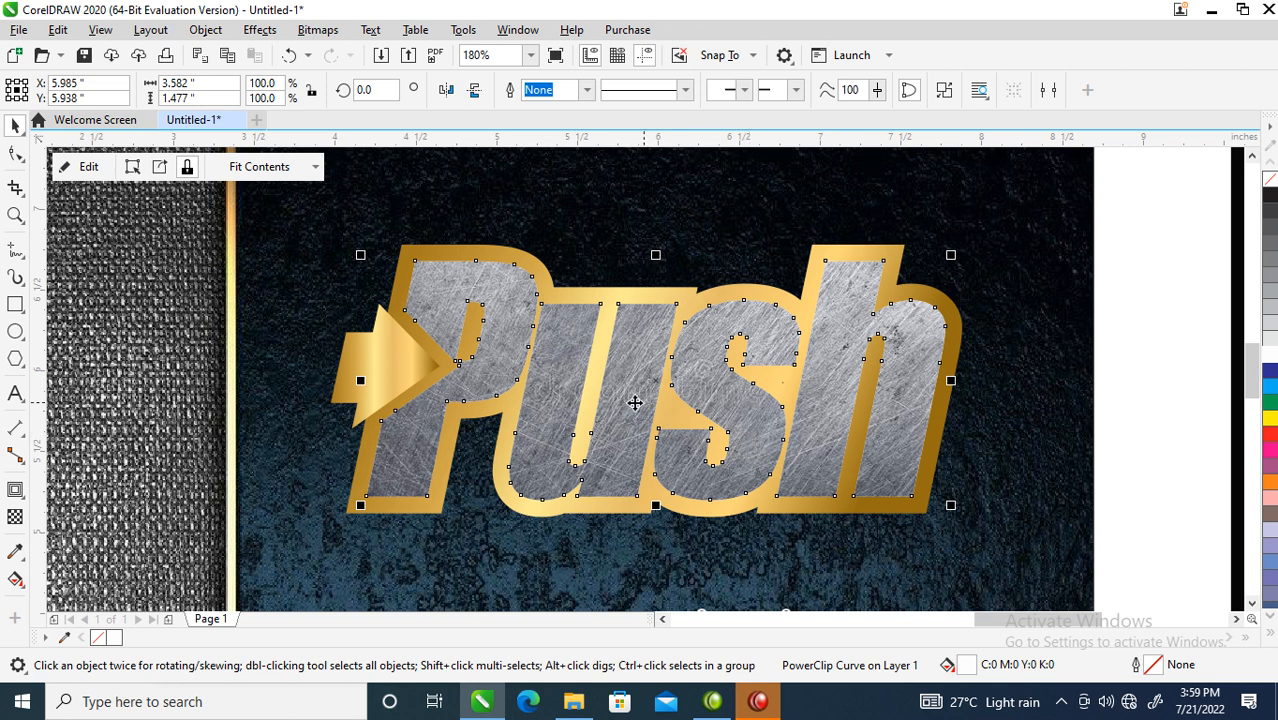
- Cast a dark drop shadow under Push with opacity 100 and feathering 8
left_click(23, 496)
left_click(23, 496)
left_click(16, 489)
left_click(22, 496)
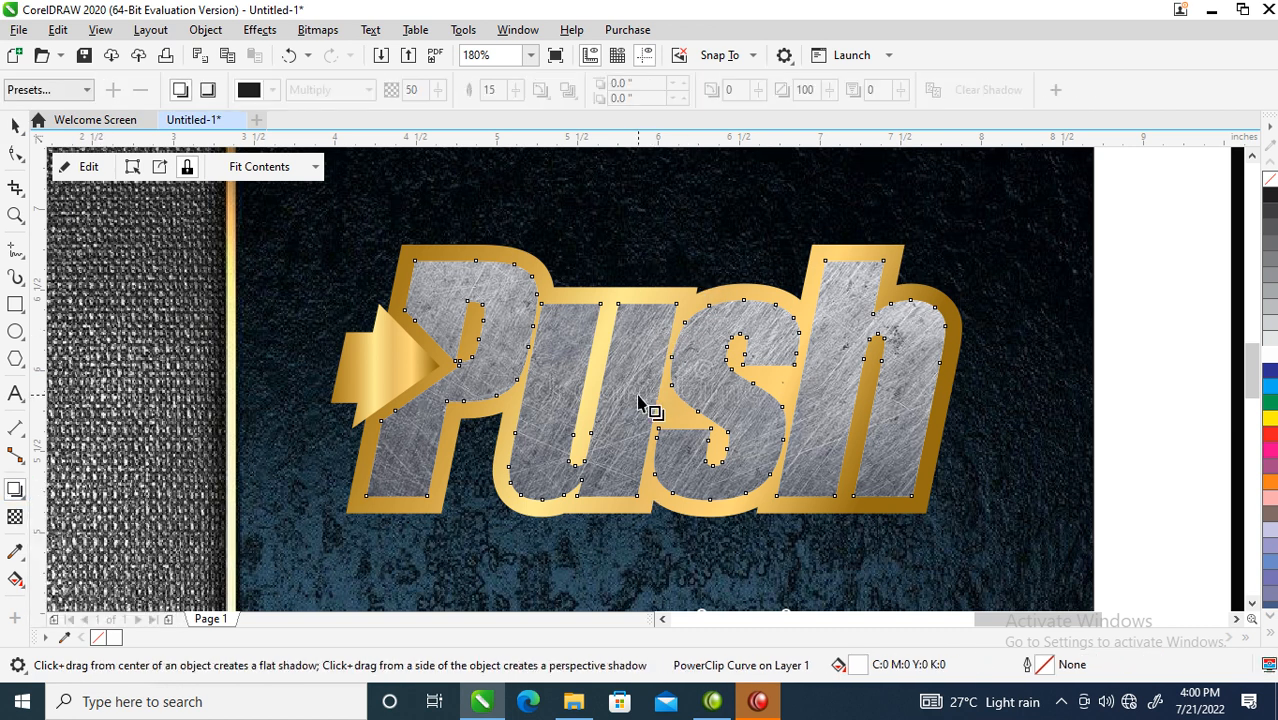
left_click_drag(655, 381, 729, 511)
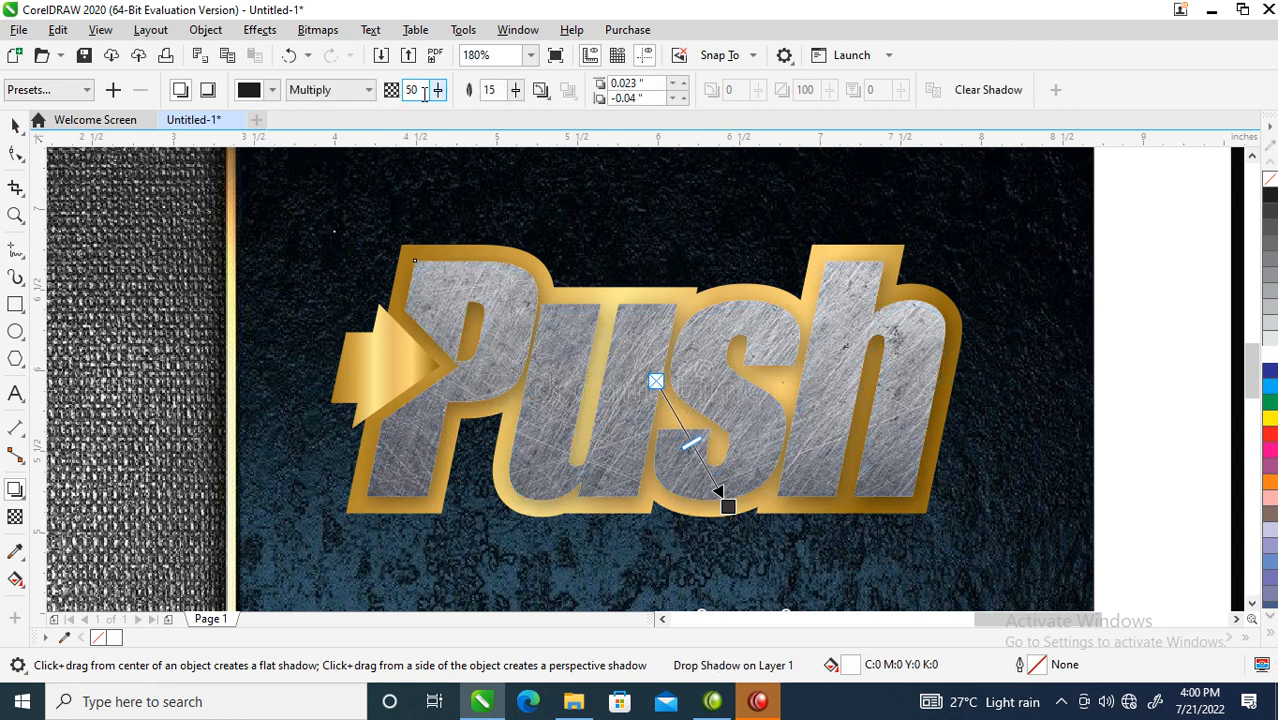
type("9")
key("Return")
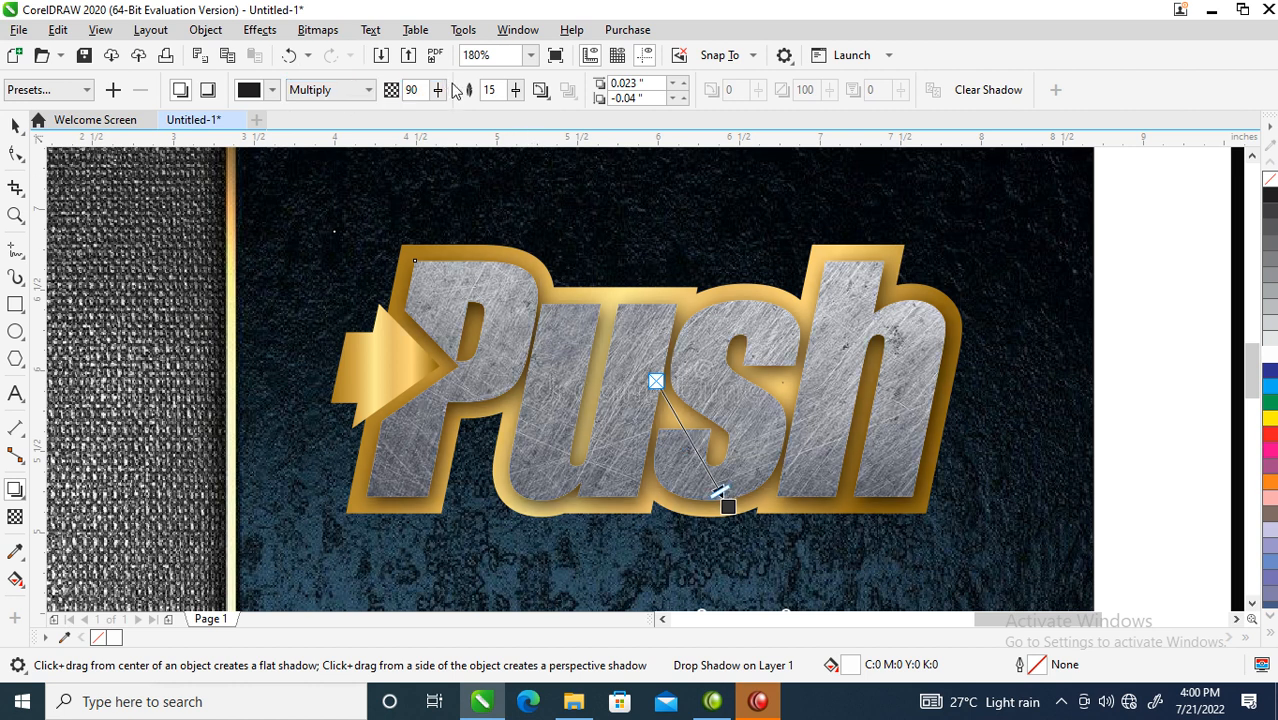
type("100")
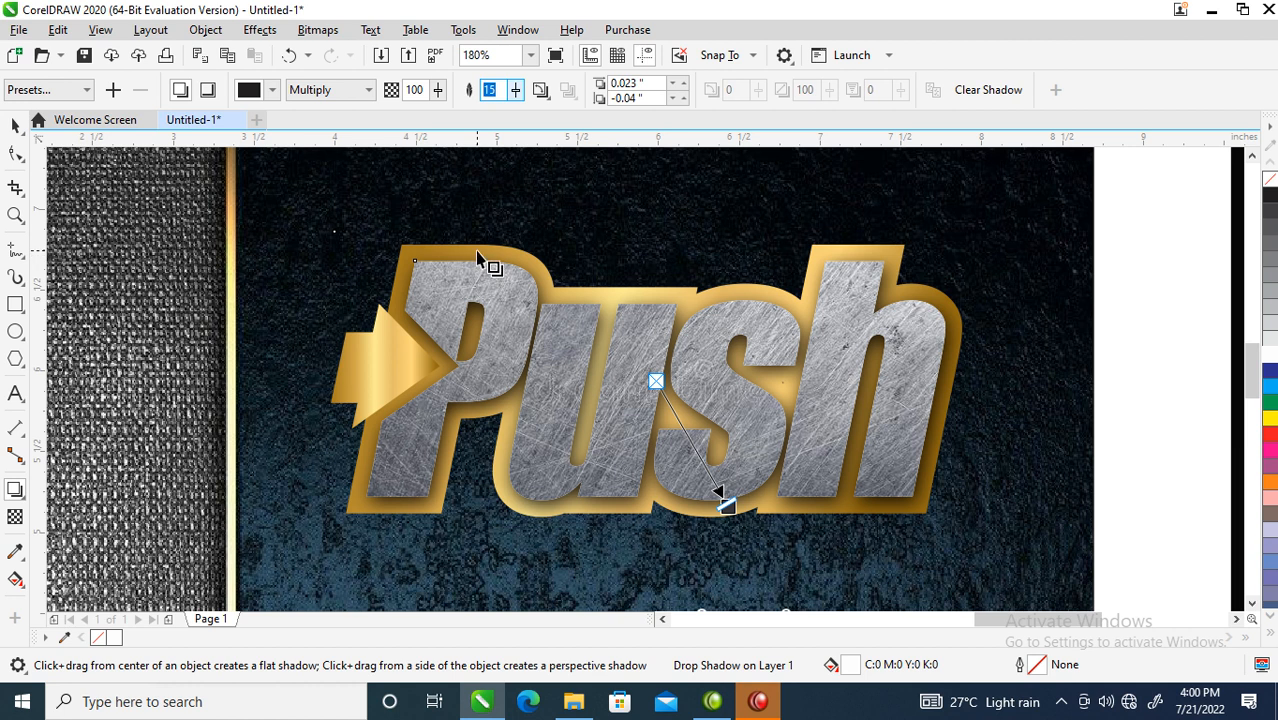
type("8")
key("Return")
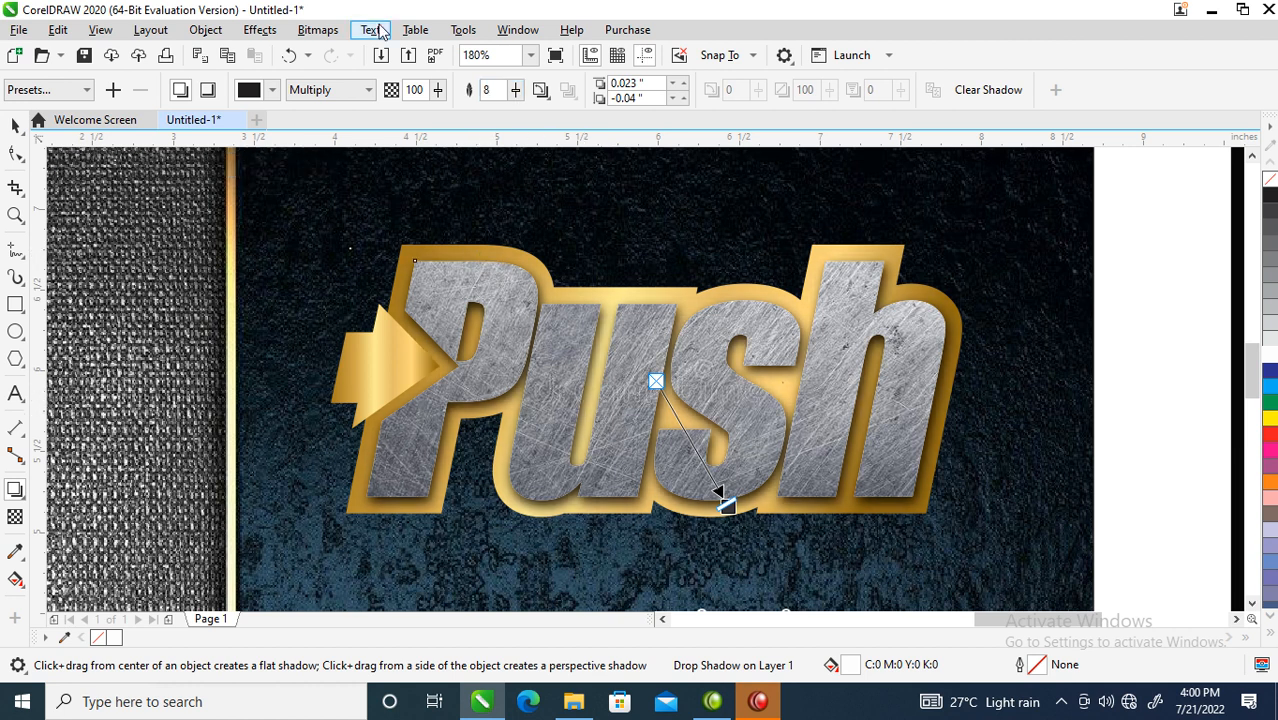
- Break the drop shadow apart and group it with the Push lettering
left_click(205, 32)
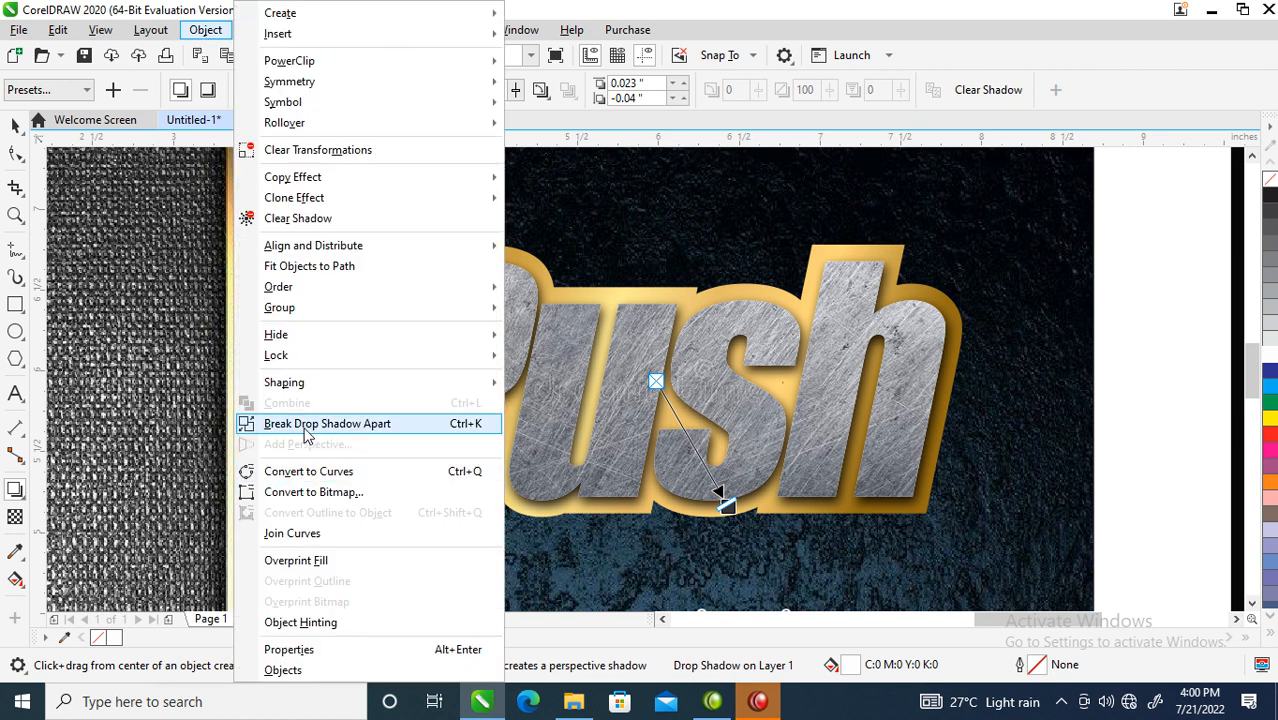
left_click(306, 426)
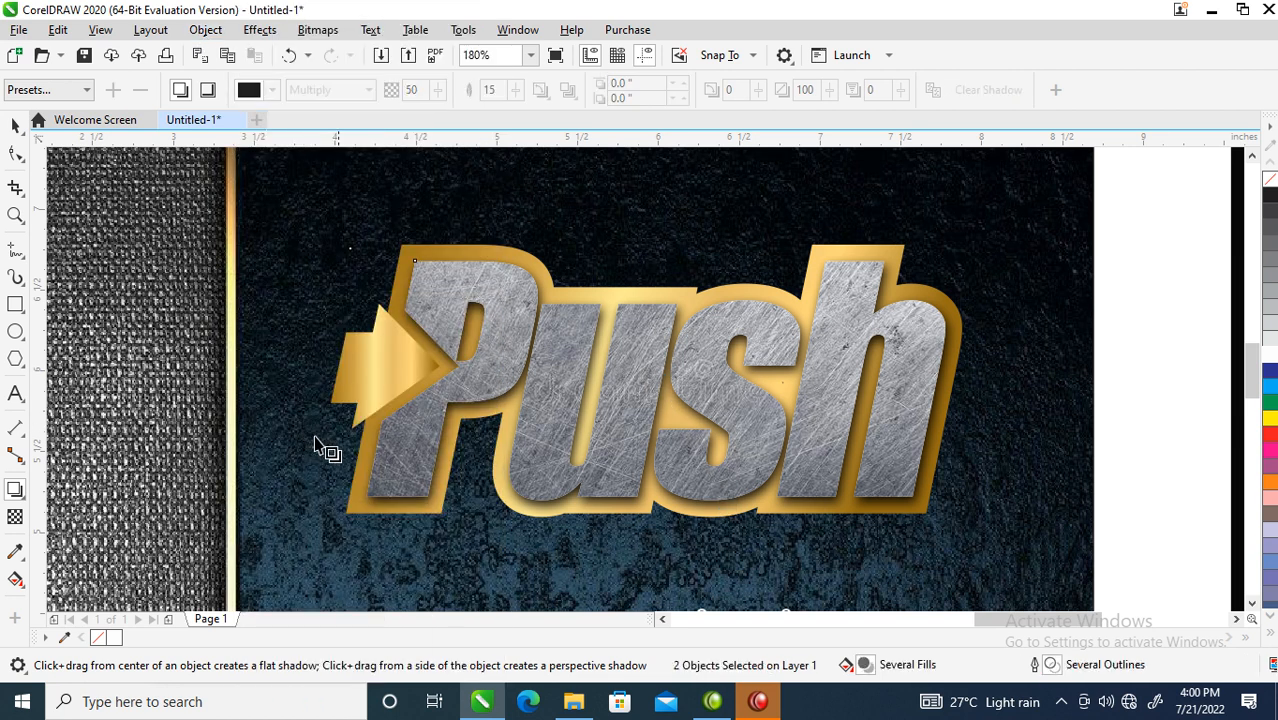
key("space")
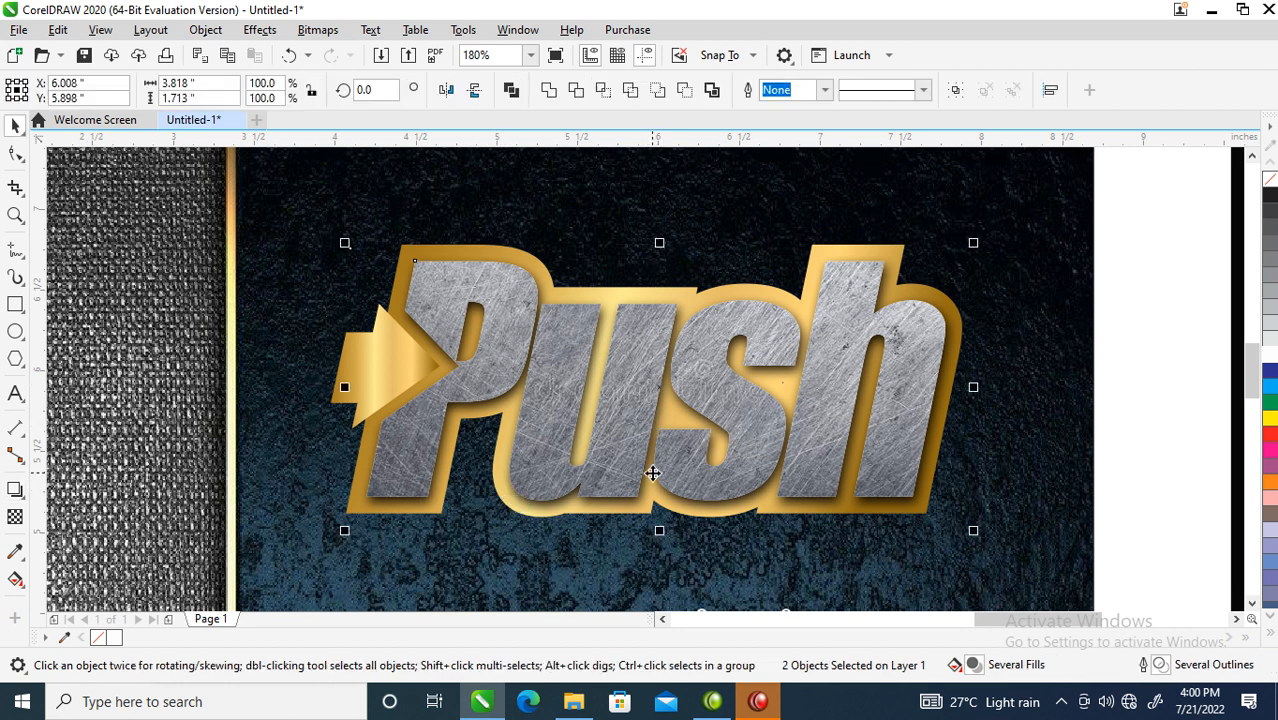
key("ctrl+g")
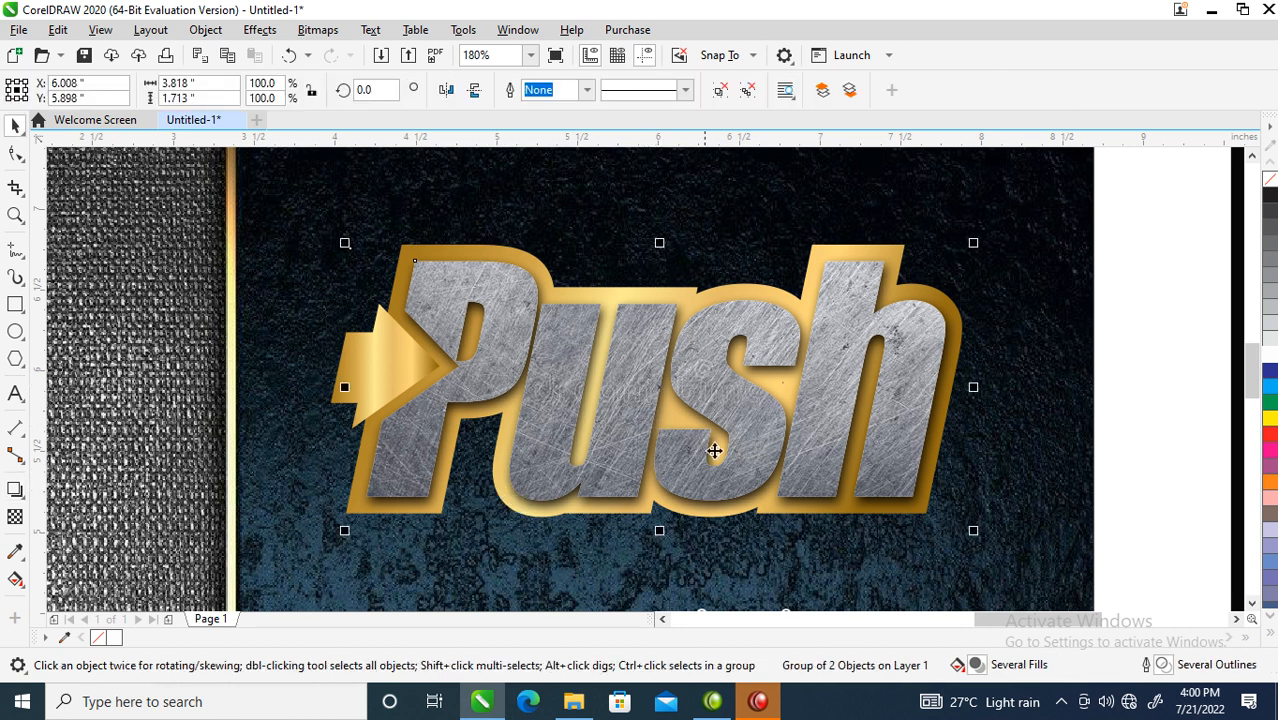
- Give the gold arrow beside the Push logo a drop shadow at opacity 100
left_click(427, 357)
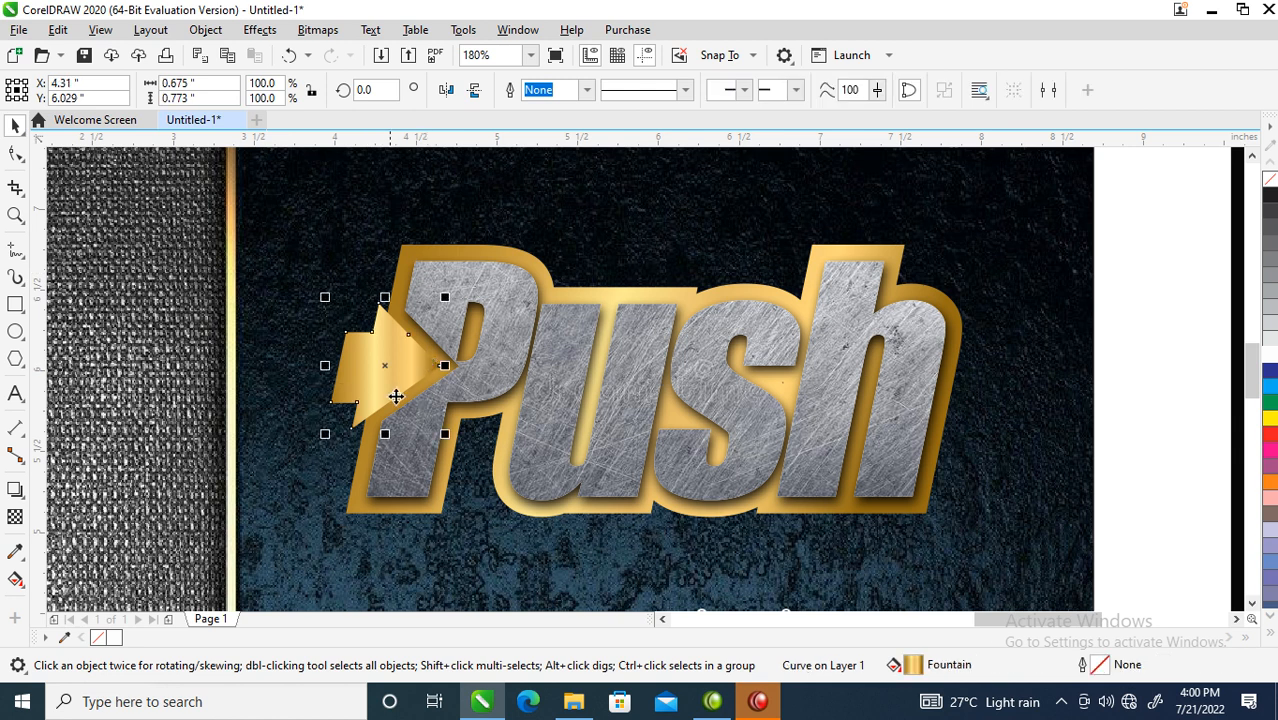
left_click(15, 489)
left_click_drag(386, 366, 430, 425)
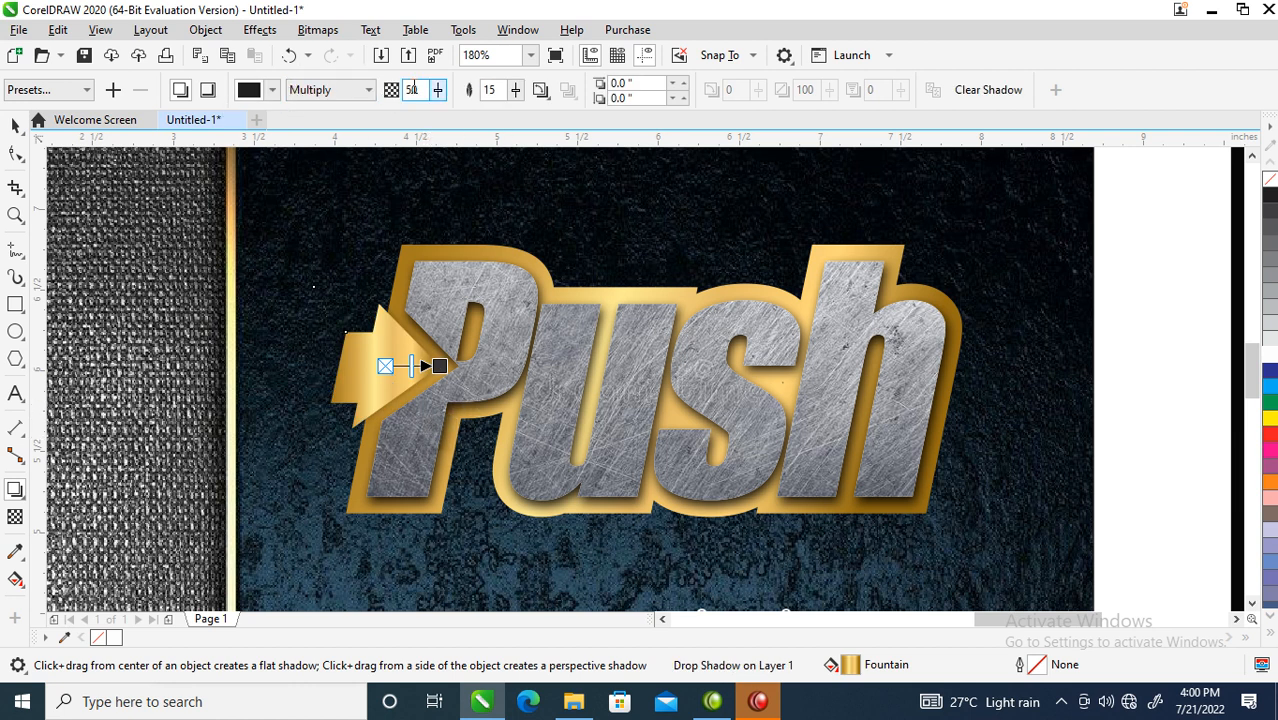
type("100")
key("Return")
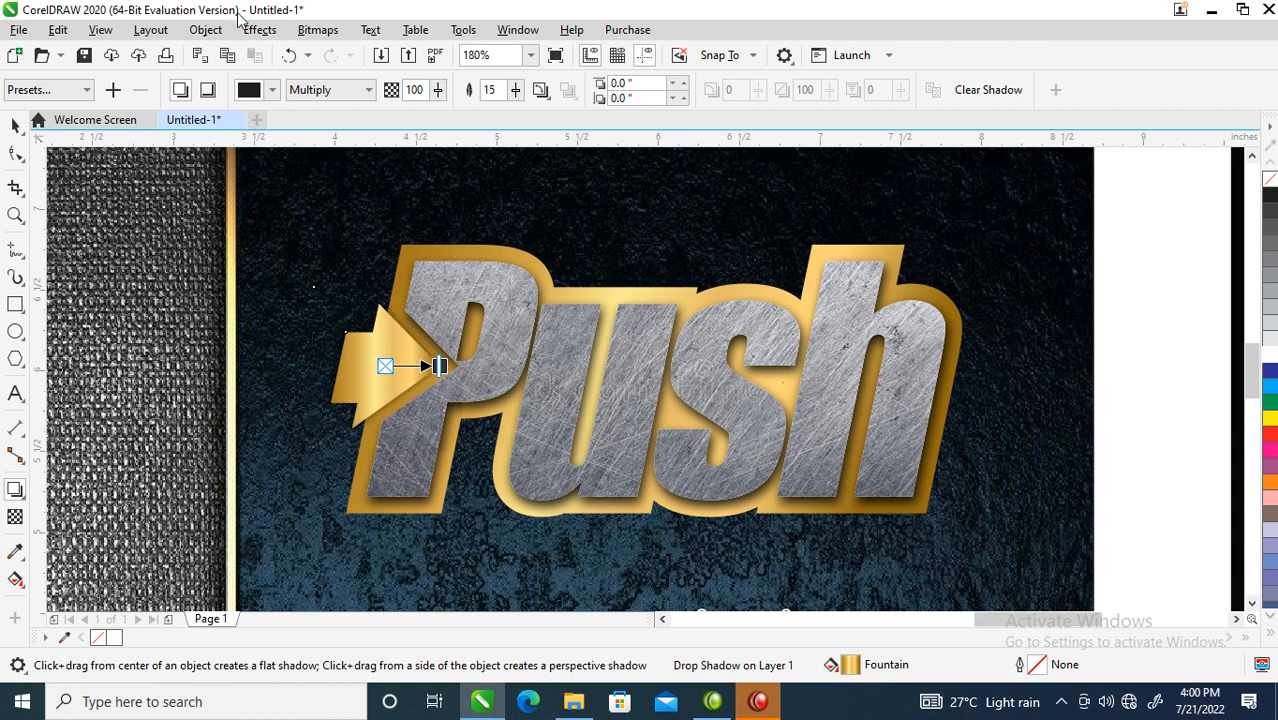
- Break the arrow's drop shadow apart into its own object
left_click(228, 34)
left_click(330, 428)
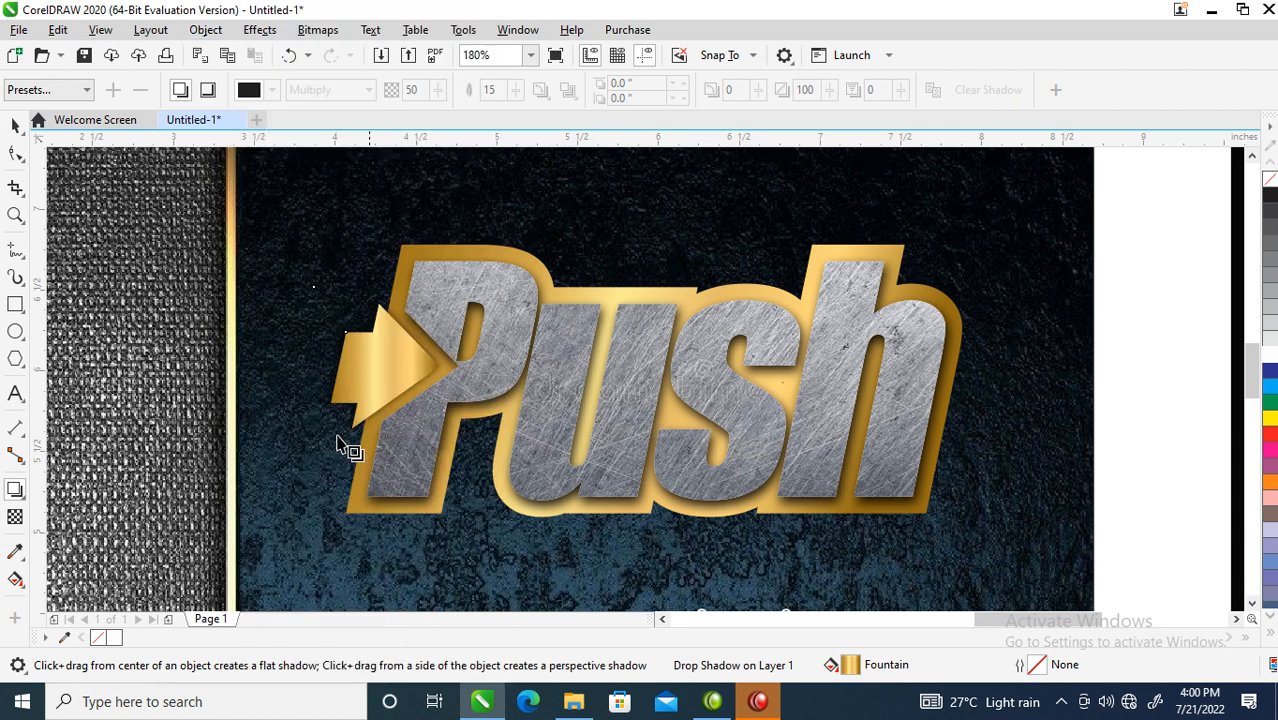
key("space")
scroll(463, 422, "down", 4)
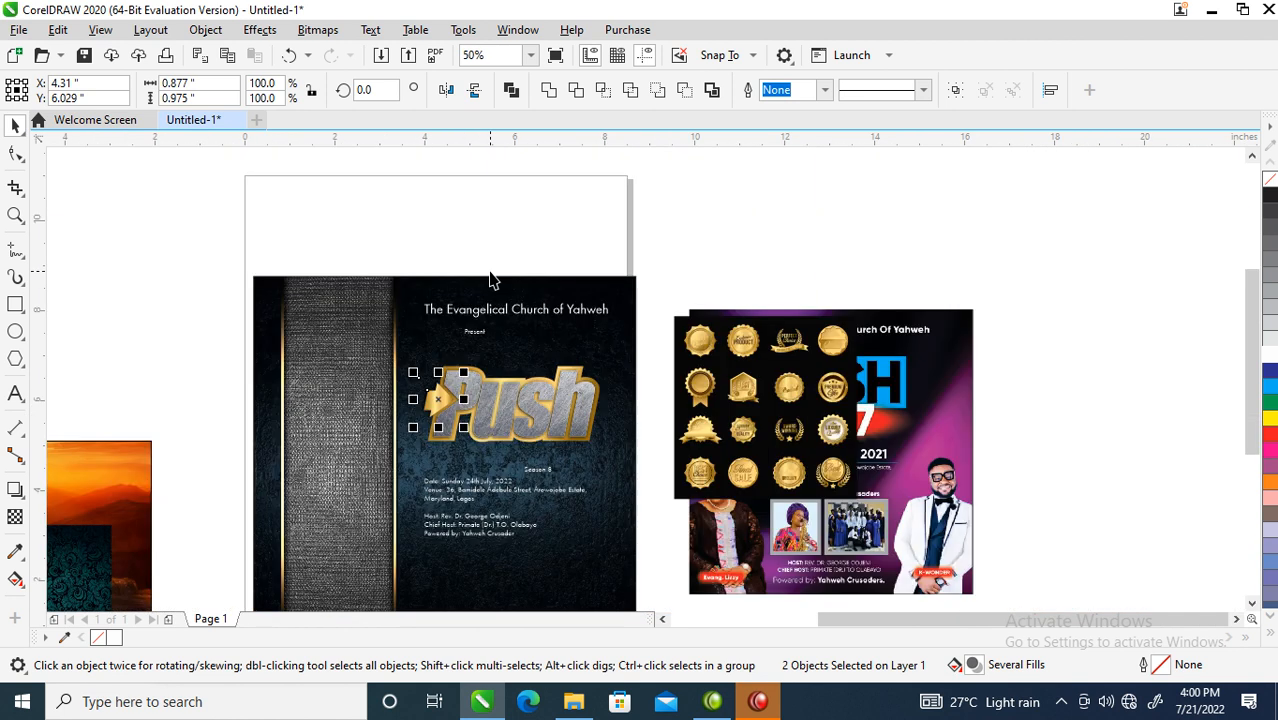
- Leave a spare copy of the Push logo to the left of the flyer
key("z")
left_click_drag(196, 252, 693, 414)
left_click_drag(484, 305, 988, 538)
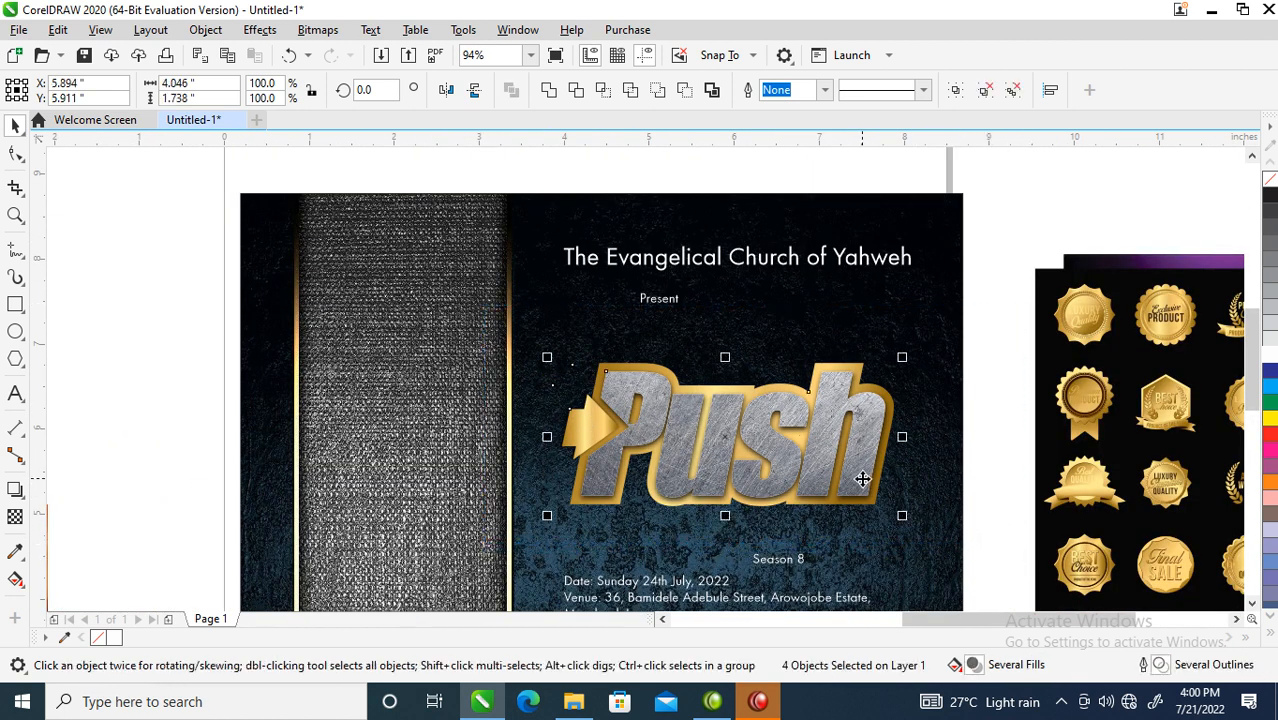
left_click_drag(873, 479, 234, 289)
right_click(234, 289)
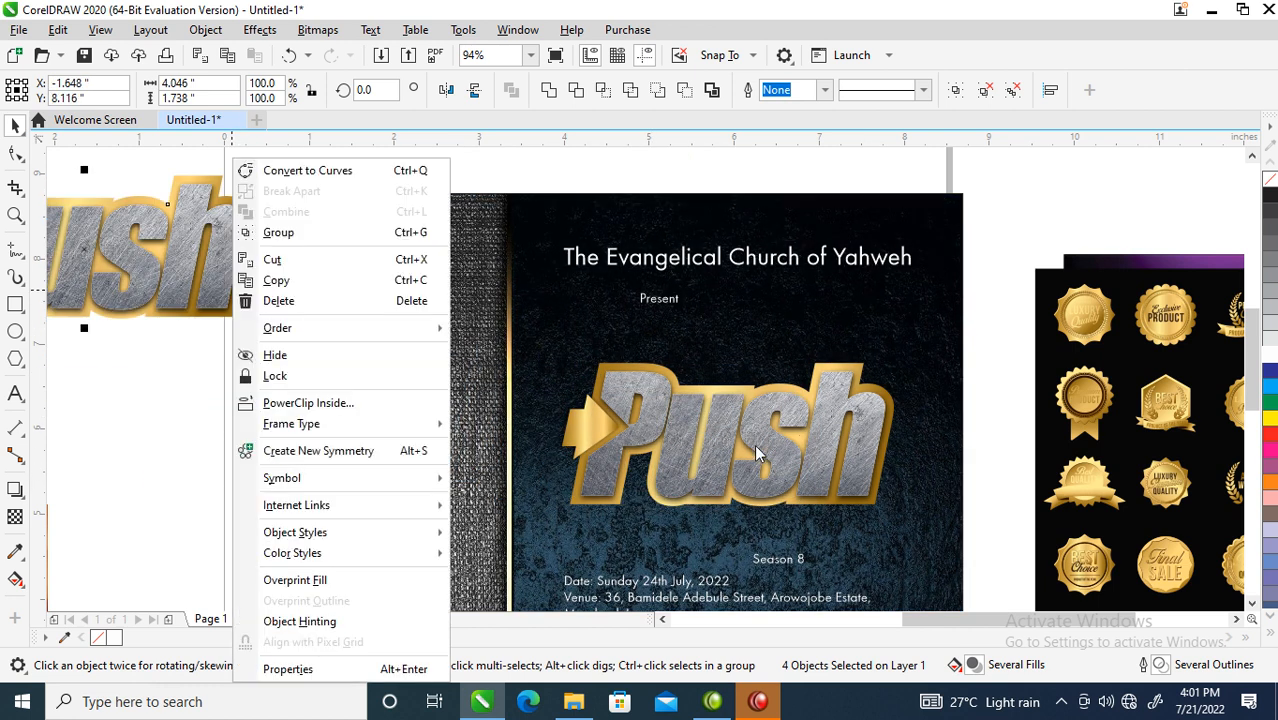
key("Escape")
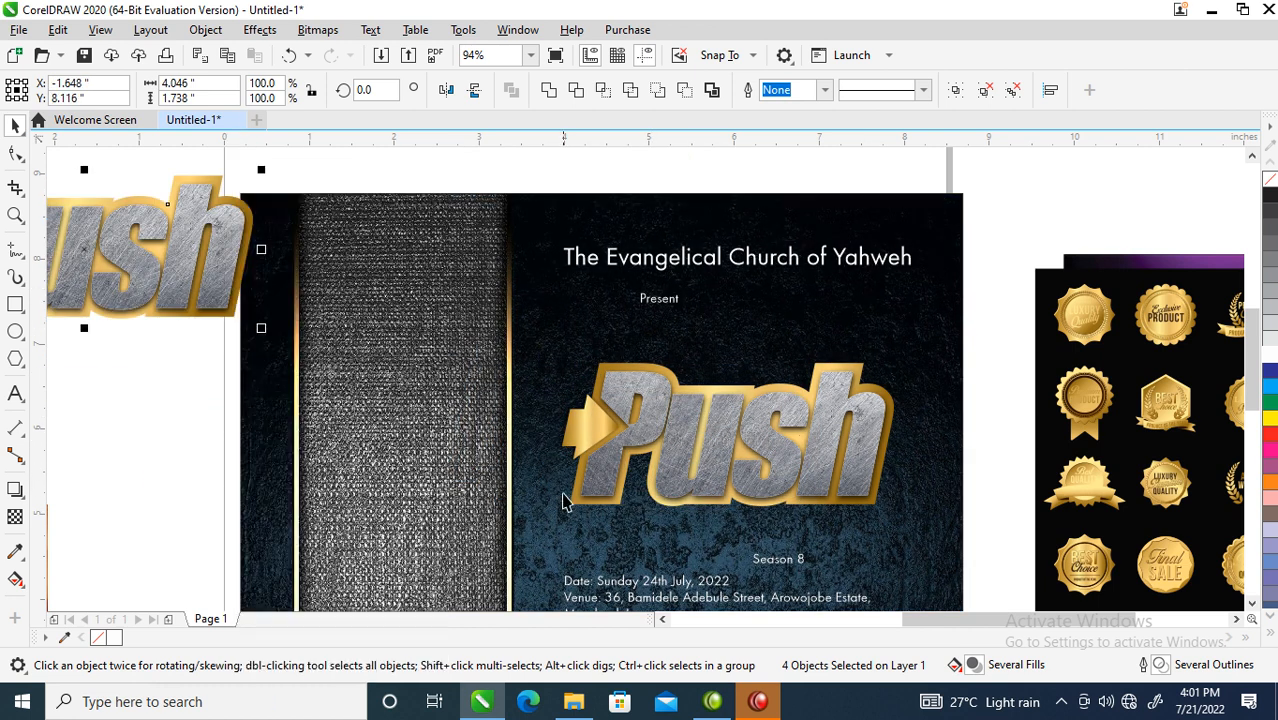
- Group the four on-page logo pieces and convert them to a 300 dpi CMYK bitmap
key("ctrl+g")
left_click_drag(470, 318, 976, 519)
key("ctrl+g")
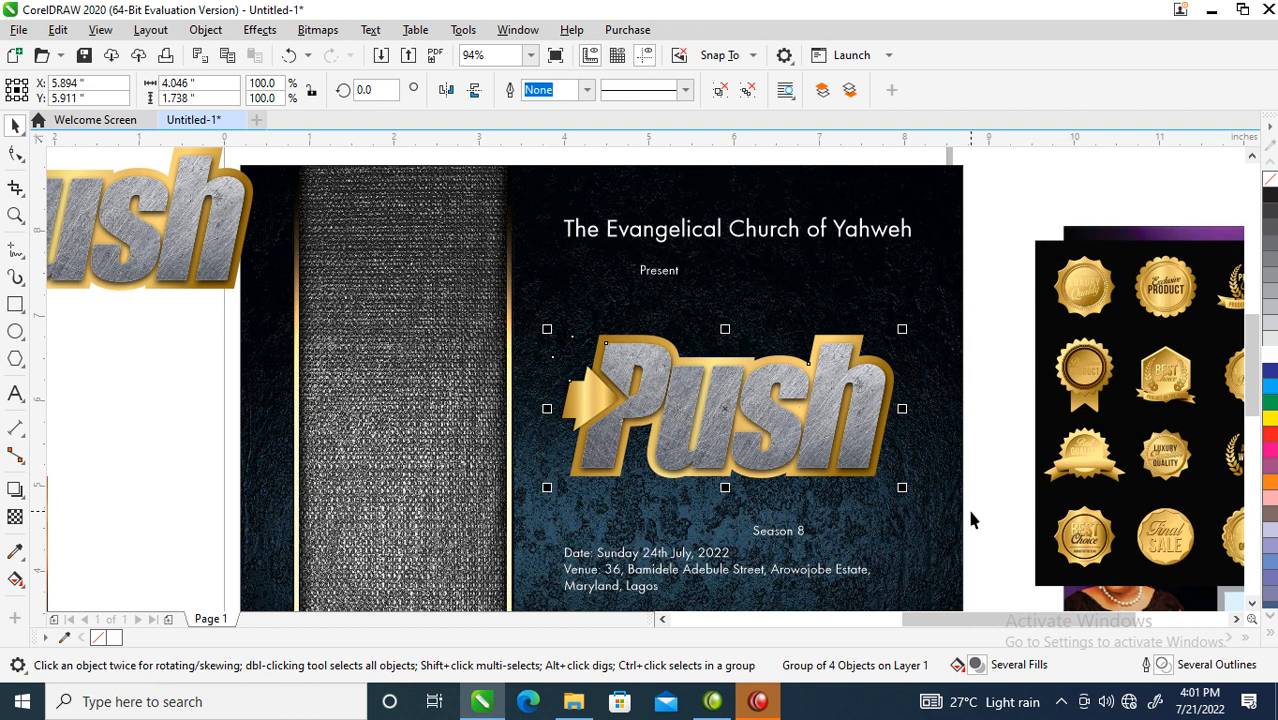
key("alt+b")
key("Return")
key("Return")
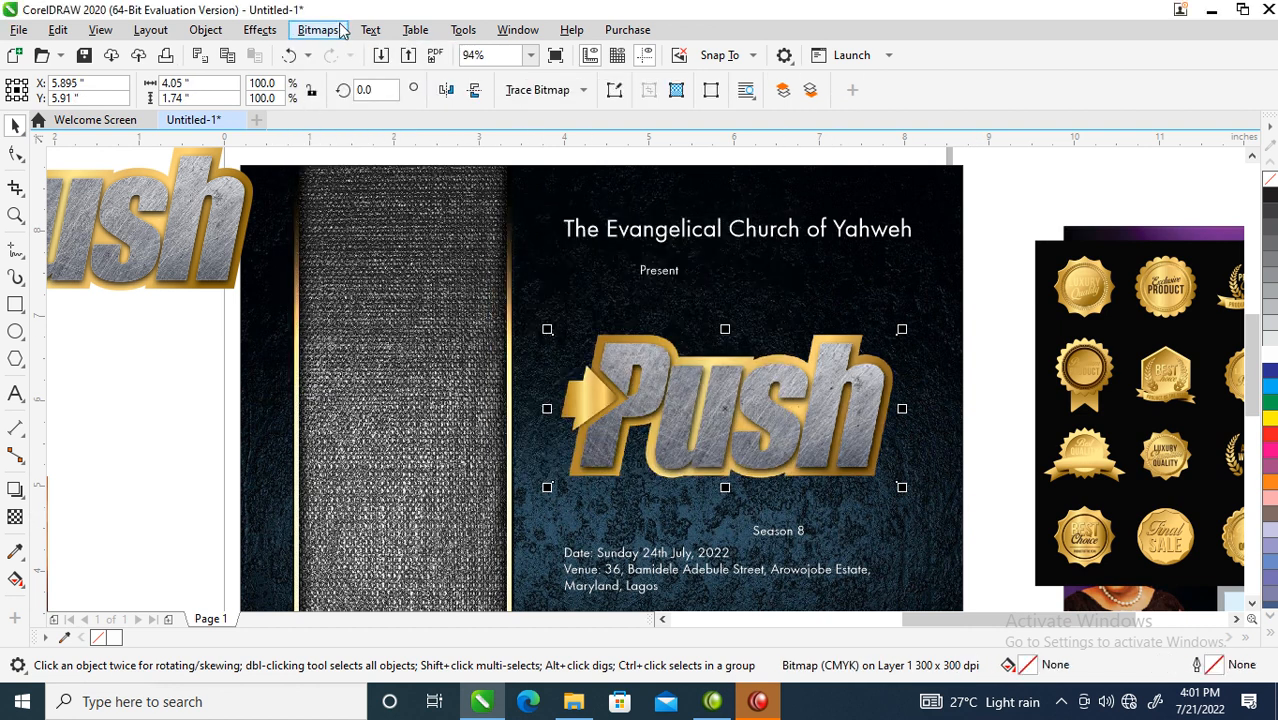
left_click(206, 29)
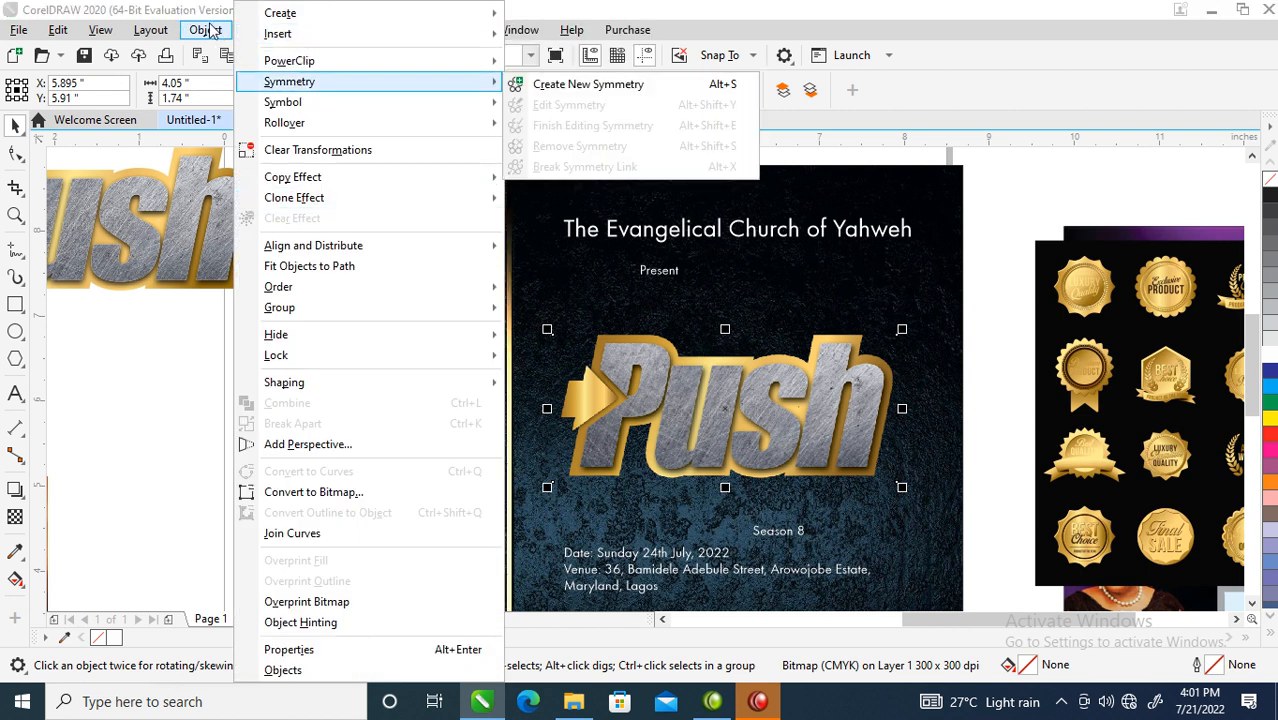
left_click(206, 29)
left_click(281, 34)
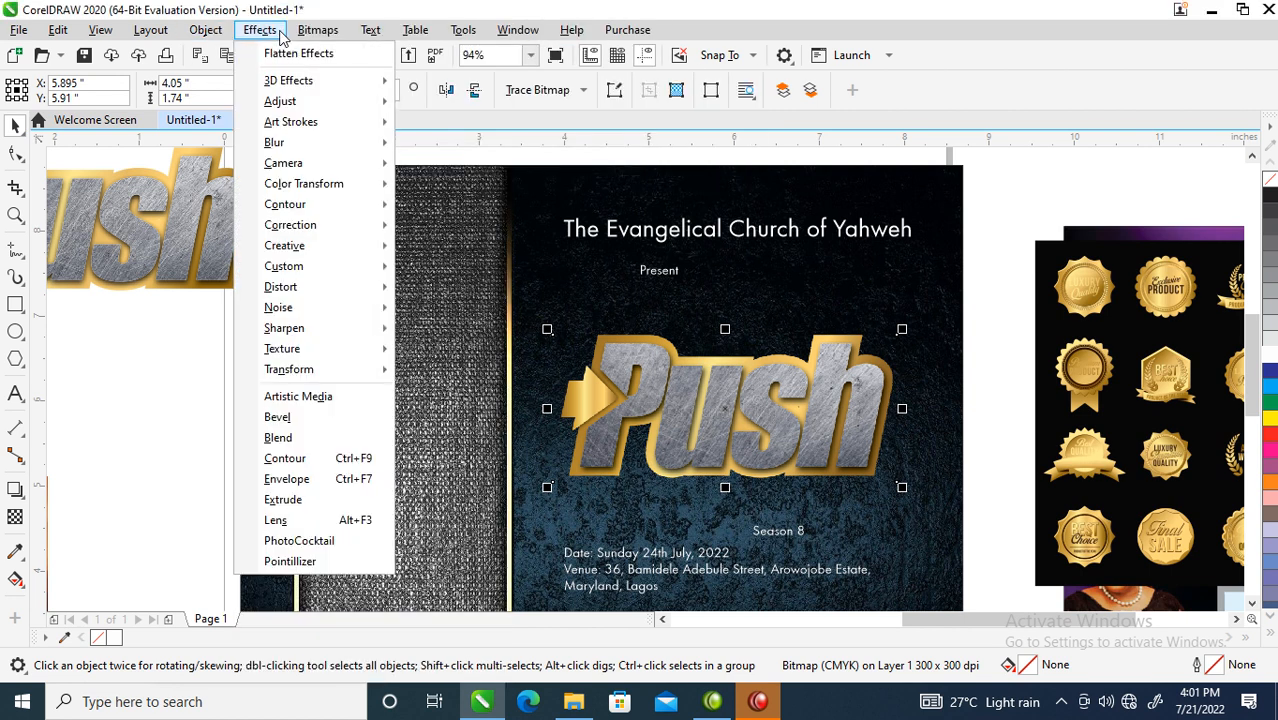
mouse_move(339, 31)
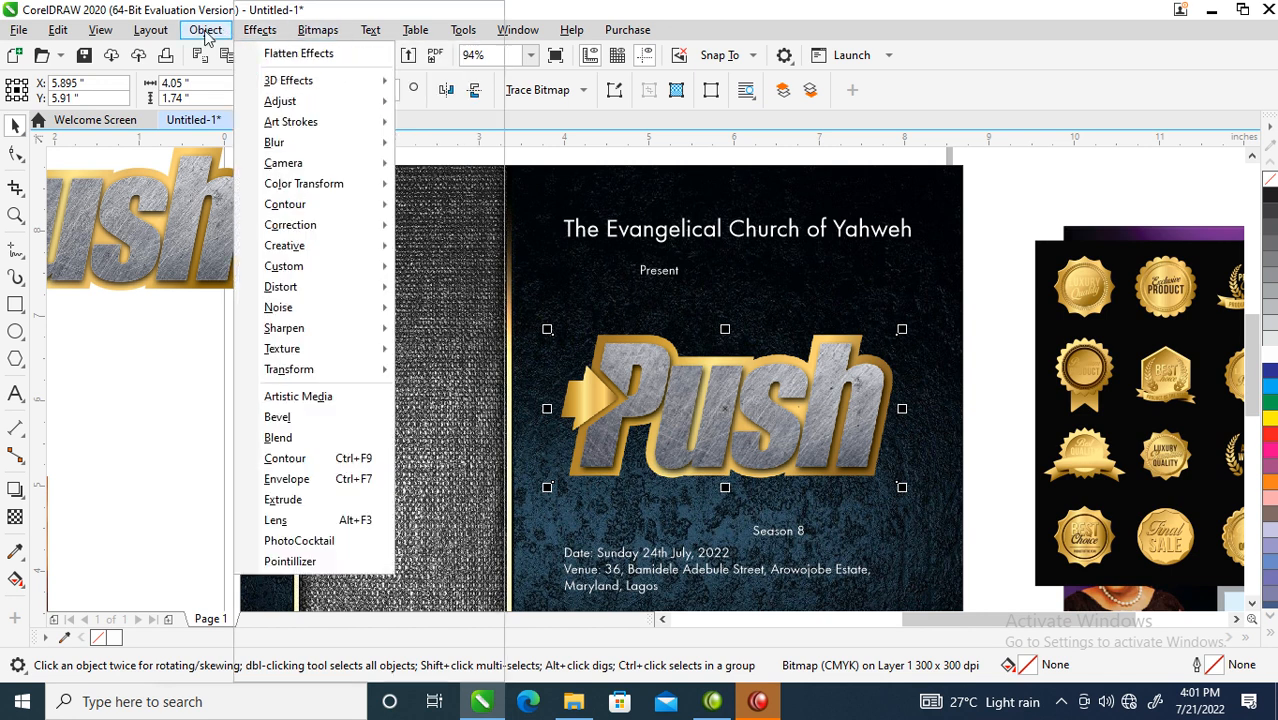
left_click(205, 31)
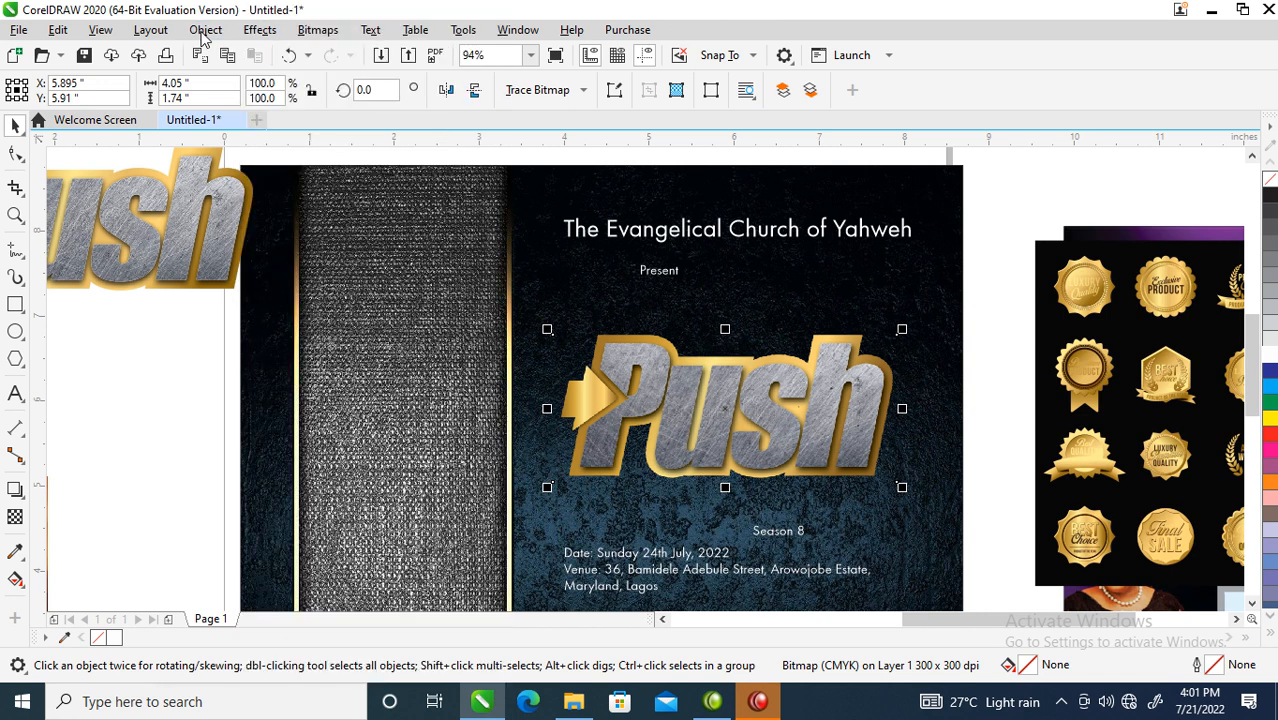
left_click(259, 30)
mouse_move(322, 102)
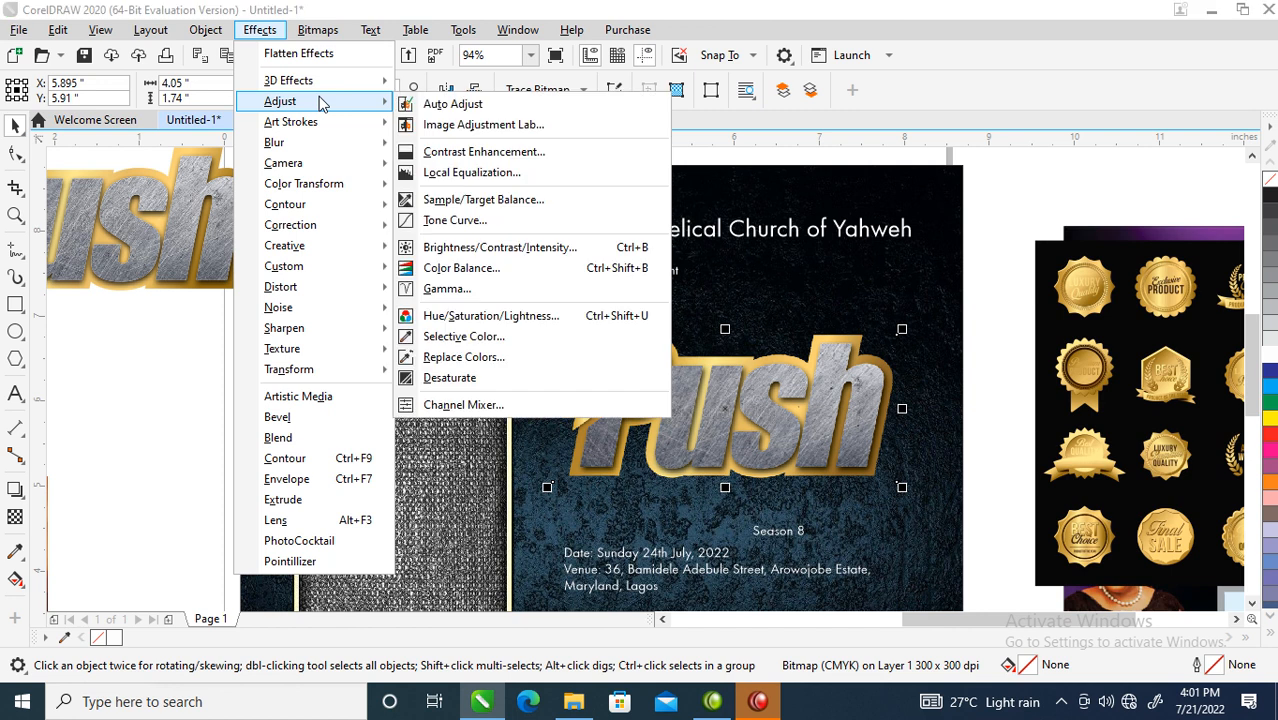
left_click(466, 222)
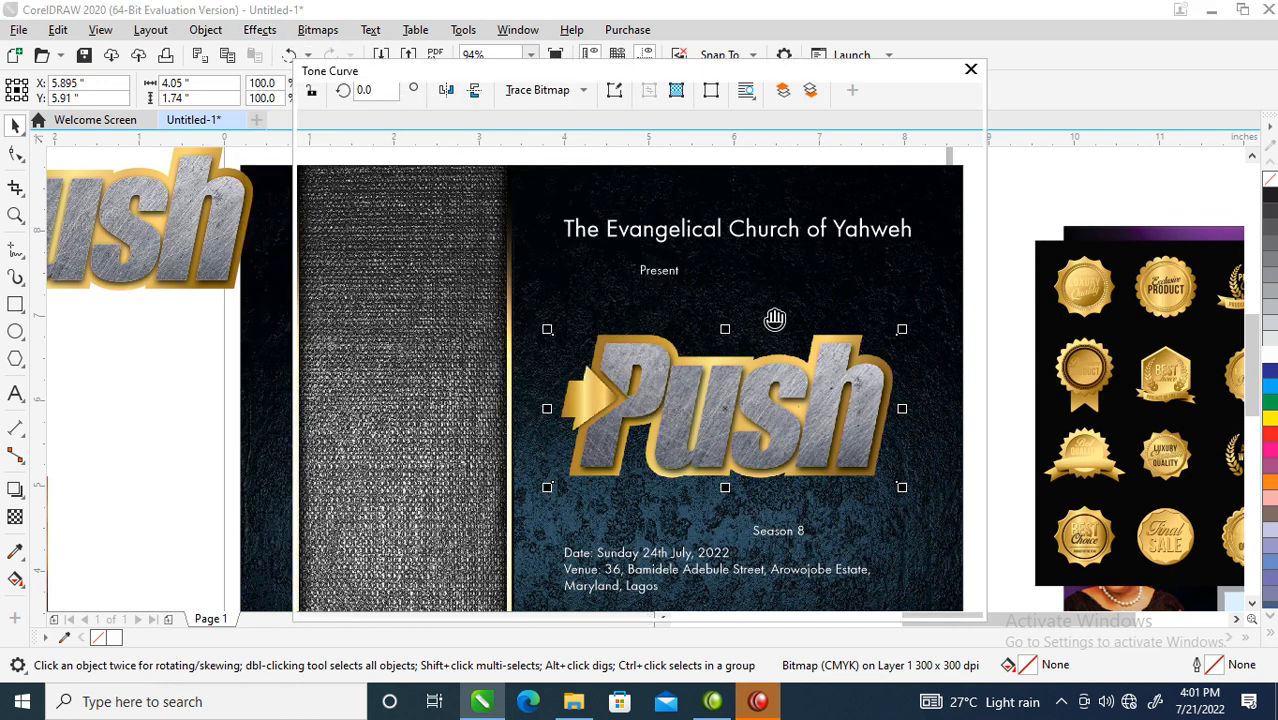
left_click_drag(631, 80, 1183, 84)
left_click_drag(1048, 246, 988, 291)
left_click_drag(1047, 253, 1041, 239)
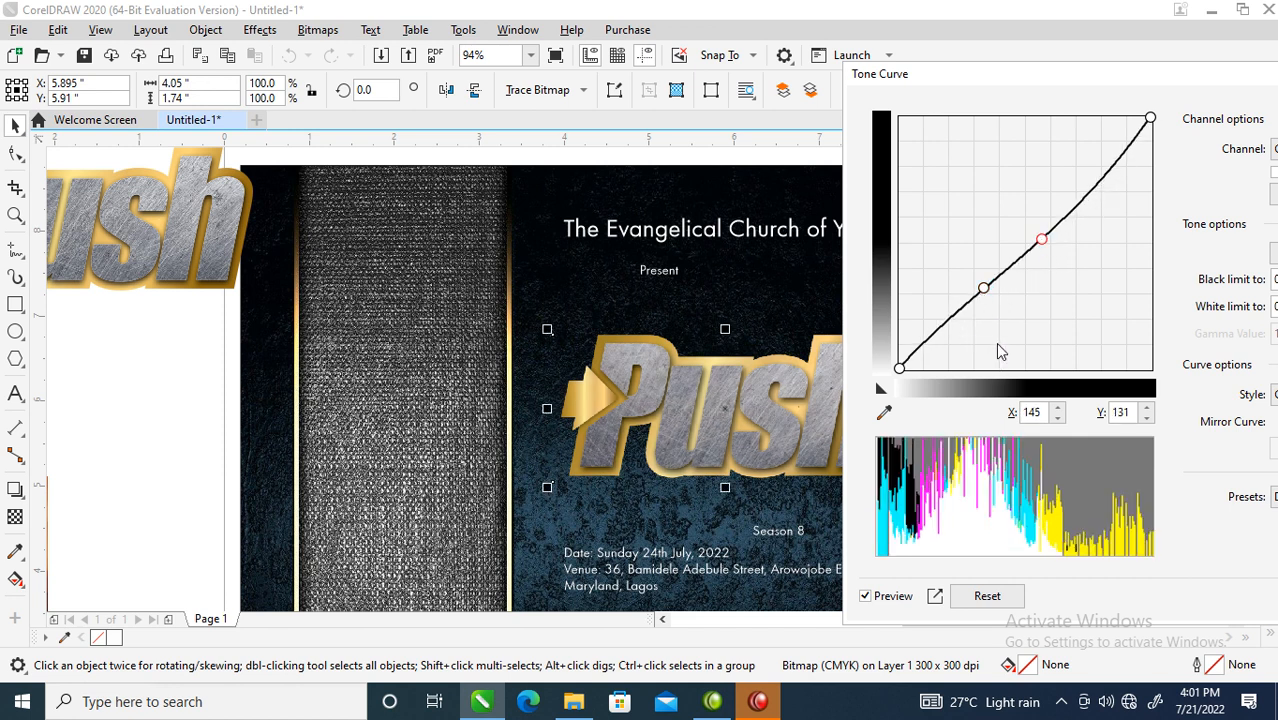
key("Return")
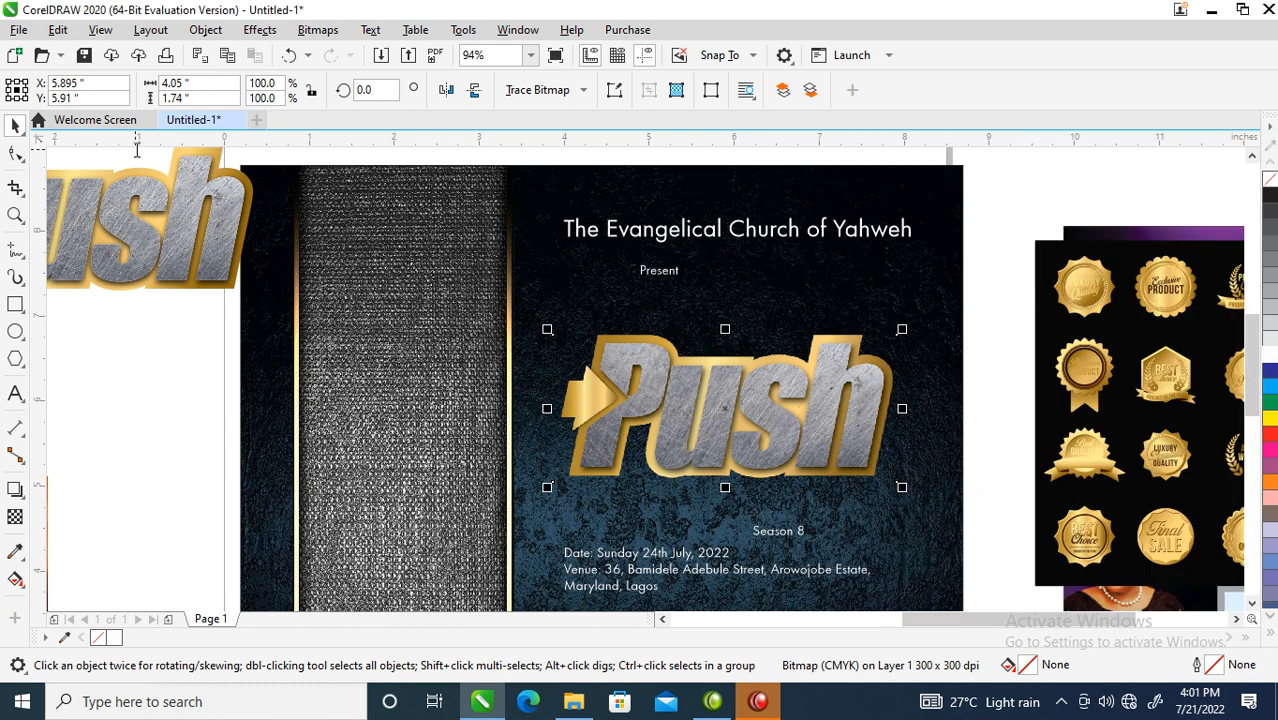
left_click(259, 29)
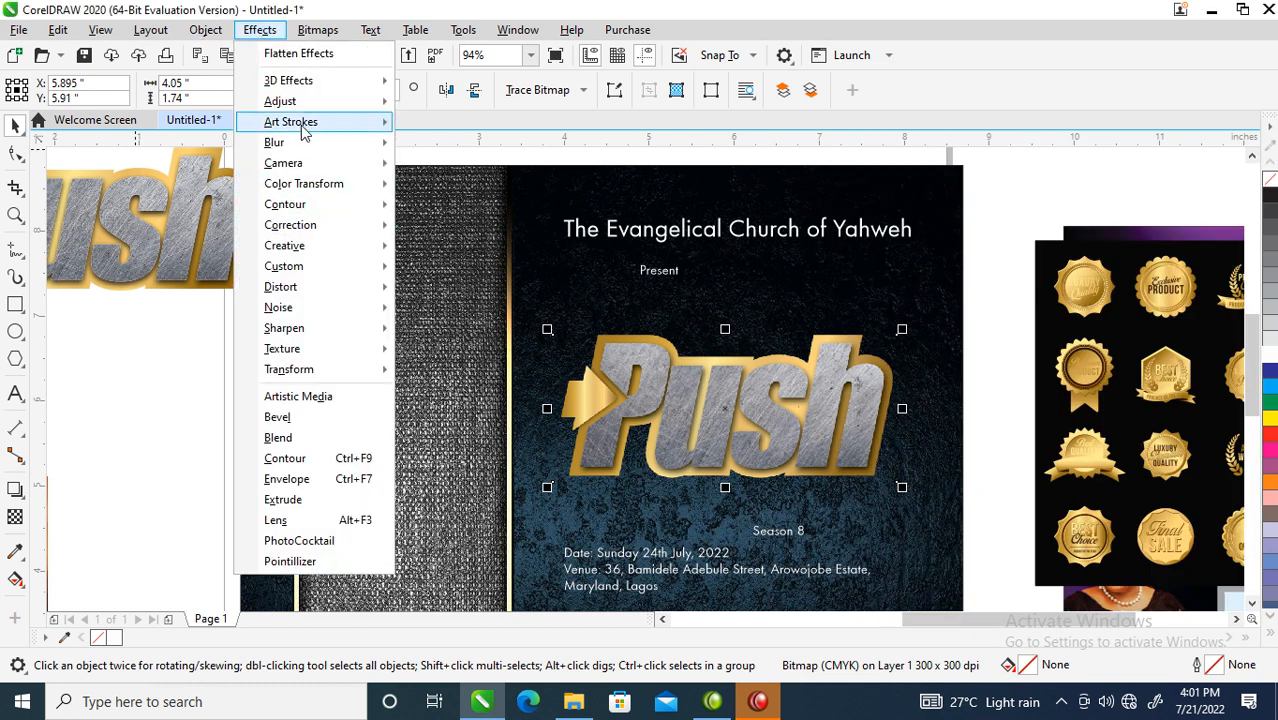
- Reset and bend the Push logo's tone curve to darken it
mouse_move(297, 103)
left_click(465, 223)
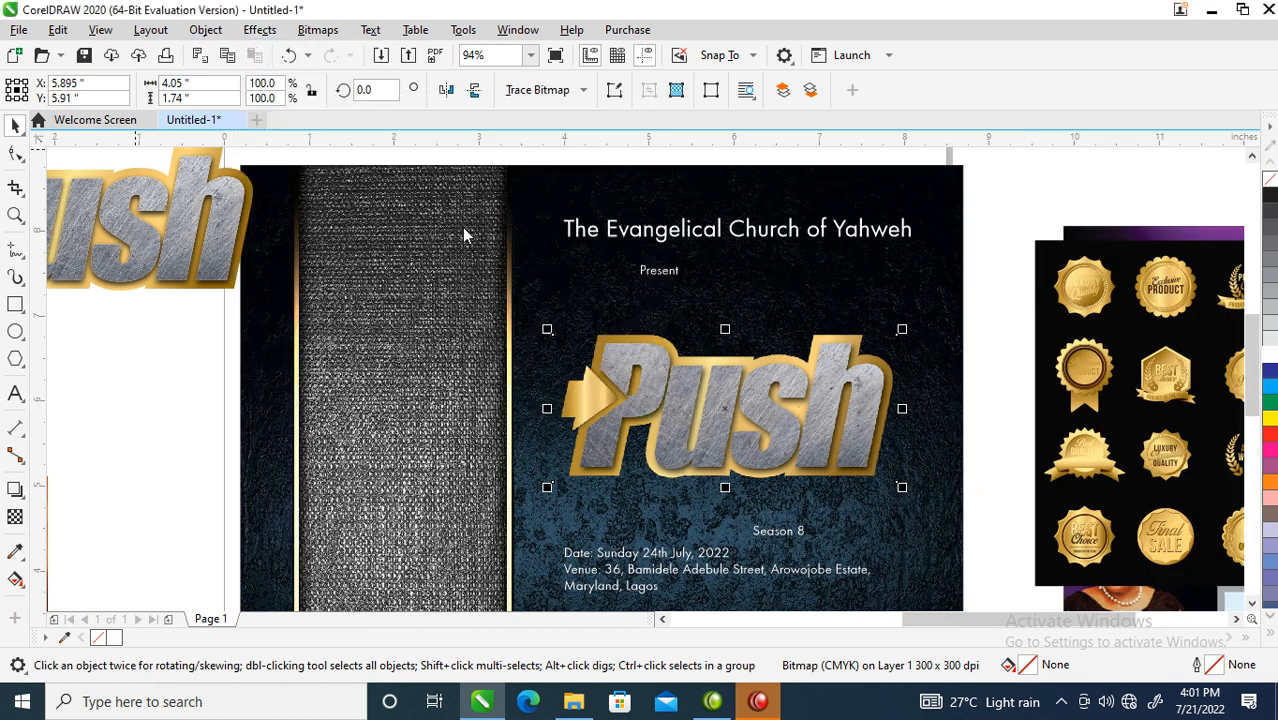
left_click_drag(535, 77, 1016, 55)
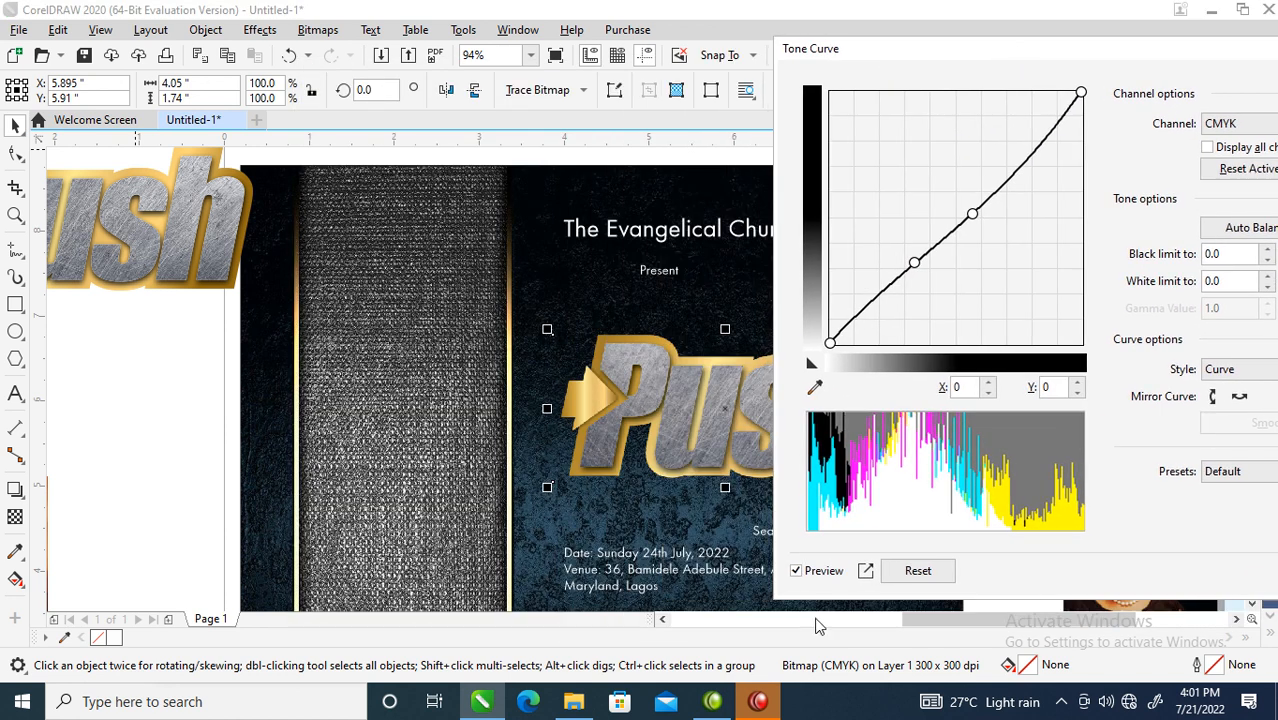
left_click(918, 570)
left_click_drag(950, 228, 938, 190)
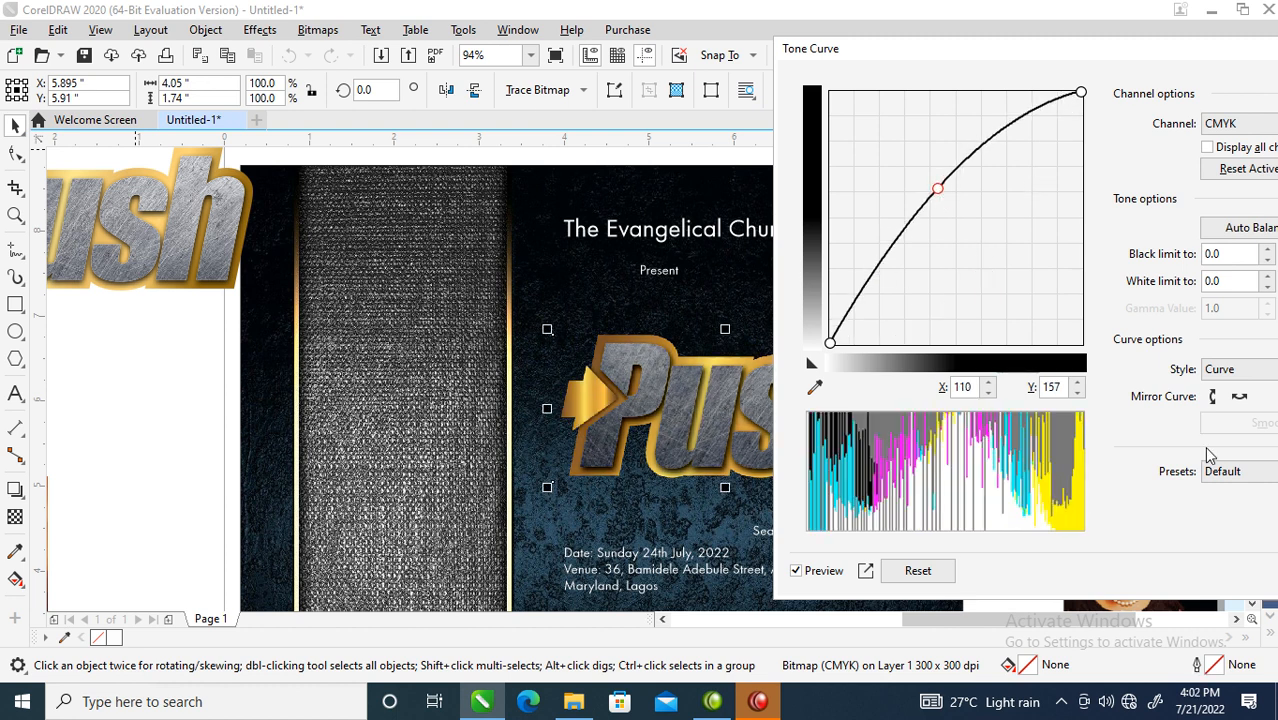
key("Return")
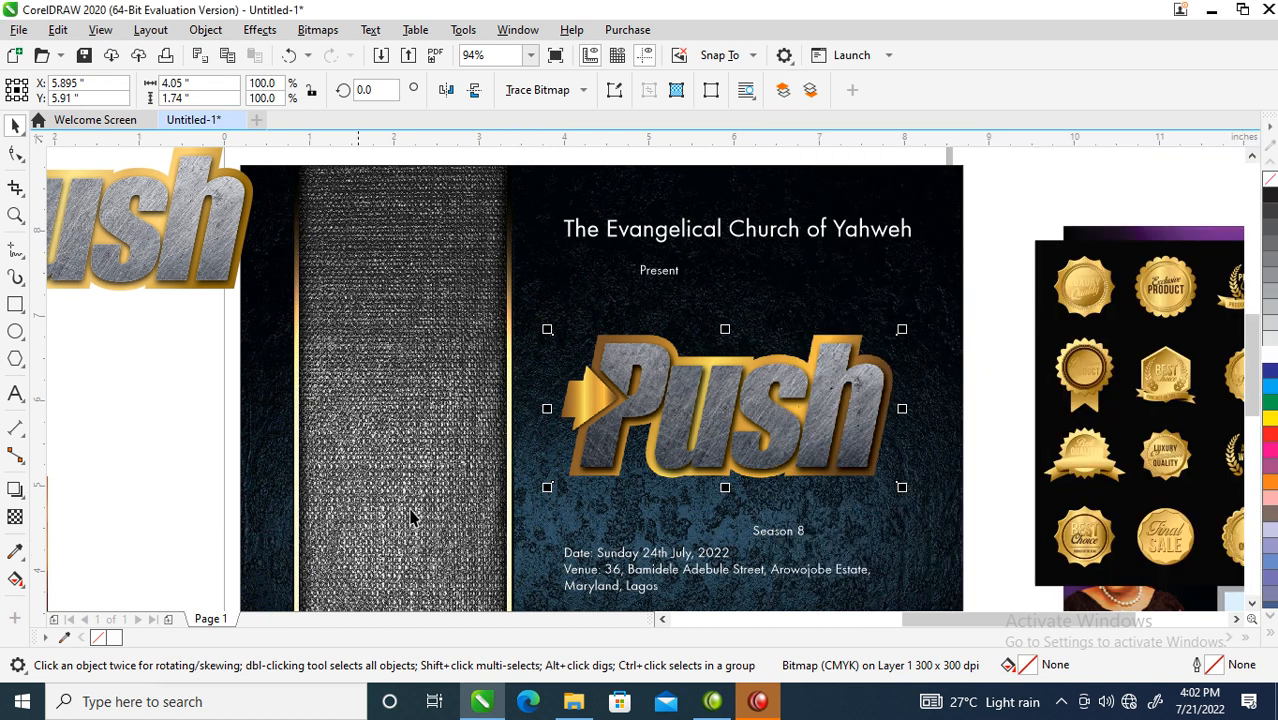
key("alt+b")
key("Escape")
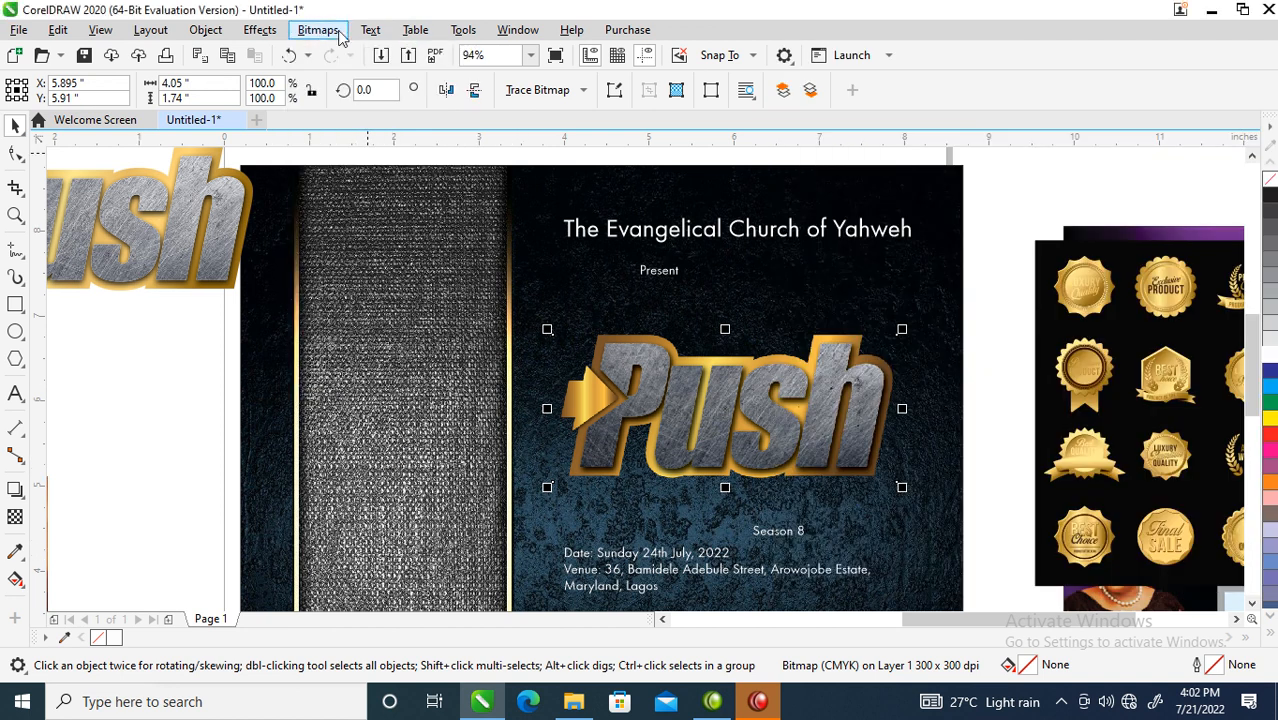
- Reapply an S-shaped tone curve with raised midtones to boost the logo's contrast
left_click(259, 31)
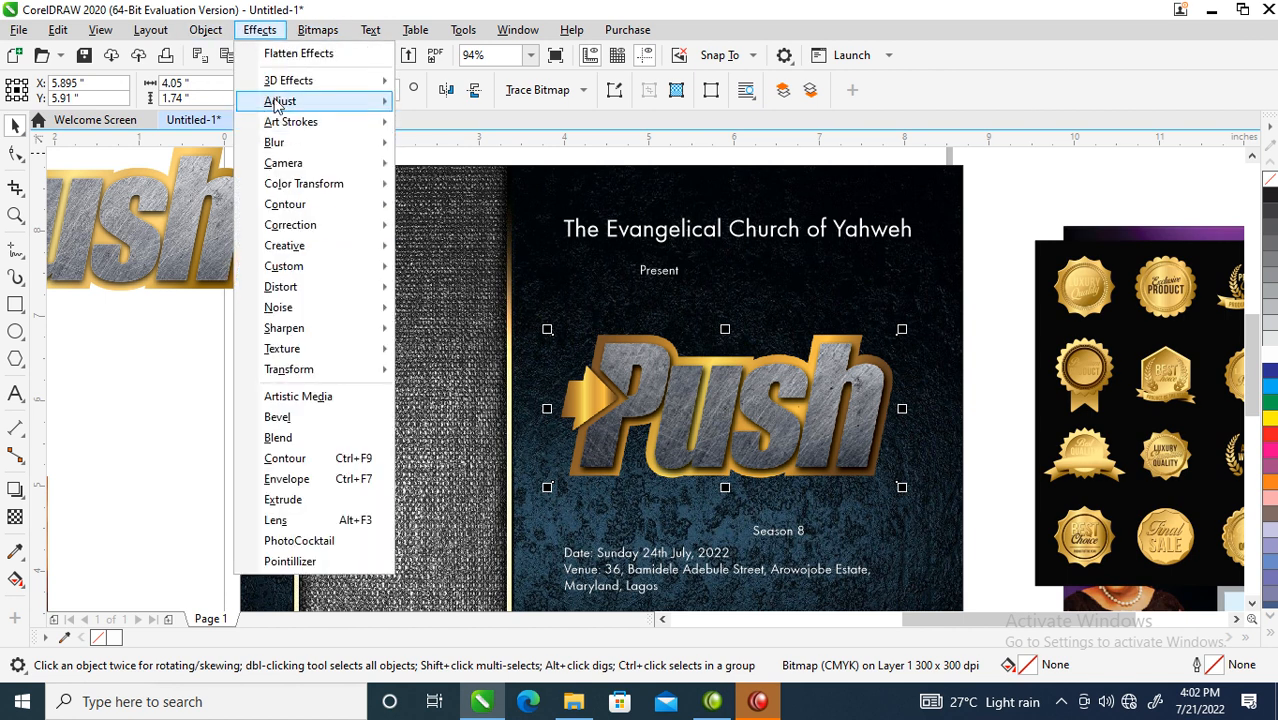
mouse_move(280, 102)
left_click(476, 222)
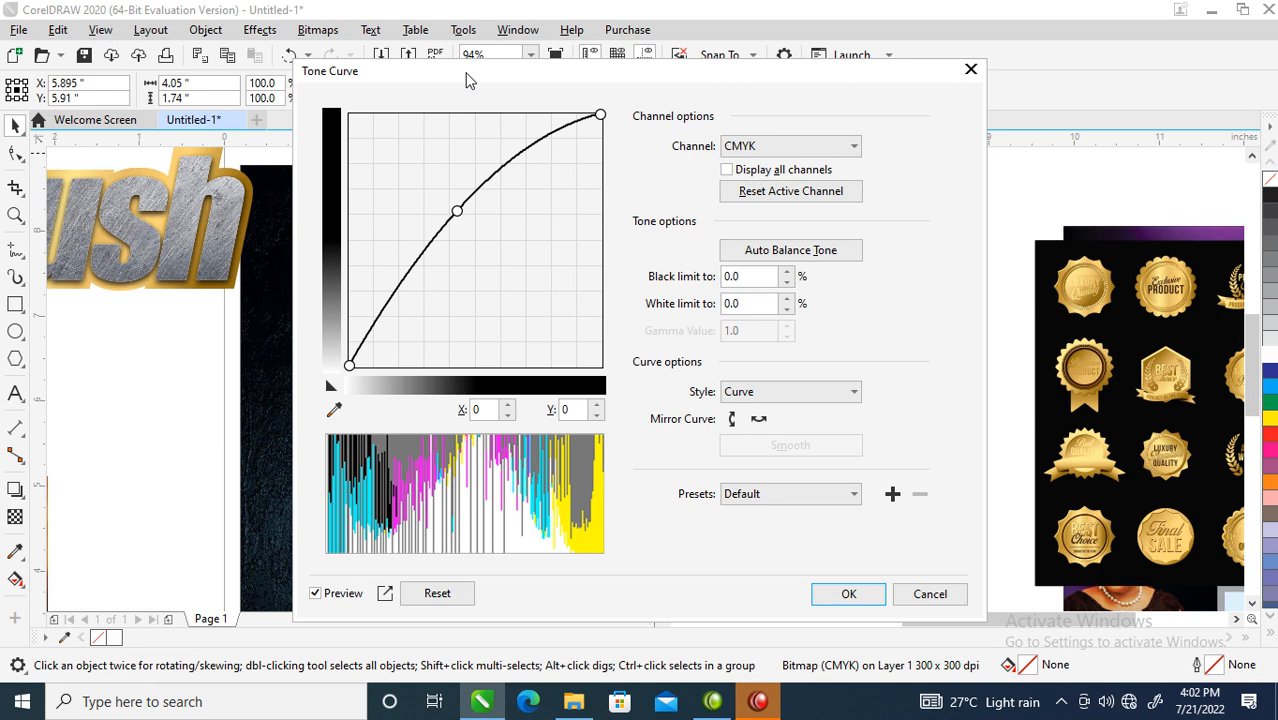
left_click_drag(470, 80, 1053, 121)
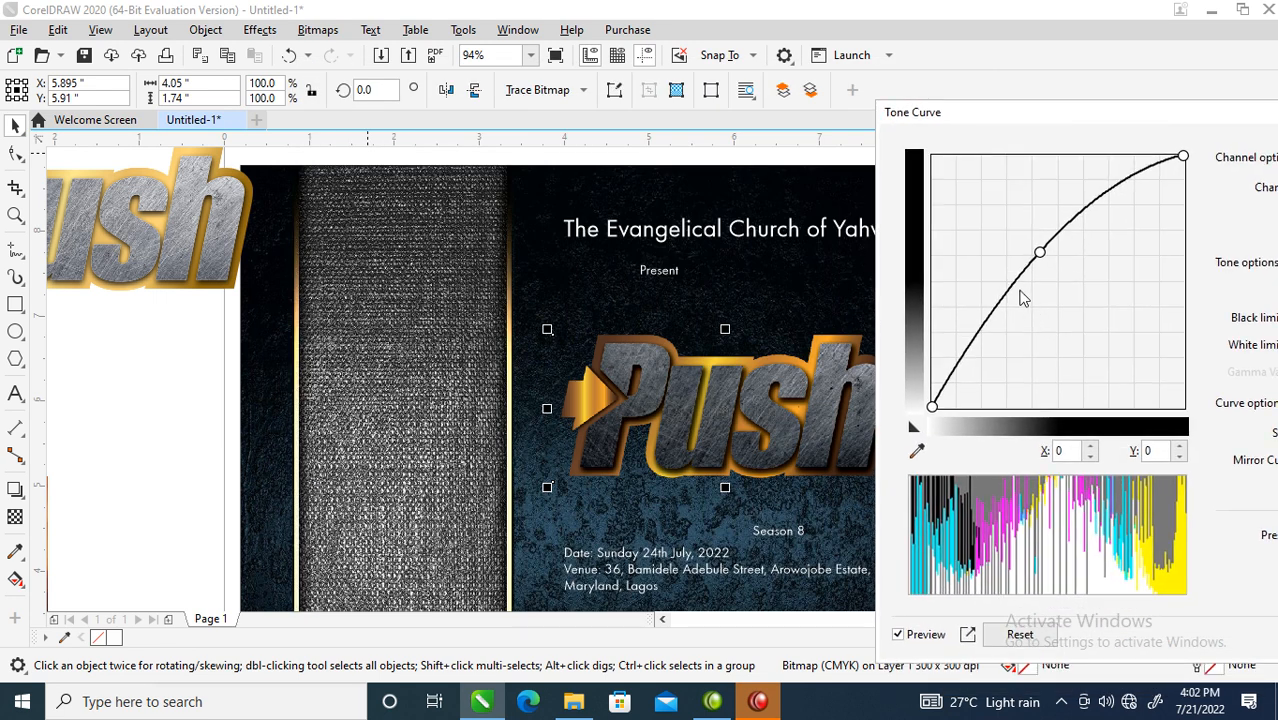
left_click_drag(1012, 288, 1058, 266)
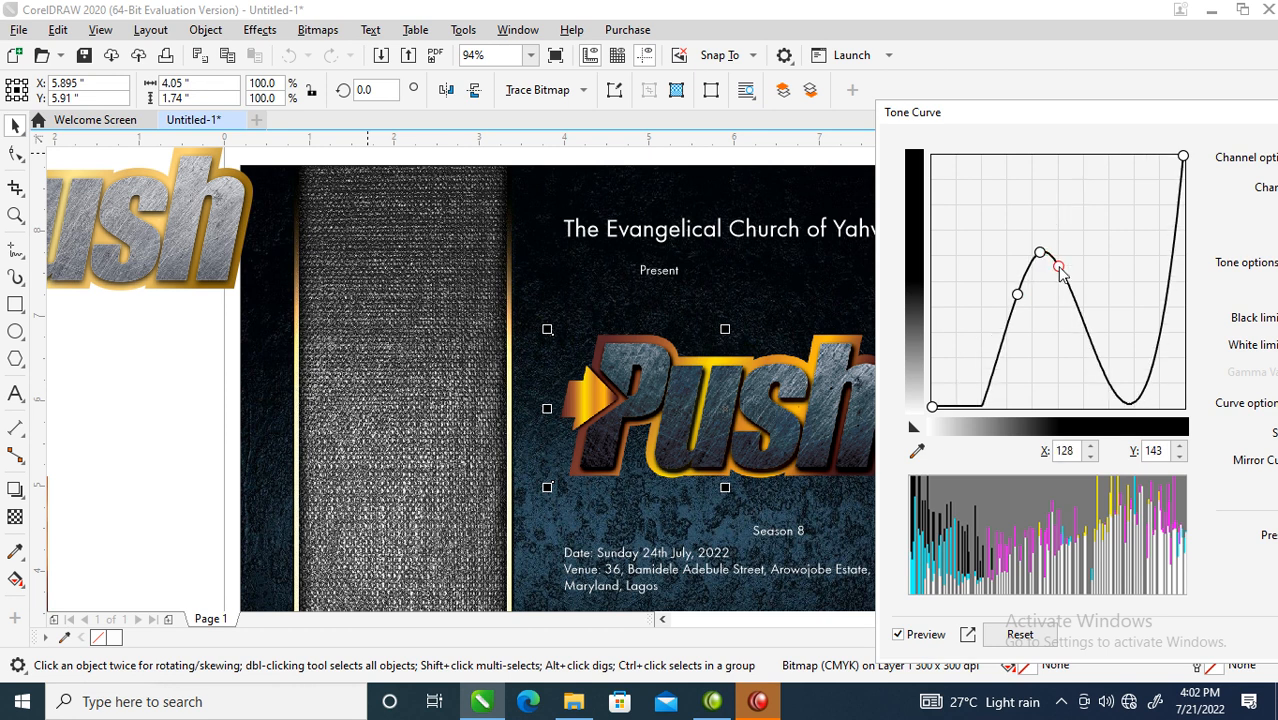
left_click(1020, 634)
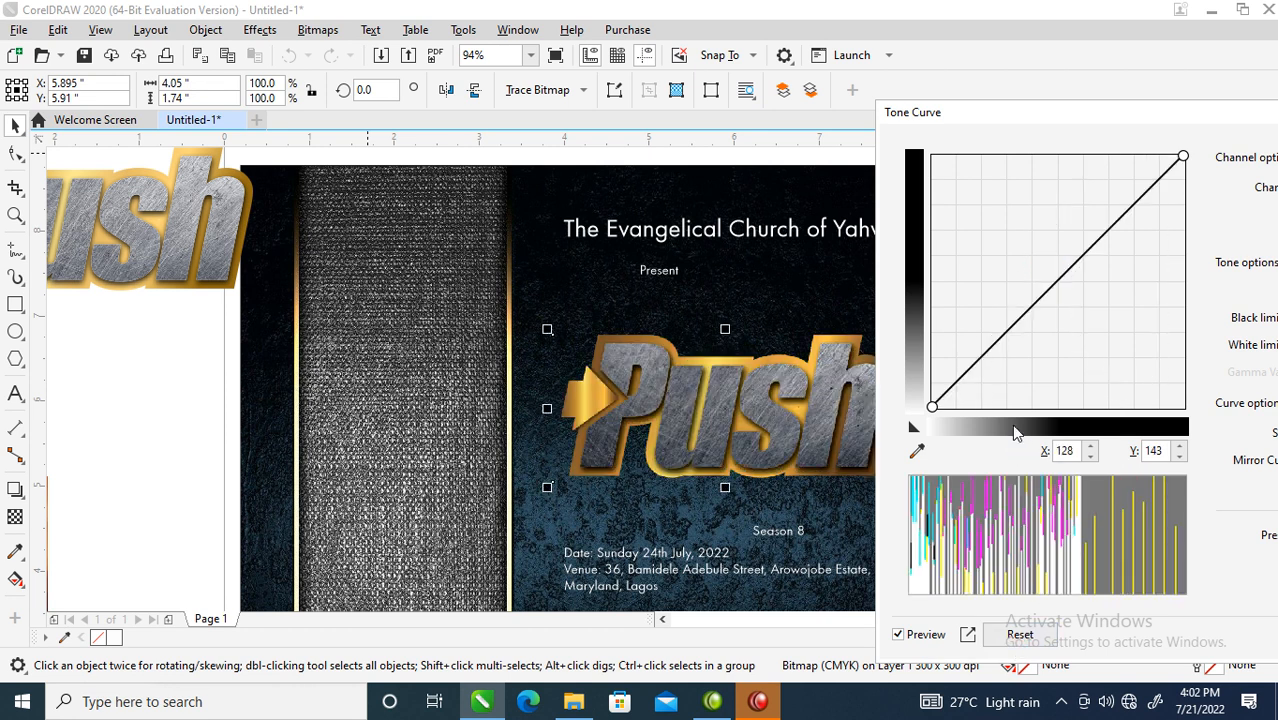
left_click_drag(1068, 276, 1031, 316)
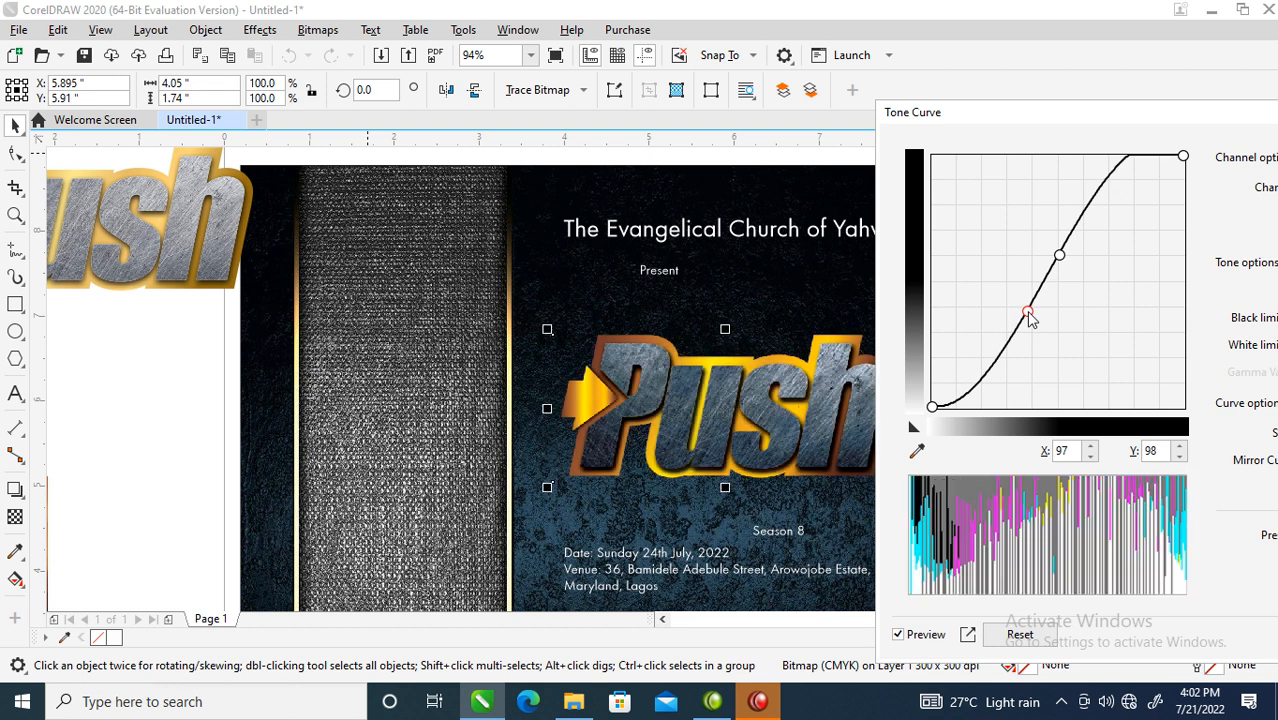
left_click(1220, 633)
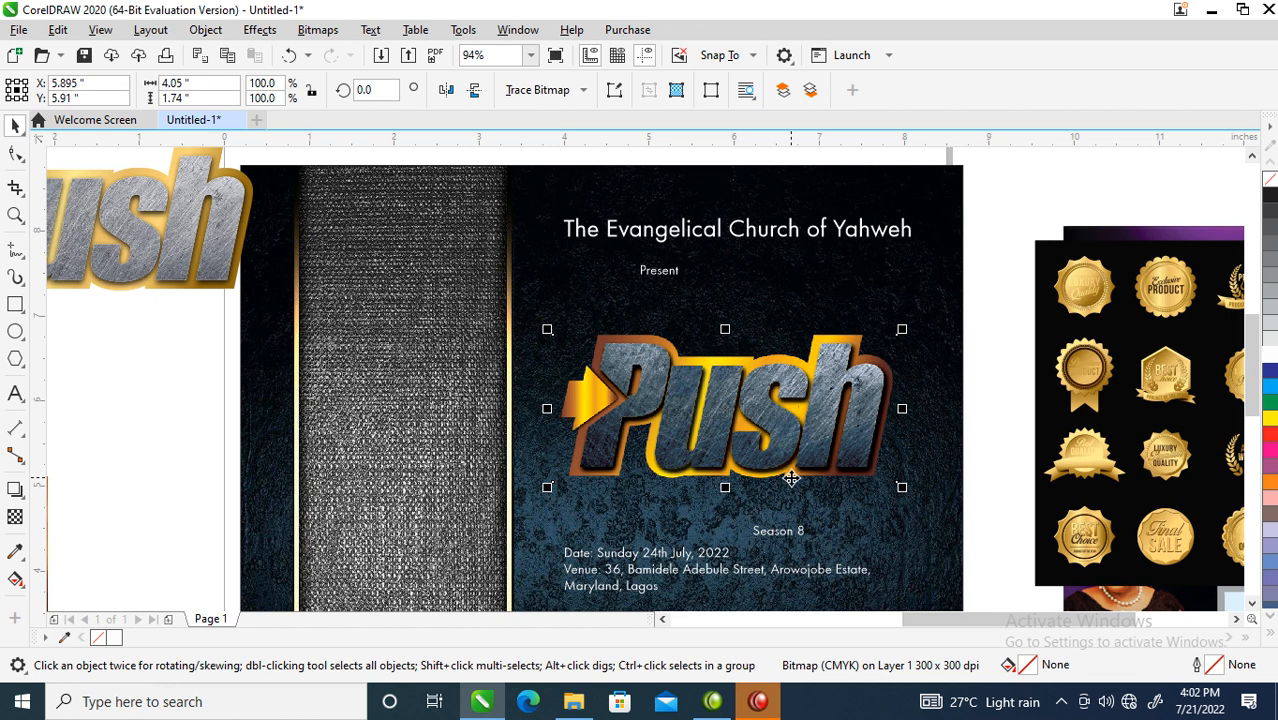
key("F4")
key("F3")
key("F2")
left_click_drag(622, 258, 882, 432)
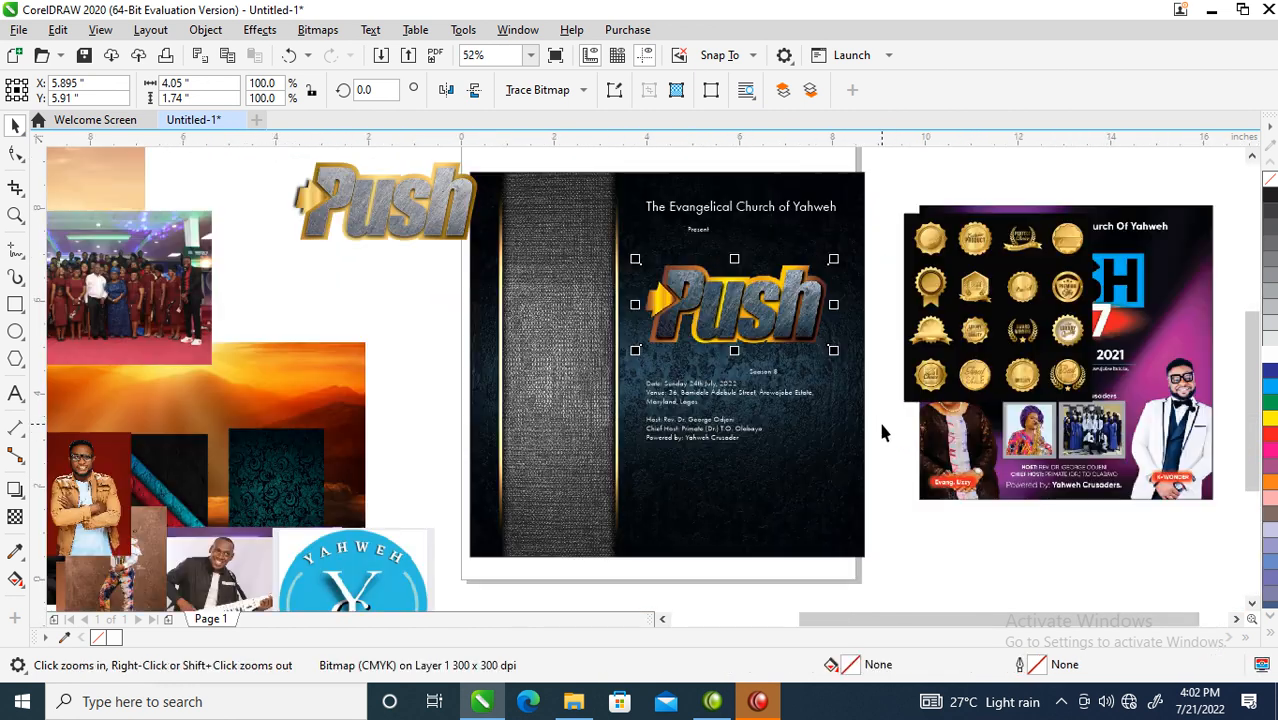
- Move the framed flyer background aside and extract its image from the PowerClip
key("space")
left_click(845, 335)
left_click_drag(845, 339, 527, 359)
right_click(448, 316)
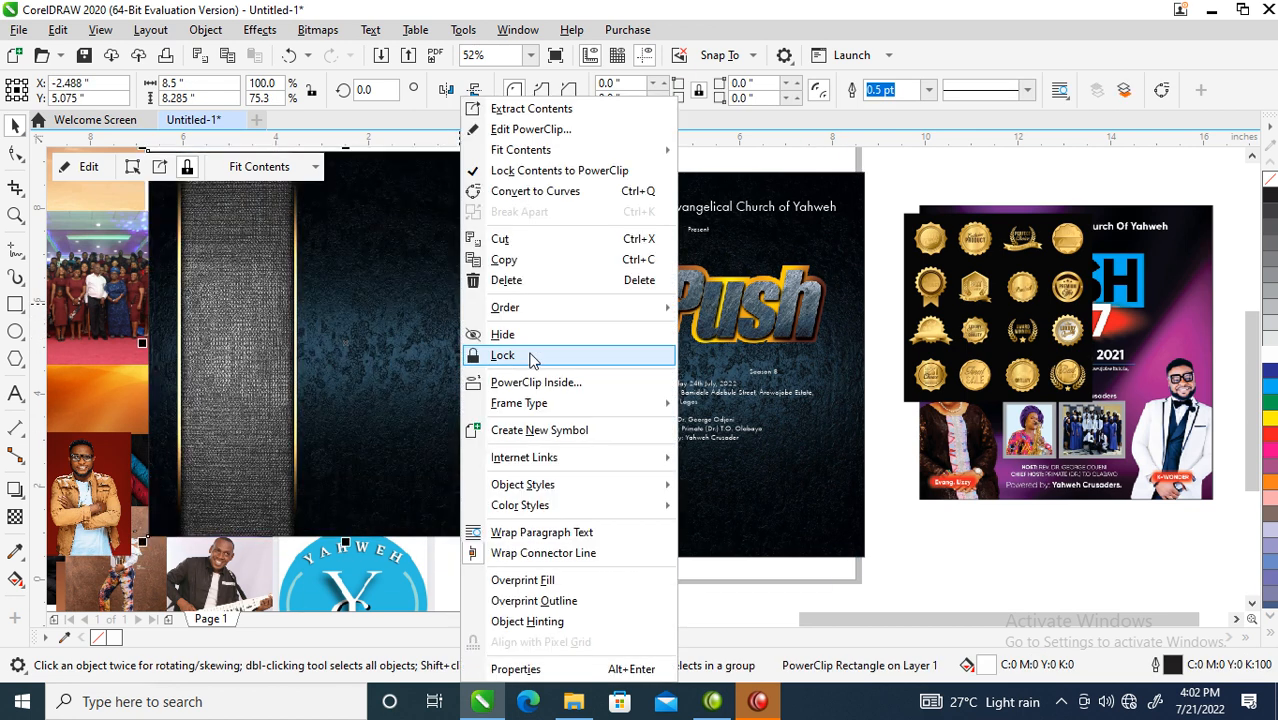
left_click(561, 112)
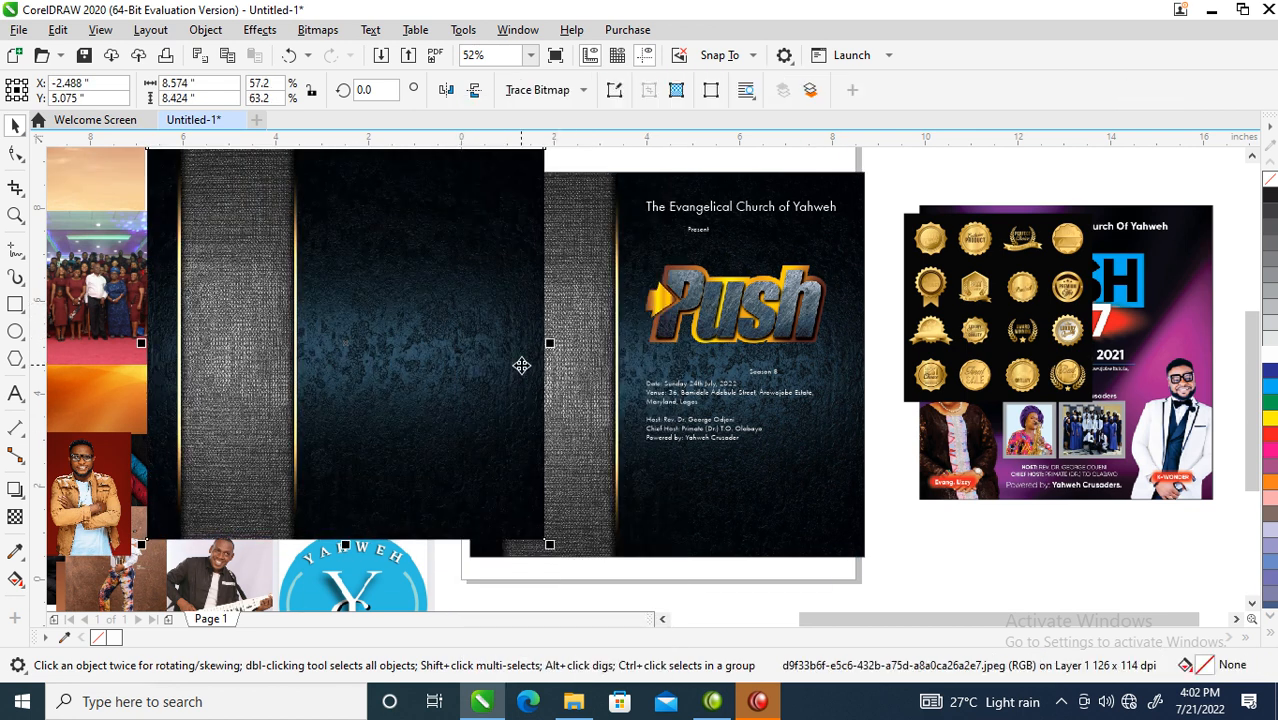
- Convert the extracted image to a bitmap and apply a softening Tone Curve
key("alt+b")
key("Return")
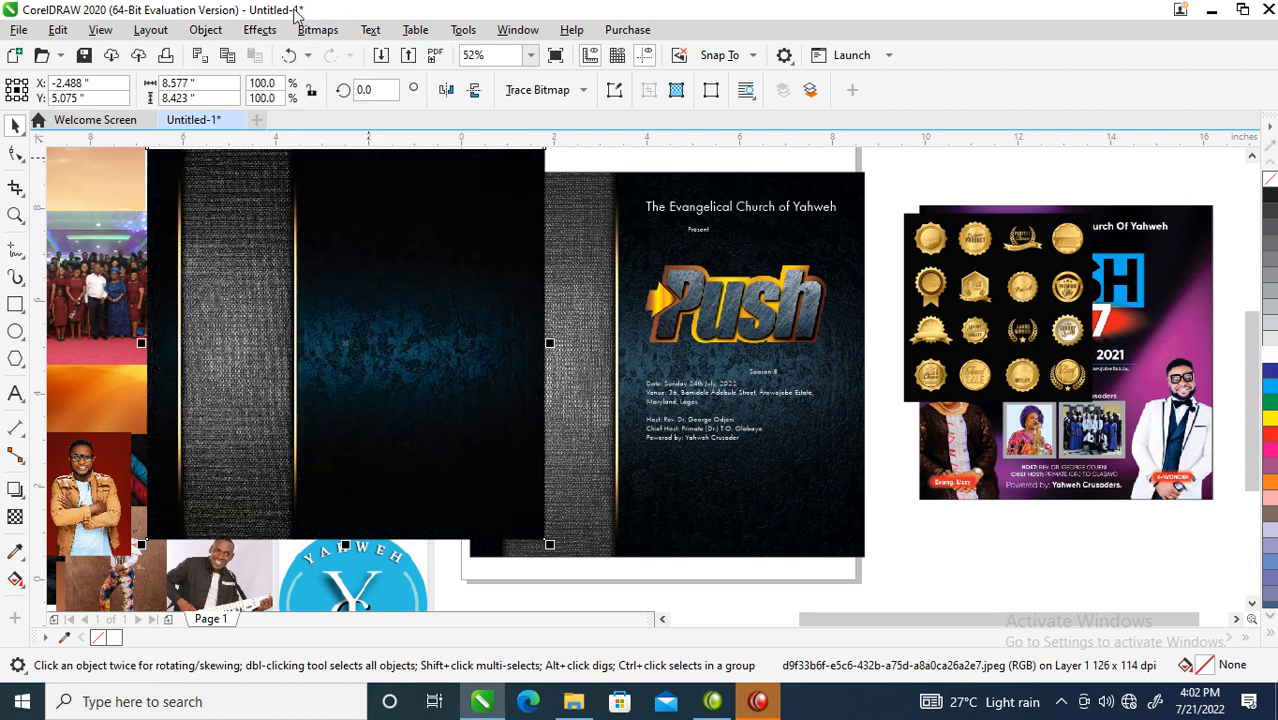
left_click(259, 29)
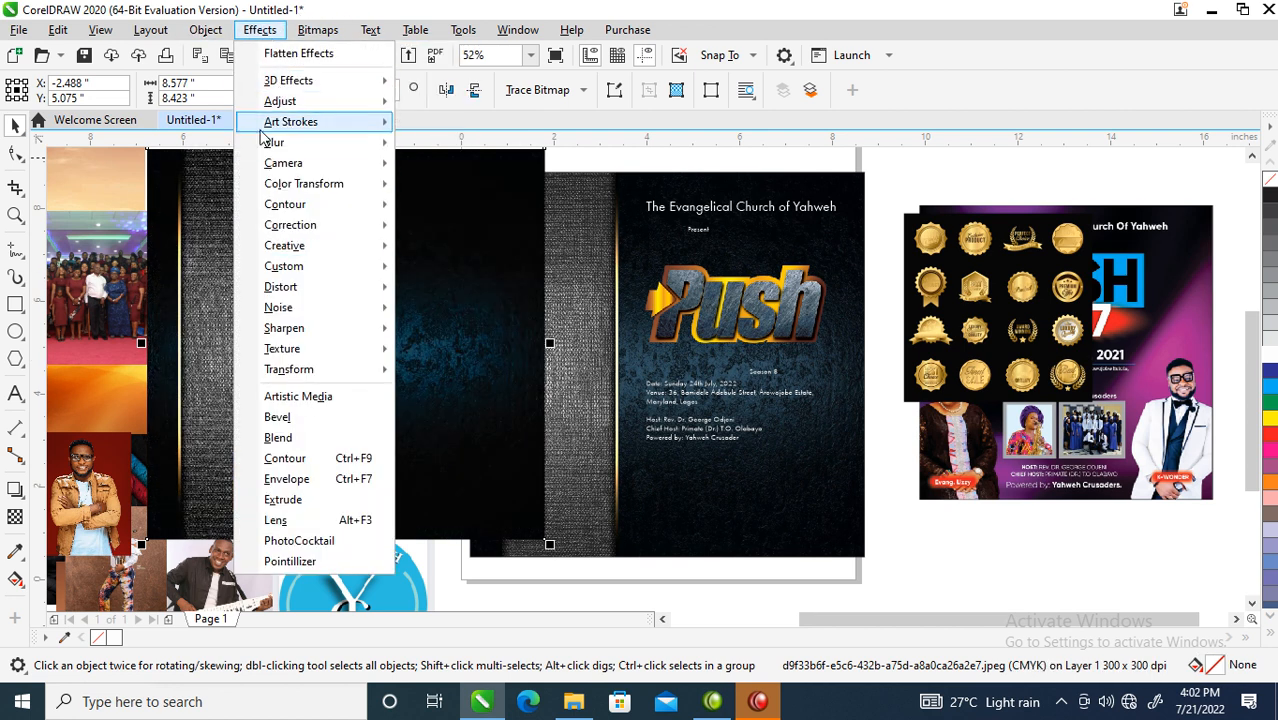
mouse_move(291, 106)
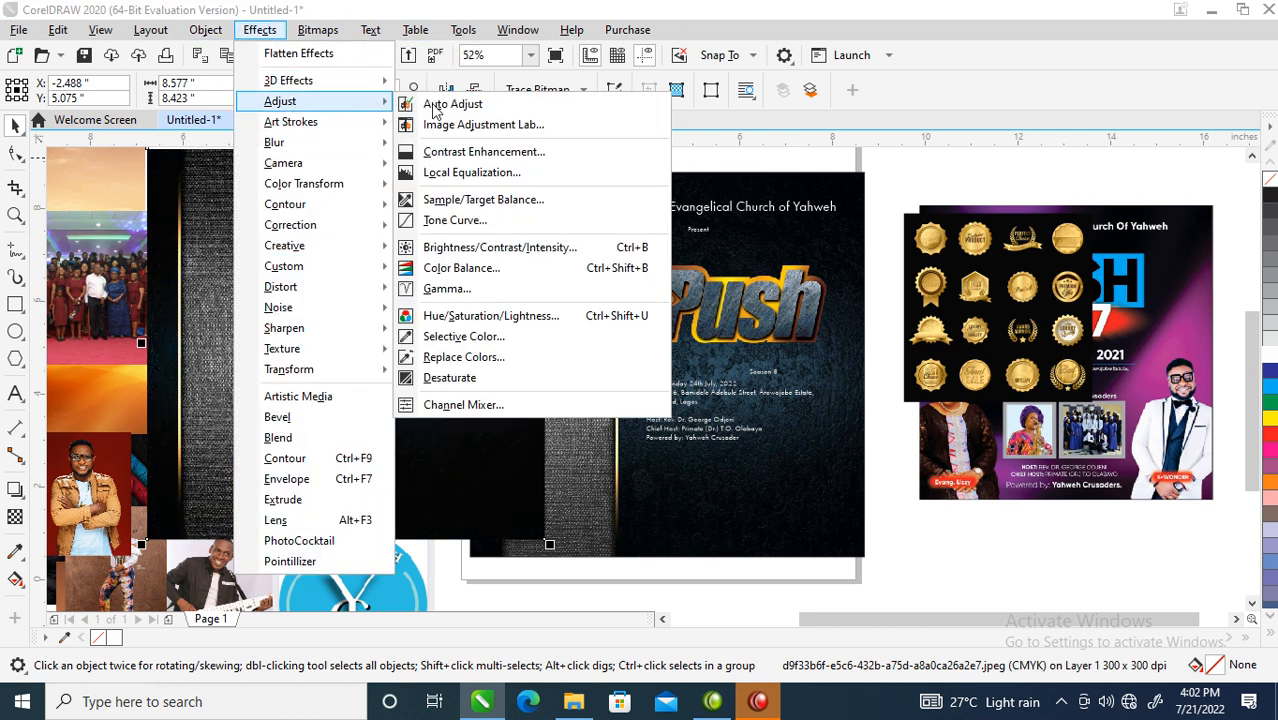
left_click(451, 222)
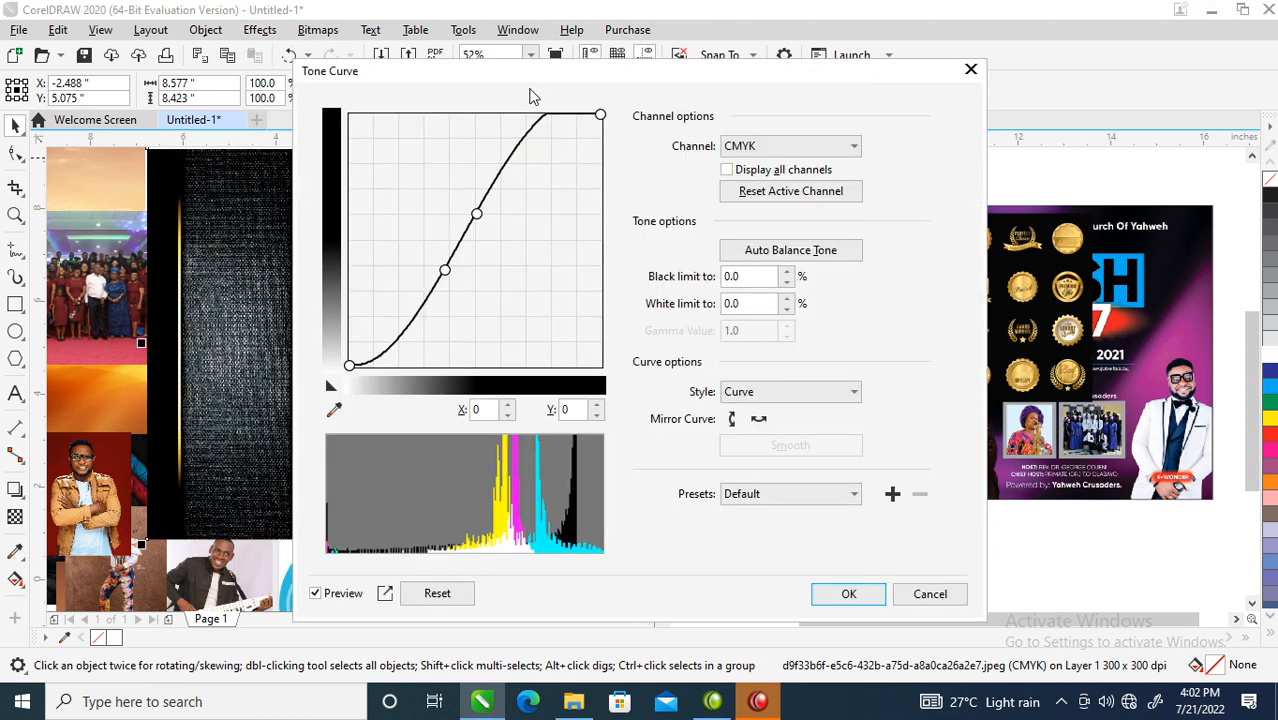
left_click_drag(502, 80, 723, 105)
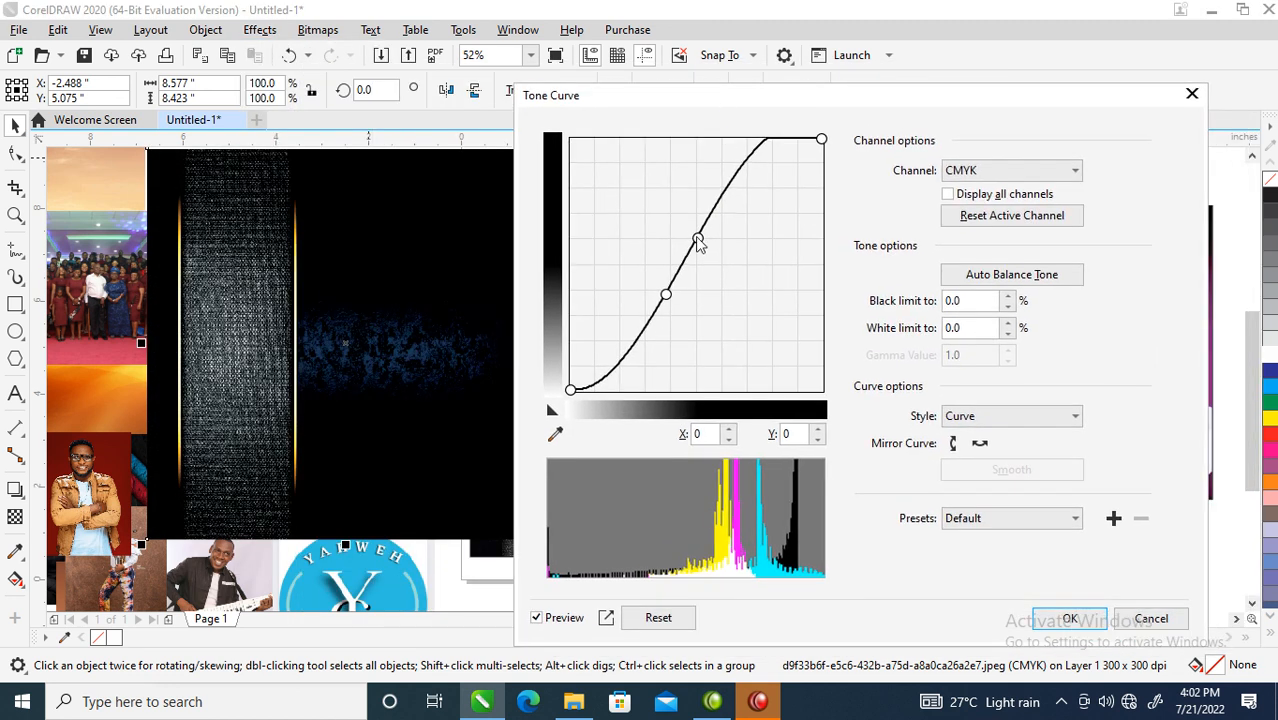
left_click_drag(700, 248, 708, 247)
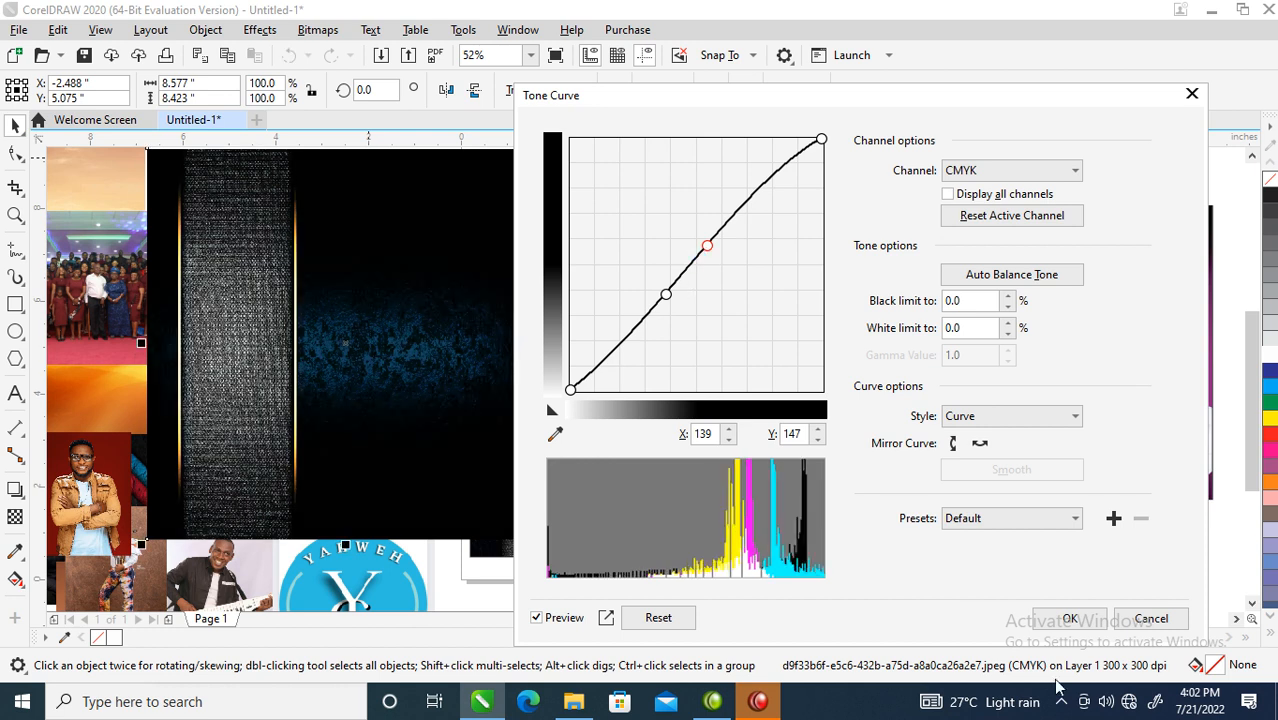
left_click(1067, 618)
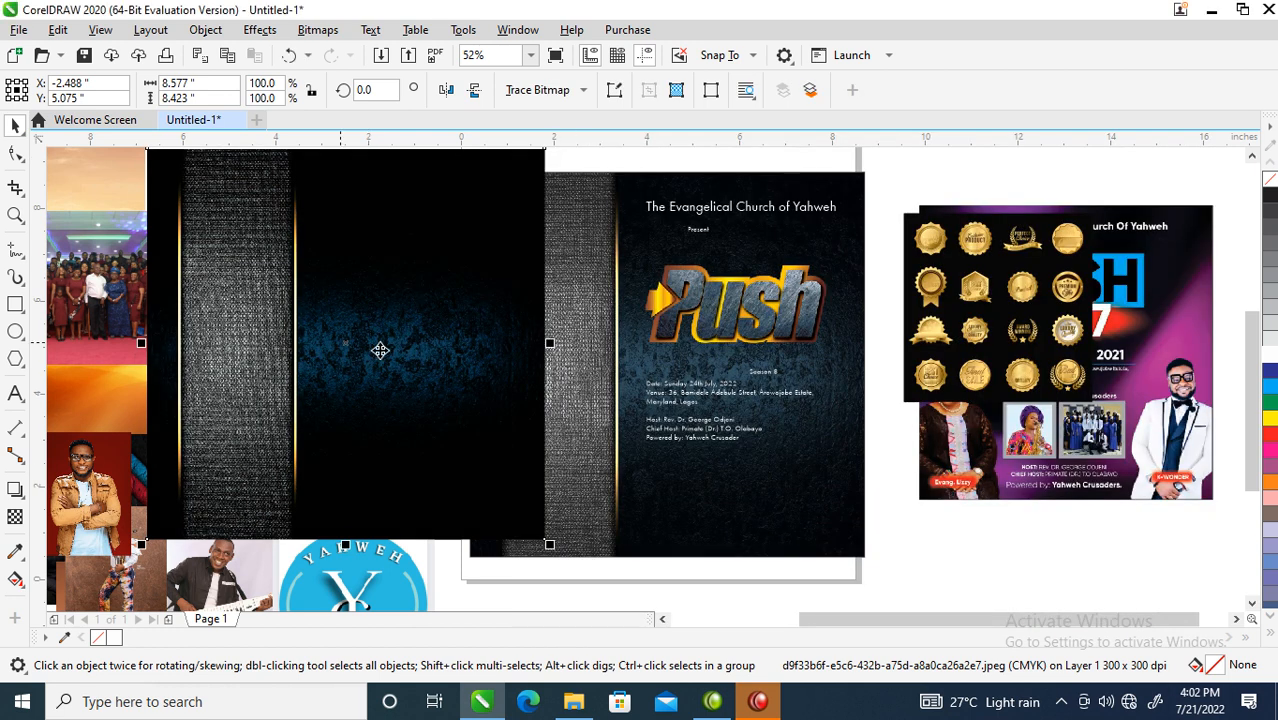
- PowerClip the adjusted image back into the flyer and delete the empty placeholder
left_click_drag(358, 314, 827, 428)
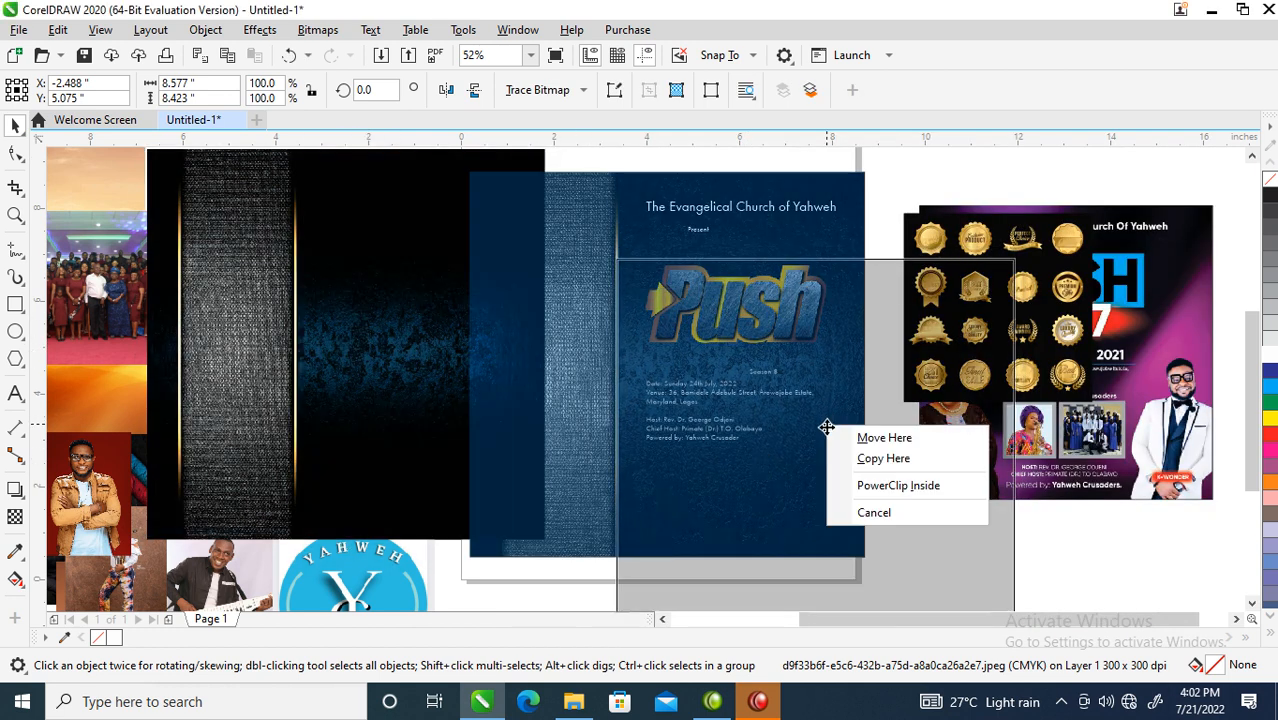
left_click(897, 484)
left_click(702, 456, "alt")
left_click_drag(750, 471, 615, 387)
left_click(372, 354)
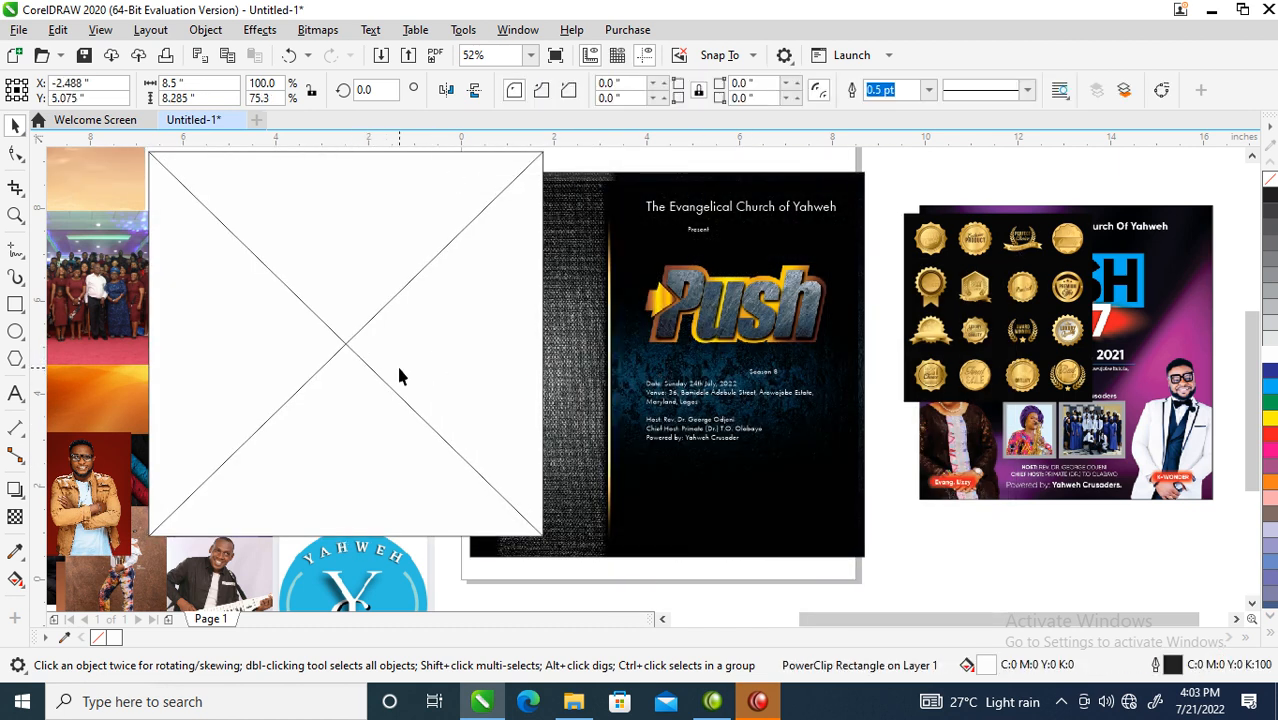
key("Delete")
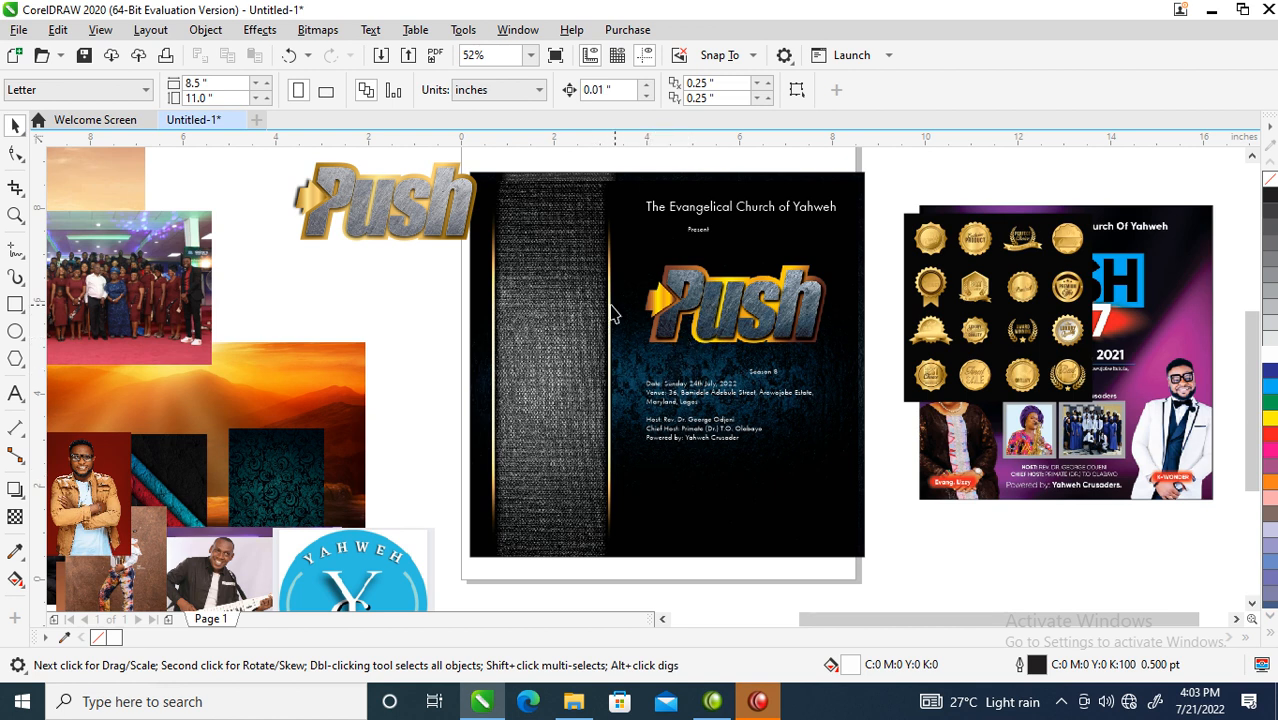
scroll(686, 405, "down", 2)
key("z")
mouse_move(491, 265)
left_mouse_down()
mouse_move(867, 514)
mouse_move(866, 499)
left_mouse_up()
- Enlarge 'Present' in white Hello Paris Serif above the logo, and raise Season 8
left_click_drag(666, 252, 742, 259)
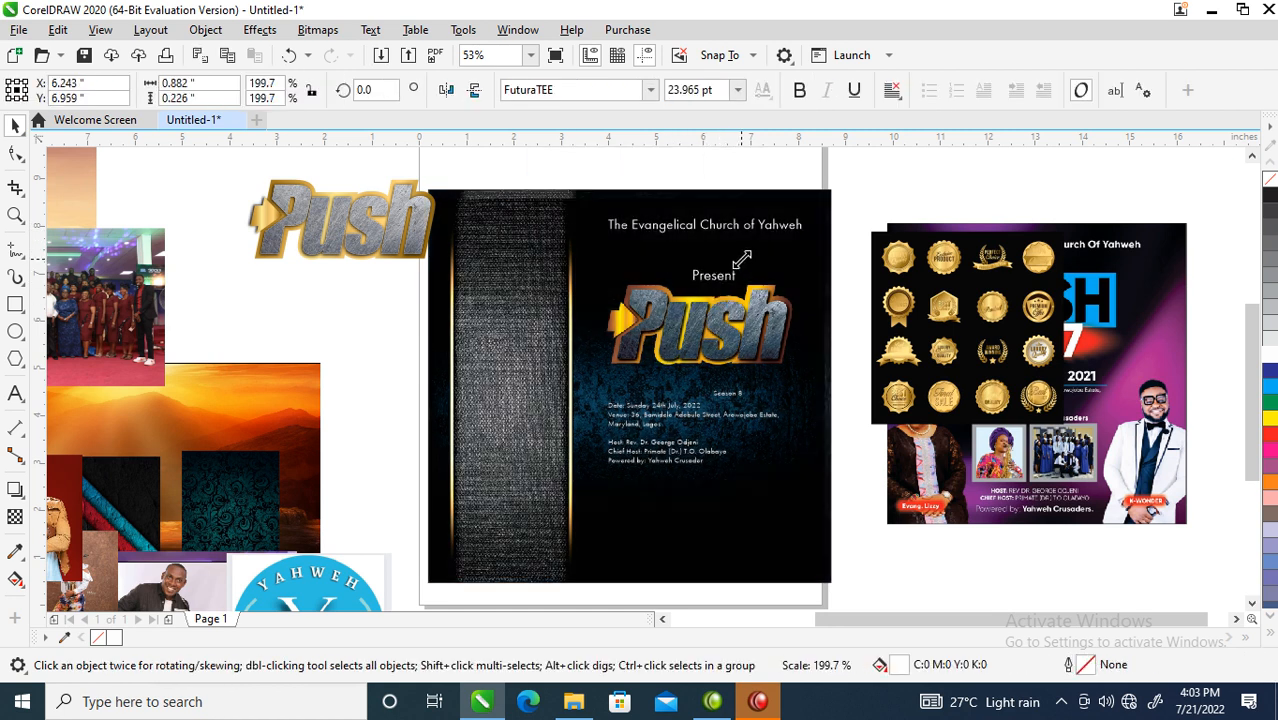
key("z")
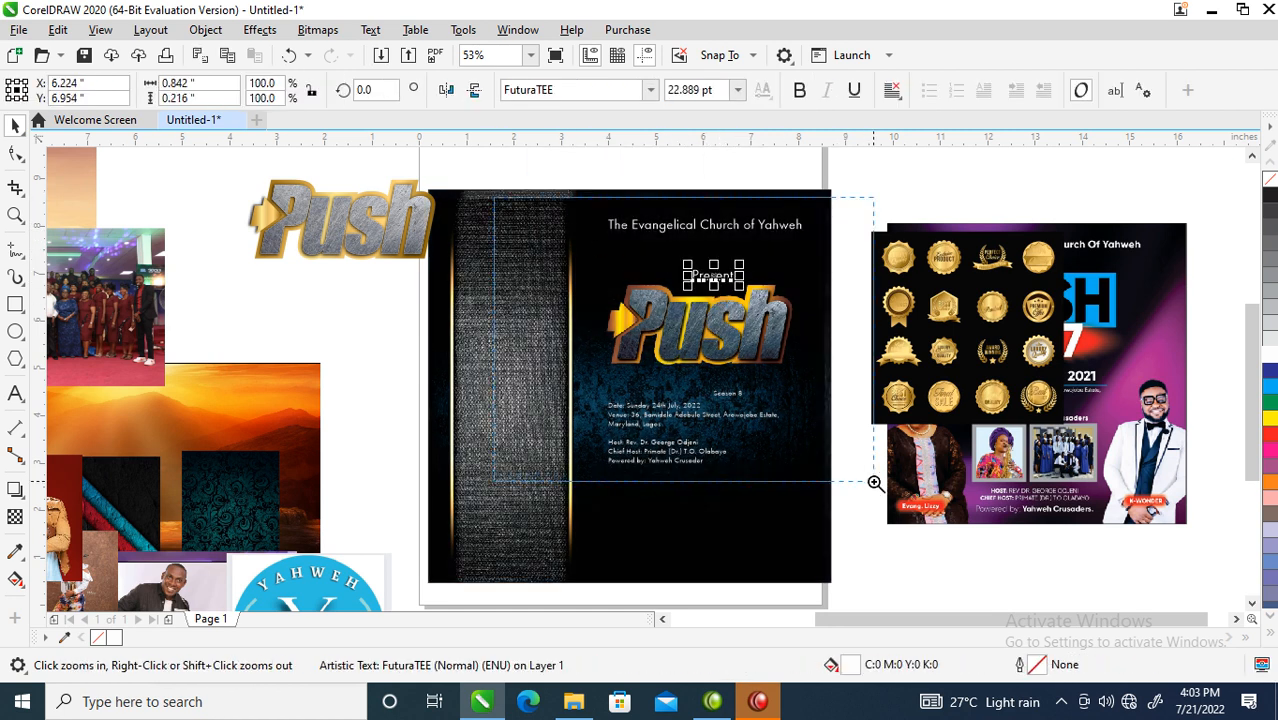
left_click(793, 452)
left_click(650, 90)
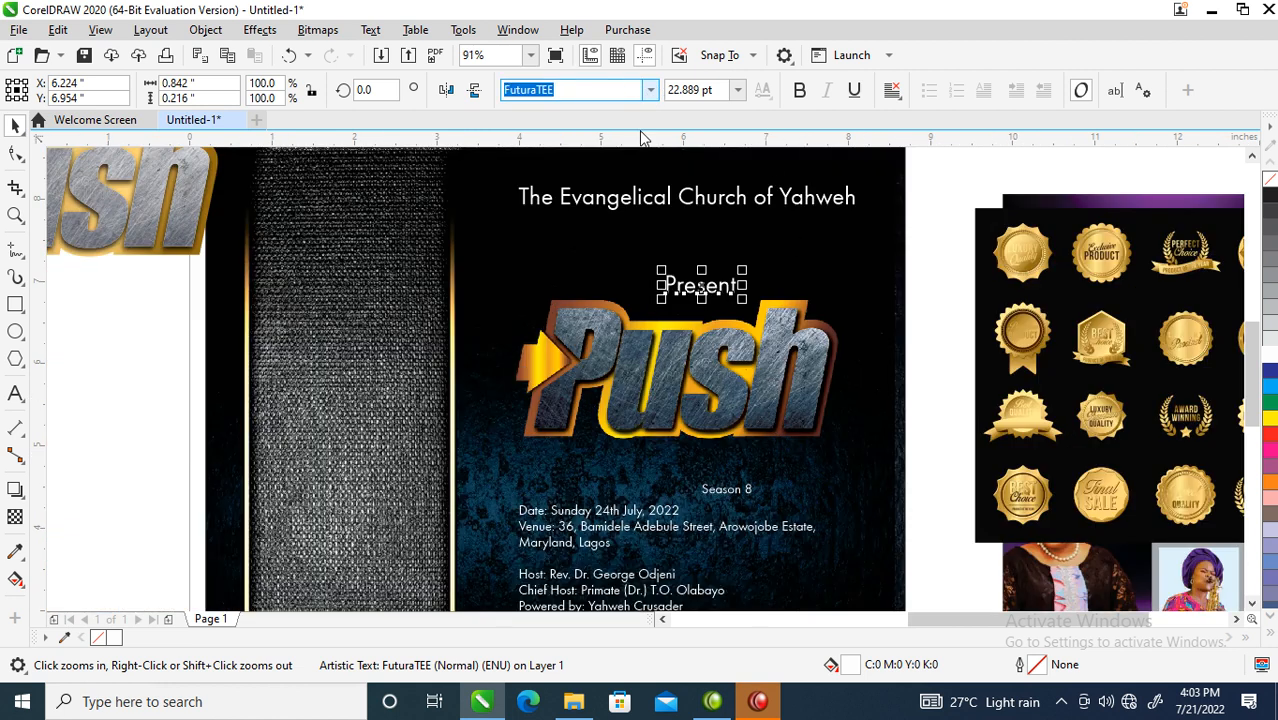
left_click(590, 241)
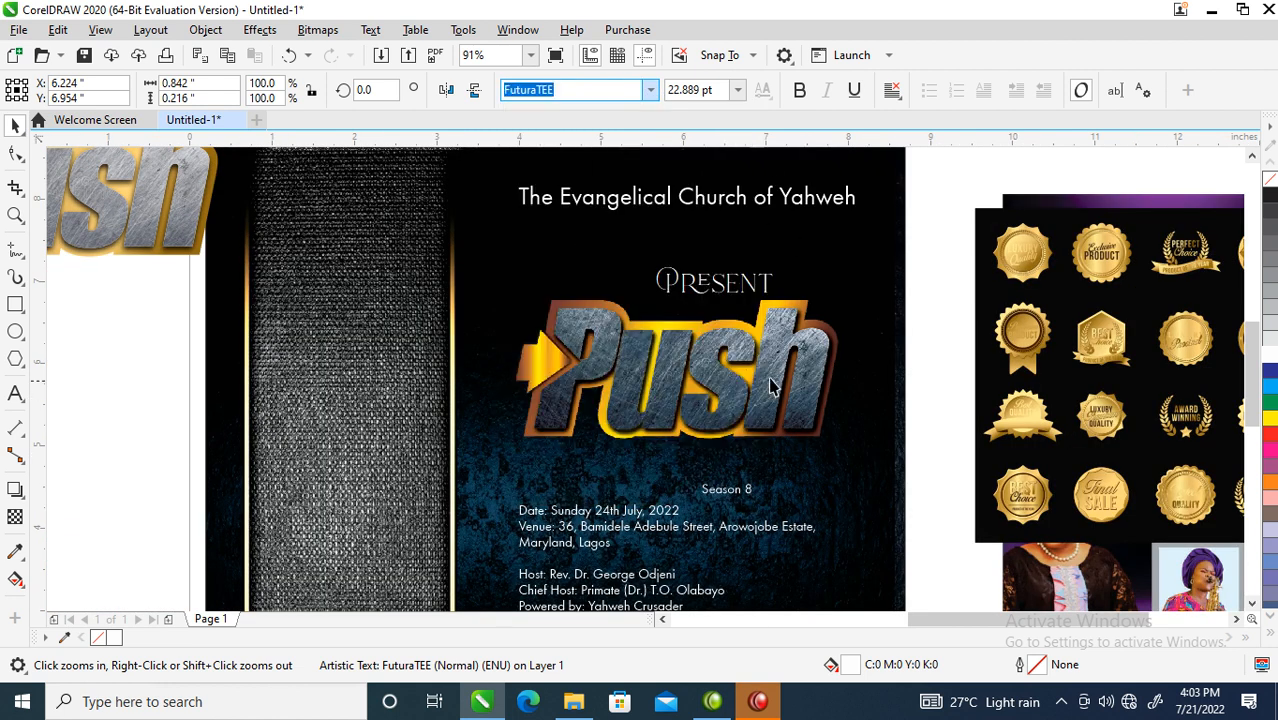
left_click(1271, 356)
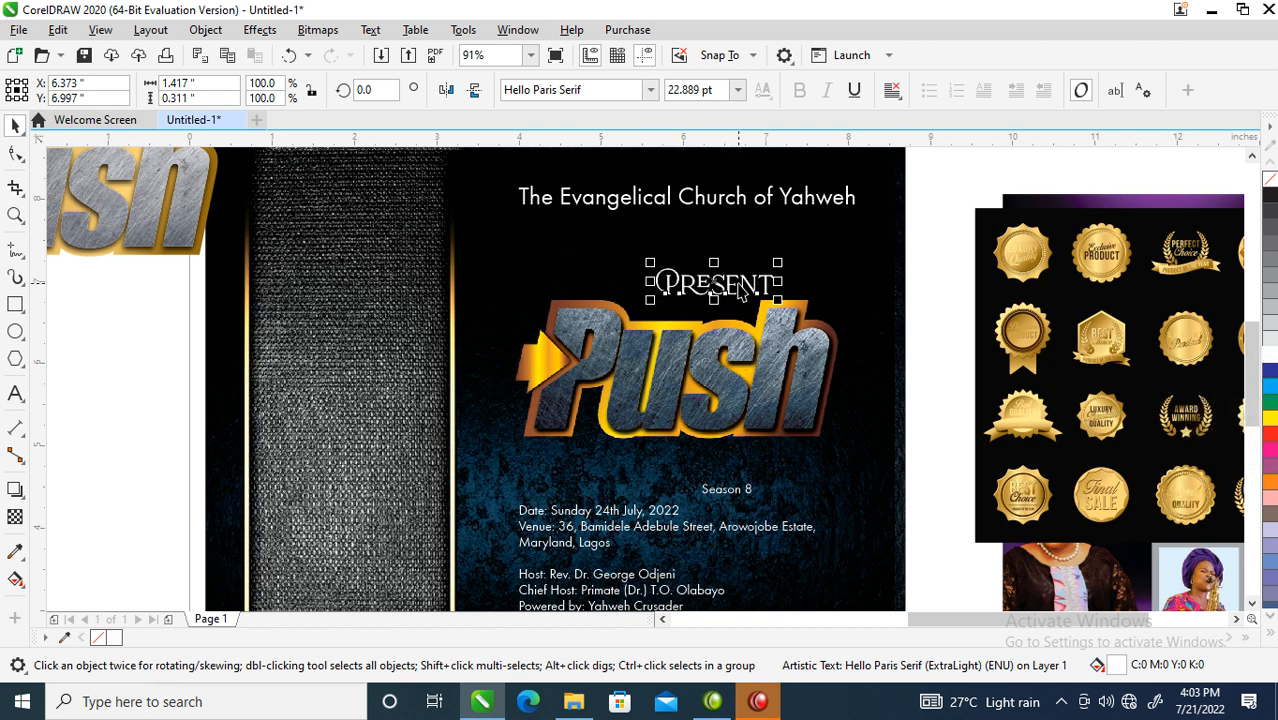
left_click_drag(746, 285, 716, 314)
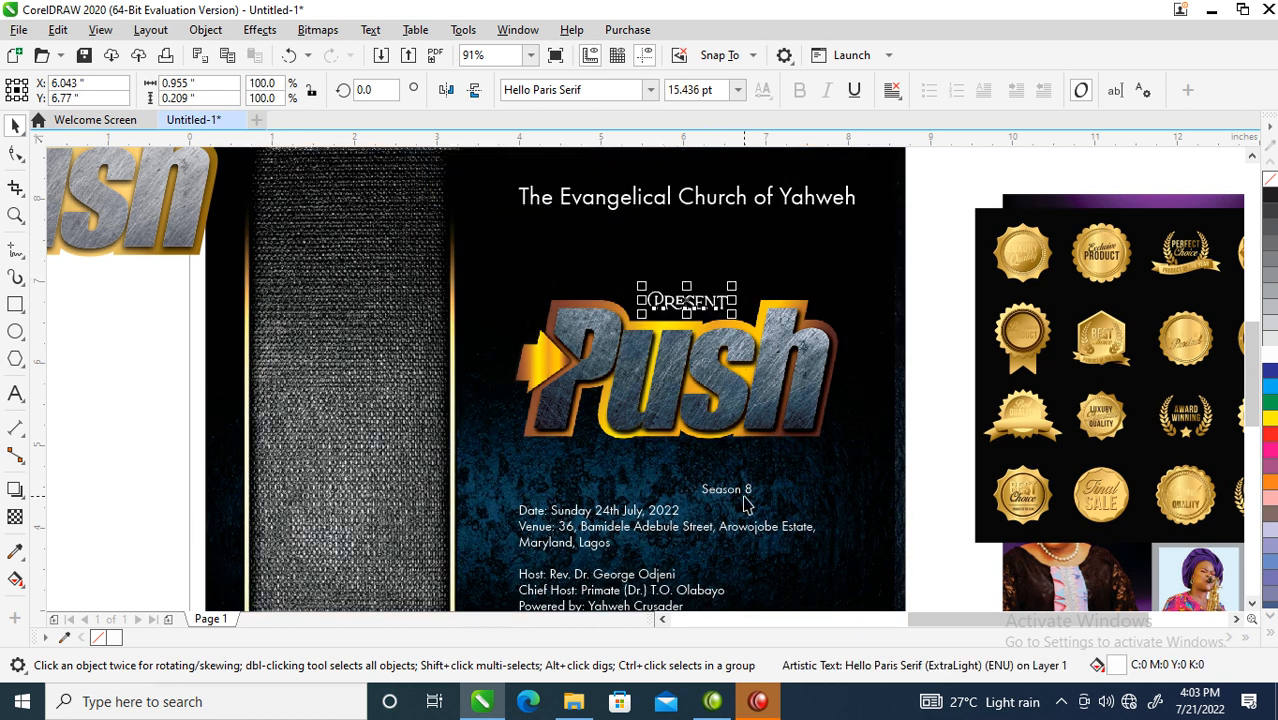
left_click_drag(730, 503, 761, 485)
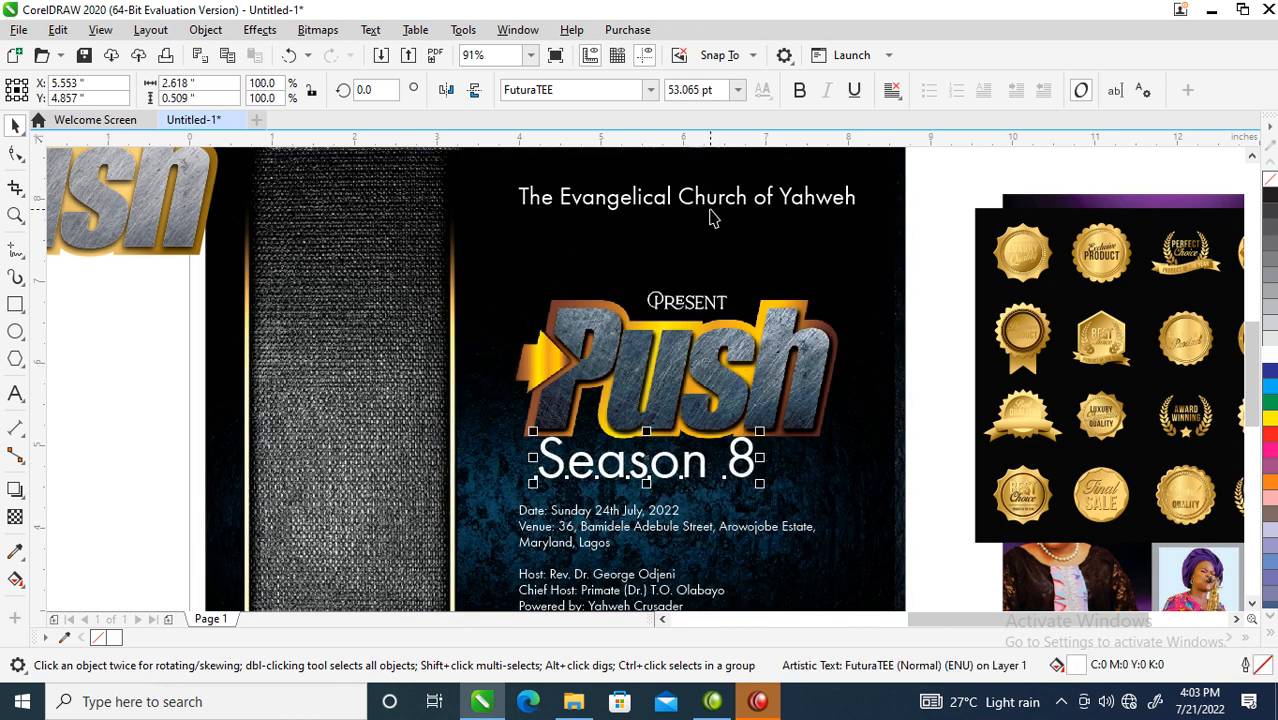
- Set Season 8 in Impact, slant it slightly, and centre it under the logo
left_click(651, 92)
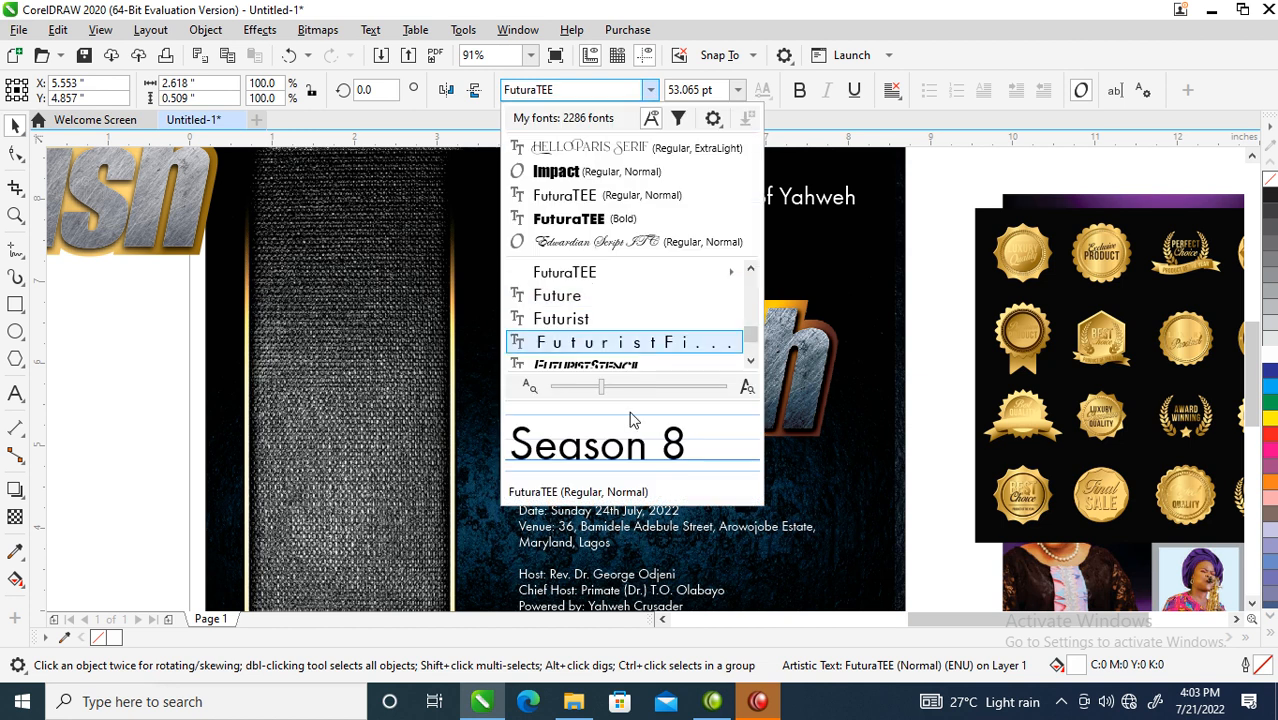
left_click(592, 163)
left_click_drag(704, 457, 706, 467)
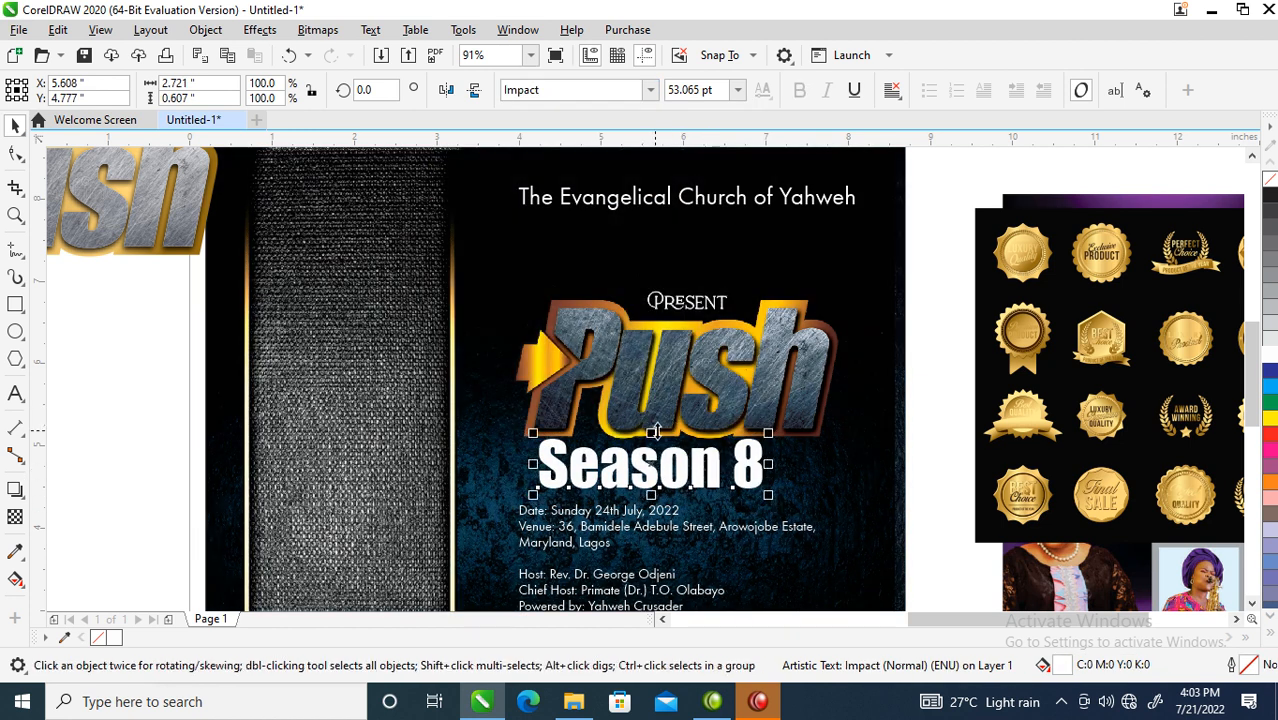
left_click(651, 467)
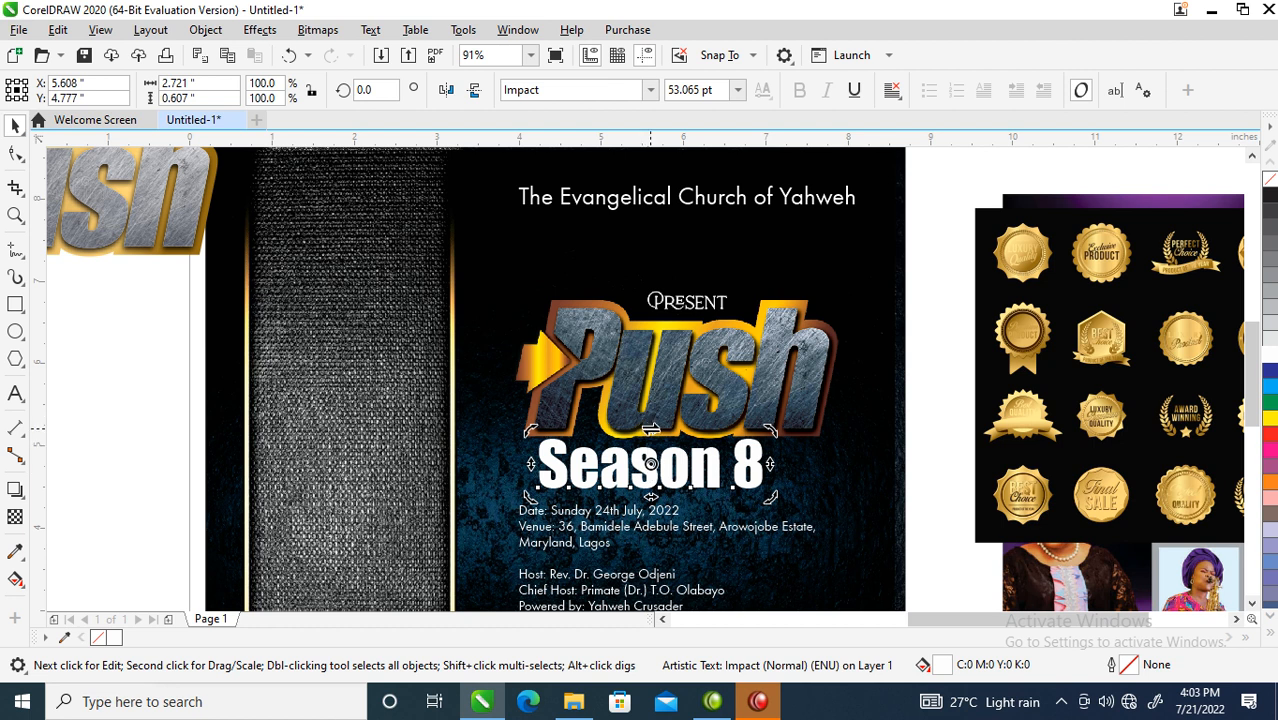
left_click_drag(652, 428, 671, 432)
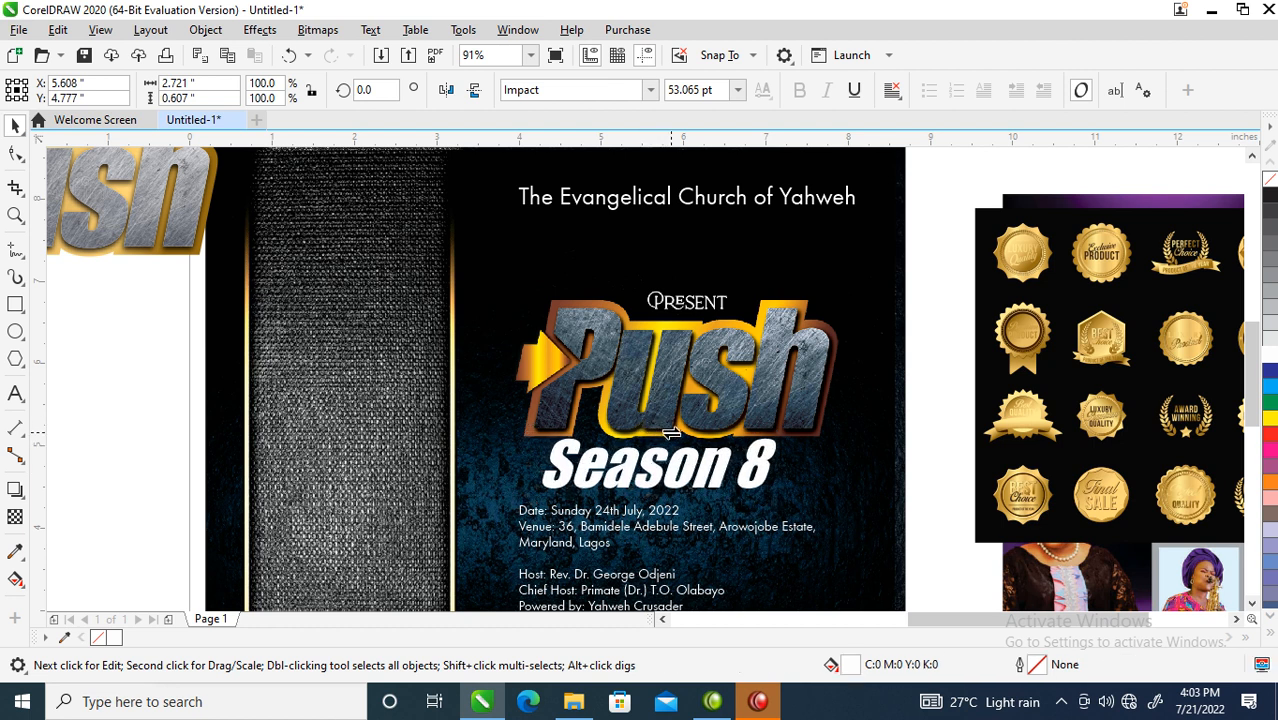
left_click_drag(750, 465, 758, 467)
left_click(670, 470)
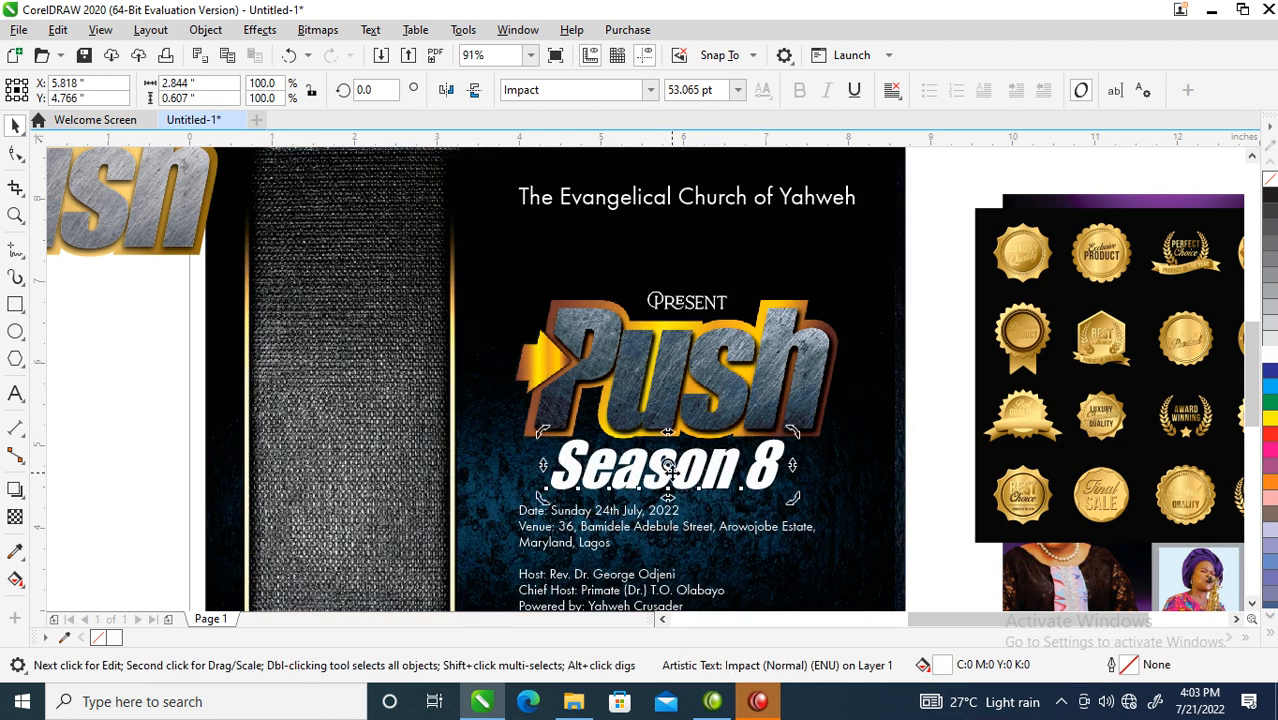
key("Escape")
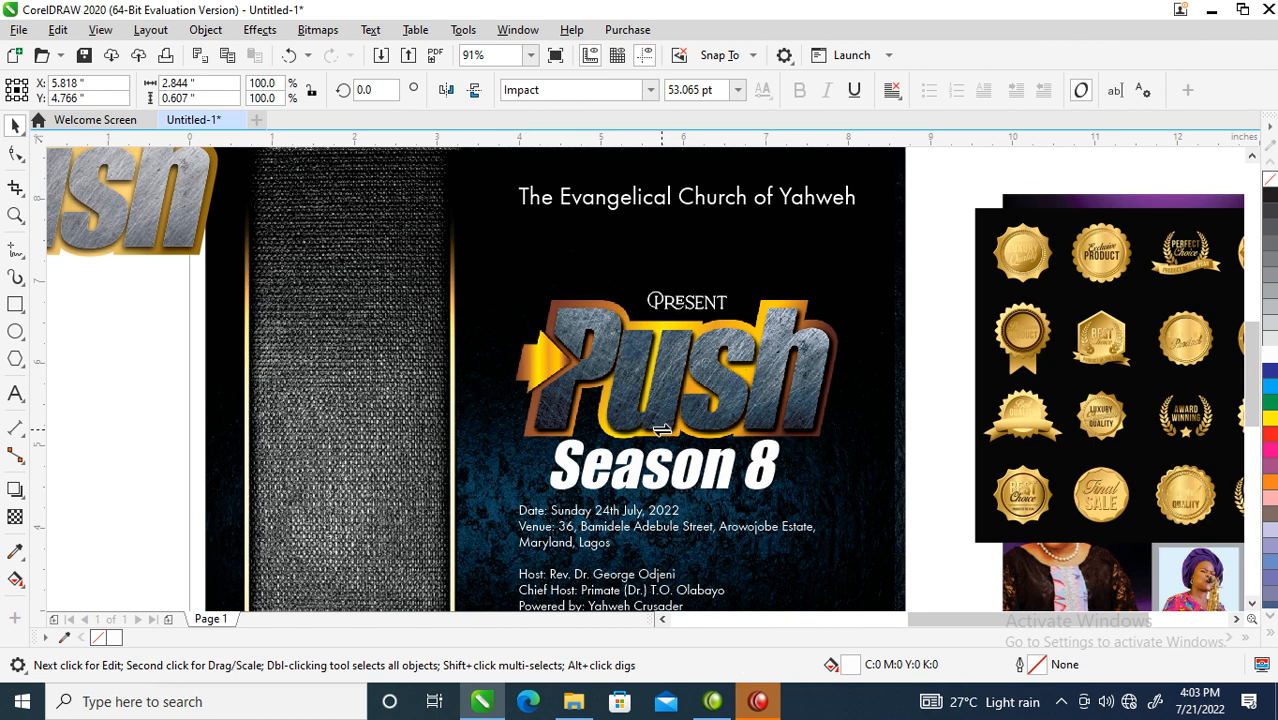
left_click_drag(662, 430, 662, 430)
mouse_move(763, 458)
left_mouse_down()
mouse_move(780, 461)
mouse_move(770, 468)
left_mouse_up()
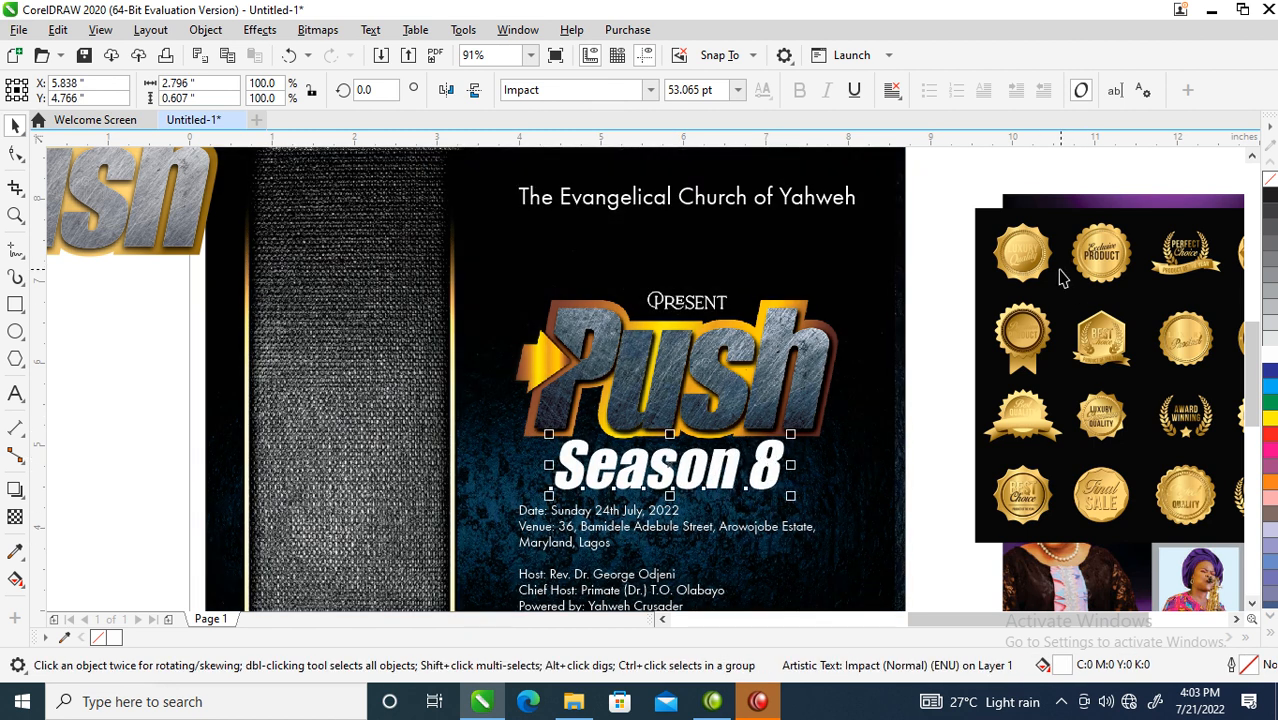
- Try the gold badge's fill on Season 8, then return it to white
left_click_drag(1101, 245, 719, 468)
left_click(808, 401)
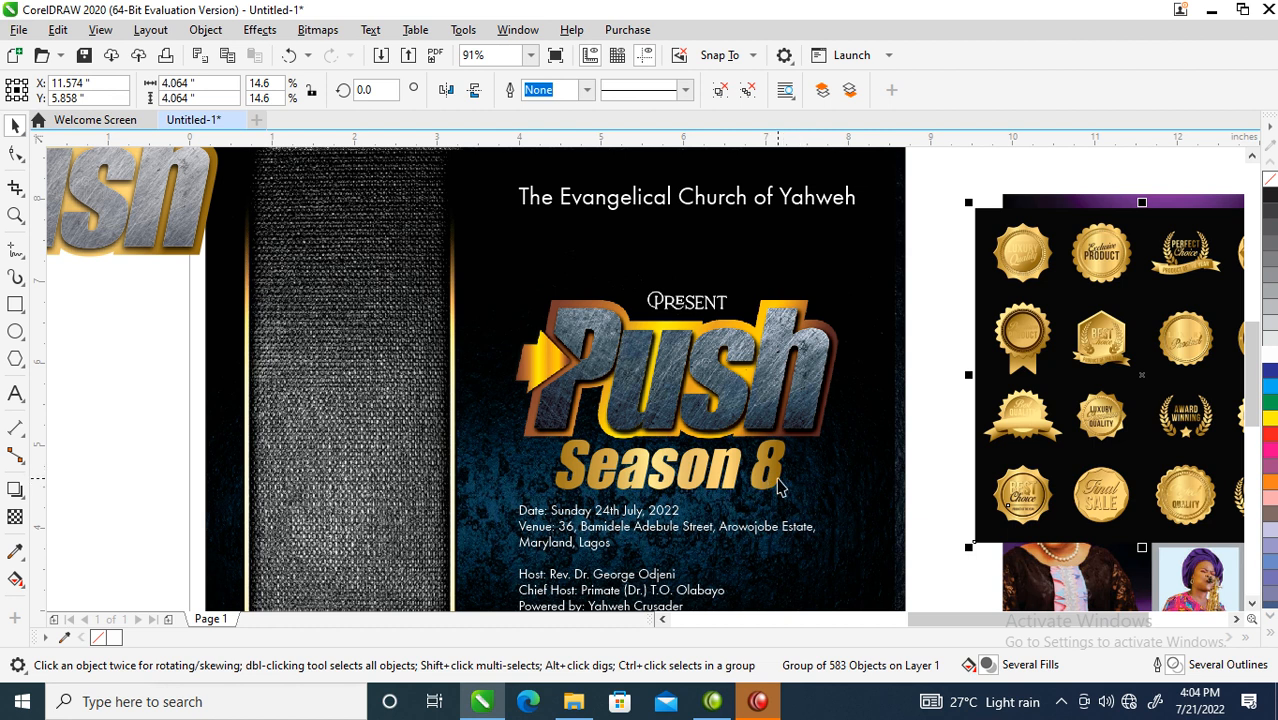
left_click(781, 487)
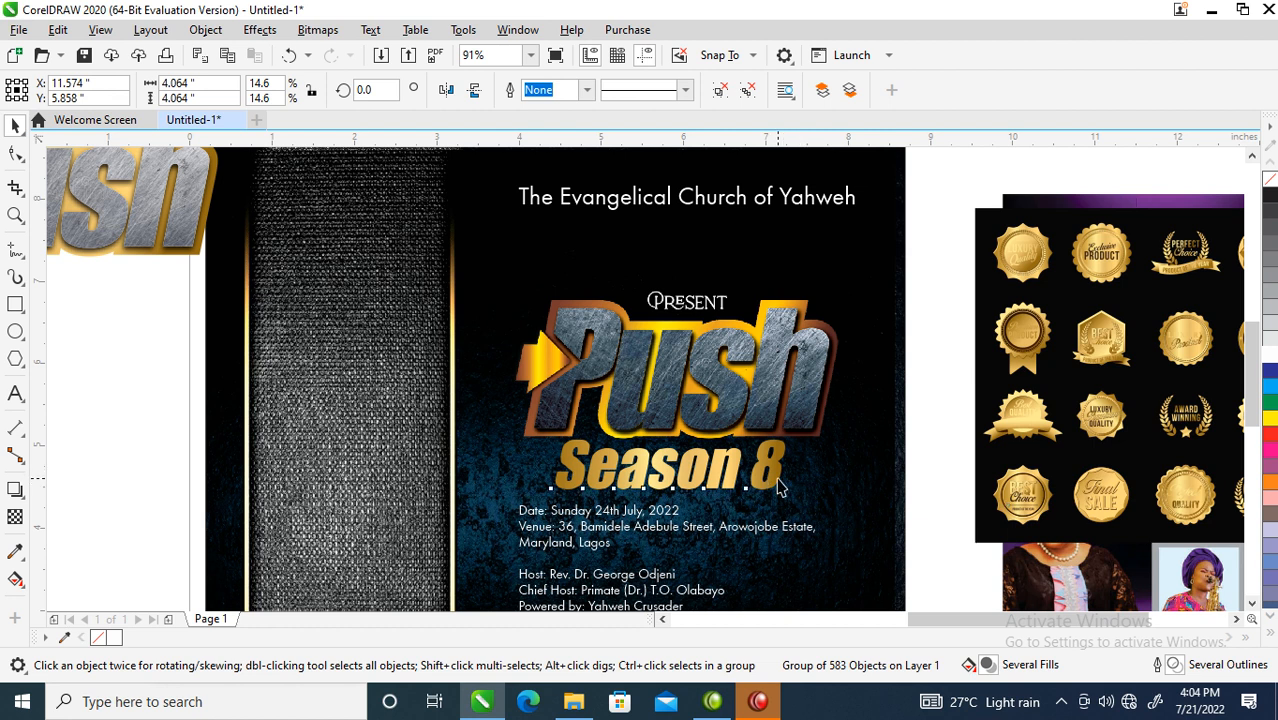
left_click(1270, 358)
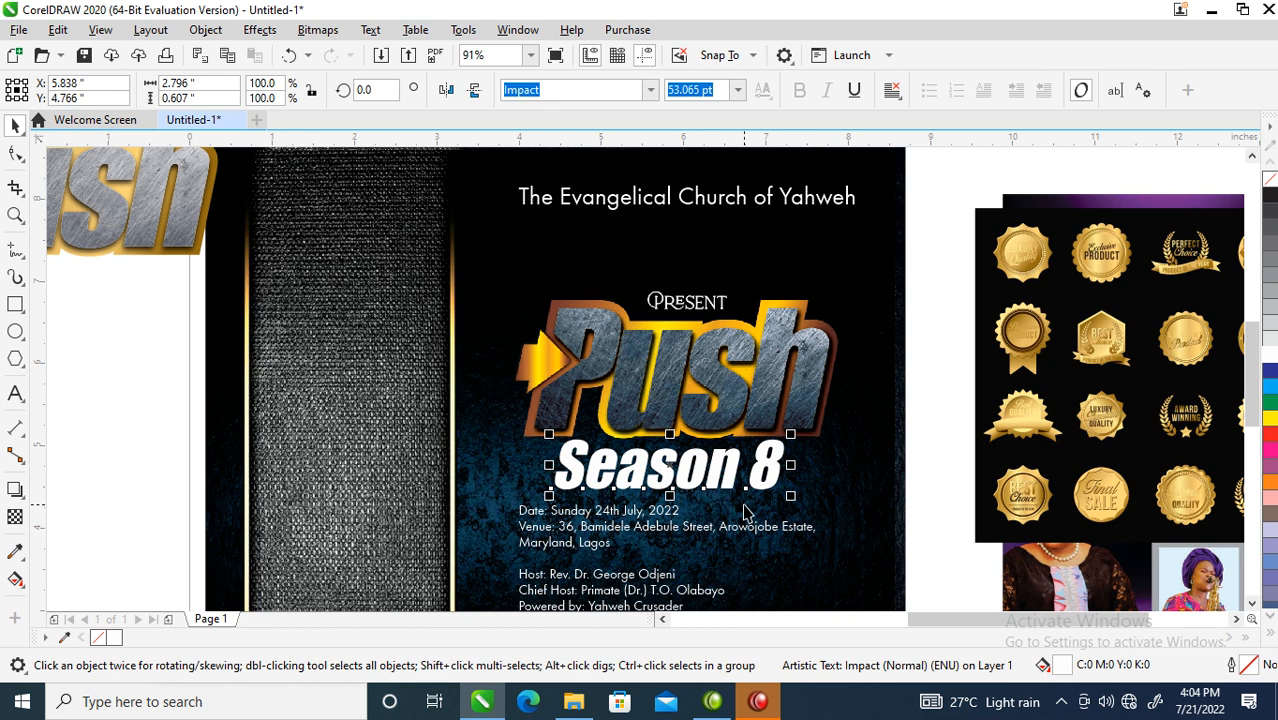
scroll(659, 530, "down", 6)
- Centre the six event detail lines on each other and move them under Season 8
key("z")
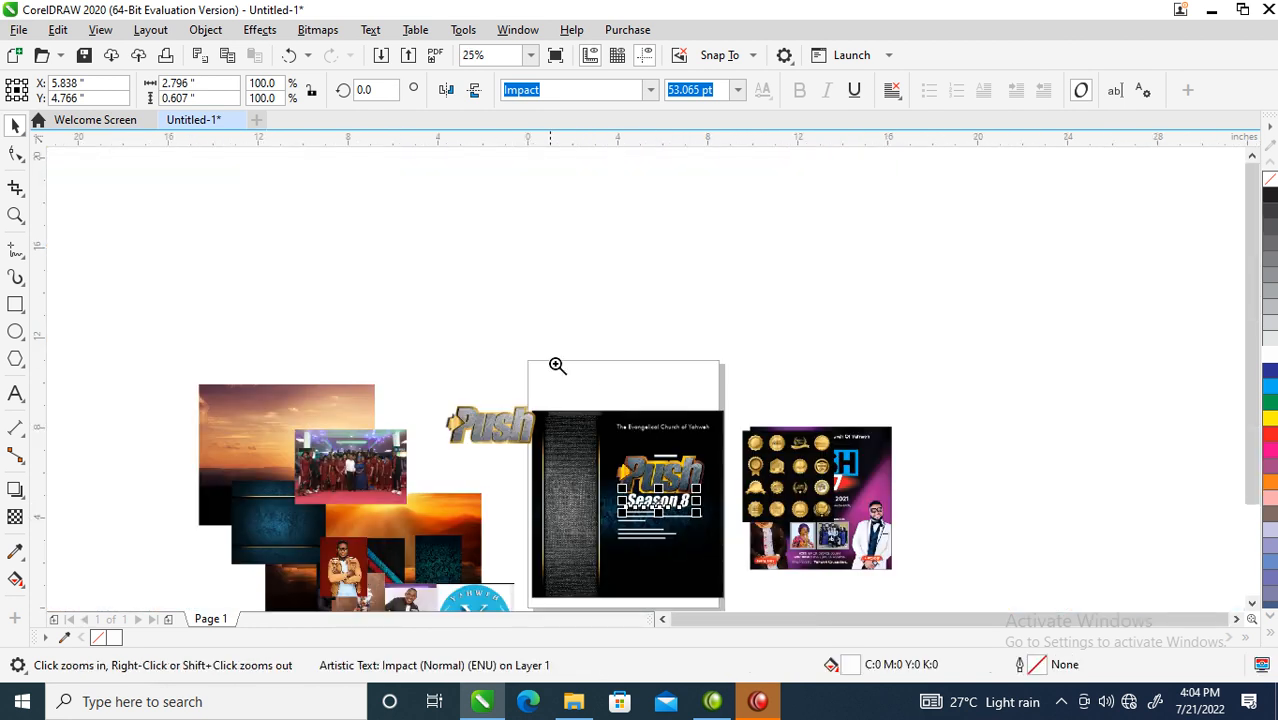
left_click(746, 558)
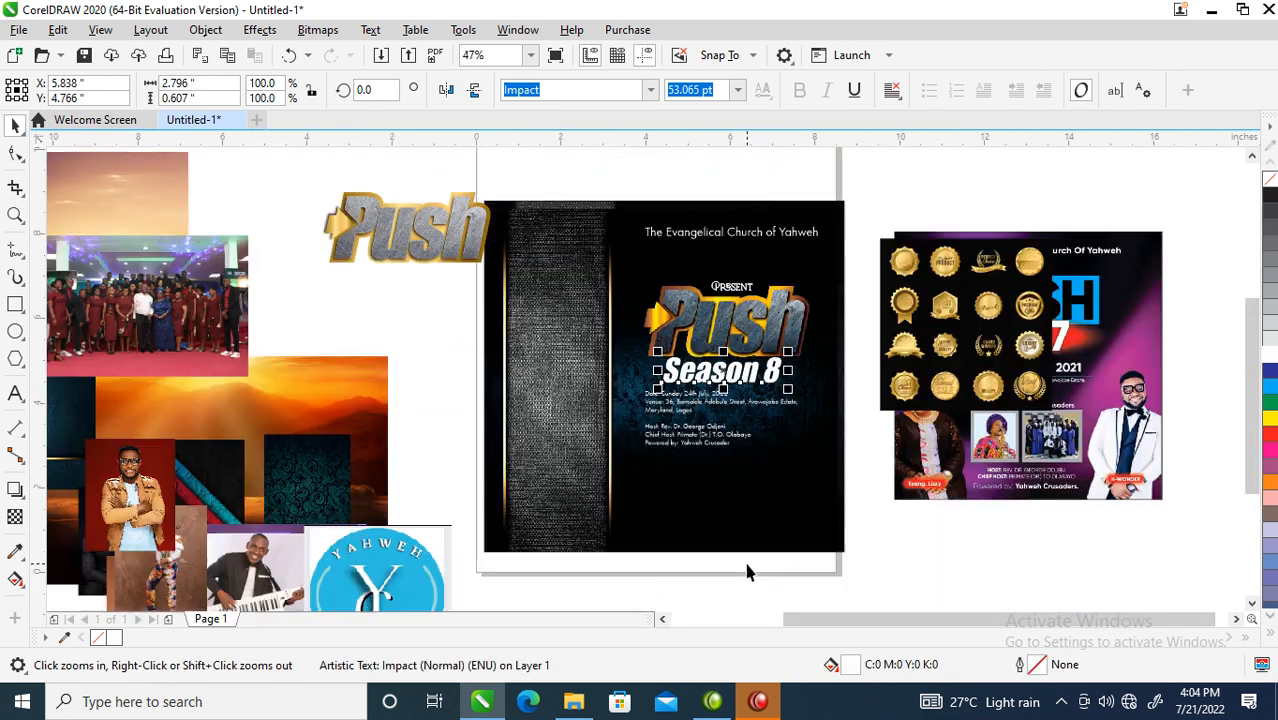
left_click_drag(530, 303, 912, 567)
left_click_drag(445, 257, 872, 508)
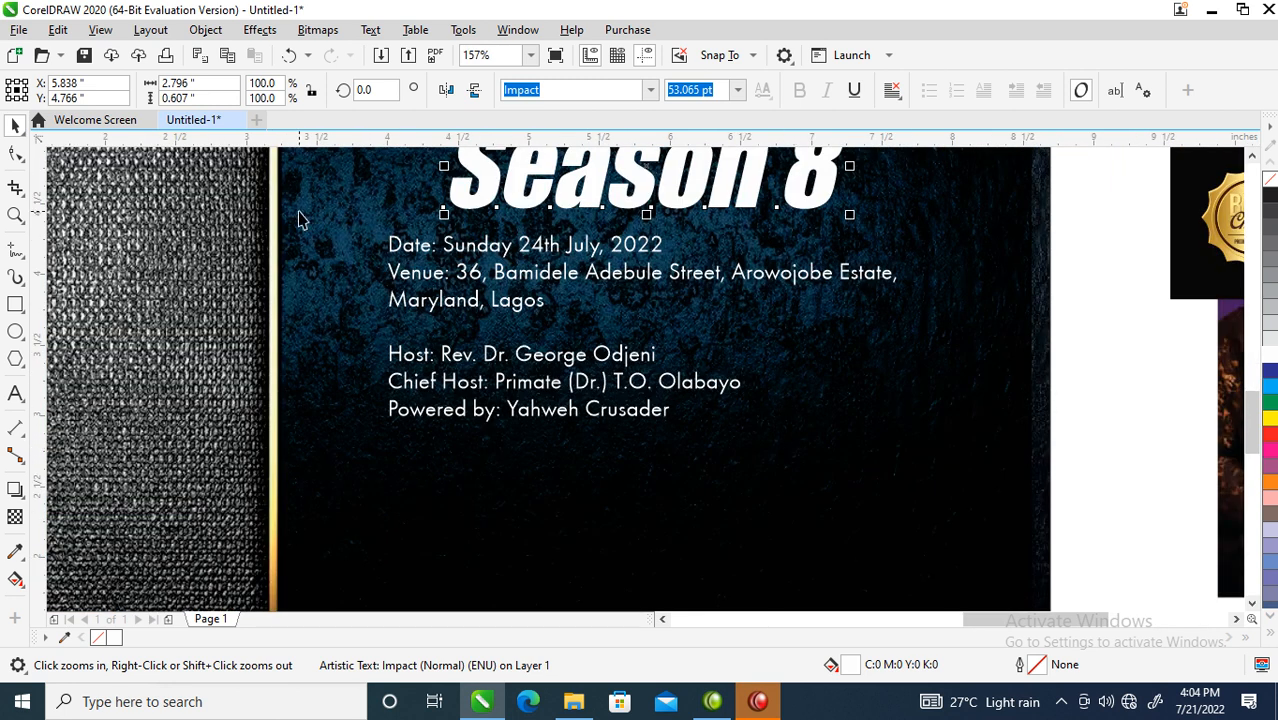
left_click_drag(305, 220, 974, 470)
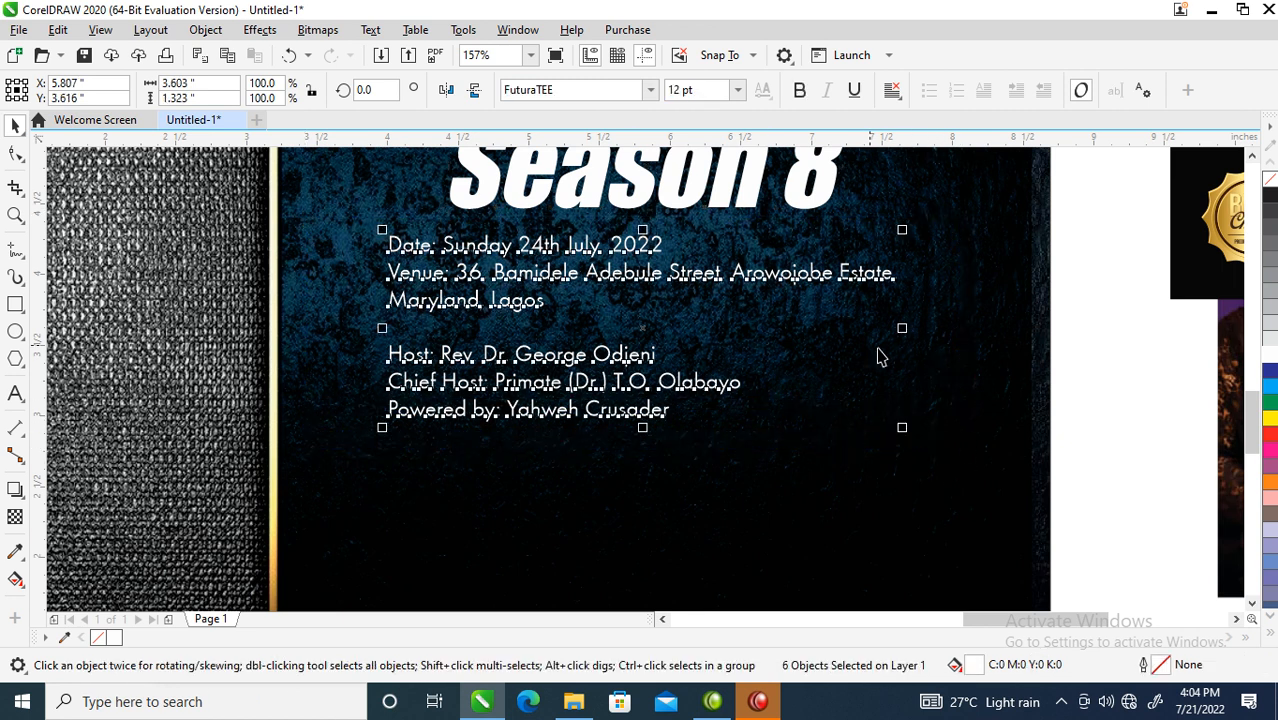
key("c")
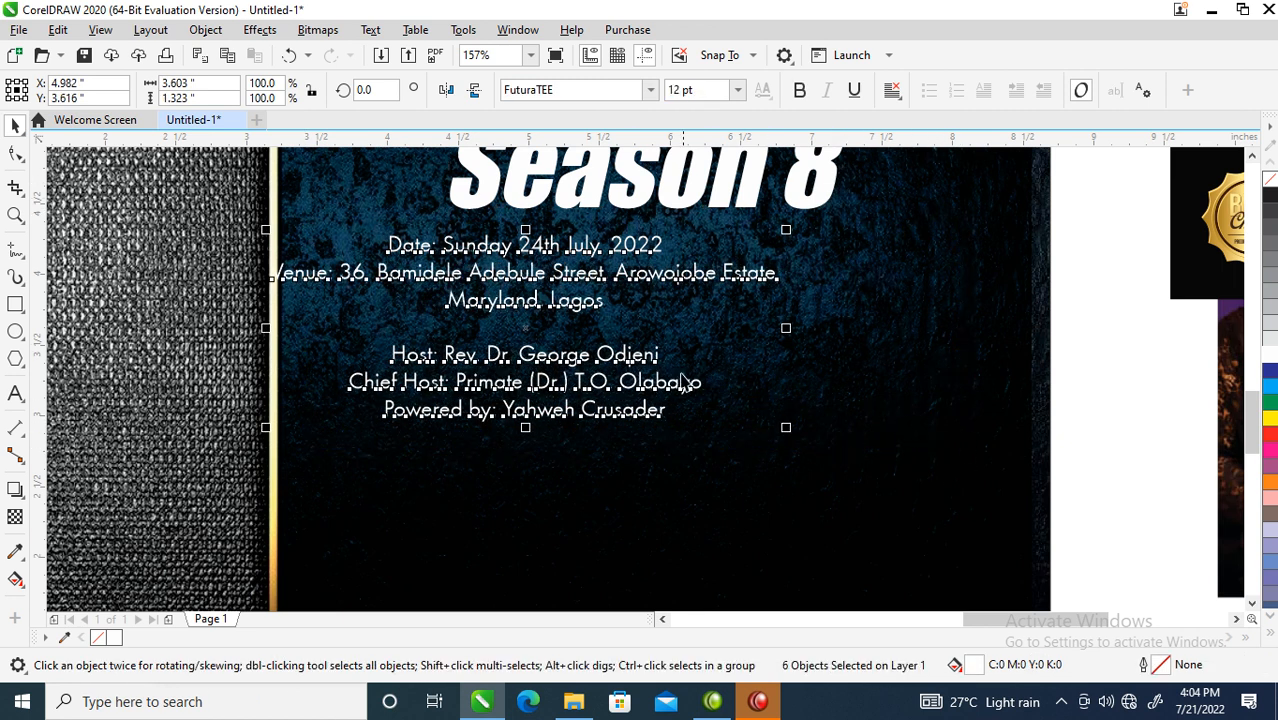
left_click_drag(594, 270, 730, 297)
- Make the date line bold at about 19 pt and bring the venue lines up beneath it
left_click(772, 264)
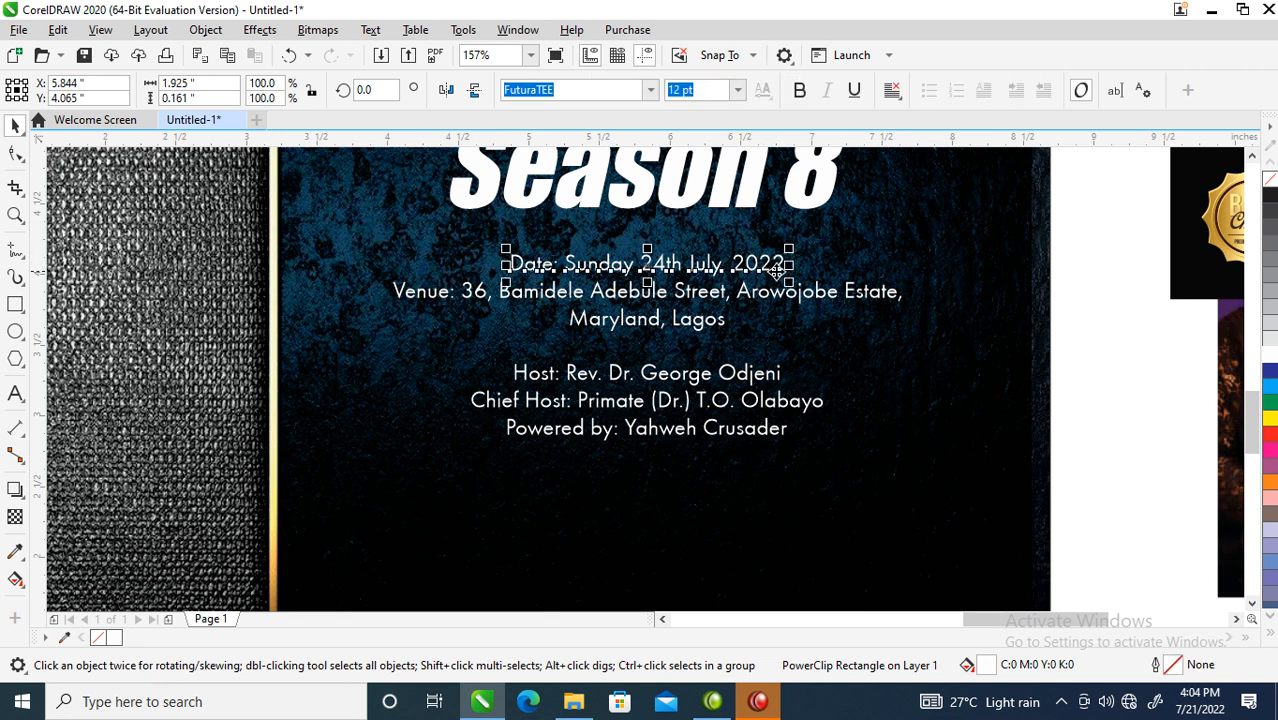
left_click(800, 91)
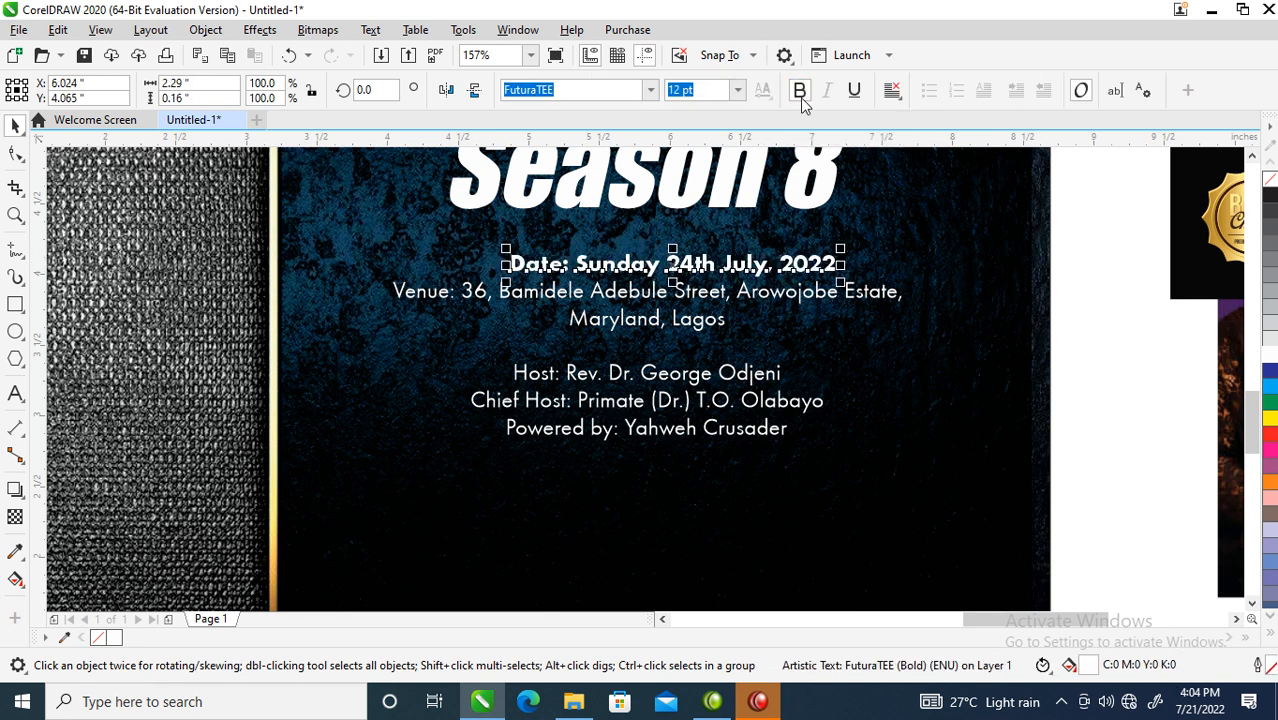
left_click_drag(843, 247, 940, 196)
left_click_drag(866, 260, 843, 244)
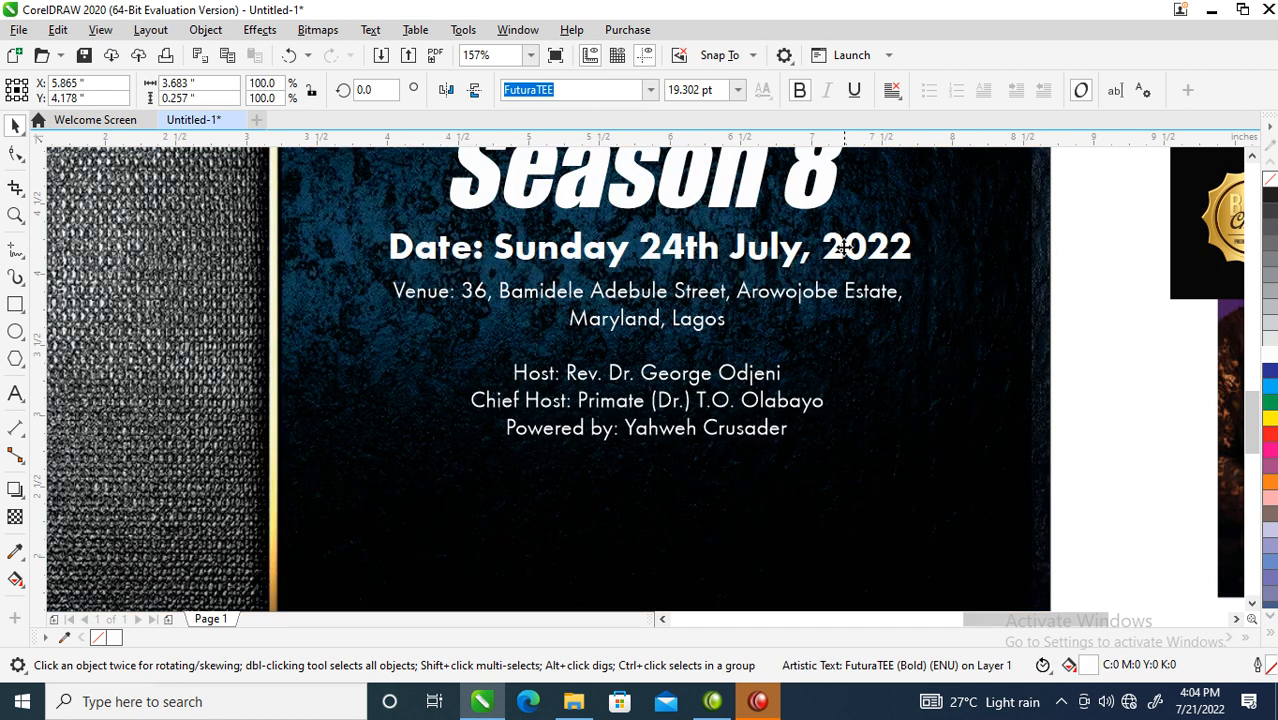
left_click_drag(340, 270, 958, 512)
left_click_drag(770, 288, 763, 283)
left_click(792, 258, "shift")
key("x")
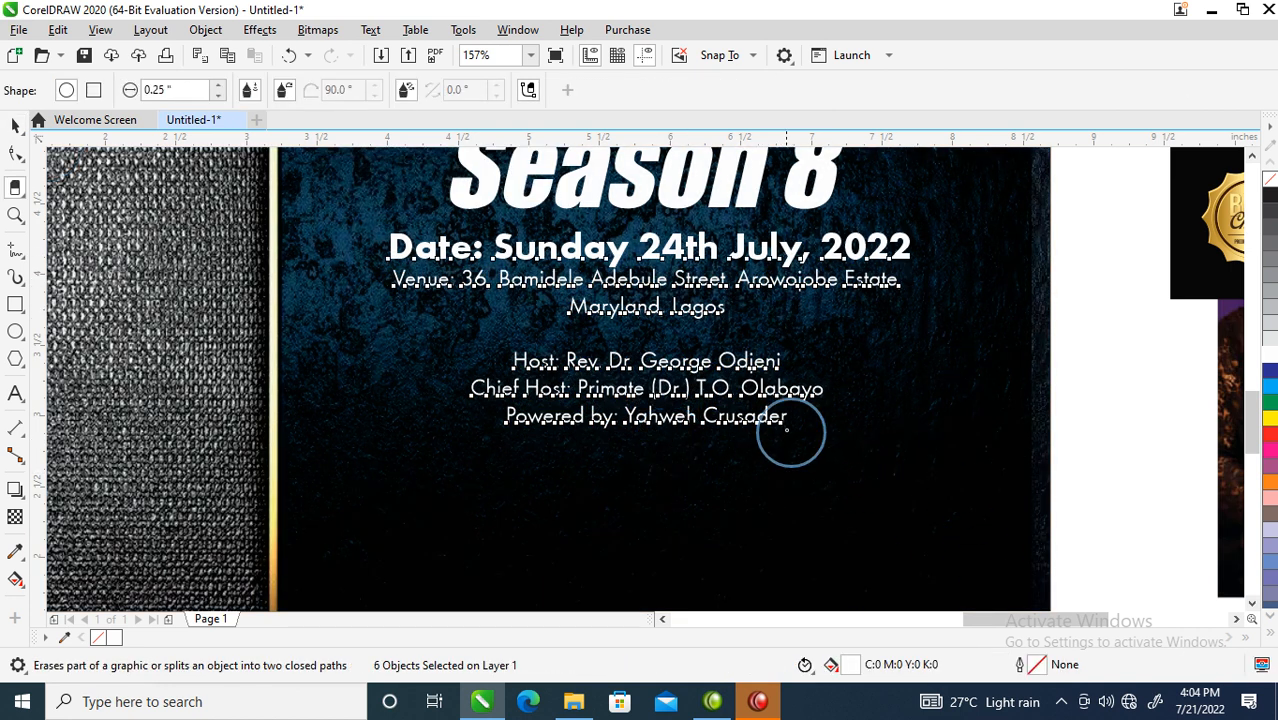
key("space")
left_click(1065, 440)
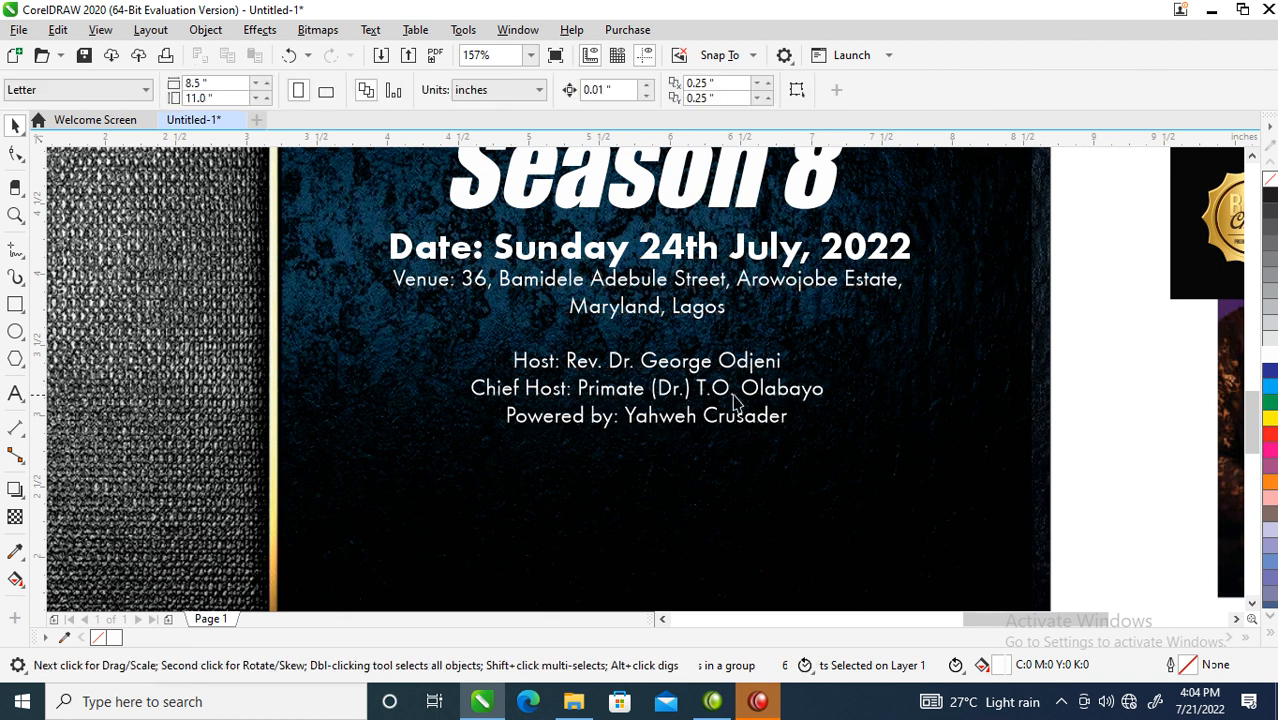
- Bold the Host and Chief Host lines and centre them on the Powered by line
left_click(652, 368)
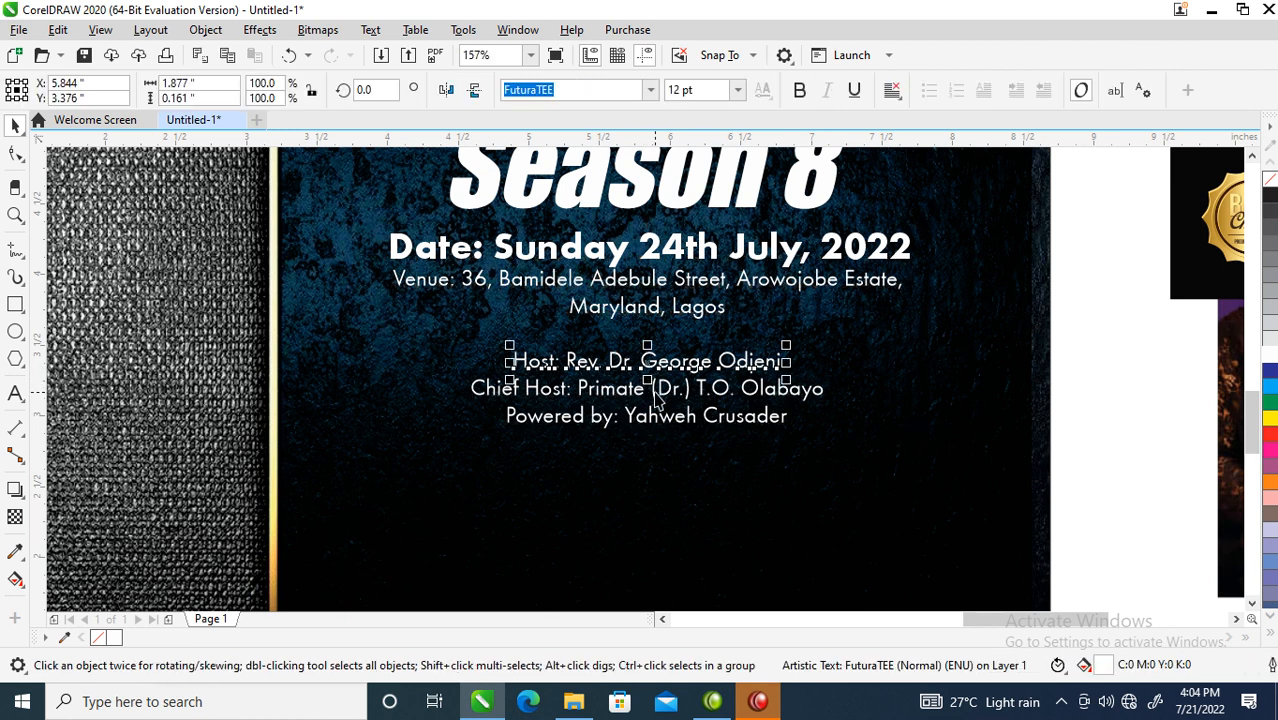
left_click(655, 392, "shift")
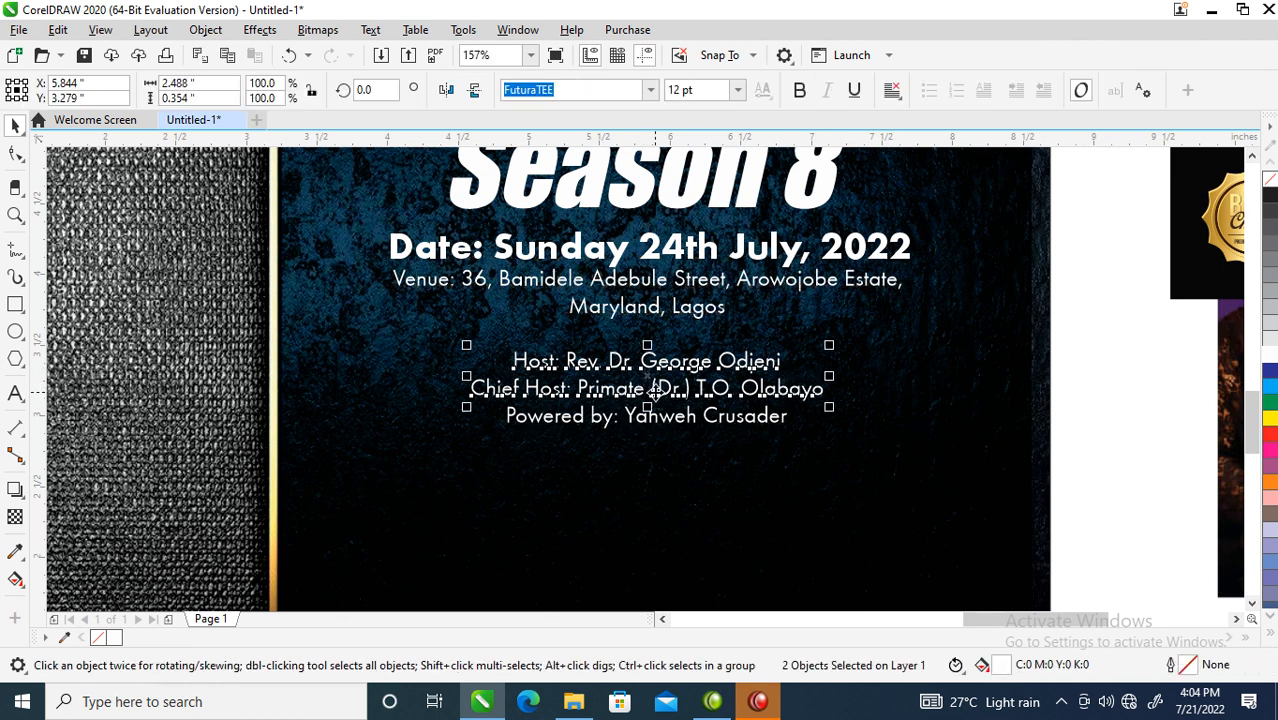
left_click(799, 90)
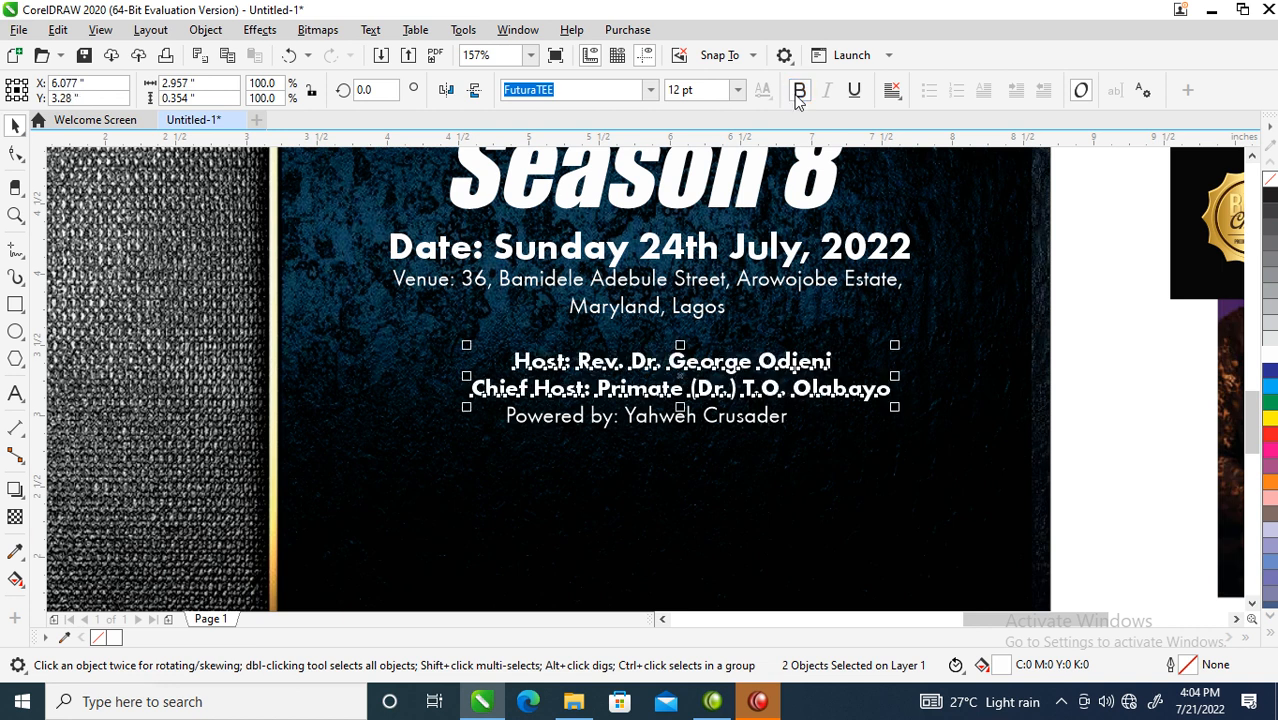
left_click(778, 420, "shift")
key("c")
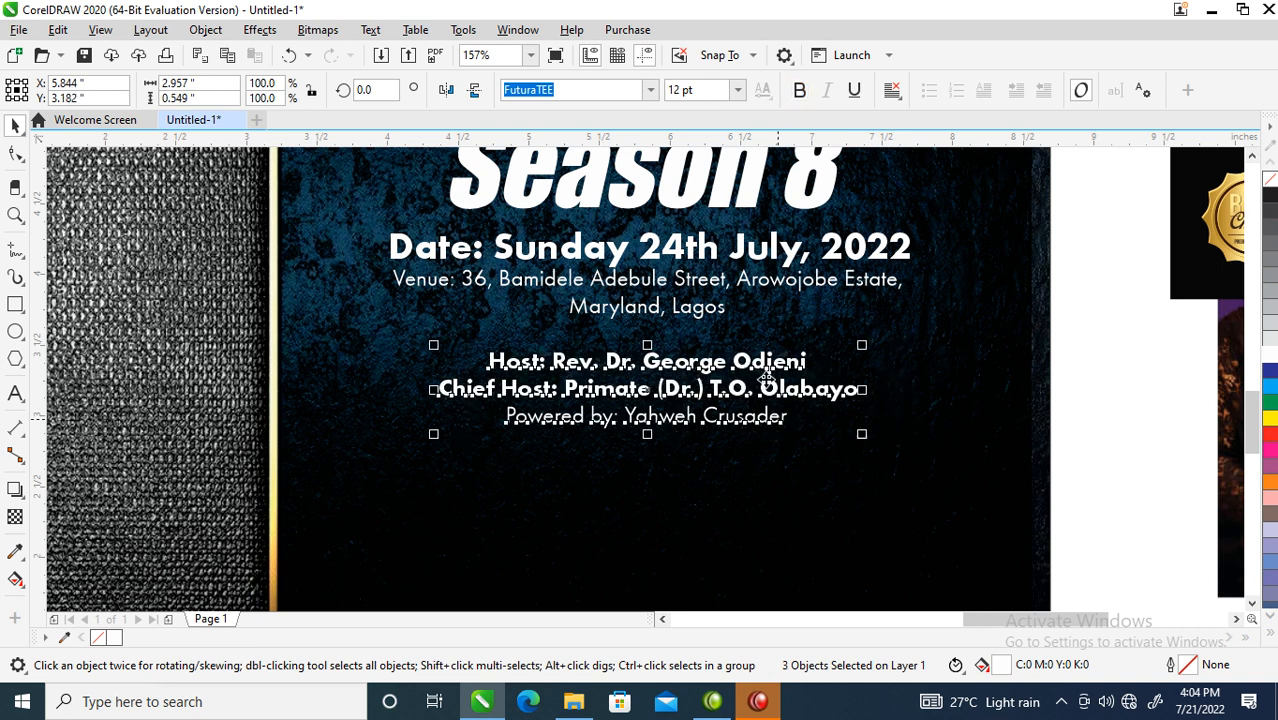
left_click(700, 310, "shift")
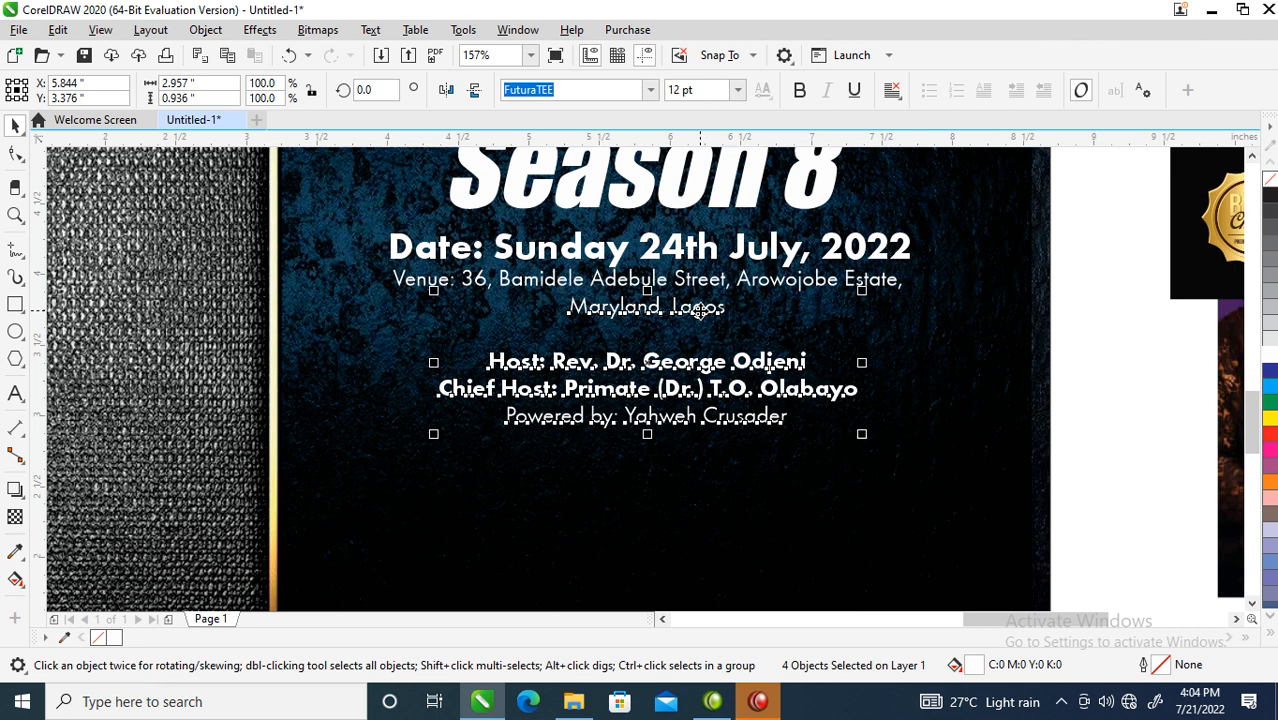
key("F4")
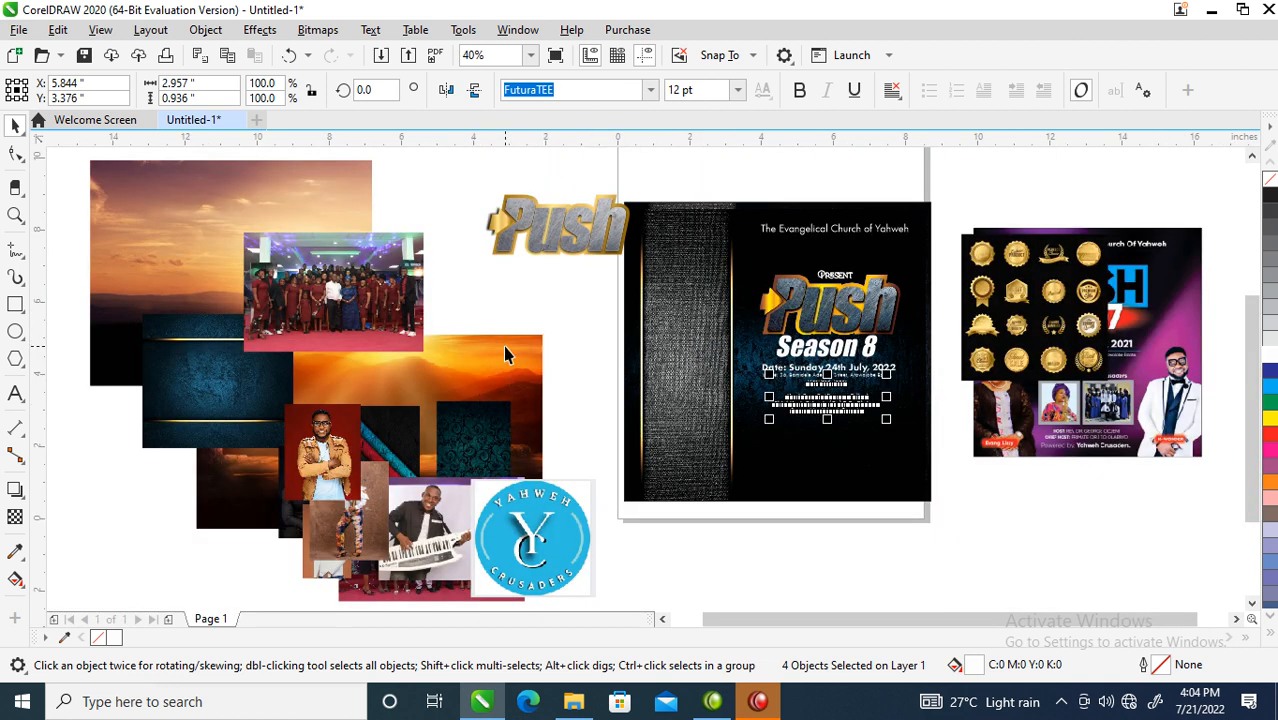
- Shift the 5.0 × 3.333 inch group photo down and right toward the flyer page
left_click_drag(383, 265, 428, 312)
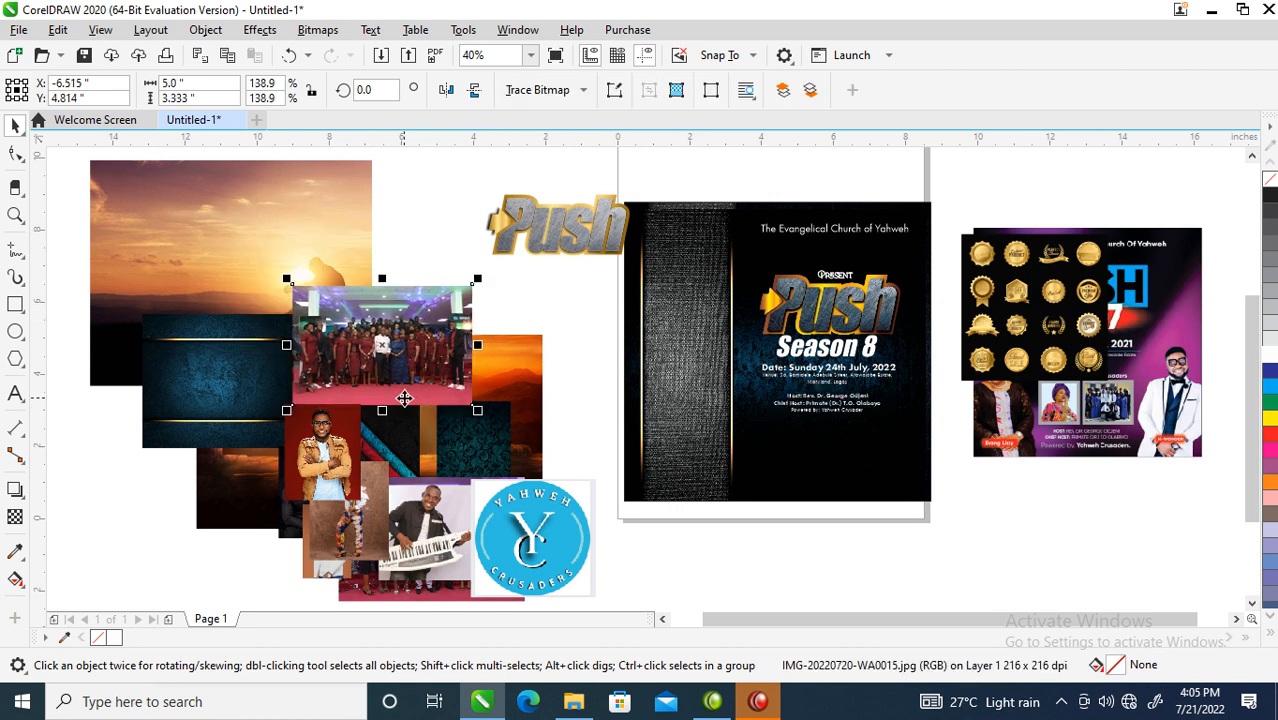
left_click_drag(391, 326, 508, 339)
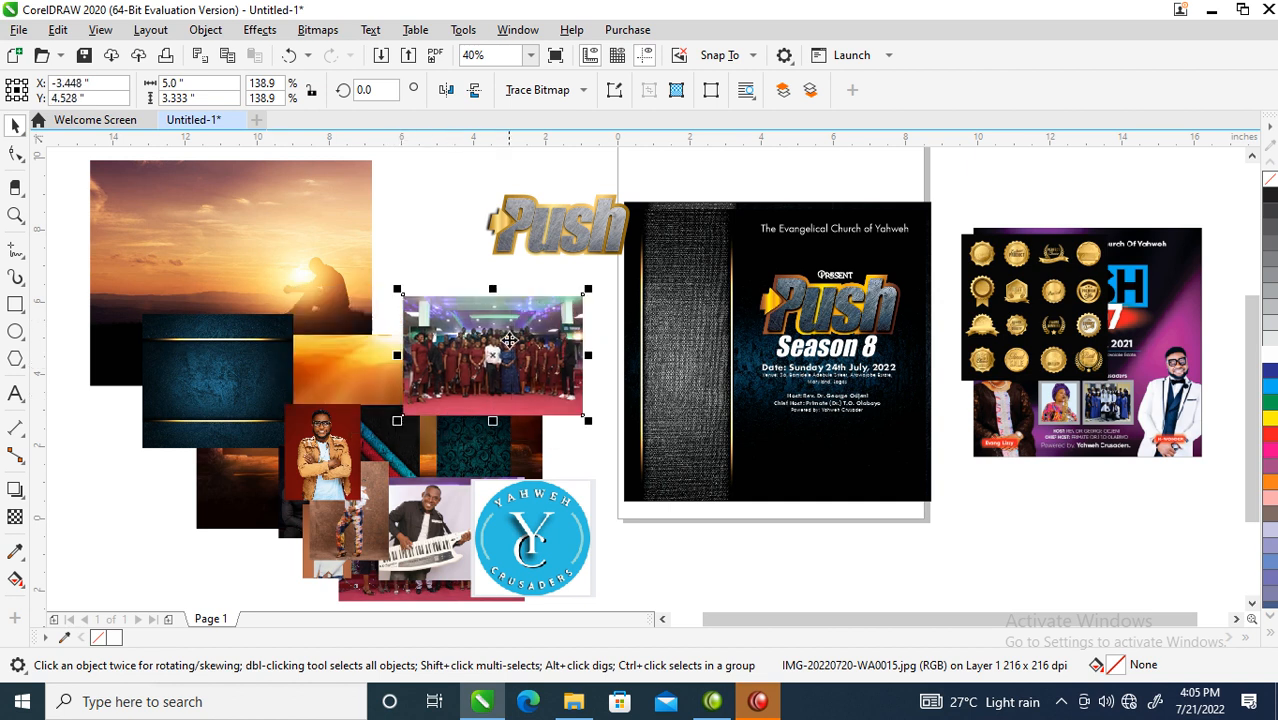
key("z")
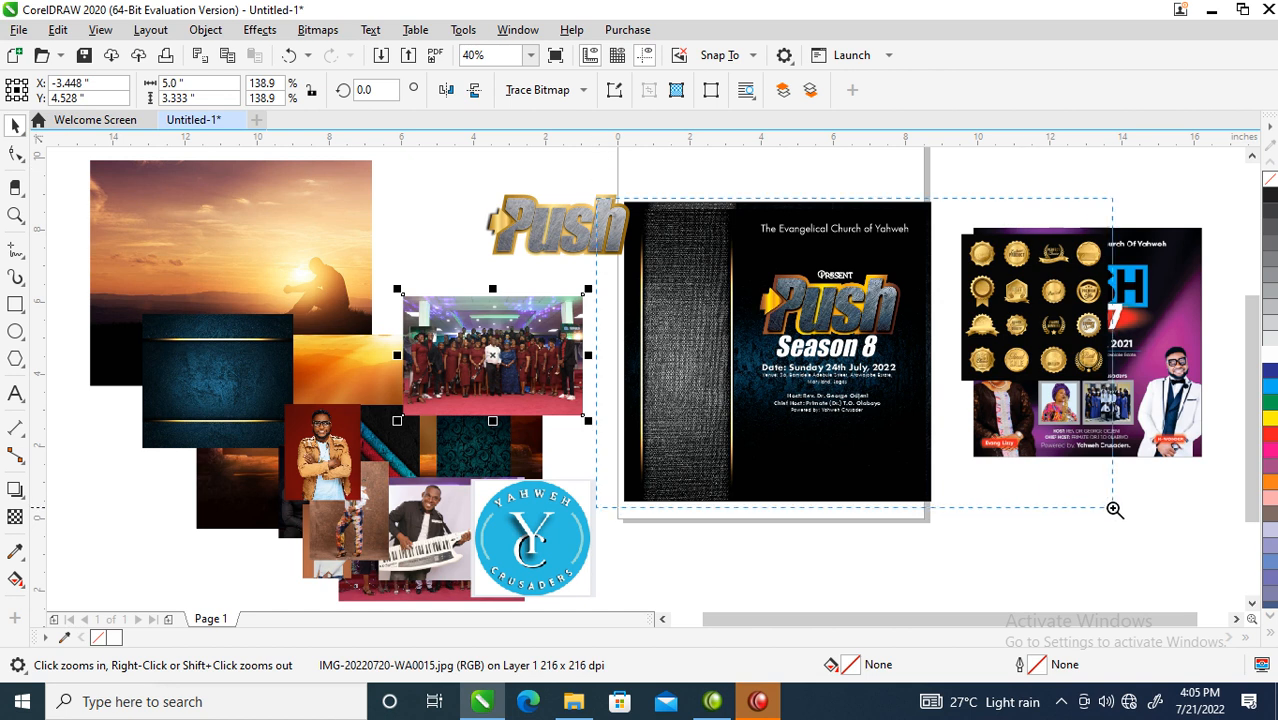
left_click(1130, 504)
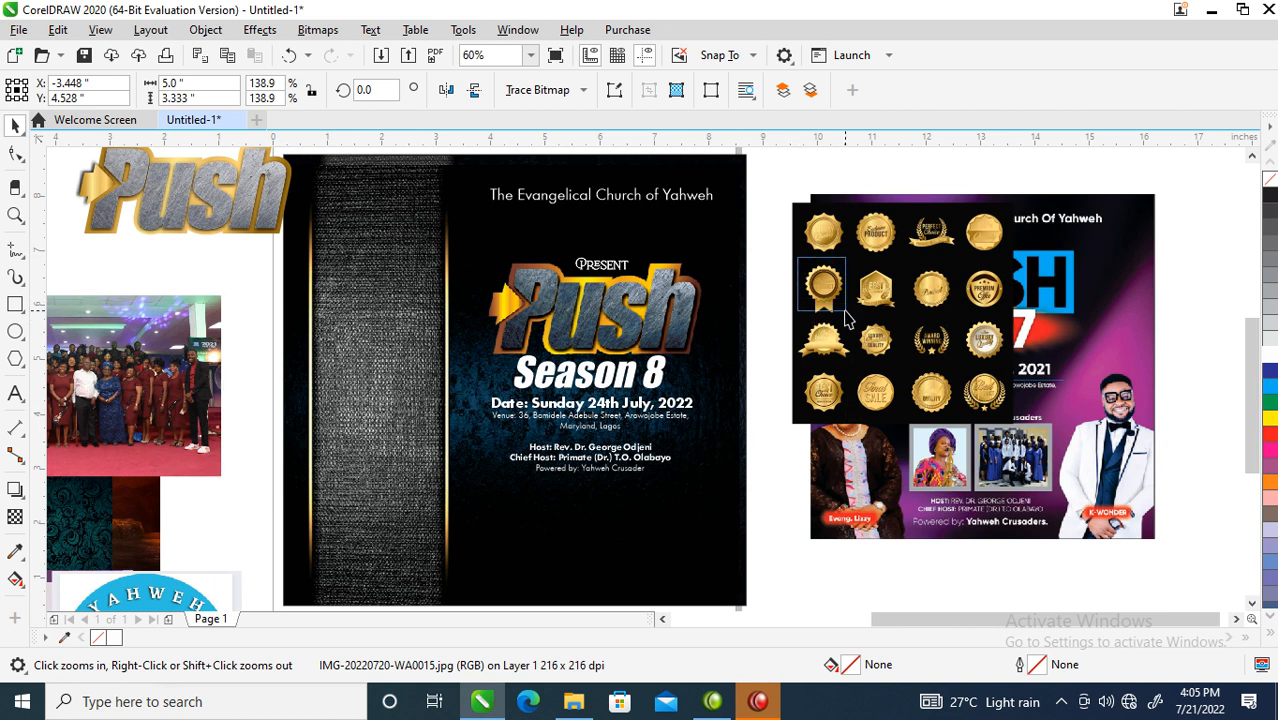
- Ungroup the medal sheet and place one enlarged gold medal on the flyer's left strip
key("space")
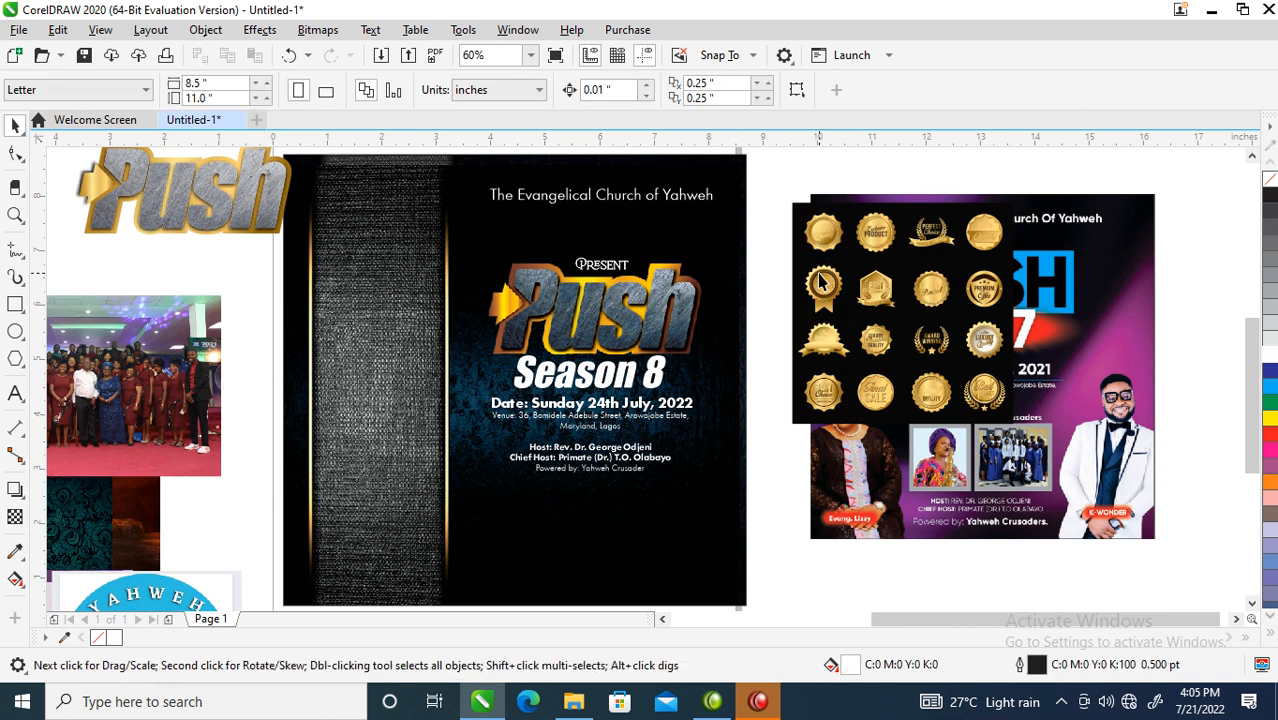
left_click(838, 313)
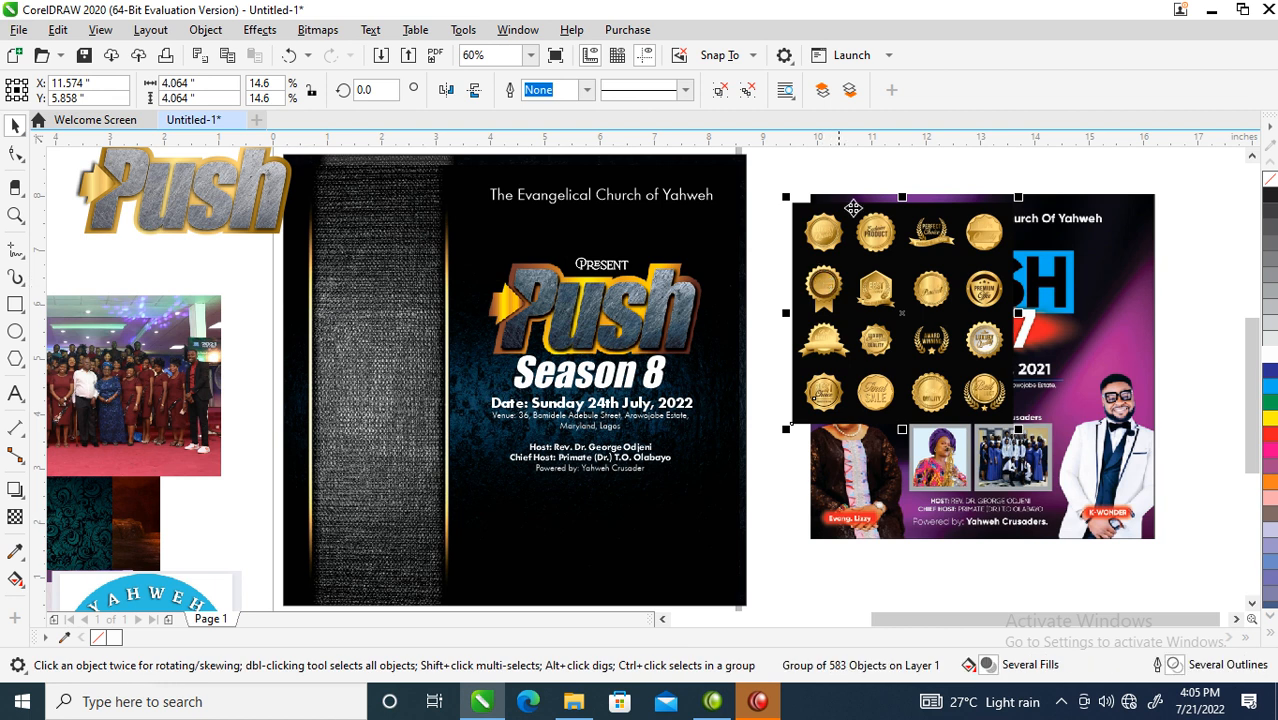
left_click(720, 90)
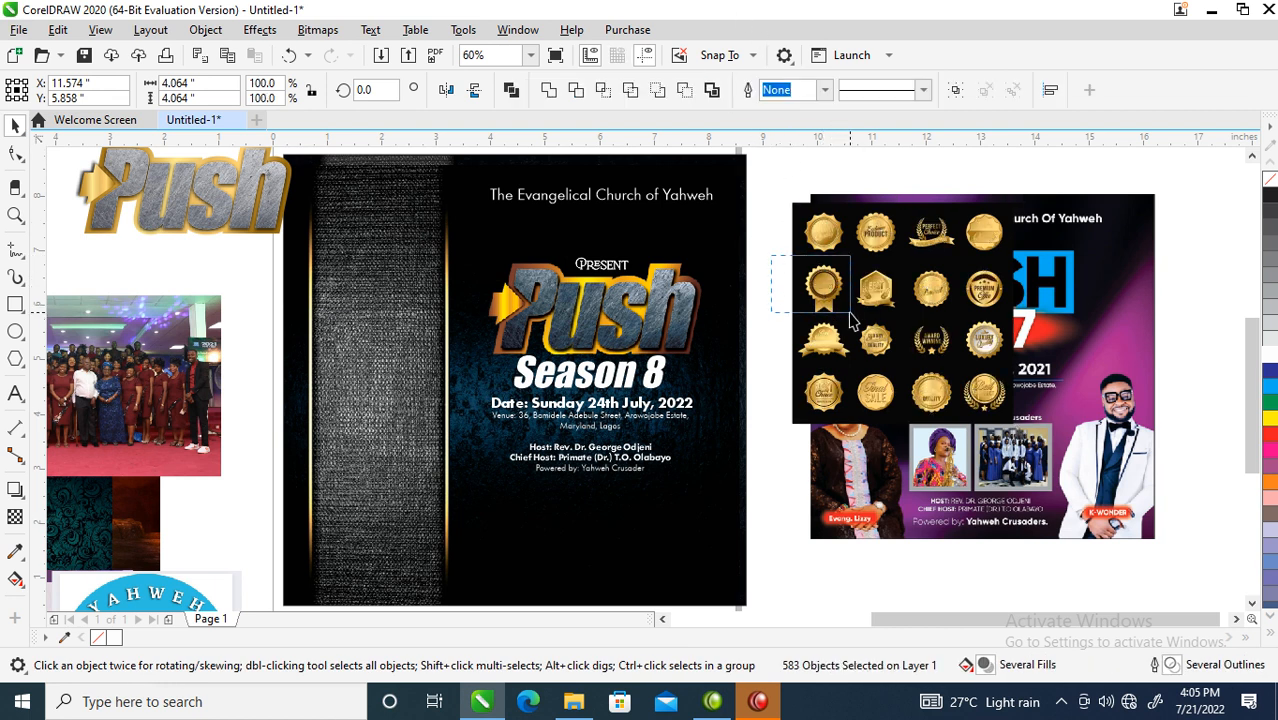
left_click_drag(824, 288, 511, 408)
right_click(426, 450)
key("Escape")
left_click_drag(428, 473, 384, 475)
key("F2")
left_click_drag(242, 339, 562, 598)
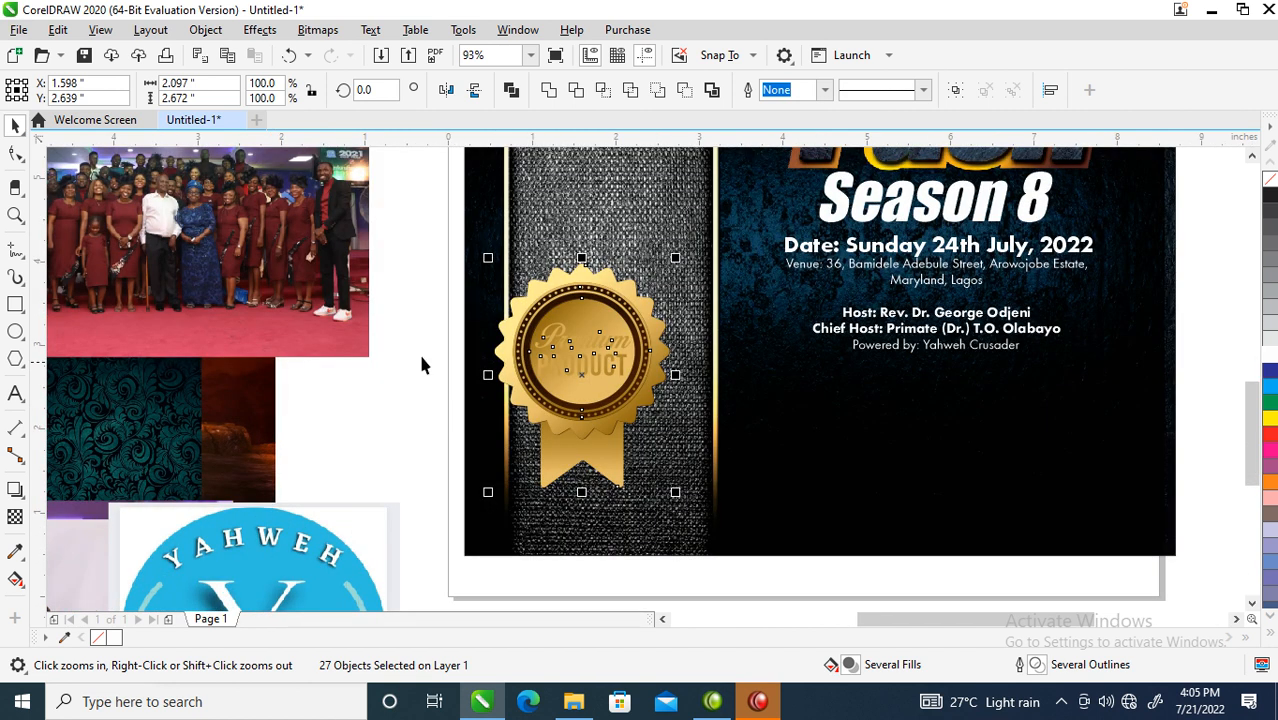
- Delete the medal's Premium Product text, rotate its ribbon 270° and shorten it
left_click_drag(527, 318, 636, 386)
key("Delete")
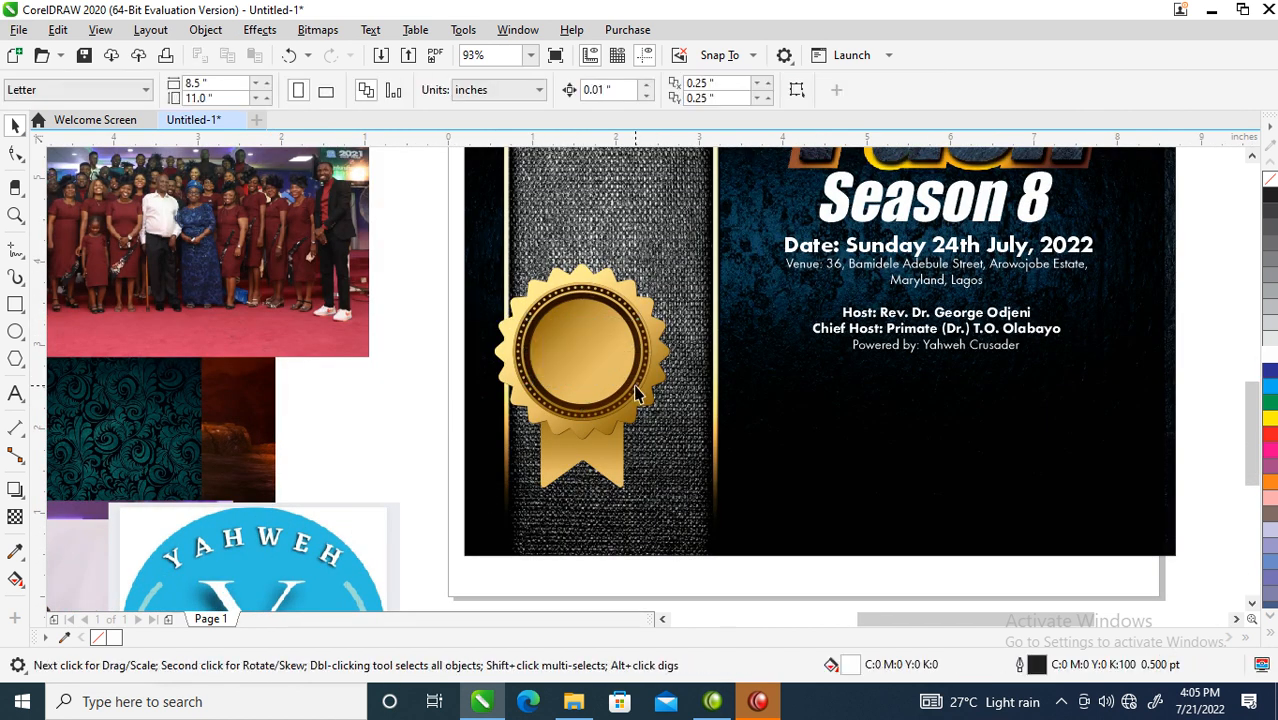
left_click(612, 468)
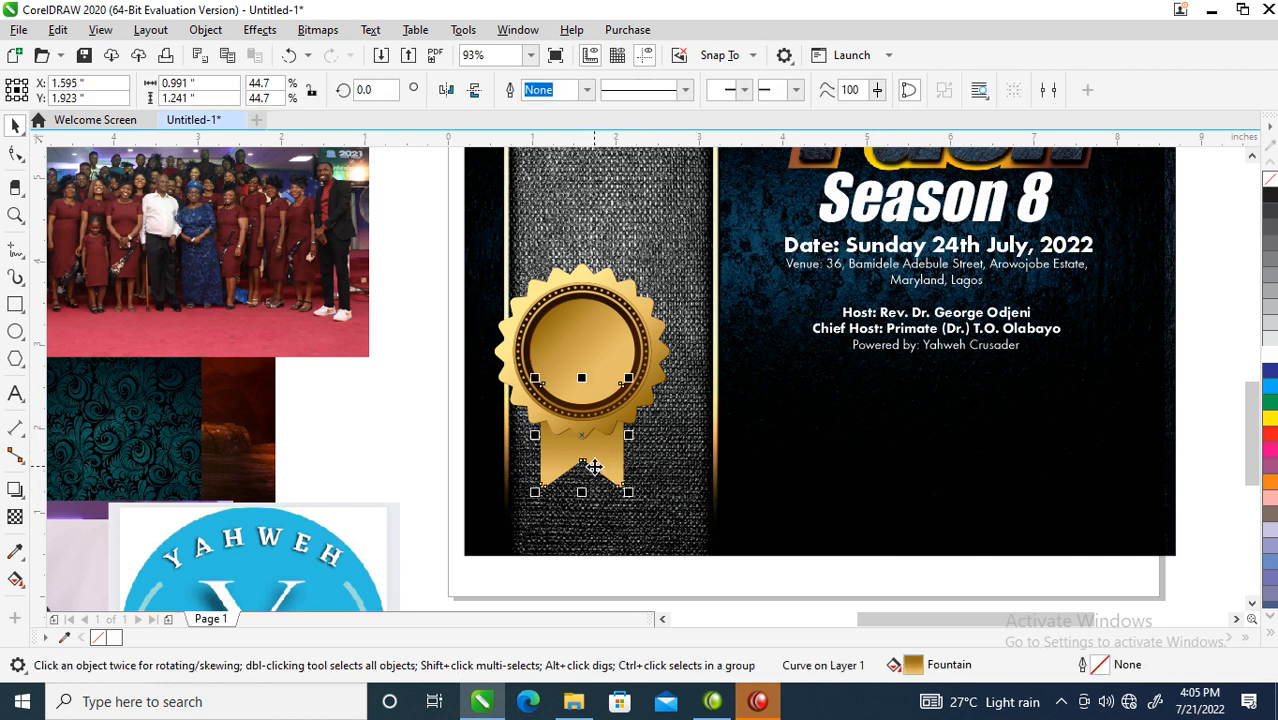
left_click(592, 468)
left_click_drag(629, 377, 684, 514)
left_click(596, 484)
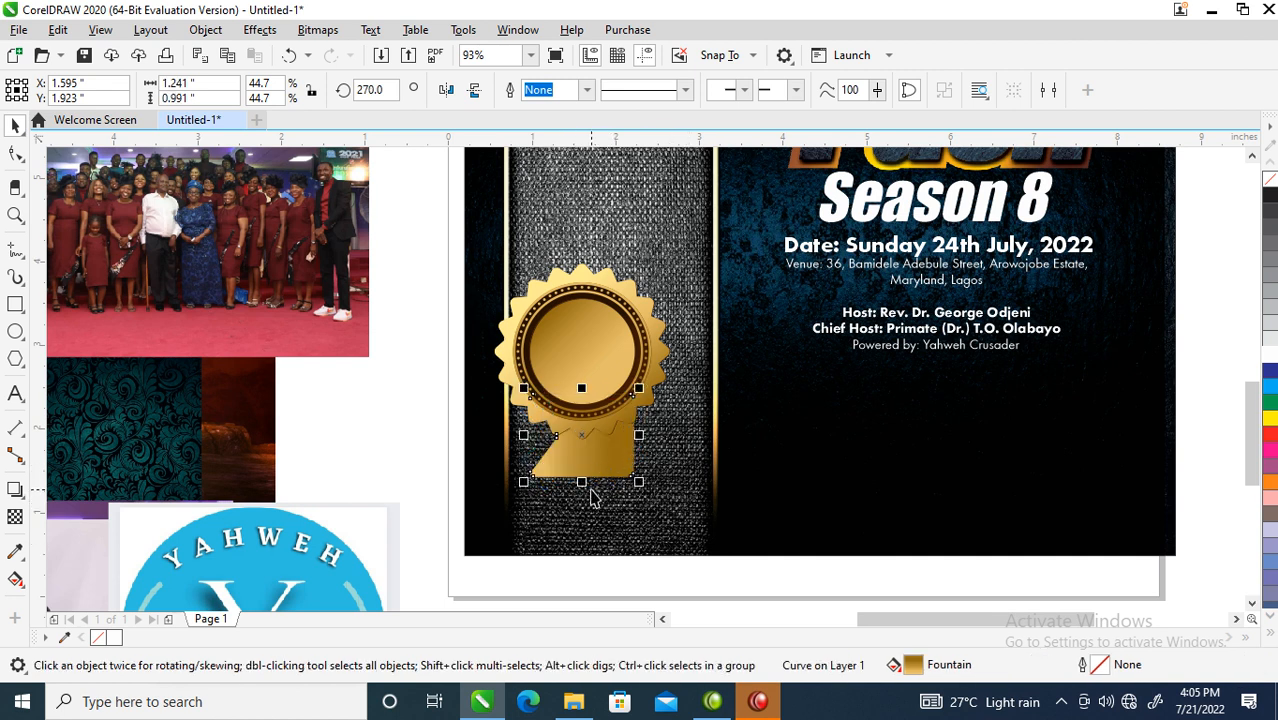
left_click_drag(582, 484, 582, 460)
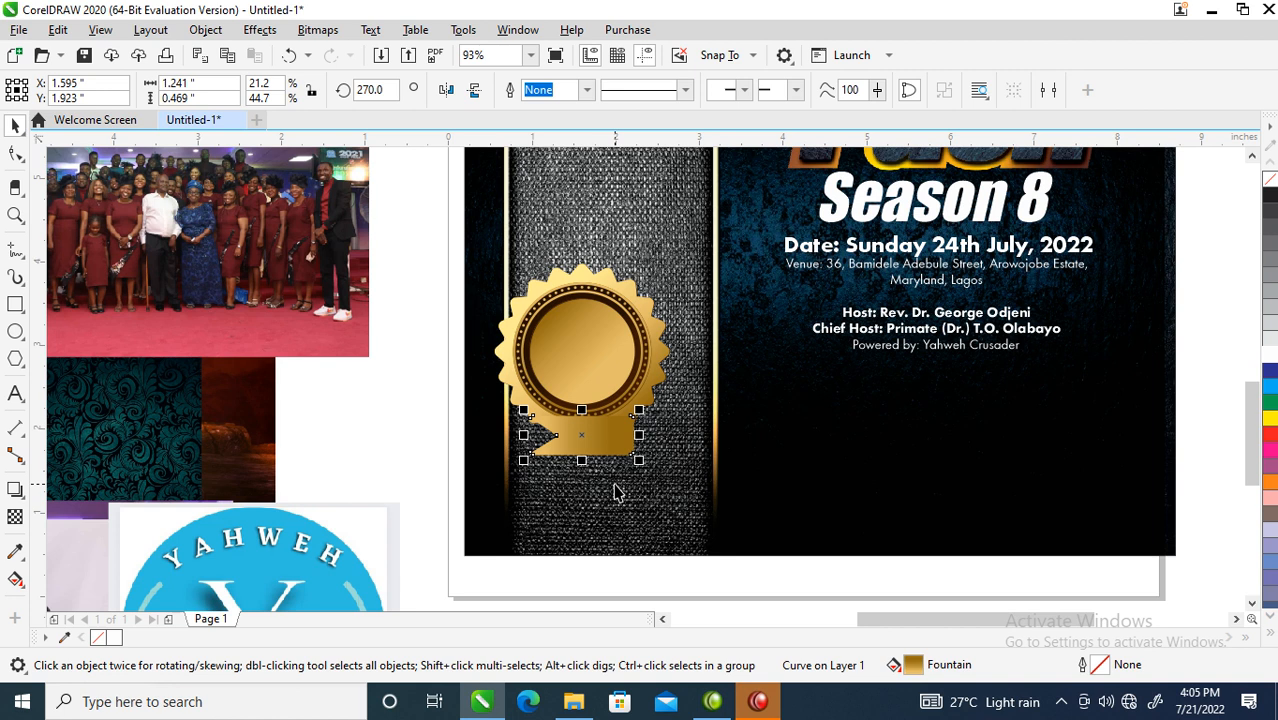
- Stretch the gold ribbon wider and reshape its notched left end with the Shape tool
left_click_drag(641, 435, 613, 447)
key("F10")
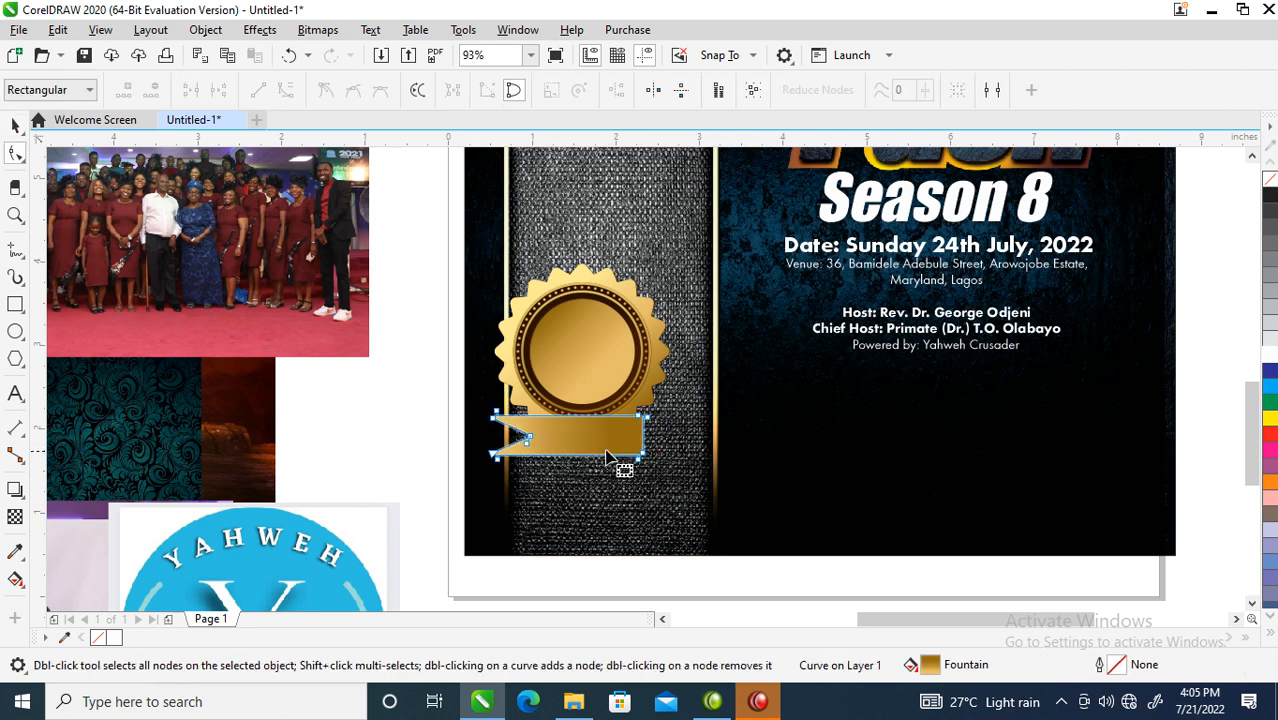
left_click_drag(530, 436, 508, 436)
key("Delete")
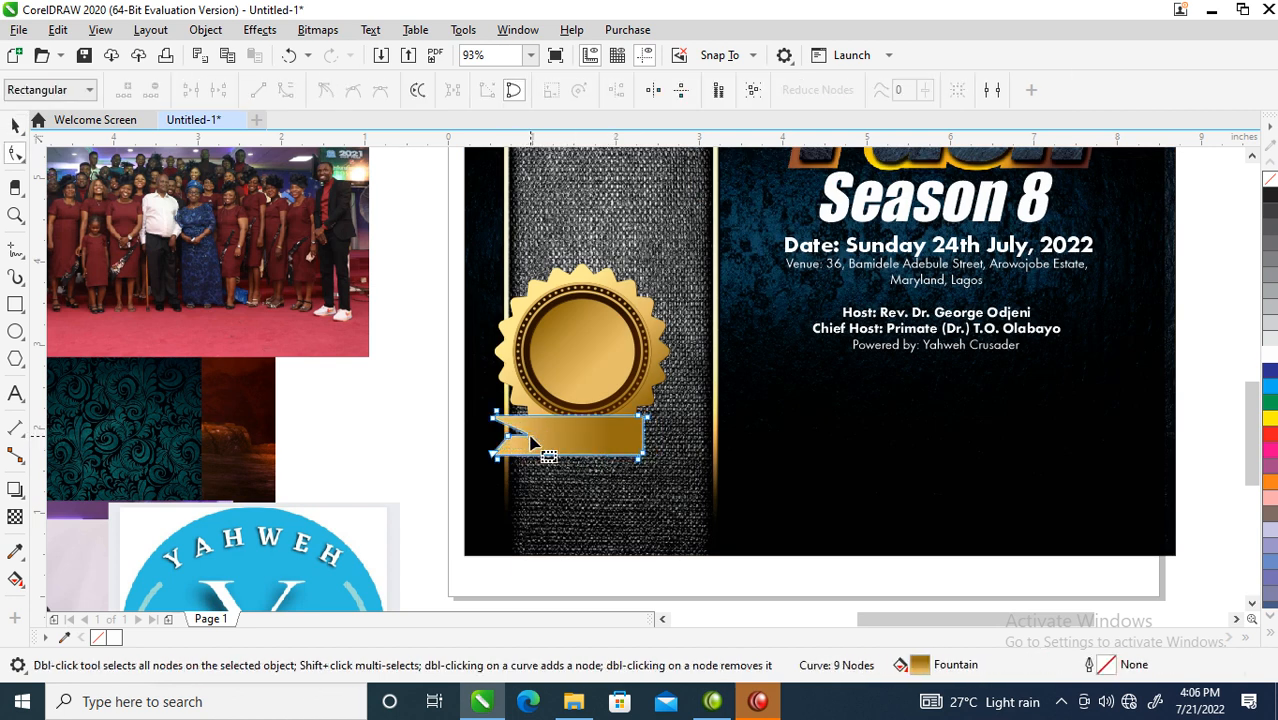
double_click(510, 437)
right_click(530, 440)
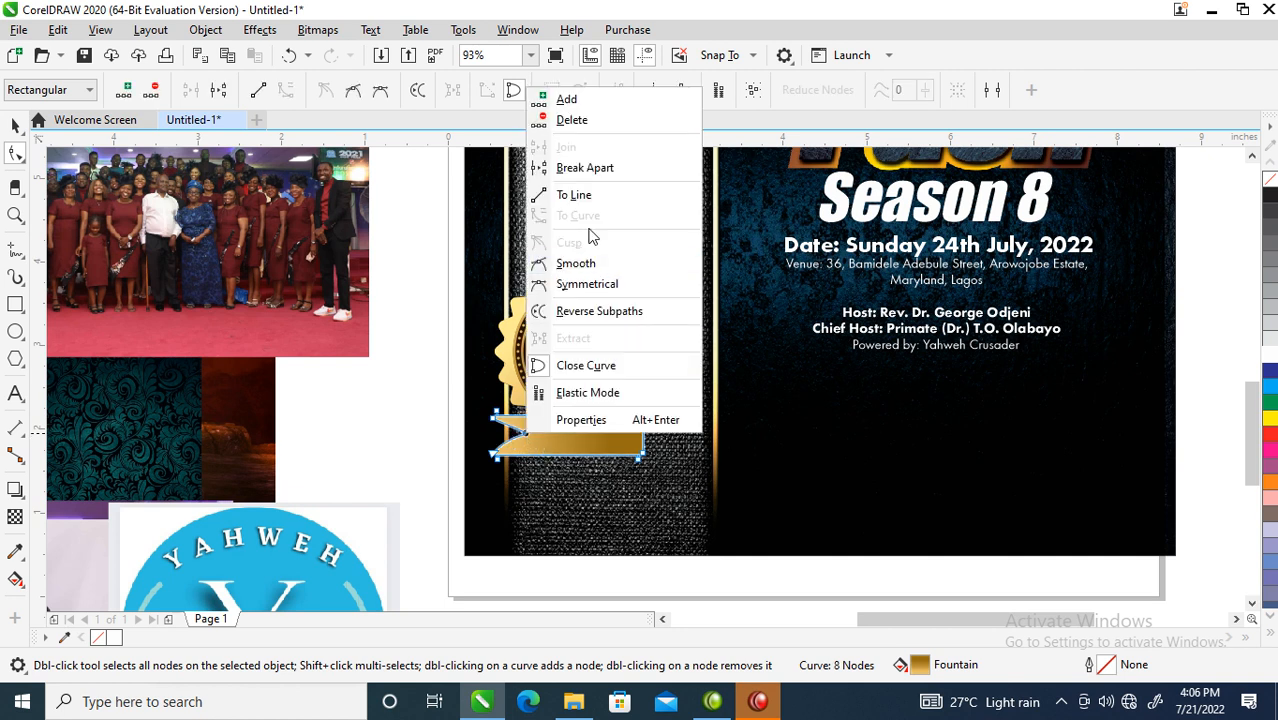
left_click(575, 194)
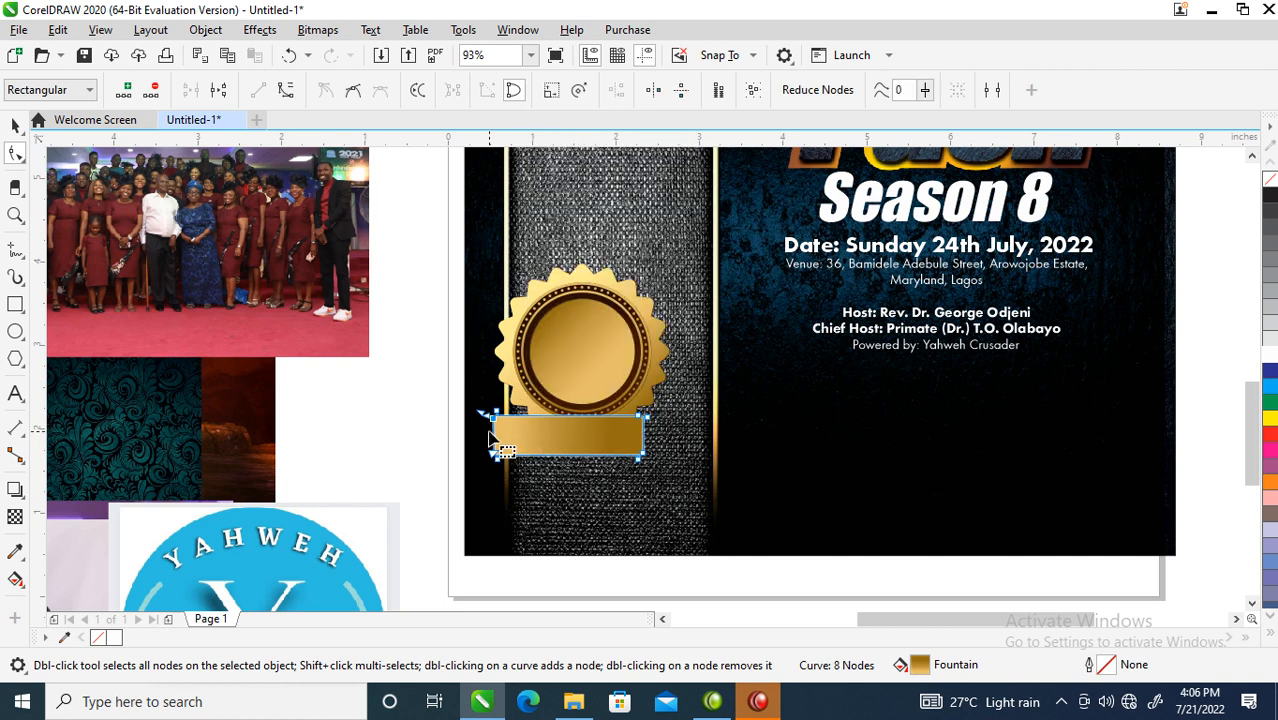
left_click_drag(490, 438, 518, 440)
key("space")
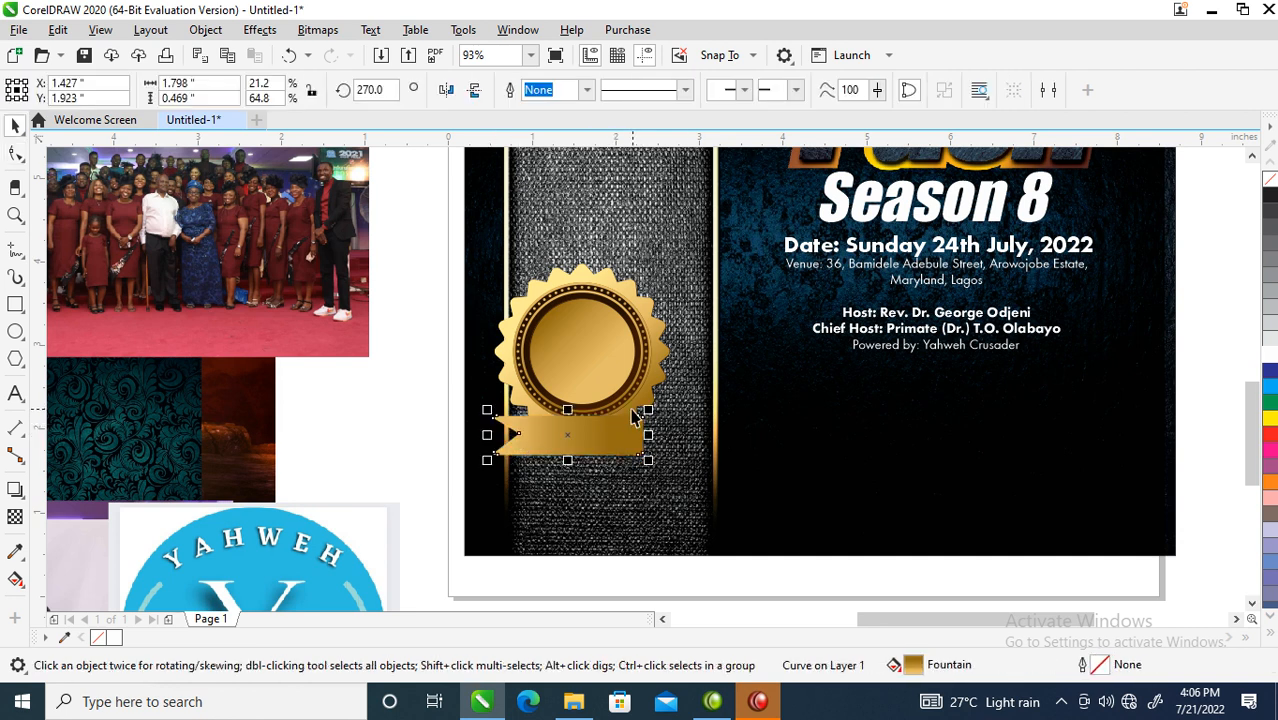
- Shift the ribbon up under the badge, deepen its notch, and fill it white
key("z")
left_click_drag(419, 262, 733, 445)
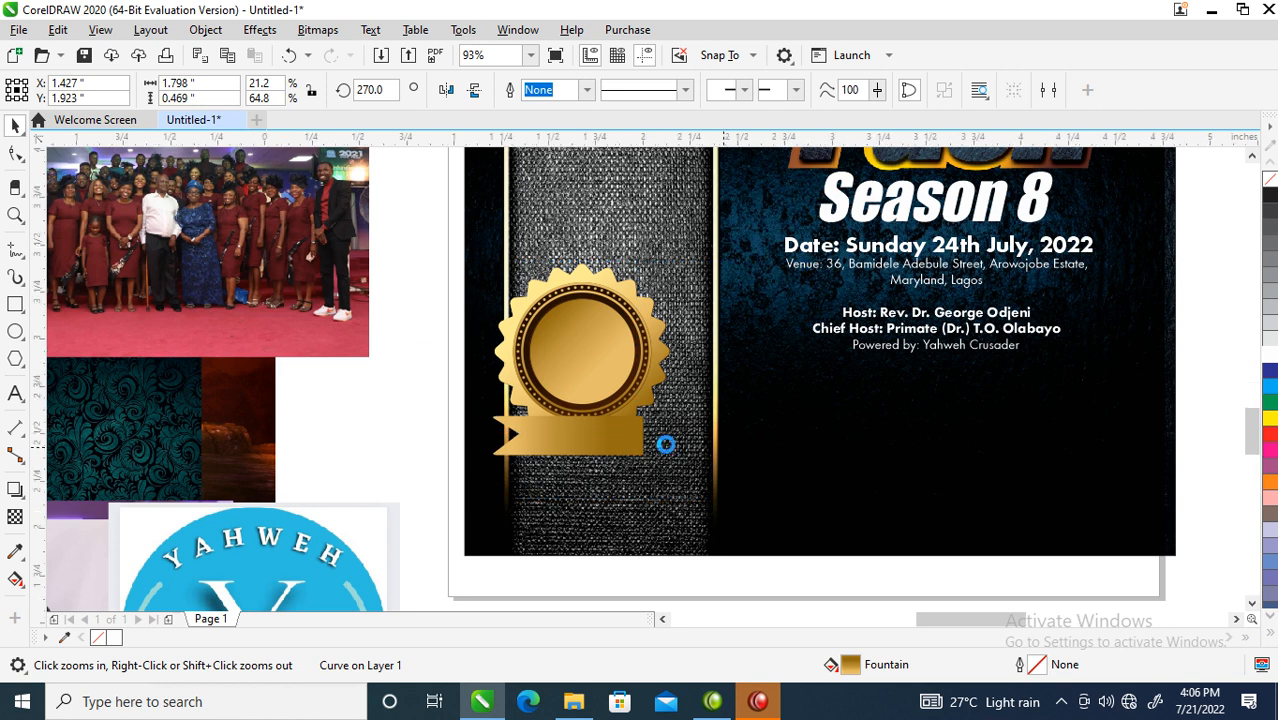
left_click_drag(689, 519, 719, 507)
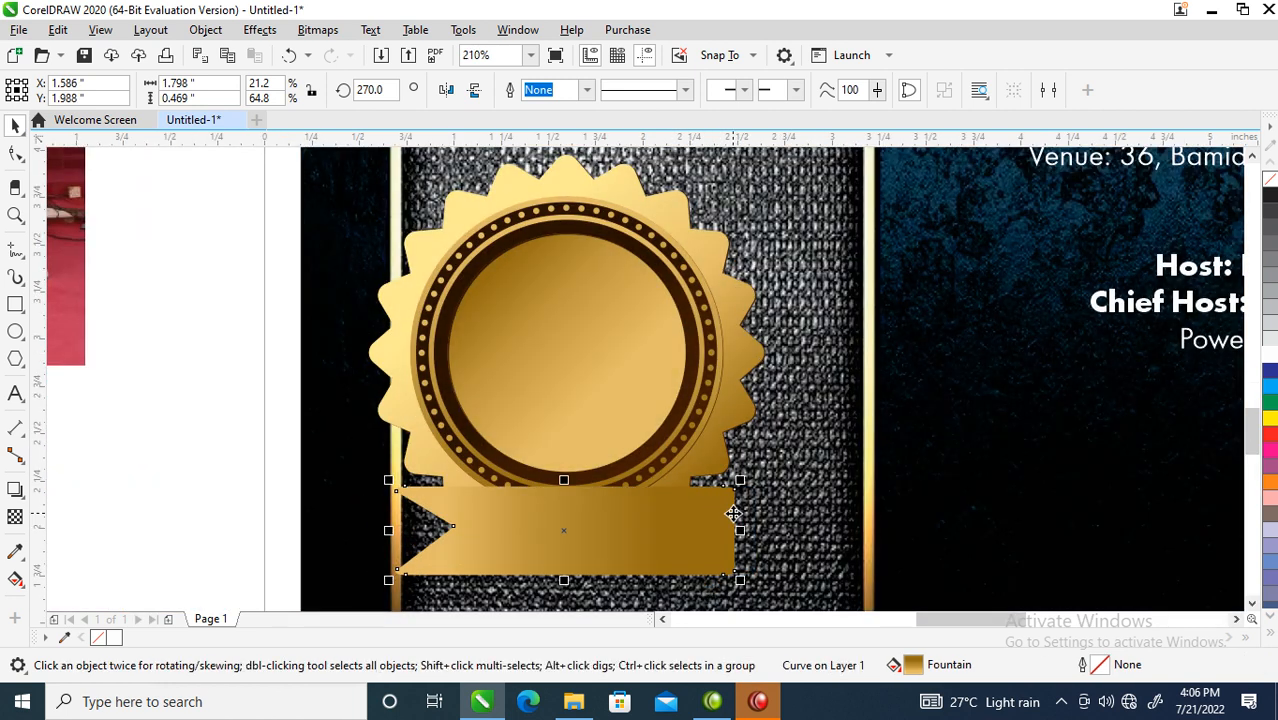
double_click(464, 527)
left_click_drag(456, 531, 430, 531)
key("space")
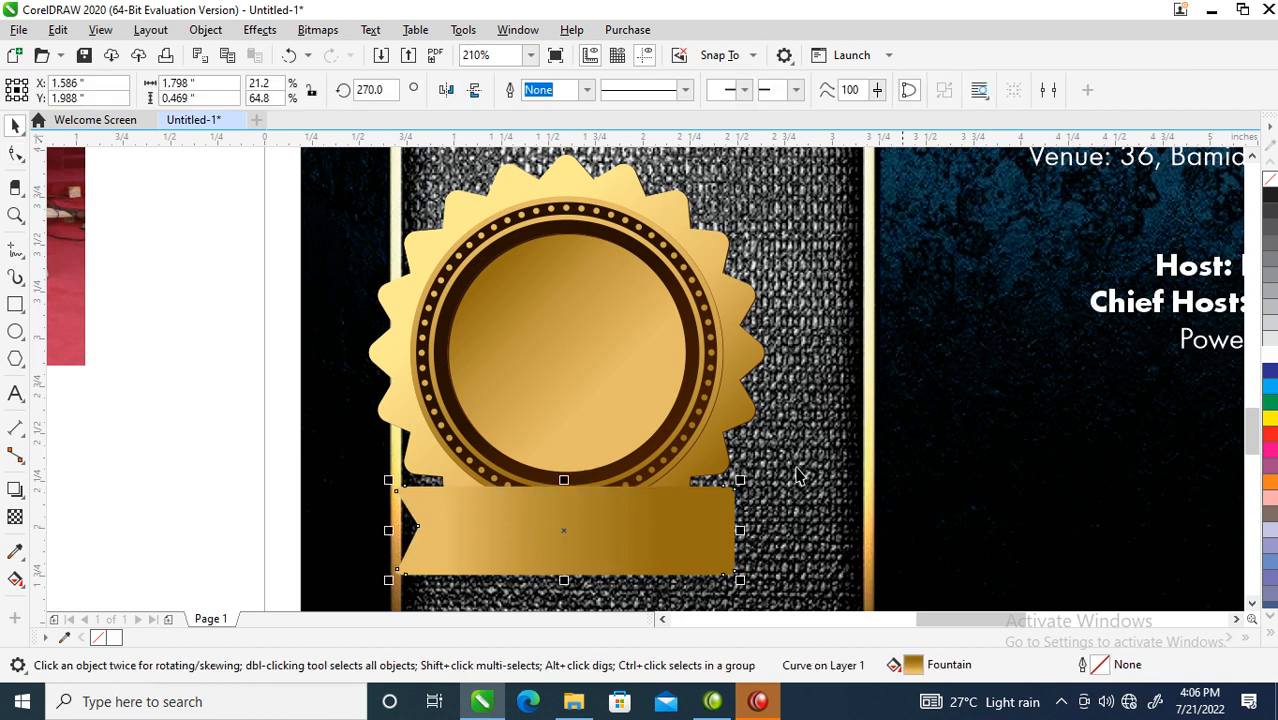
left_click(1270, 354)
left_click(570, 278)
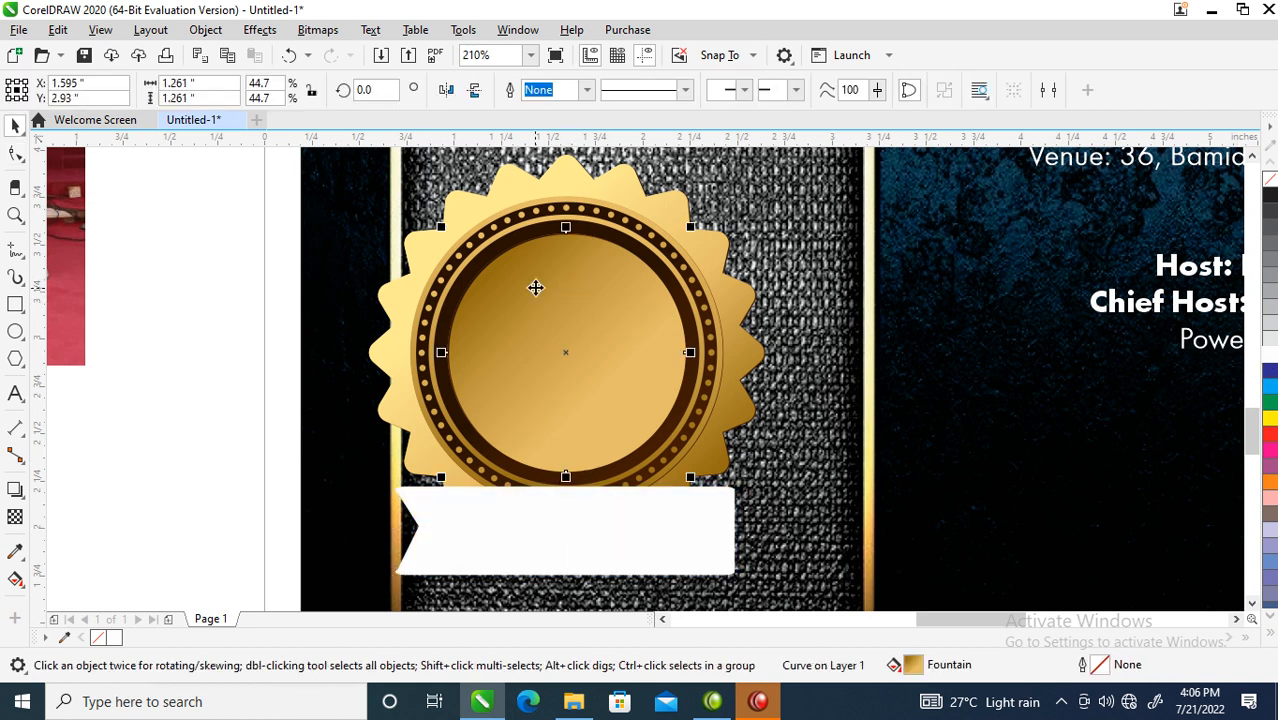
- Drag the portrait, woman's, white-sweater and suited-man photos from the collage toward the flyer
scroll(606, 286, "down", 4)
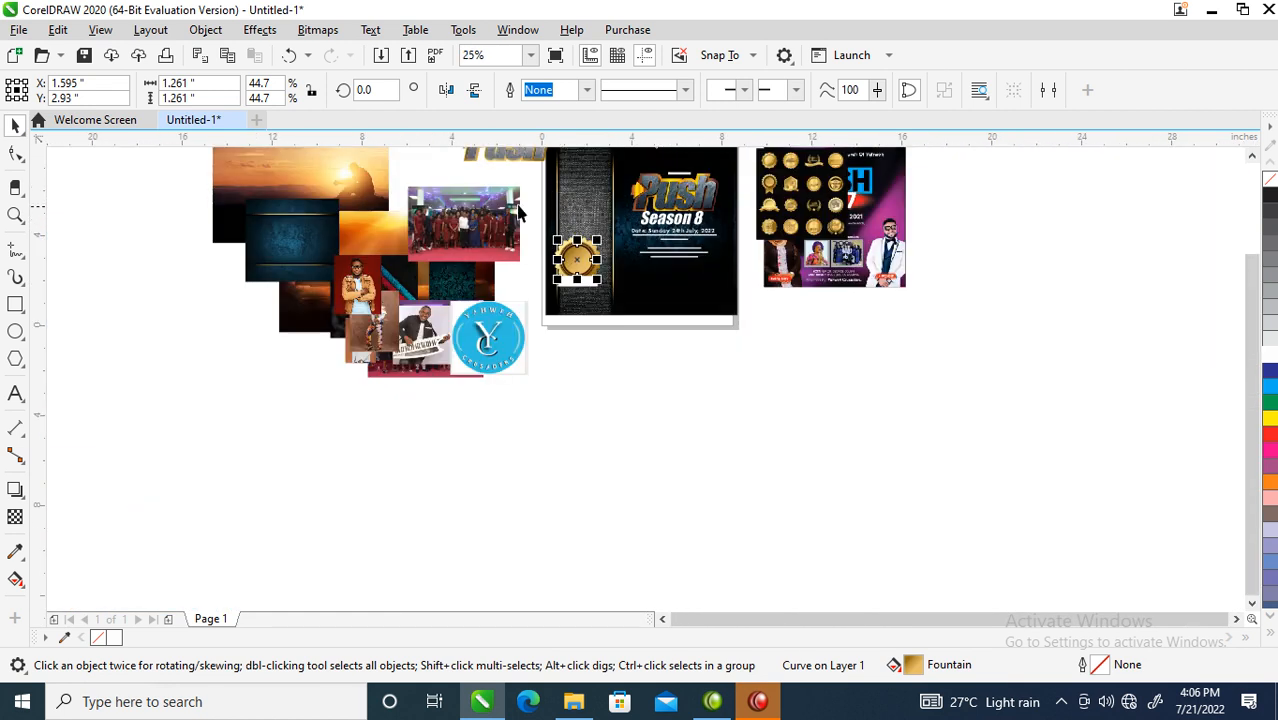
key("F2")
left_click_drag(345, 360, 637, 192)
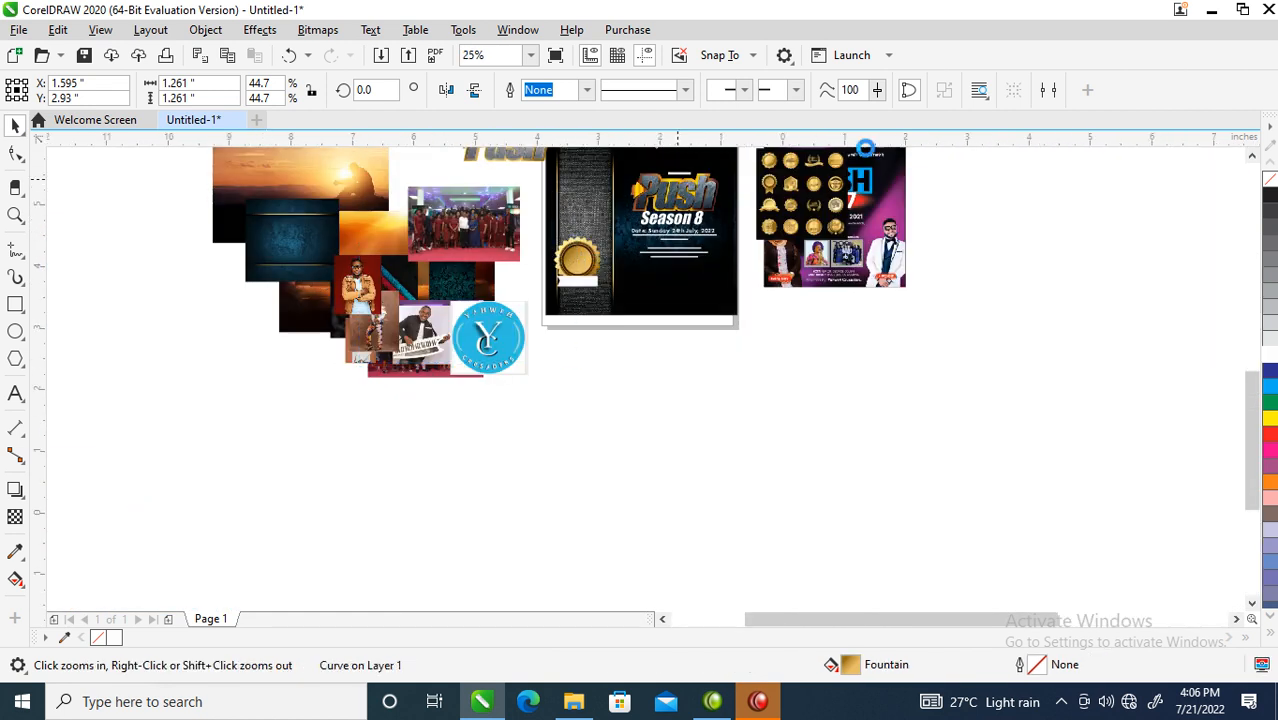
left_click(637, 192)
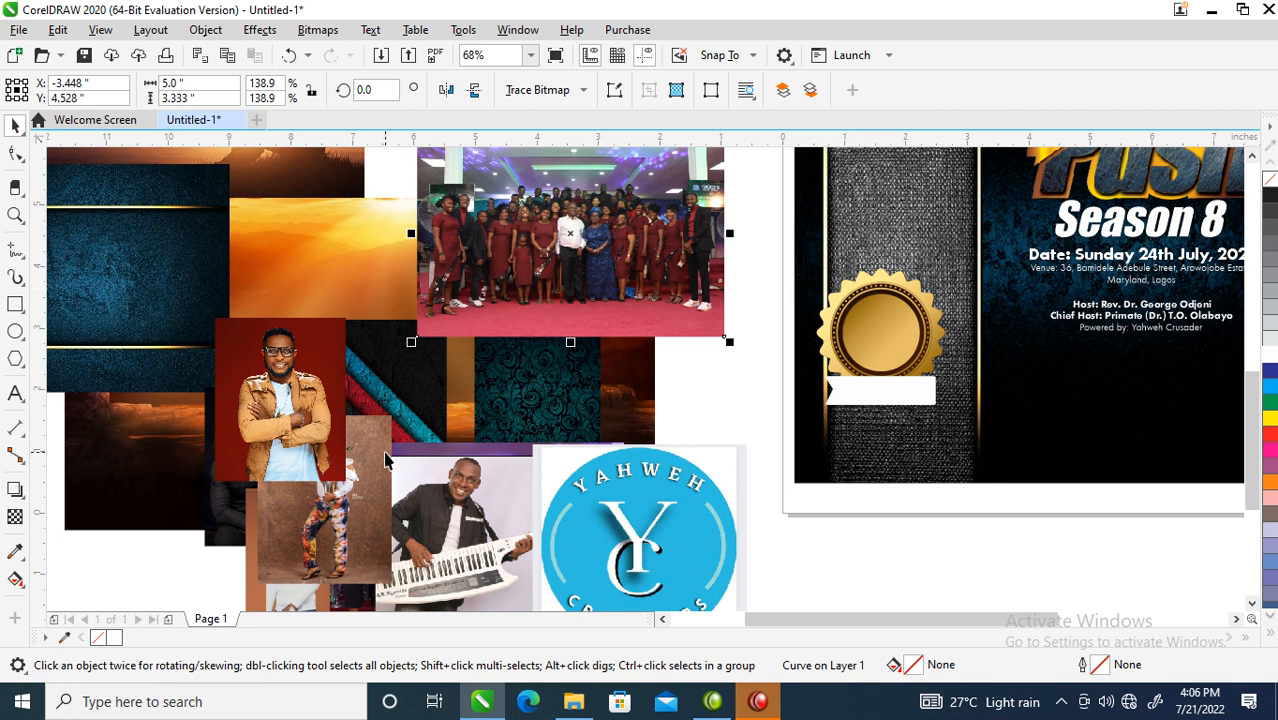
left_click_drag(262, 405, 873, 538)
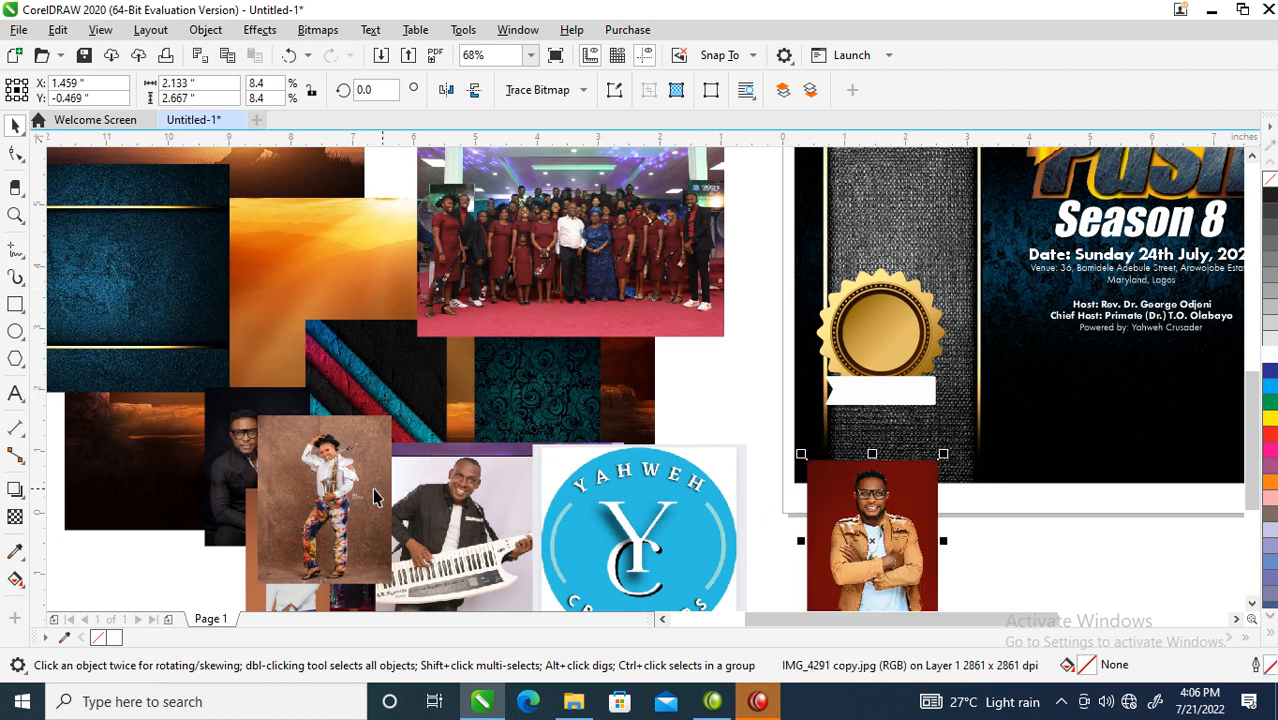
left_click_drag(328, 495, 877, 504)
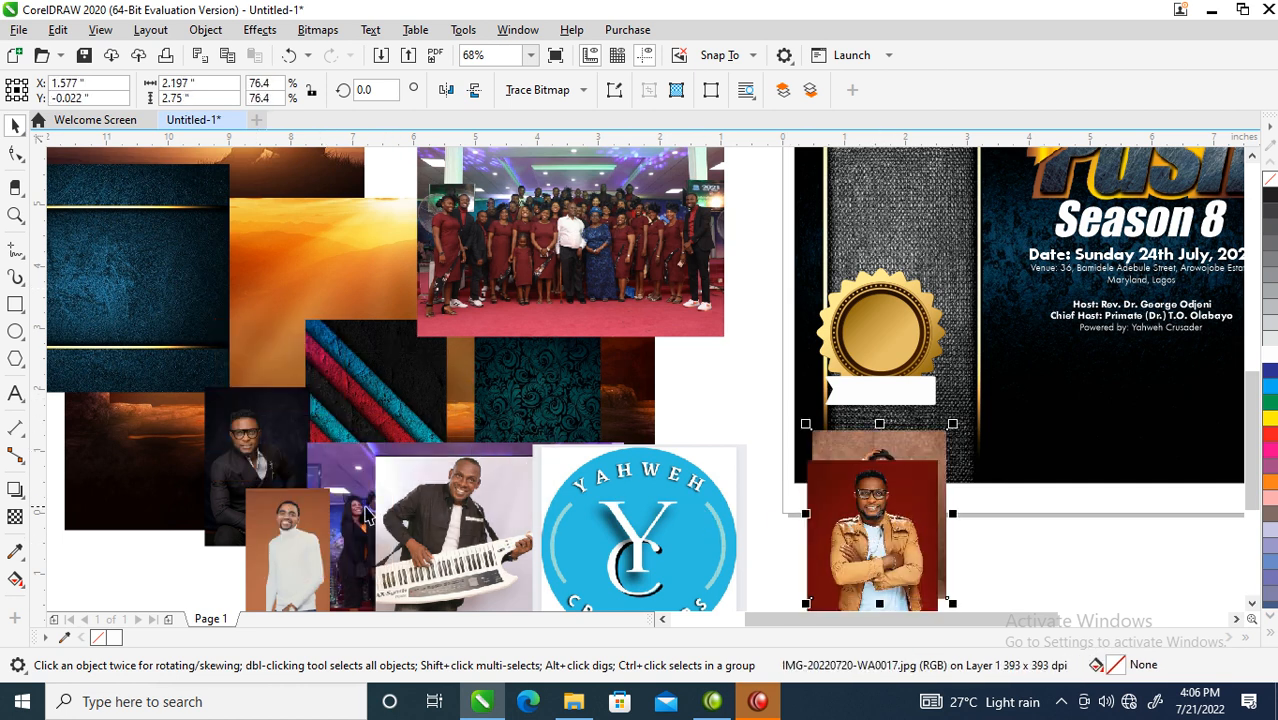
left_click_drag(262, 533, 1053, 516)
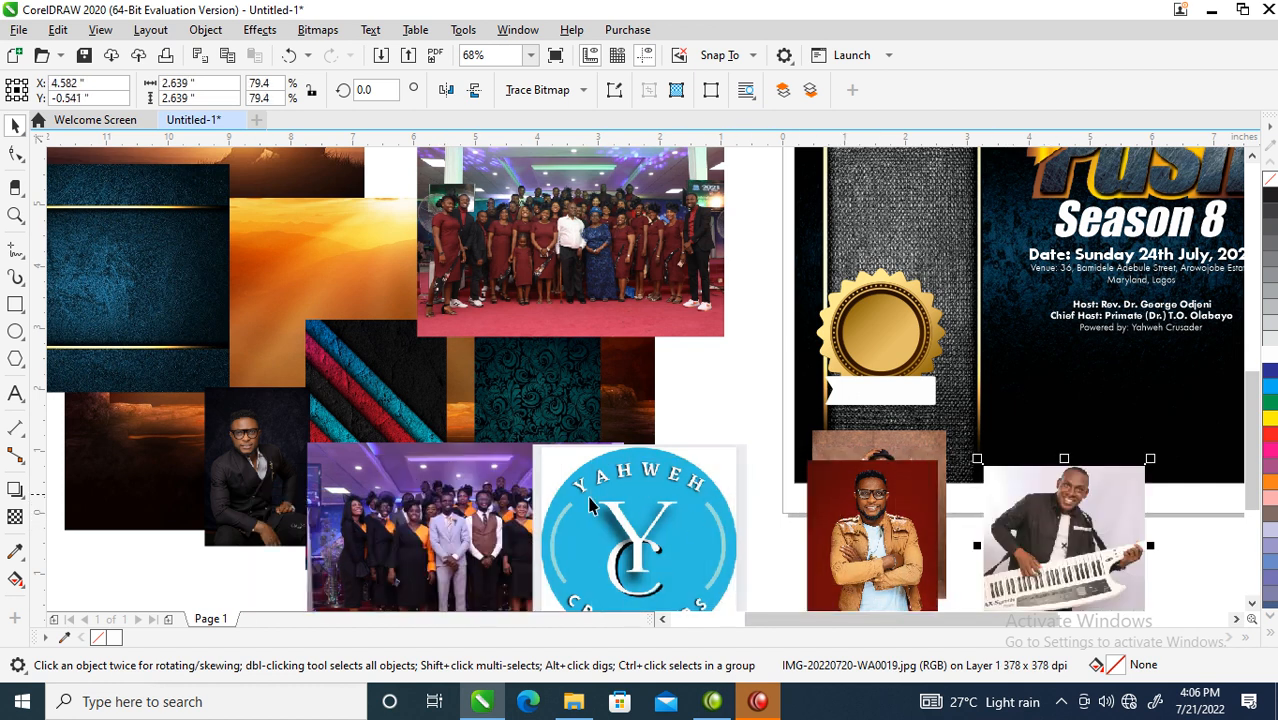
left_click_drag(250, 474, 1131, 551)
- Line up the red-background, brown-background, keyboard-player and suited-man photos in a row by the flyer's bottom
left_click_drag(850, 525, 637, 455)
left_click_drag(925, 526, 757, 547)
left_click_drag(882, 518, 845, 561)
left_click_drag(1052, 536, 888, 557)
left_click_drag(1138, 546, 944, 612)
scroll(925, 490, "down", 3)
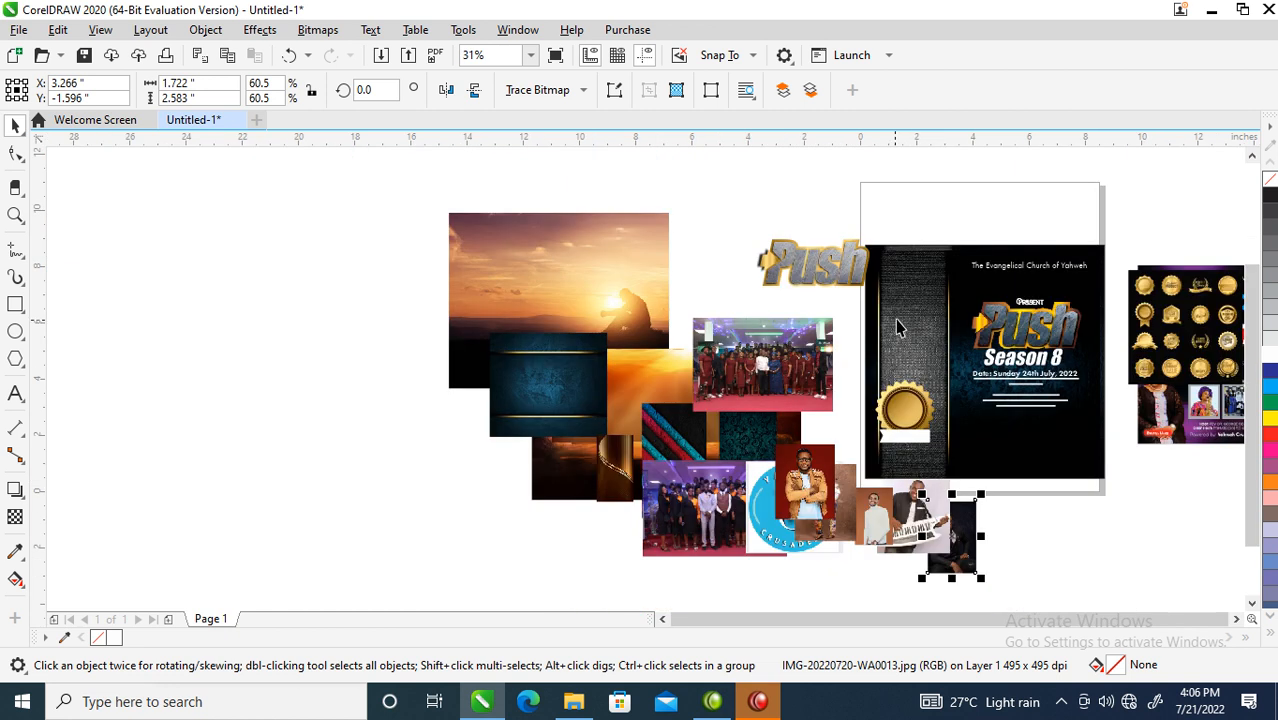
key("z")
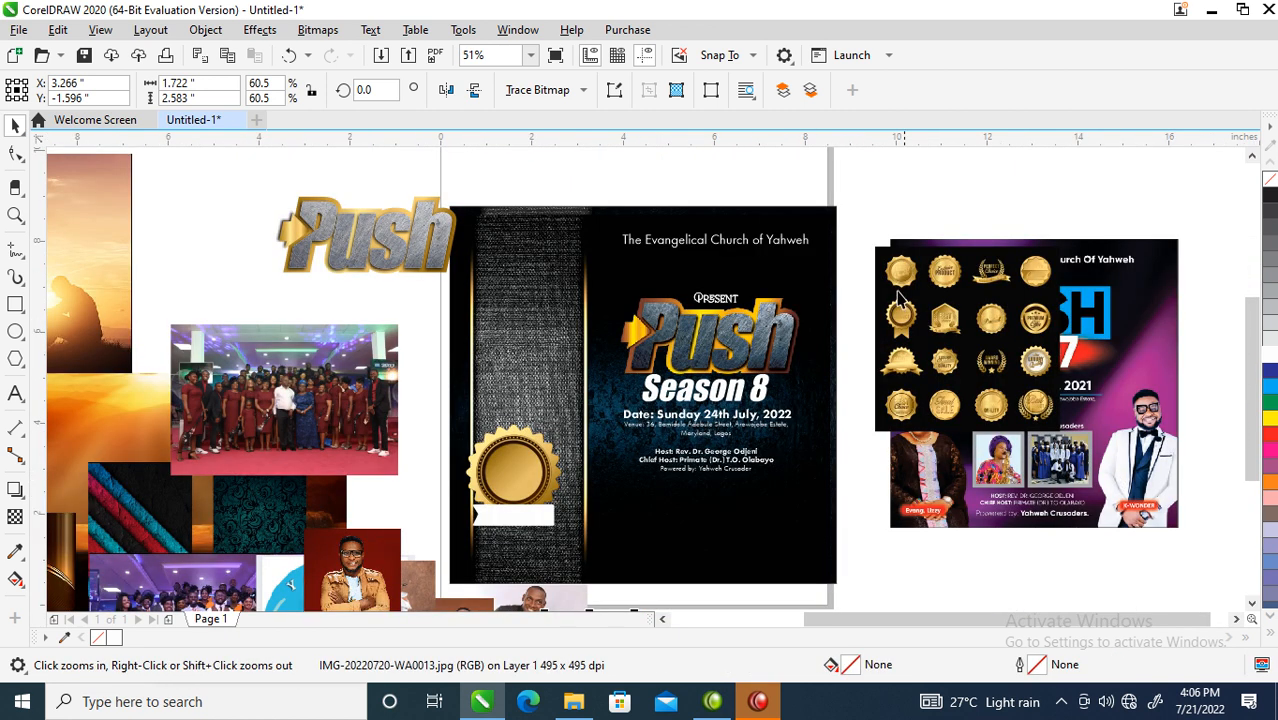
- Raise the title text block, copy the gold seal with banner to the right, and lift the left seal
left_click_drag(845, 263, 554, 492)
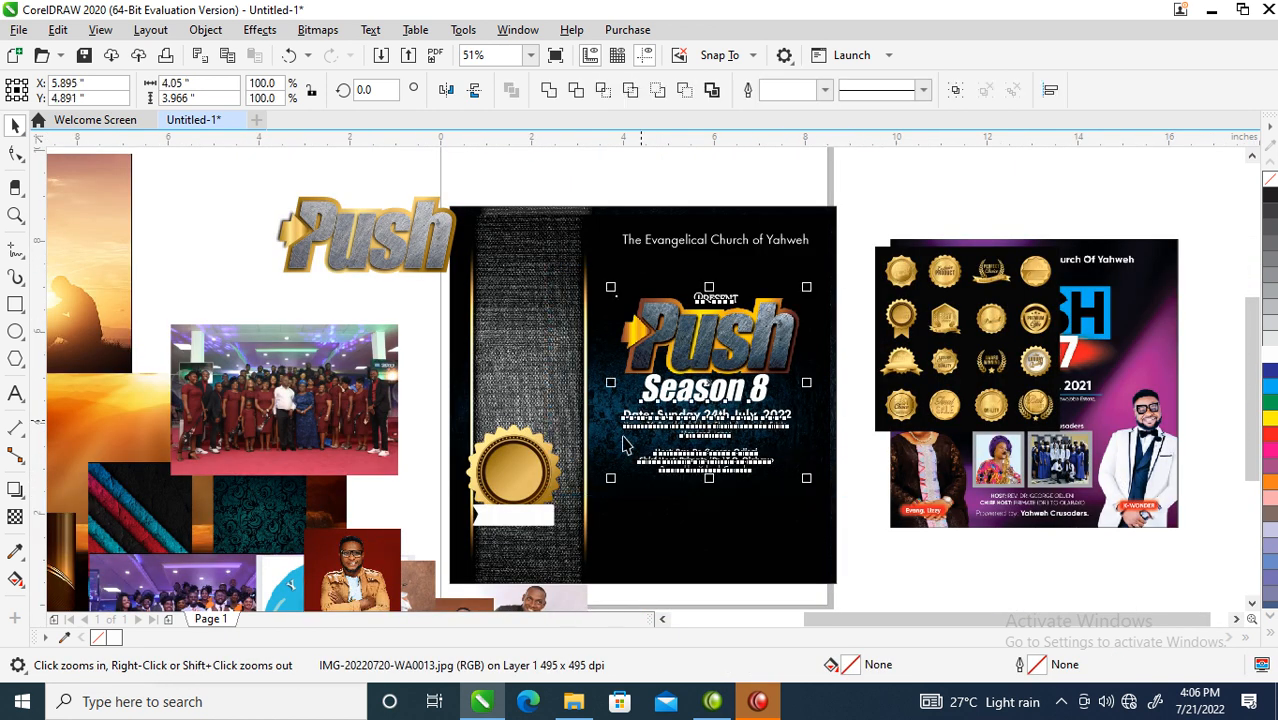
left_click_drag(718, 332, 719, 305)
left_click_drag(447, 385, 592, 550)
left_click_drag(535, 476, 806, 484)
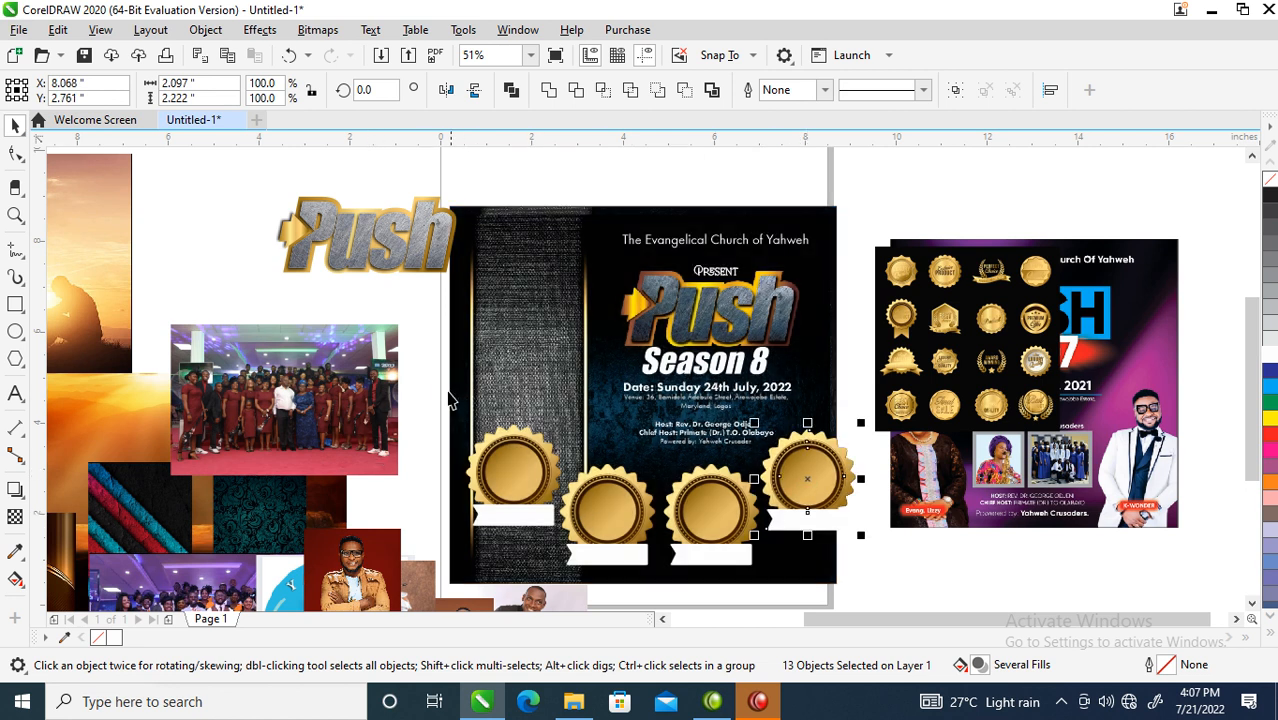
left_click(548, 488)
left_click_drag(548, 488, 560, 384)
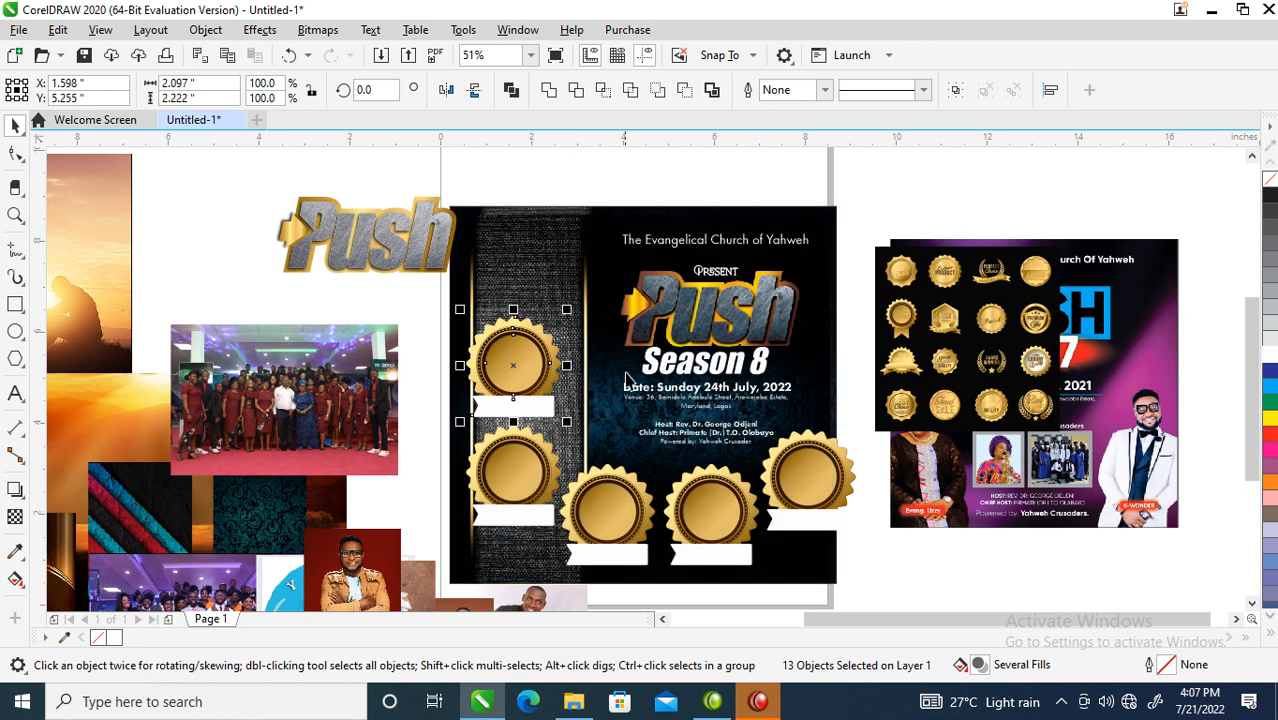
- Select only the seals, excluding the date, venue and host lines, then rescale and reposition them
left_click_drag(437, 300, 859, 576)
left_click(700, 393, "shift")
left_click(699, 398, "shift")
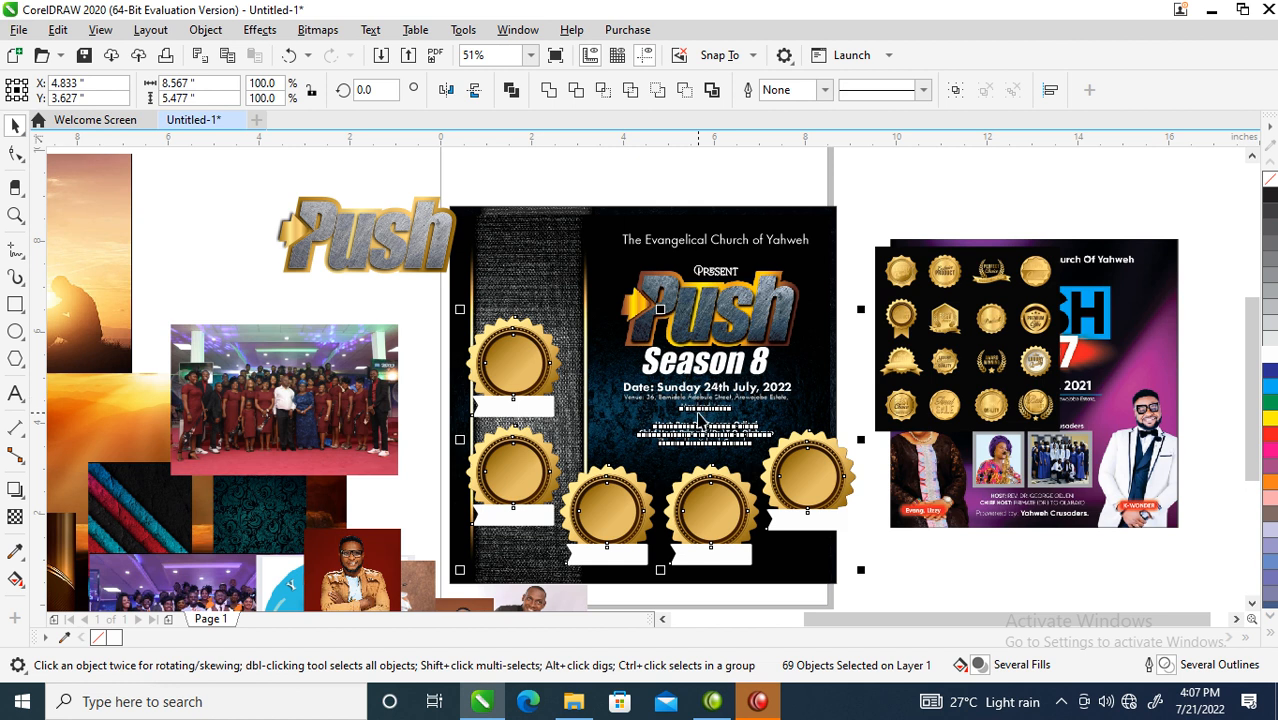
left_click(701, 410, "shift")
left_click(706, 426, "shift")
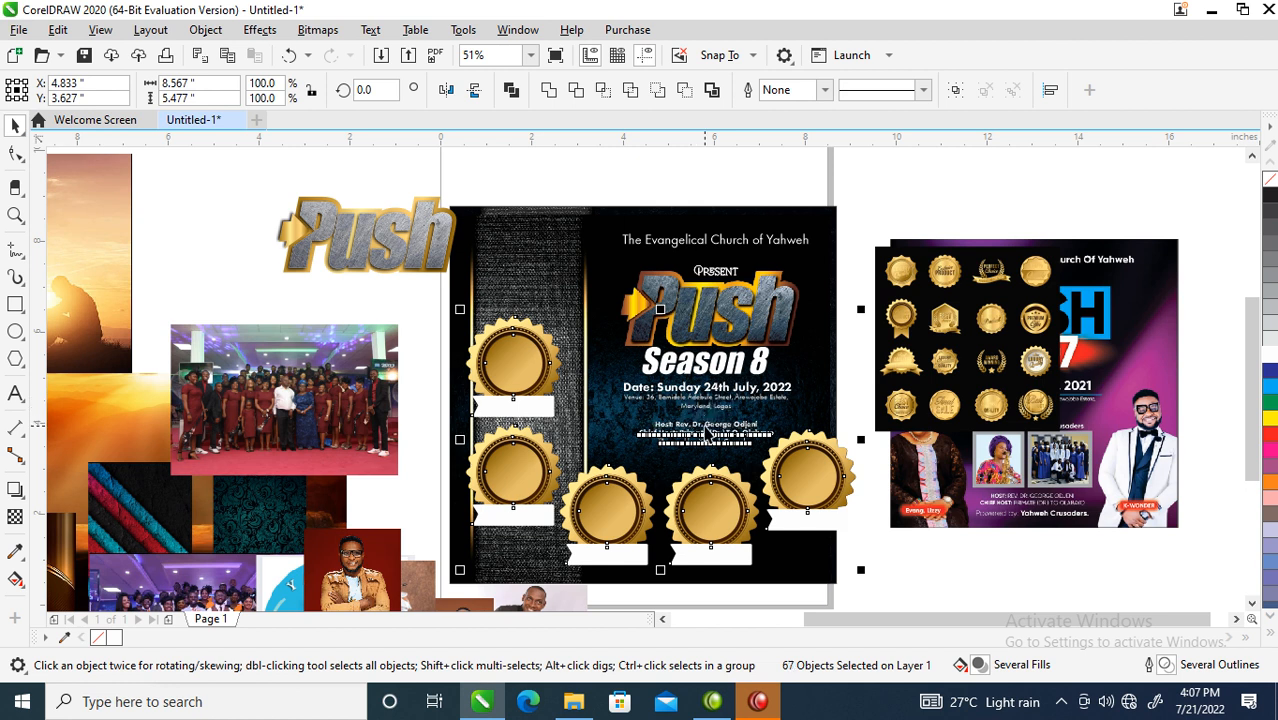
left_click(702, 441, "shift")
left_click(683, 433, "shift")
left_click_drag(863, 313, 820, 340)
left_click_drag(793, 464, 772, 493)
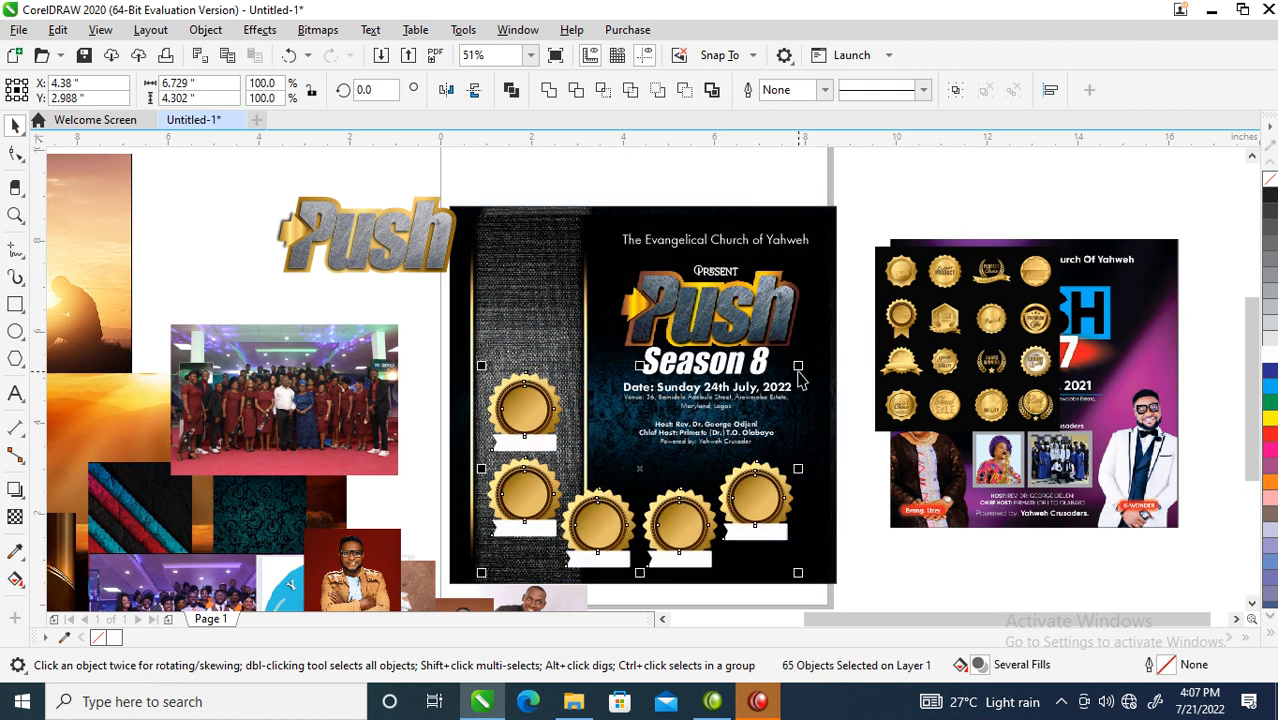
left_click_drag(799, 364, 832, 343)
left_click_drag(797, 488, 790, 496)
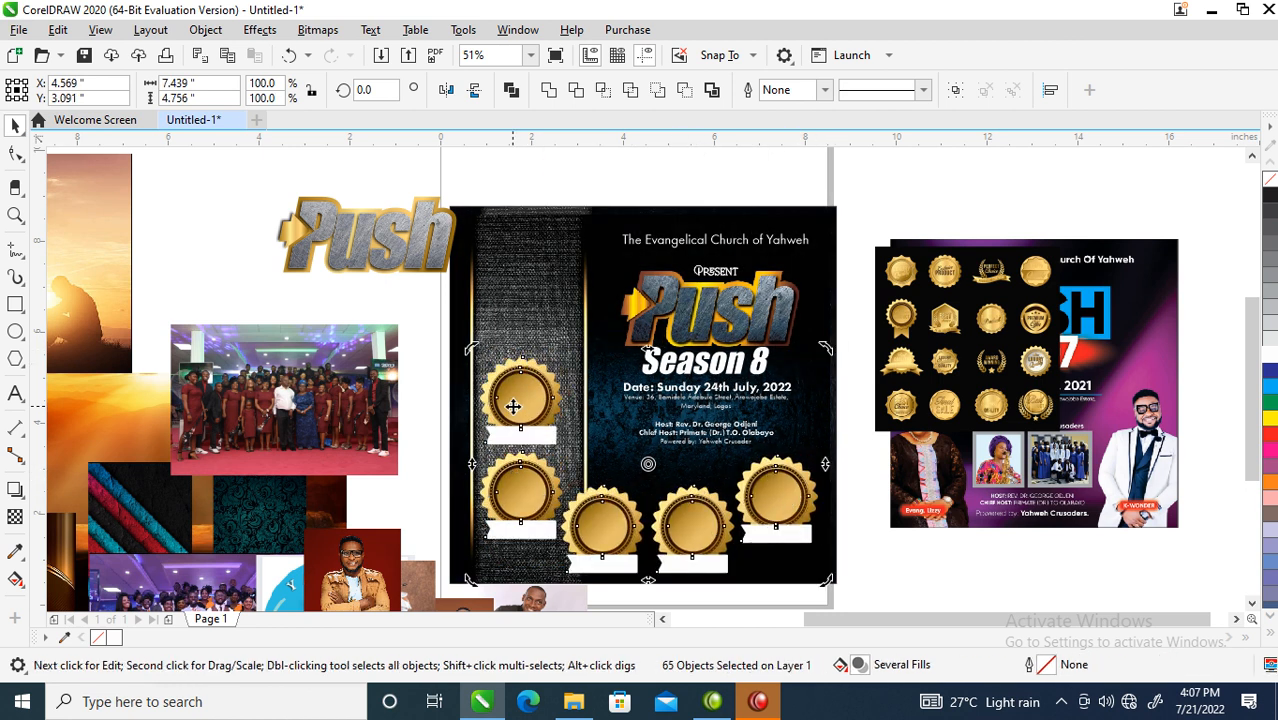
- PowerClip the man's photo and the next member photo inside the first two badges
scroll(512, 406, "down", 2)
key("z")
left_click_drag(296, 323, 785, 558)
left_click(877, 545)
left_click_drag(437, 492, 667, 360)
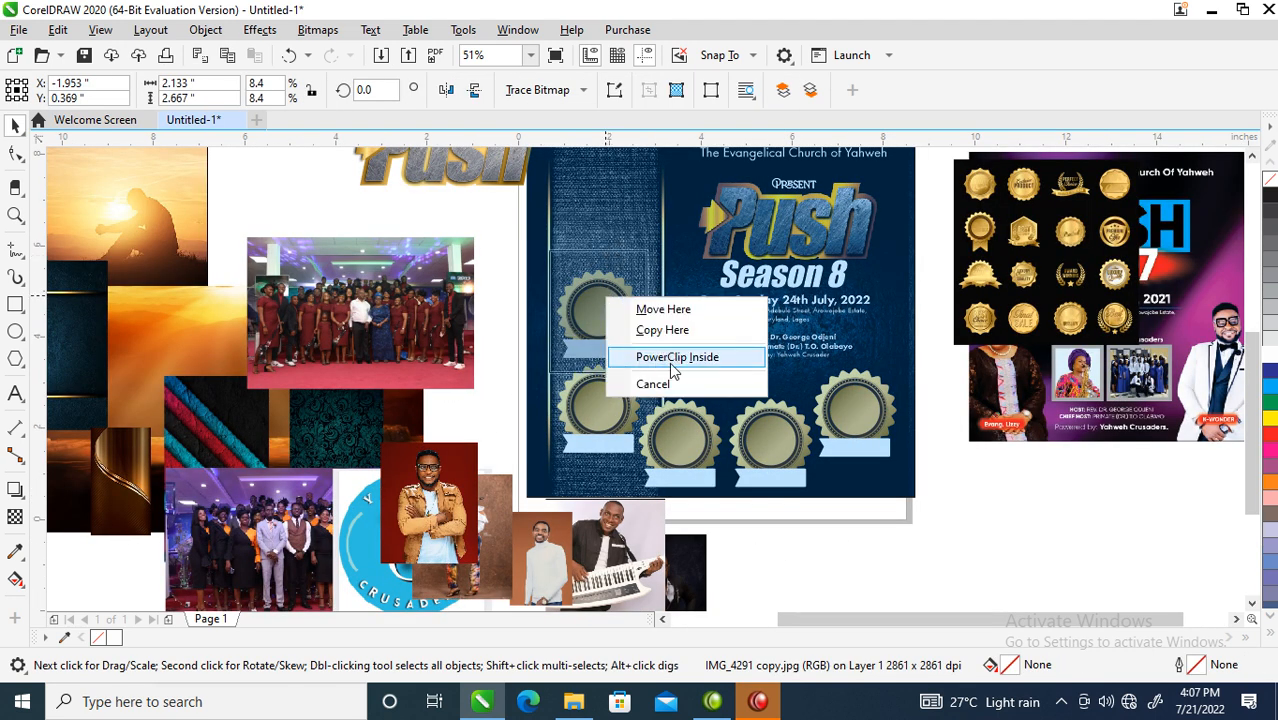
left_click(676, 358)
left_click_drag(481, 548, 606, 408)
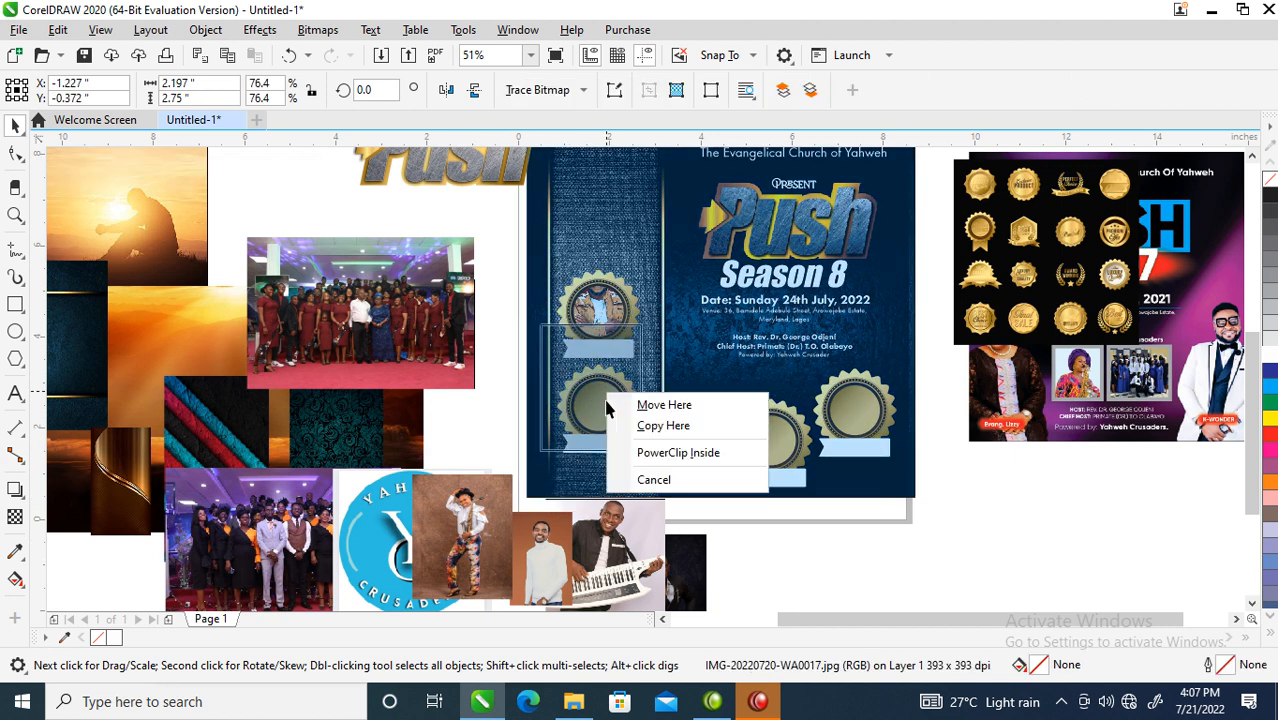
left_click(690, 452)
- PowerClip the keyboard player and two more portraits into badges three to five, then move the choir photo top left
left_click(690, 428)
left_click_drag(690, 428, 692, 430)
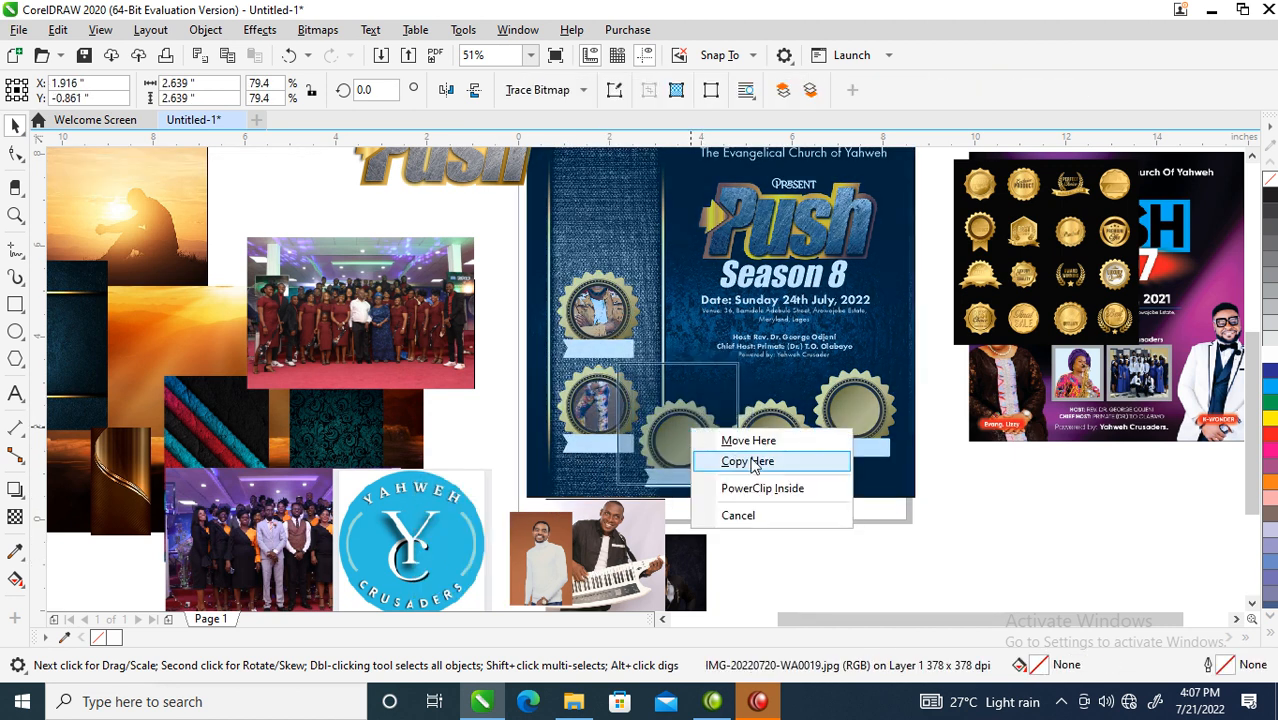
left_click(765, 488)
left_click_drag(540, 565, 782, 424)
left_click(842, 485)
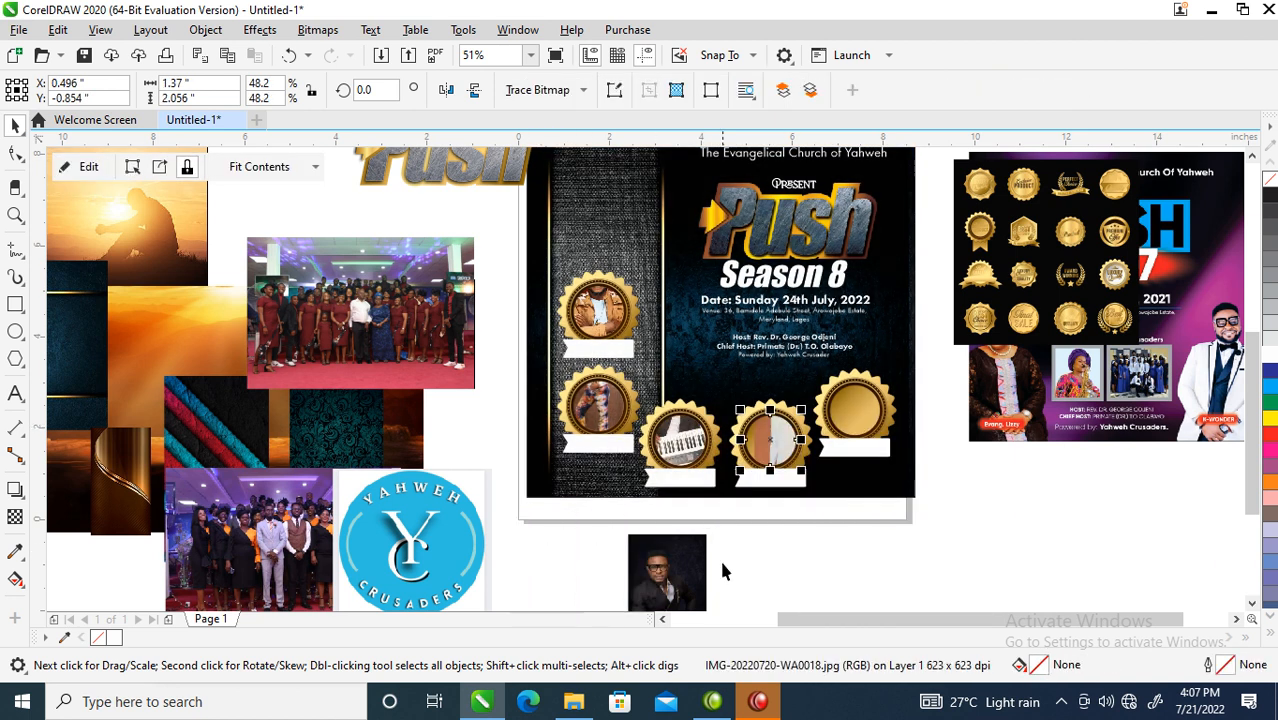
left_click(912, 379)
left_click_drag(870, 408, 871, 402)
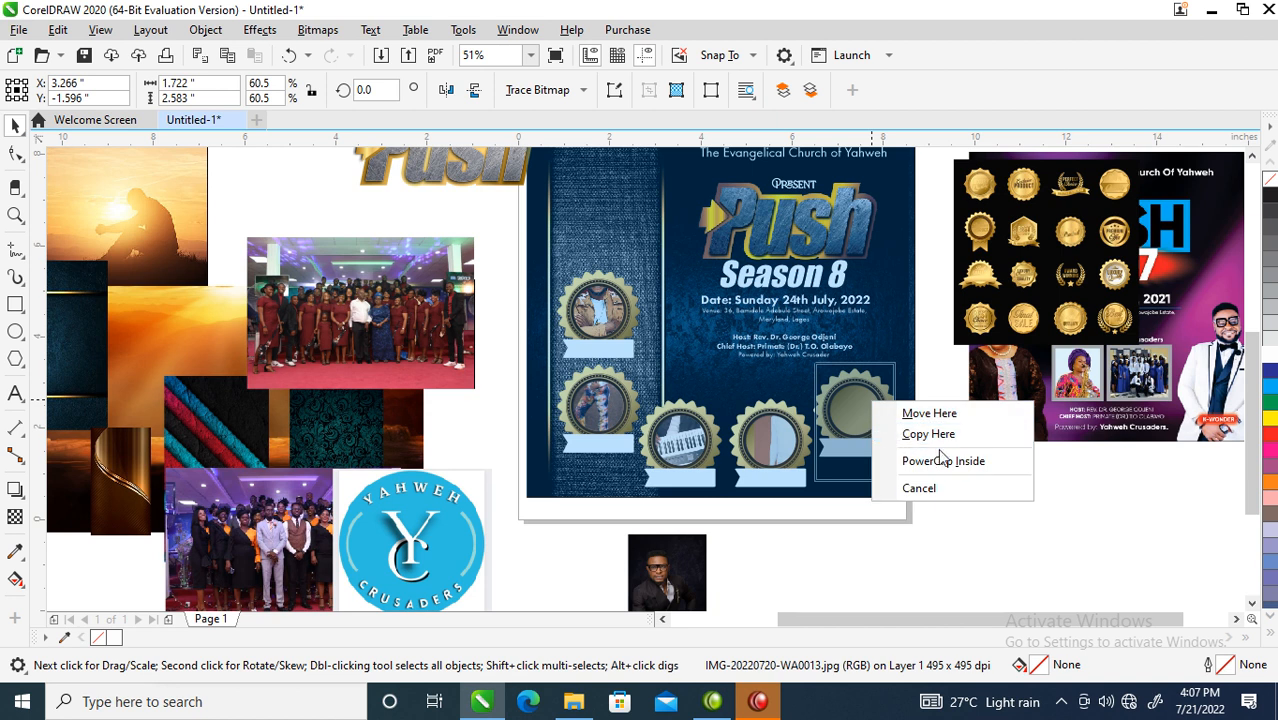
left_click(940, 456)
left_click_drag(415, 305, 433, 377)
left_click_drag(281, 564, 335, 278)
- Move the choir group photo onto the flyer and shrink it to sit above the first badge
key("z")
left_click_drag(176, 155, 790, 345)
left_click_drag(465, 397, 921, 338)
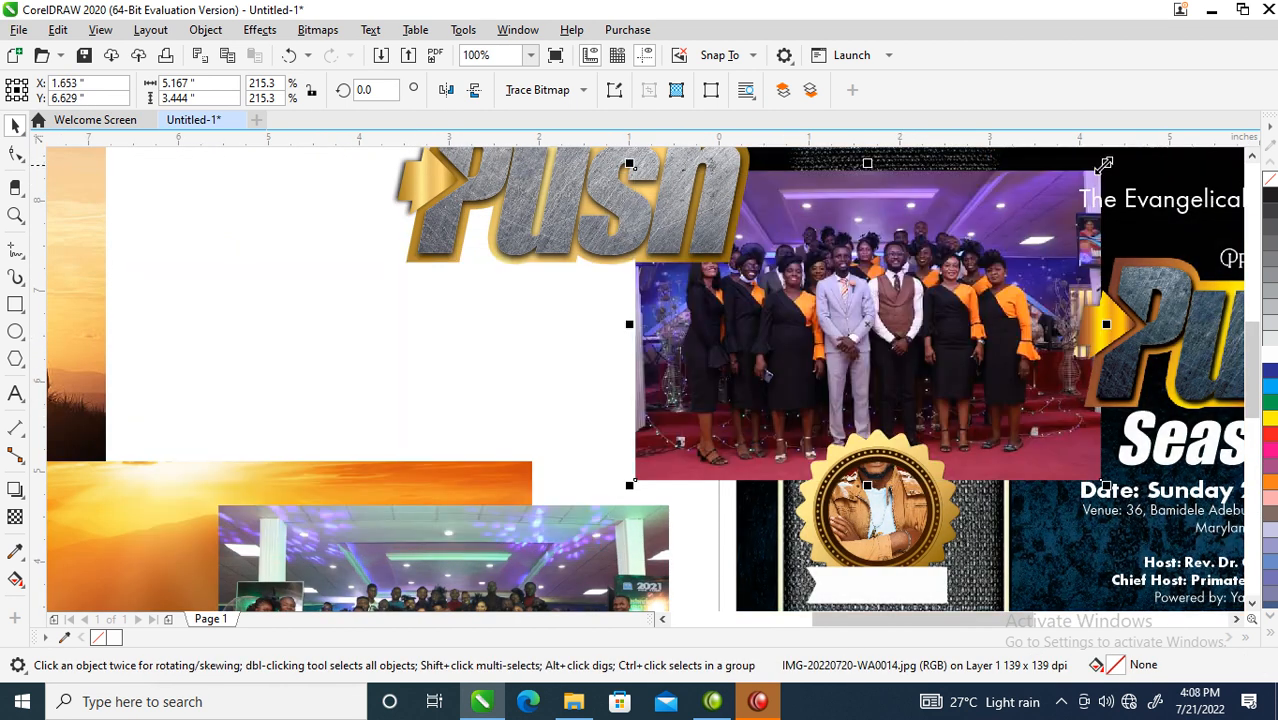
left_click_drag(1106, 163, 1000, 242)
left_click_drag(867, 360, 898, 385)
left_click_drag(1025, 263, 1004, 277)
scroll(950, 278, "down", 2)
key("z")
left_click_drag(862, 251, 1140, 444)
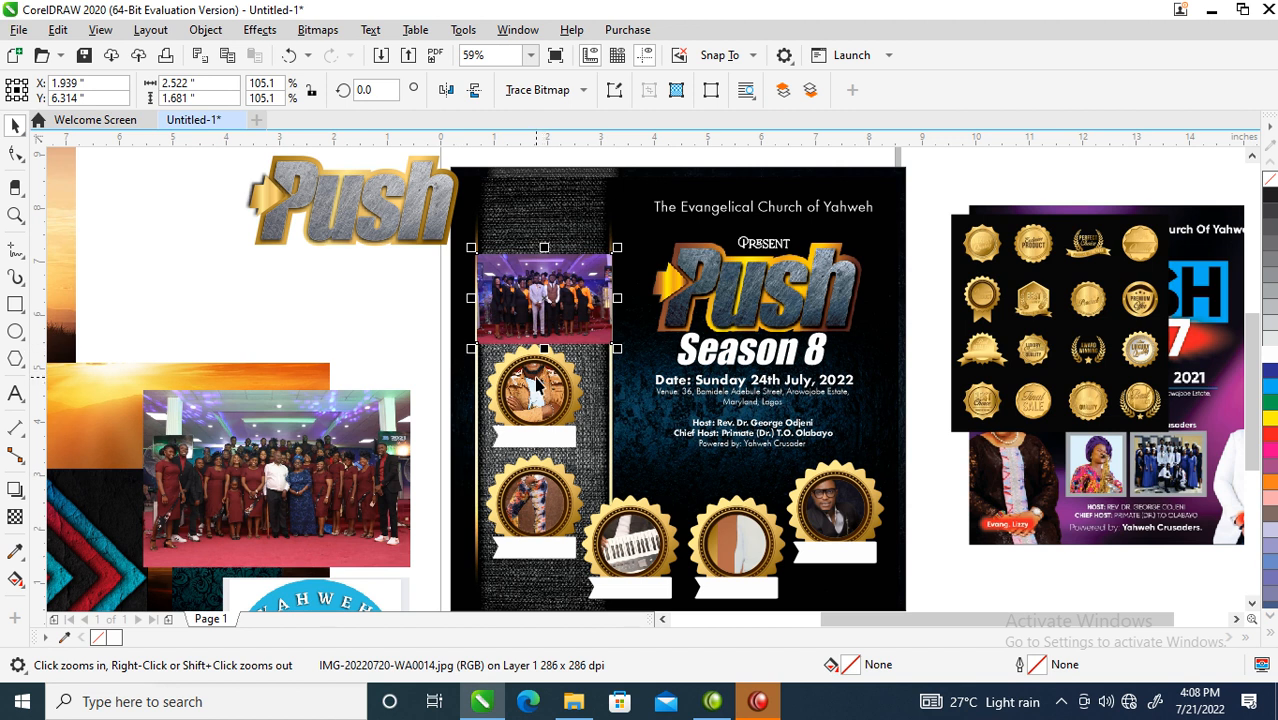
- Shrink and recentre the photos in the first three badges, including the keyboard player
key("space")
left_click(537, 390)
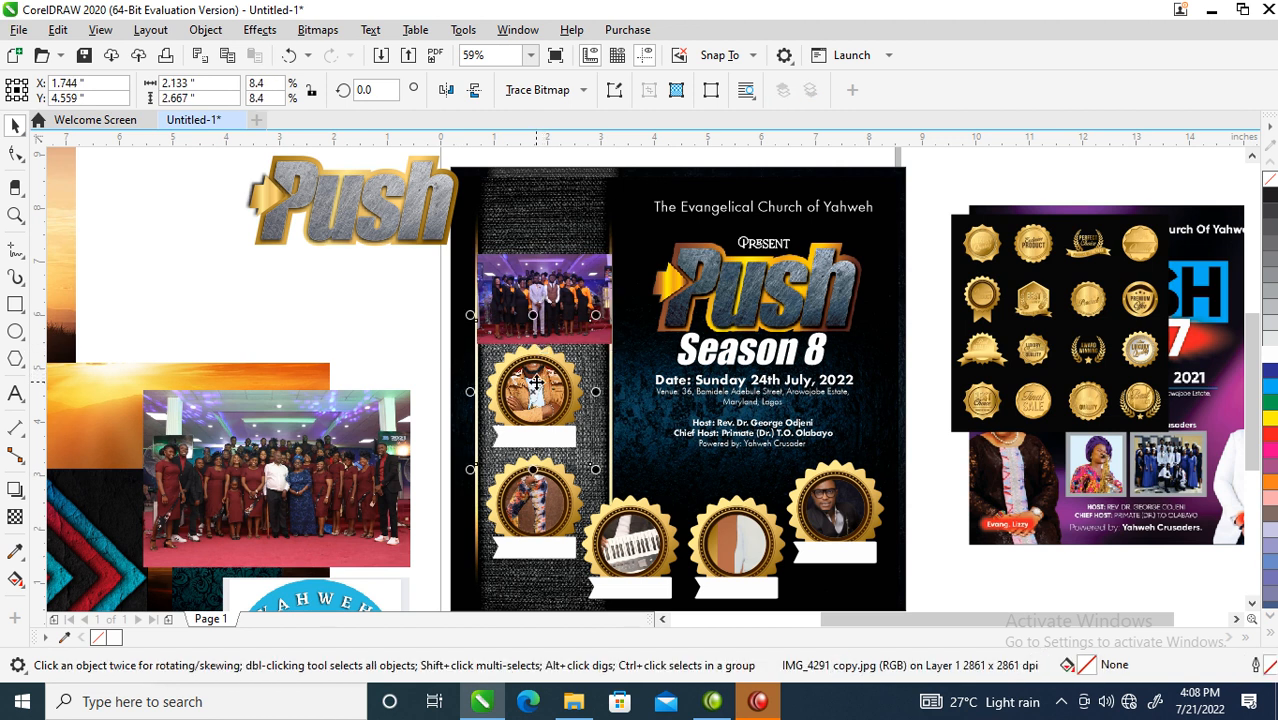
left_click_drag(598, 313, 596, 336)
left_click_drag(548, 384, 548, 397)
left_click(542, 508)
left_click_drag(589, 402, 566, 435)
left_click_drag(529, 489, 536, 519)
left_click(632, 545)
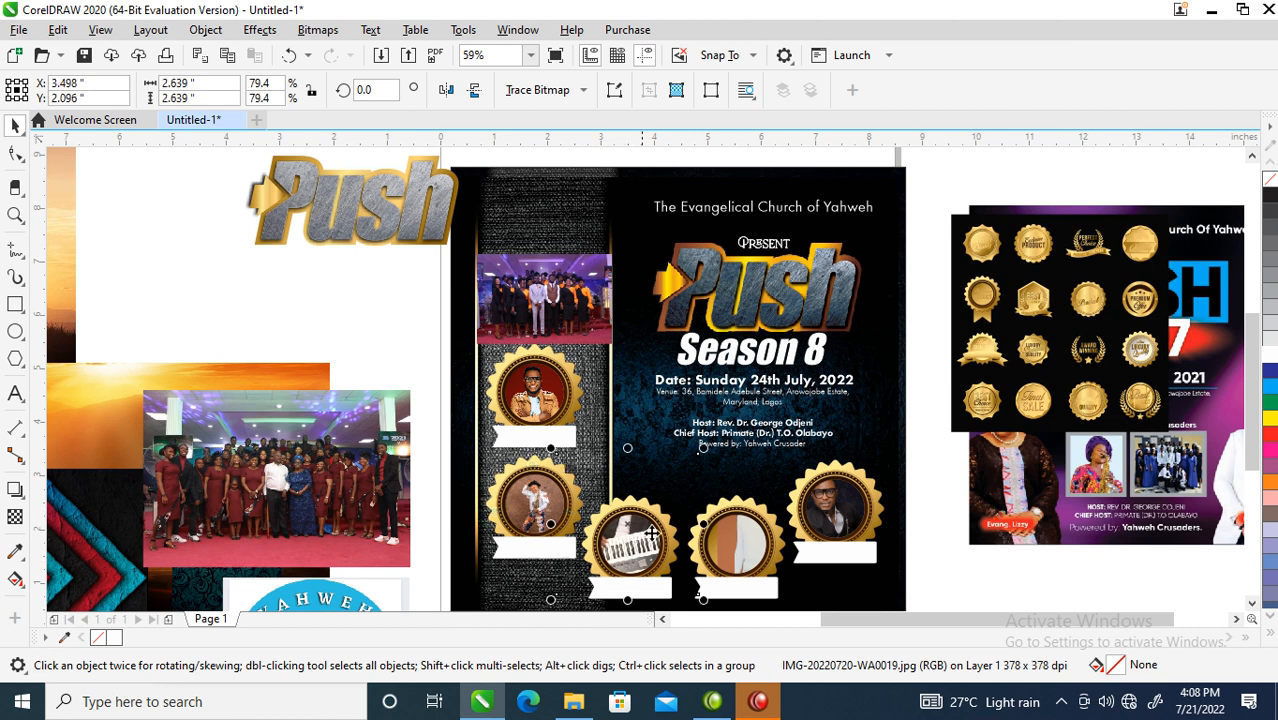
left_click_drag(707, 450, 690, 484)
mouse_move(628, 536)
left_mouse_down()
mouse_move(629, 553)
mouse_move(641, 543)
left_mouse_up()
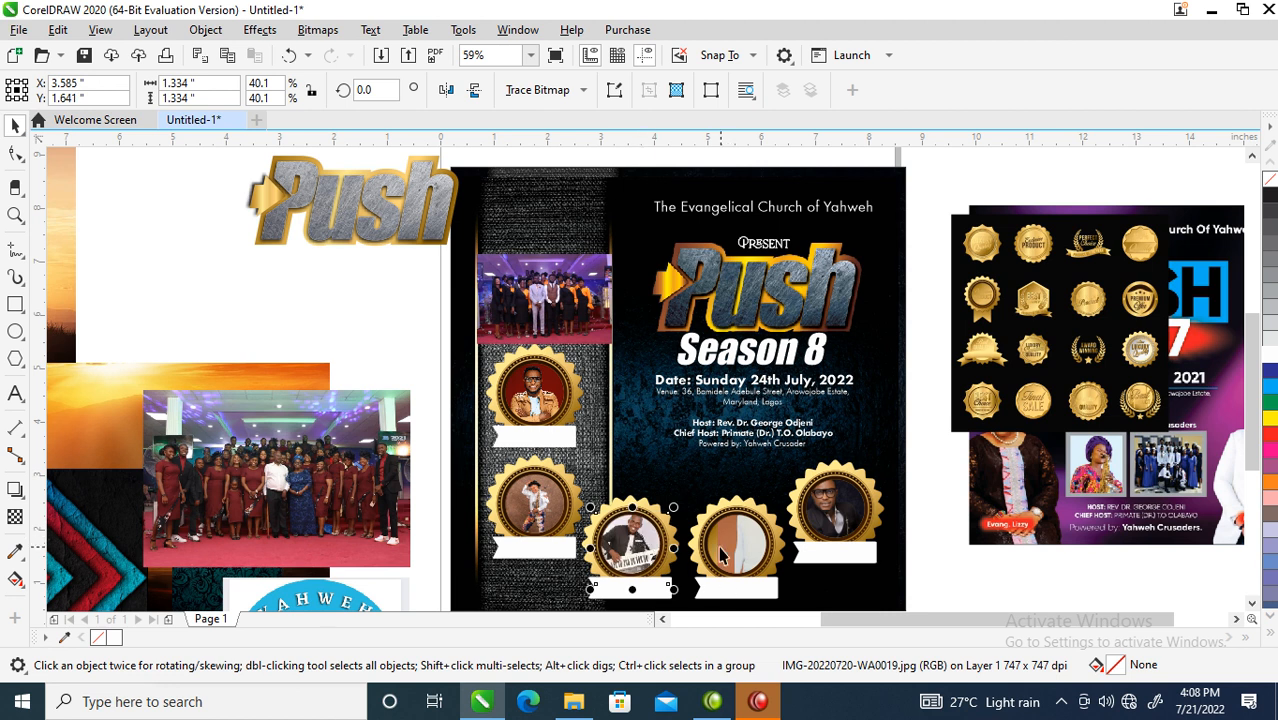
- Shrink and reposition the portraits inside the fourth and fifth badges
left_click(735, 535)
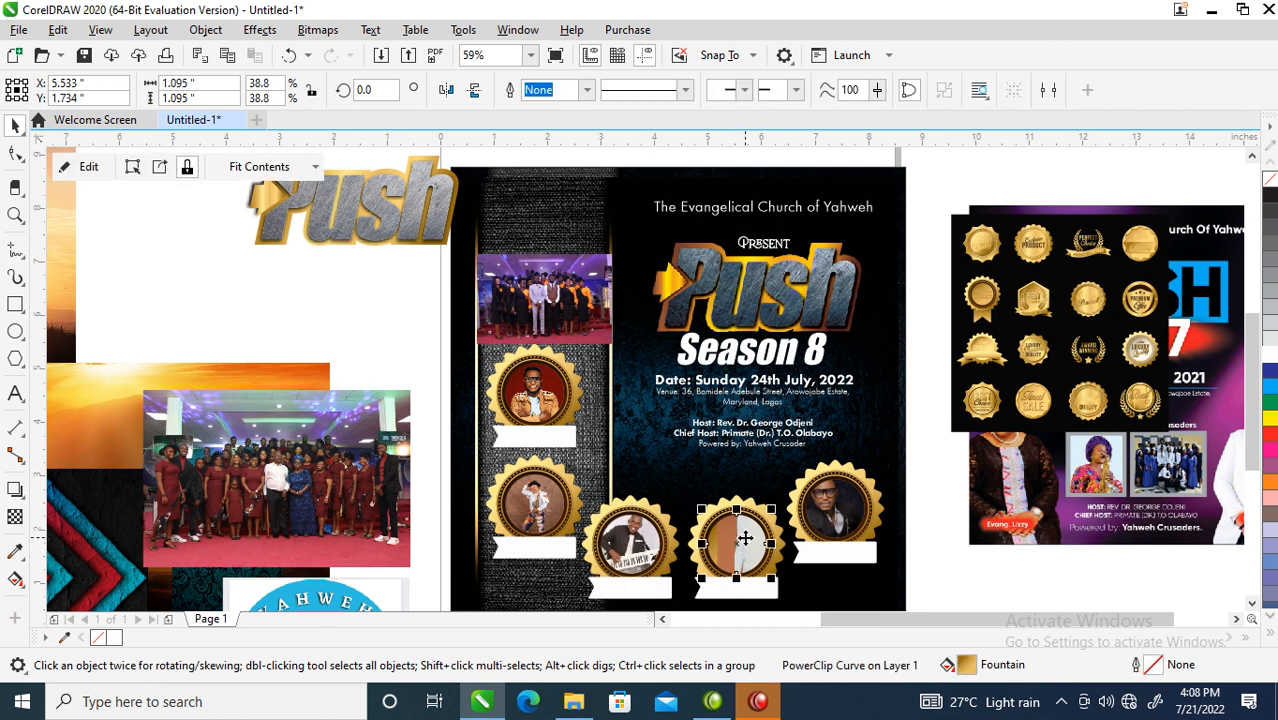
left_click(740, 535, "ctrl")
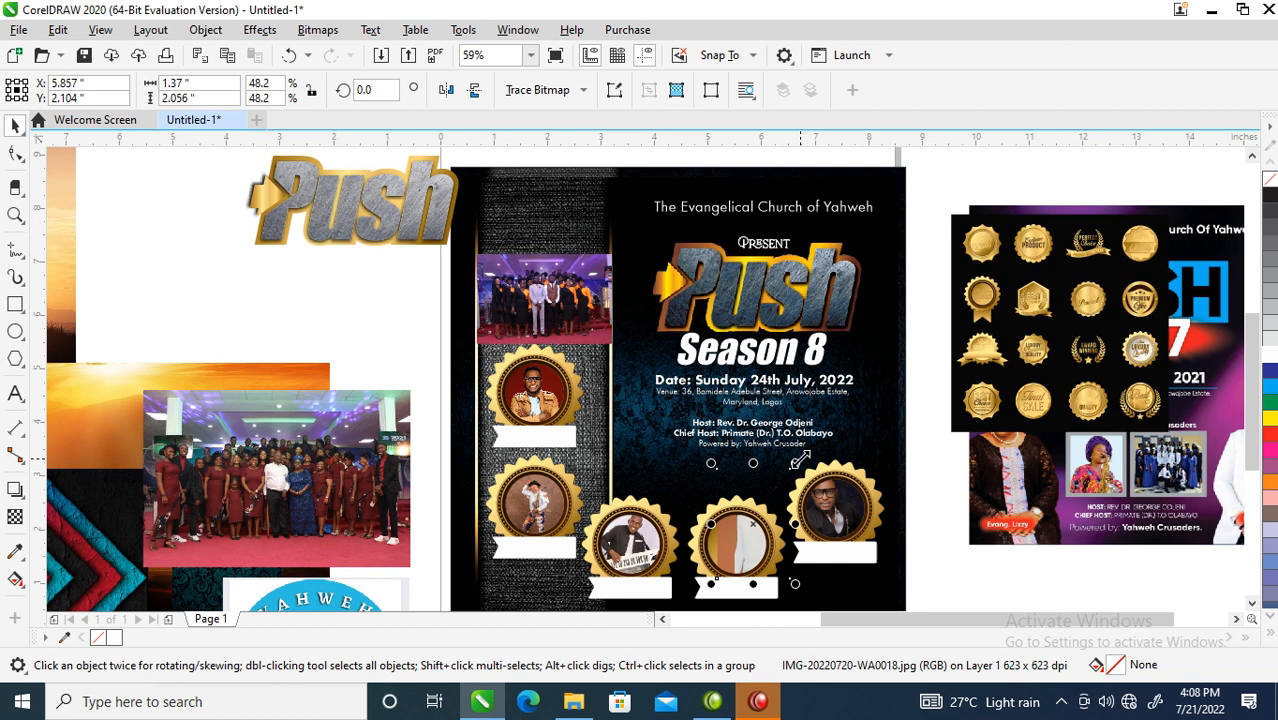
left_click_drag(788, 496, 783, 503)
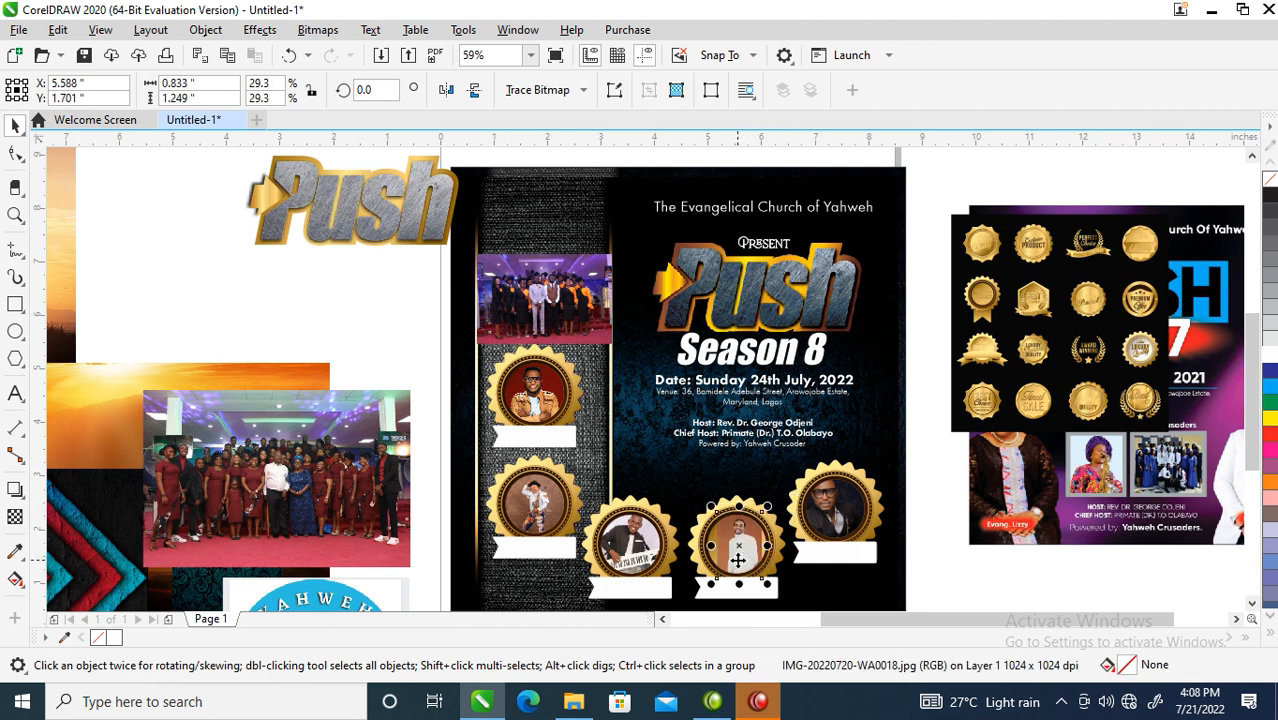
left_click_drag(705, 585, 775, 567)
left_click(838, 457)
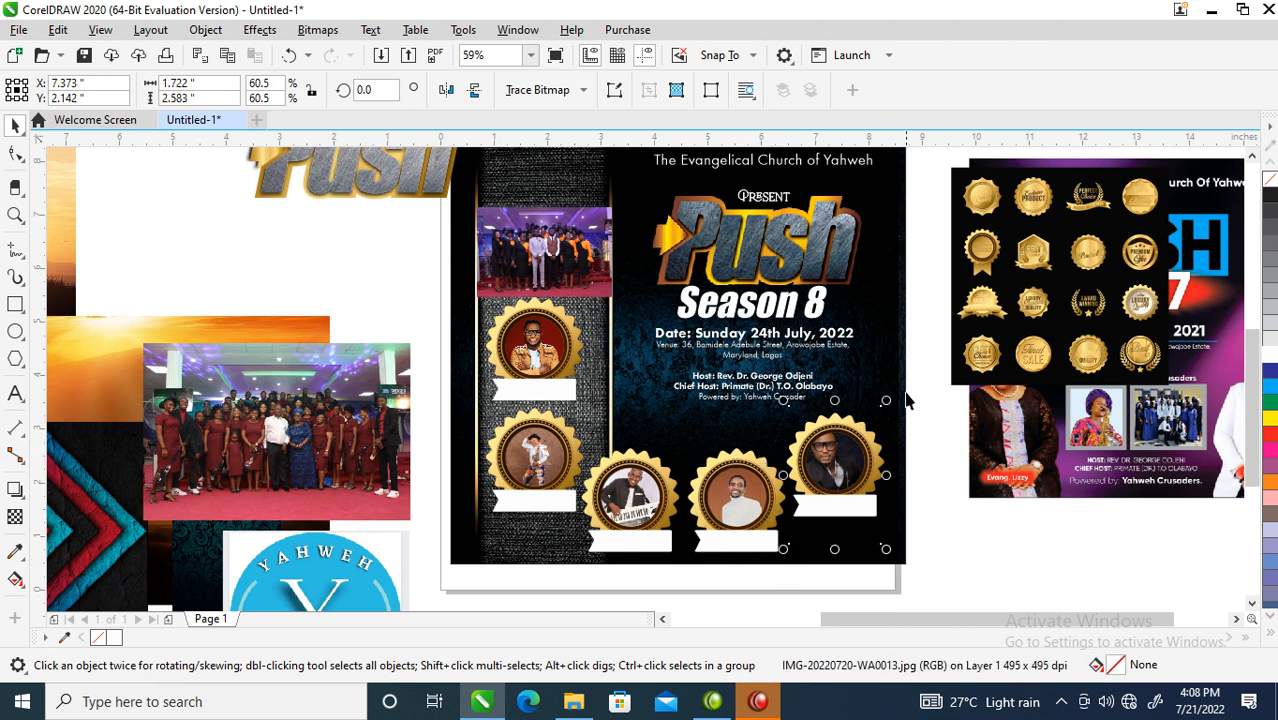
left_click_drag(892, 412, 890, 414)
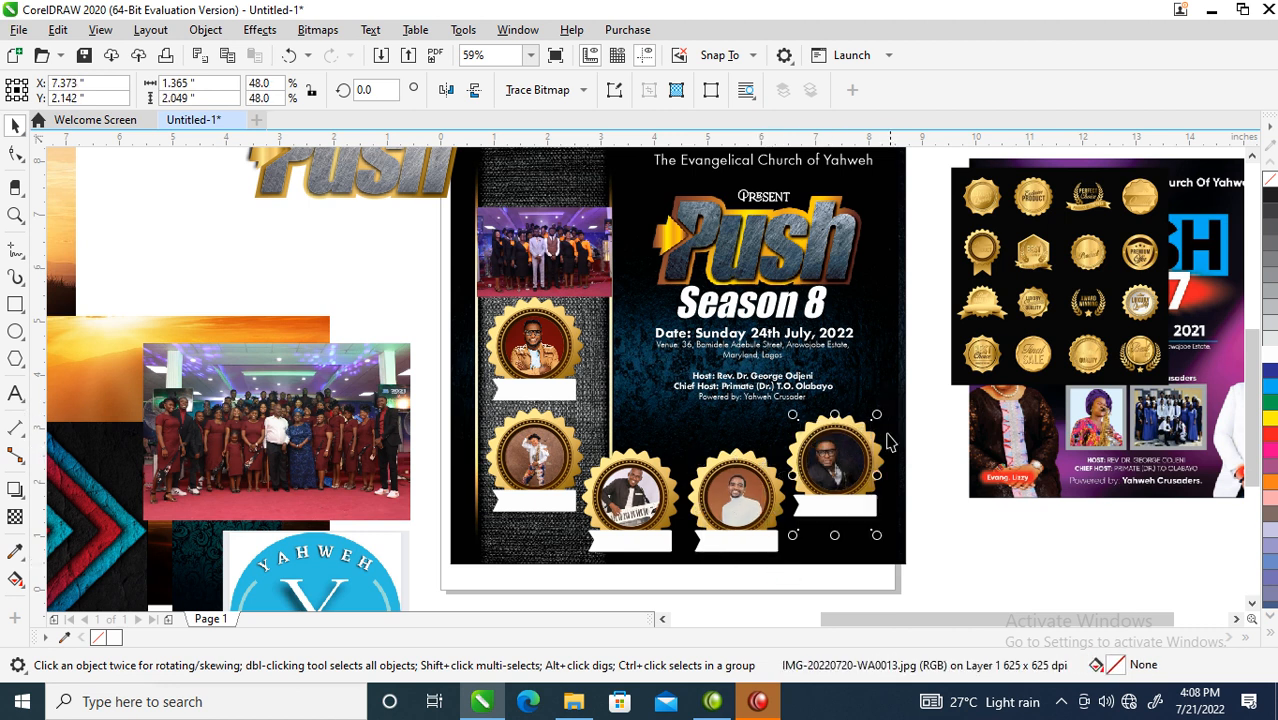
left_click_drag(852, 464, 856, 463)
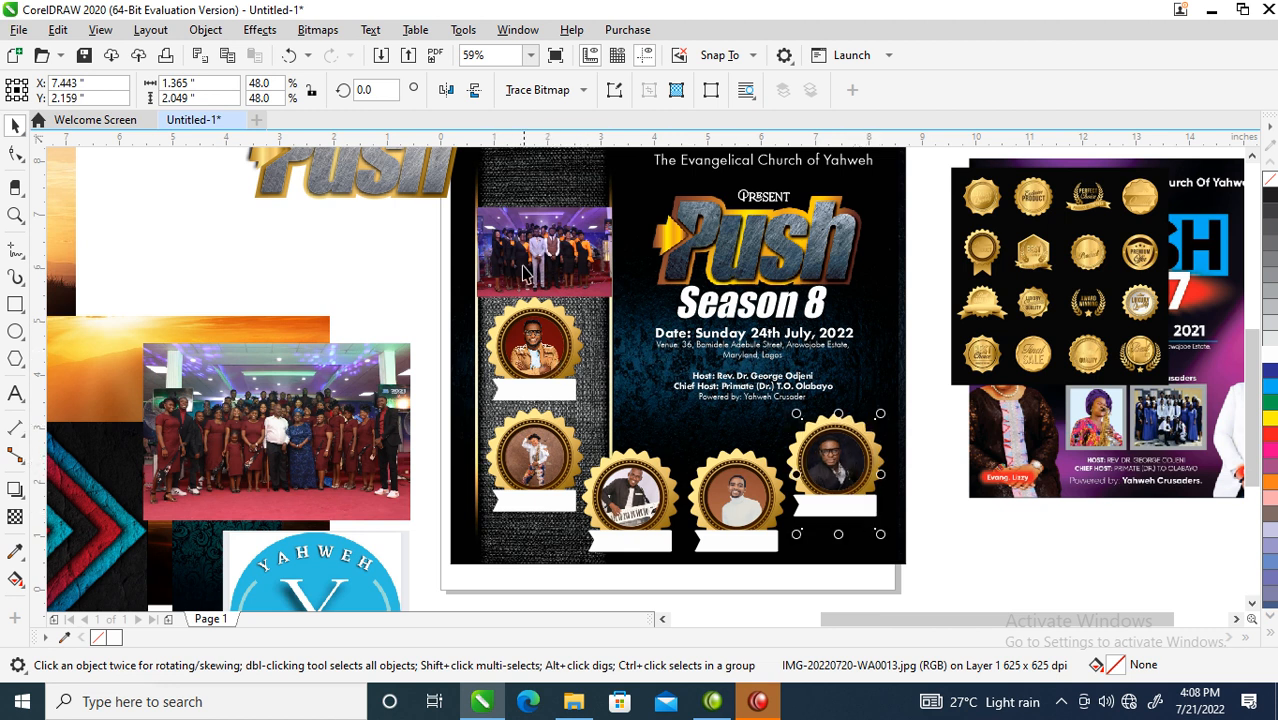
- Zoom in on the badges and place a copy of the host line on the first banner
key("z")
left_click_drag(405, 255, 913, 528)
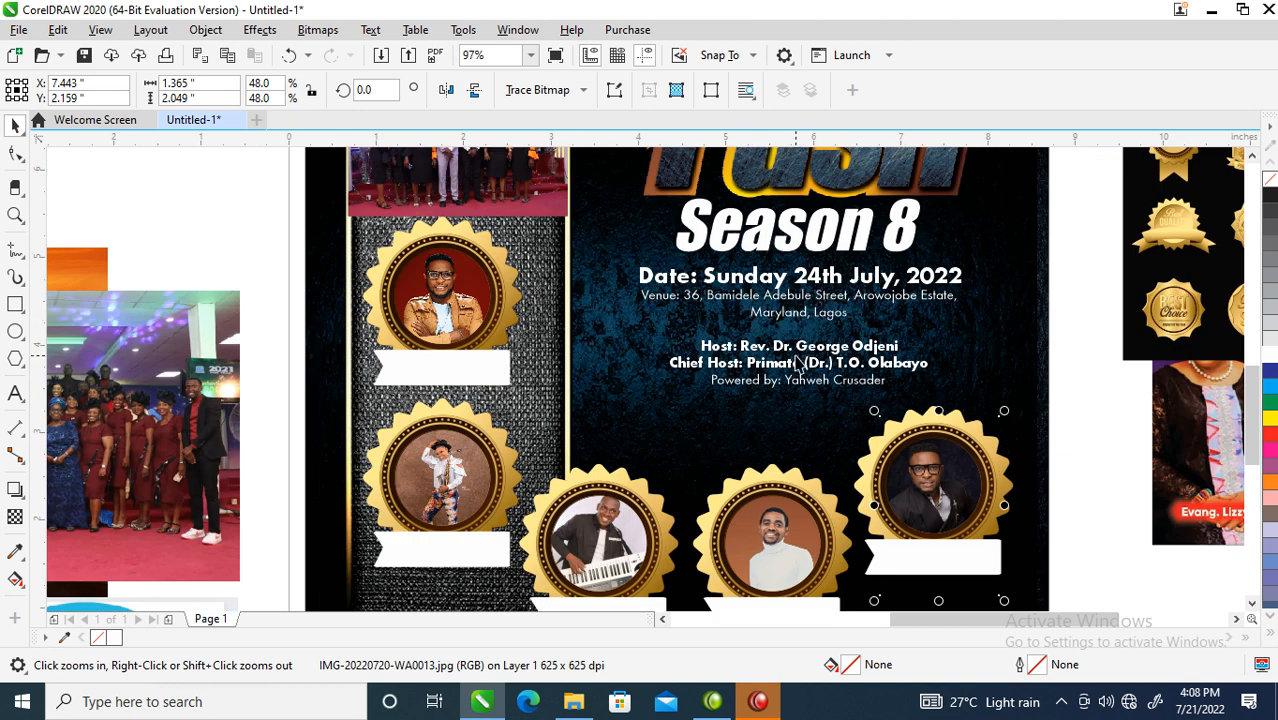
key("space")
left_click_drag(799, 350, 493, 372)
- Make the copied host text black
right_click(493, 372)
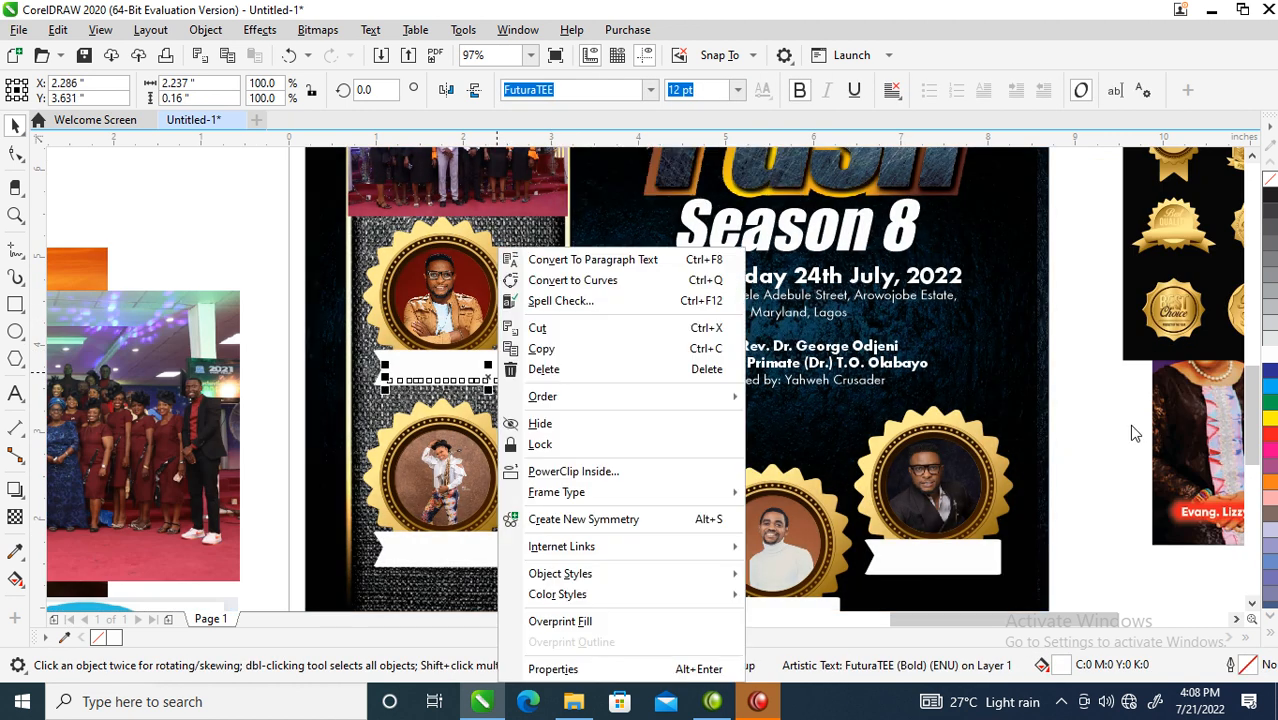
left_click(1262, 200)
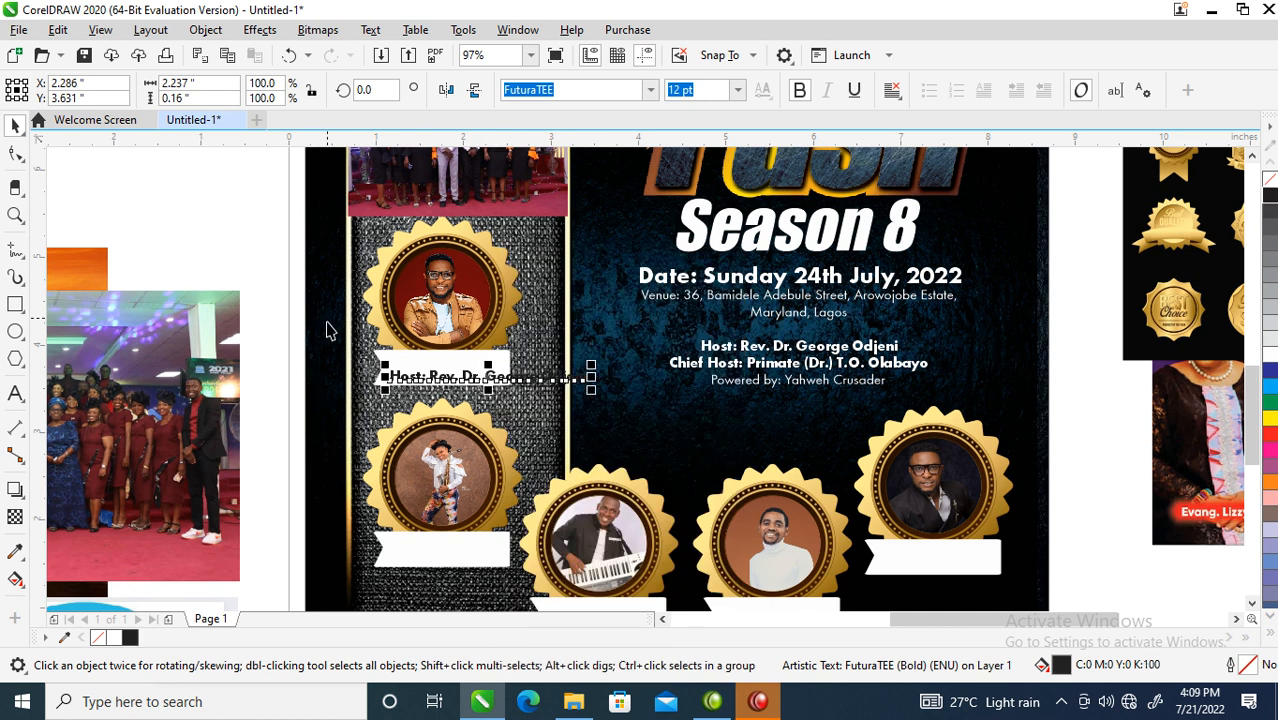
key("space")
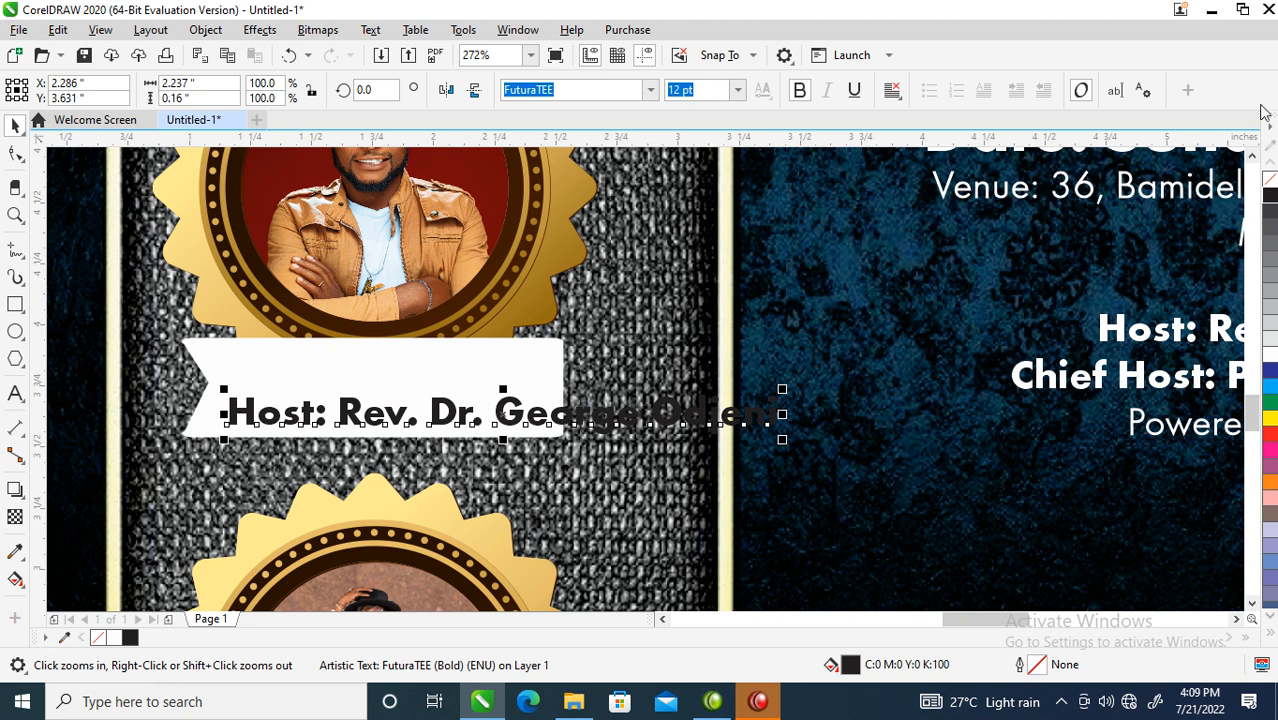
left_click(1251, 157)
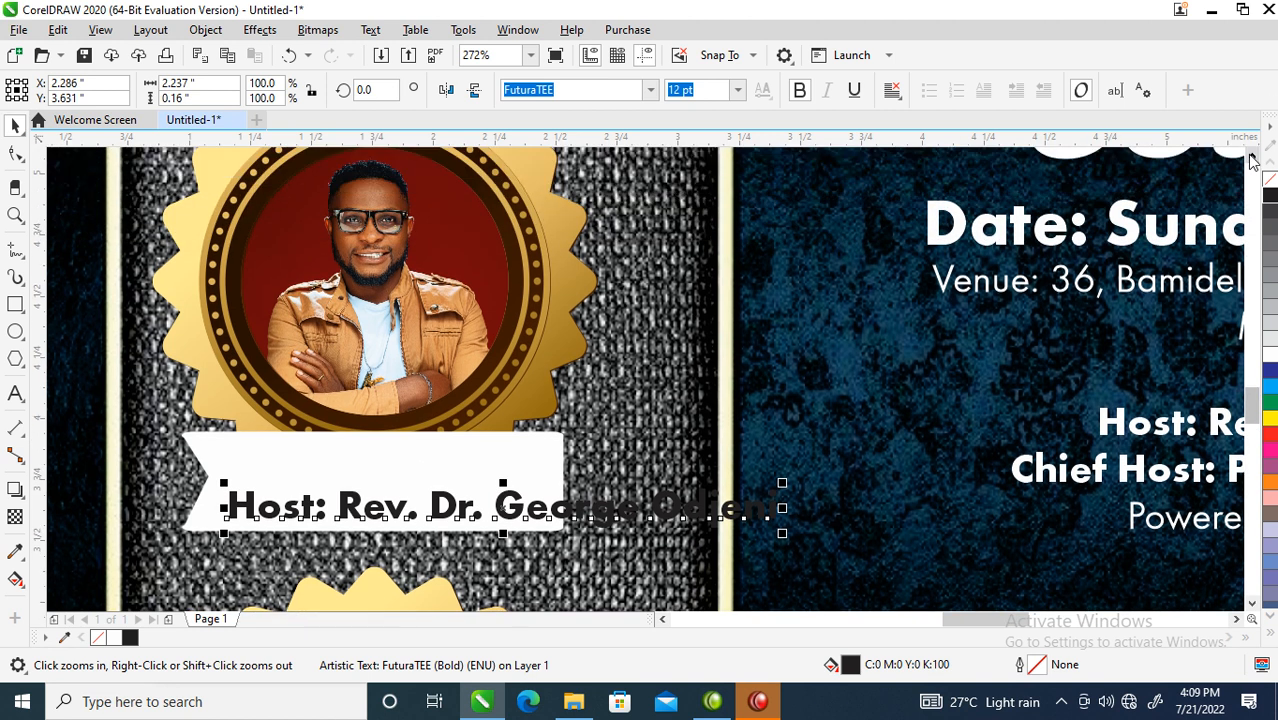
- Replace the banner text with K-LEBSHOUT, unbold SHOUT, and fit it inside the white banner
double_click(392, 503)
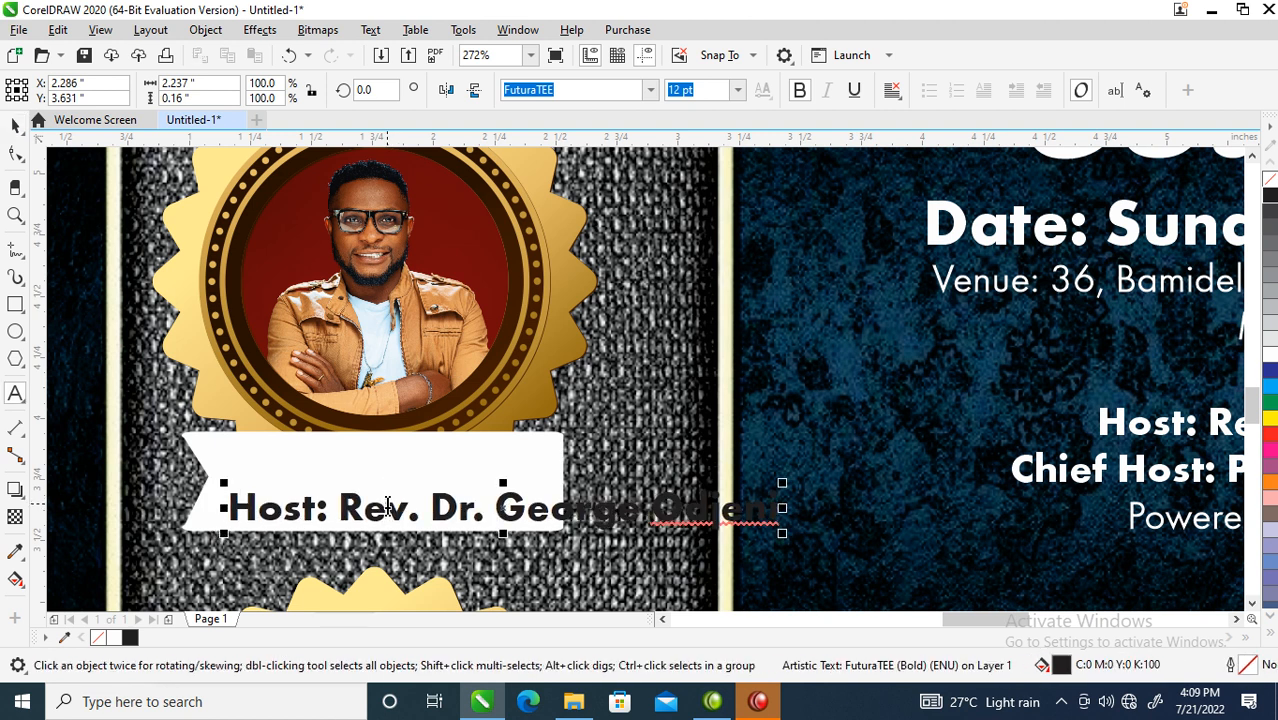
key("ctrl+a")
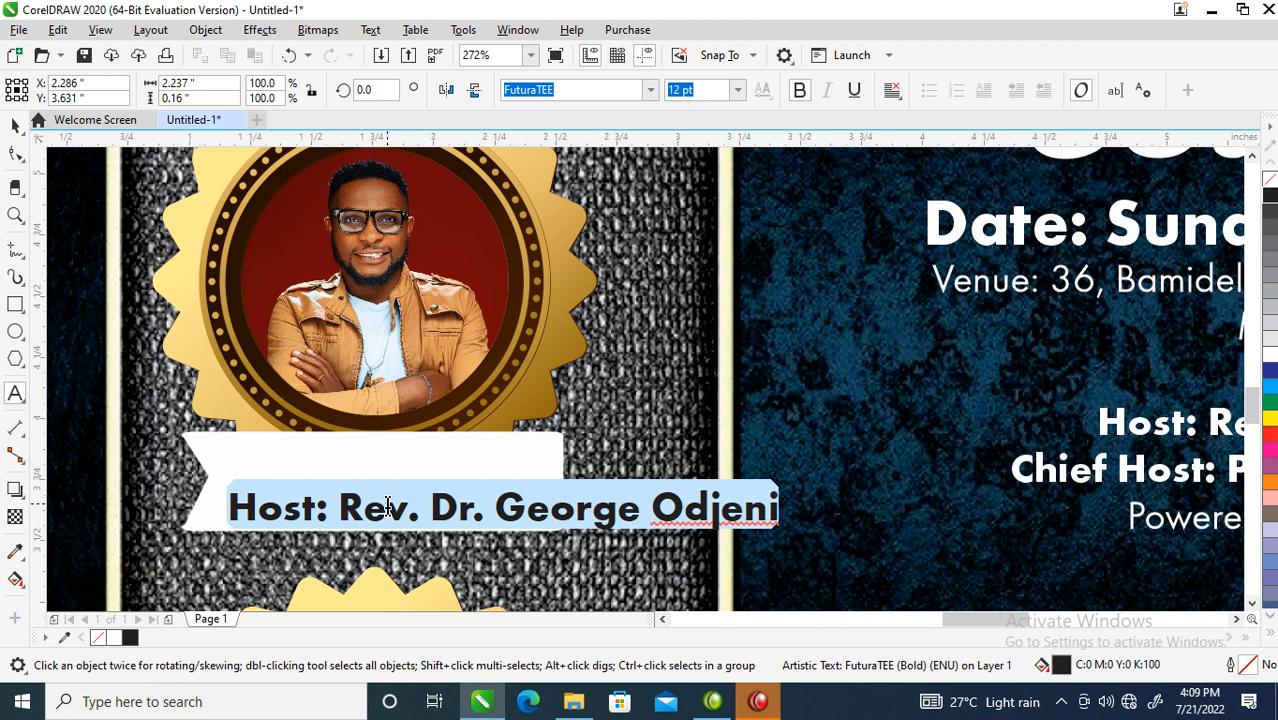
type("K-")
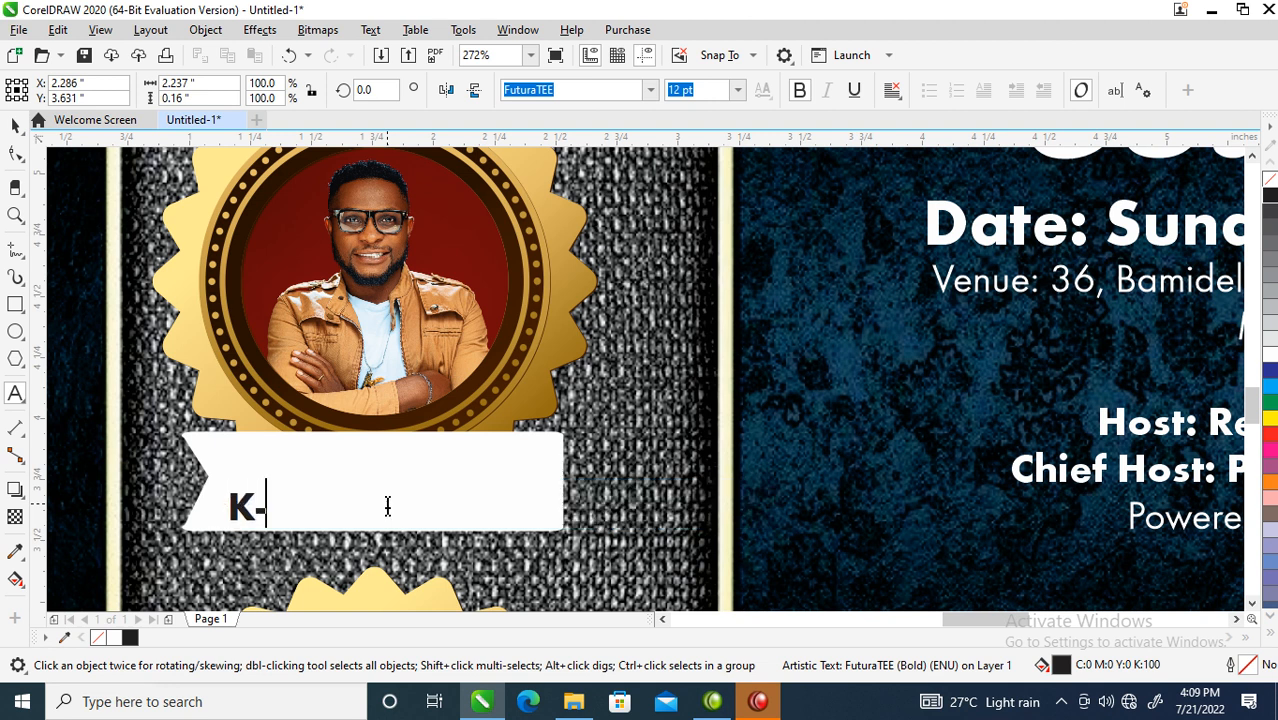
type("LE")
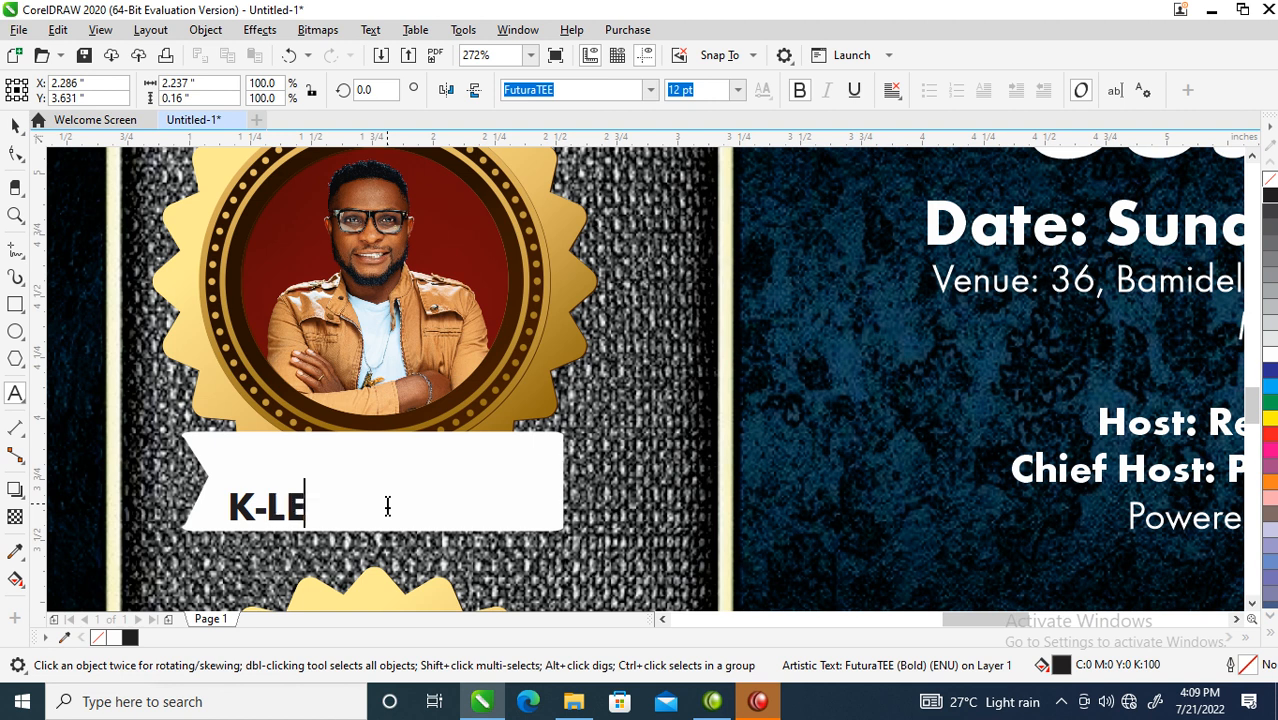
type("B S")
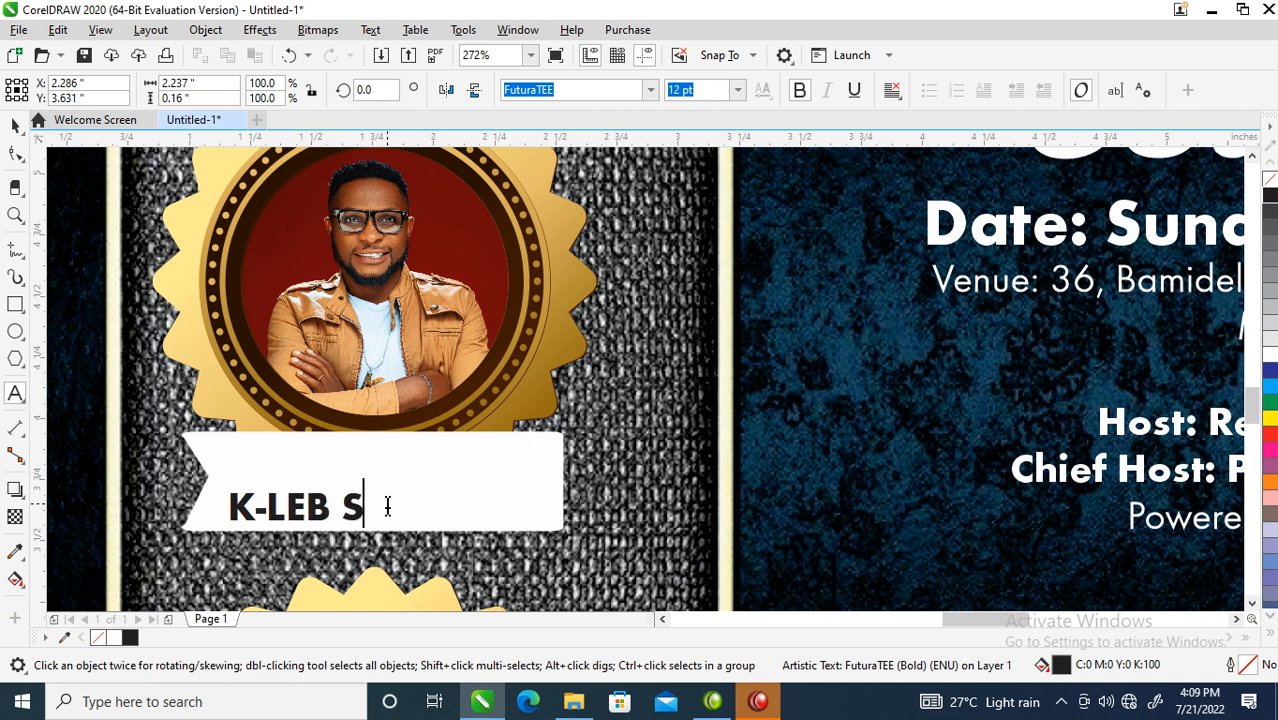
type("HOU")
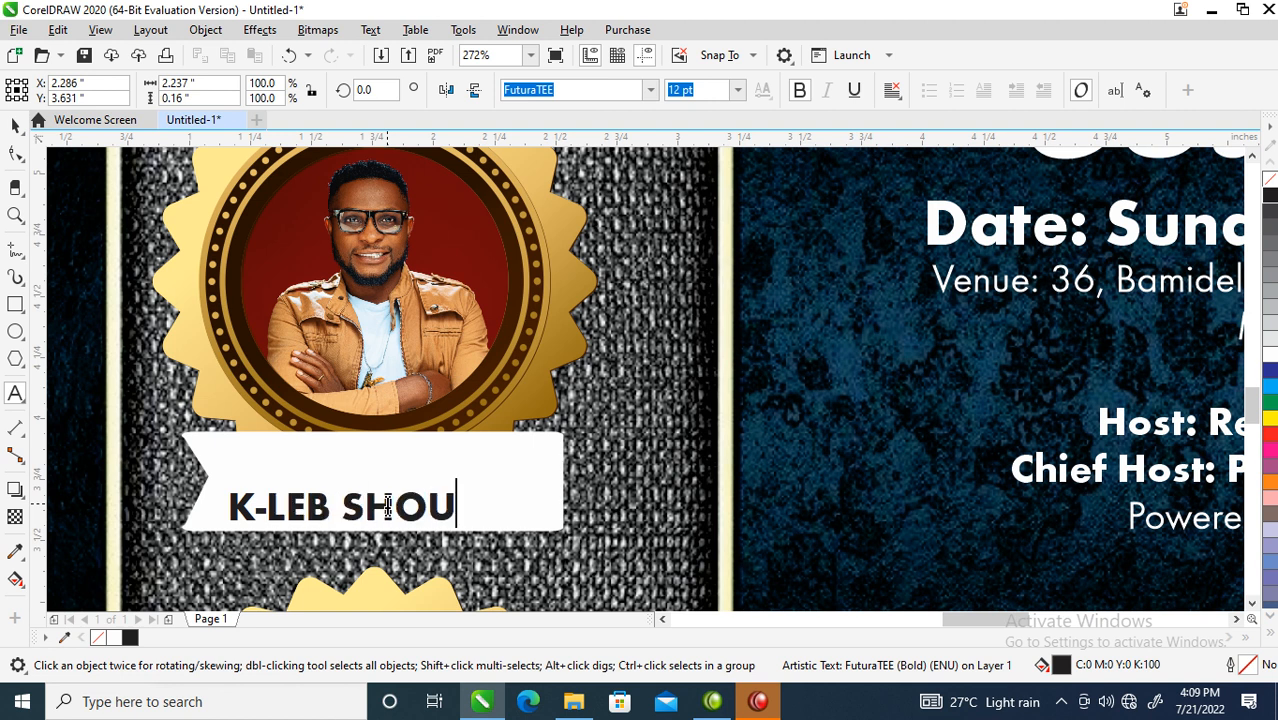
type("T")
key("Escape")
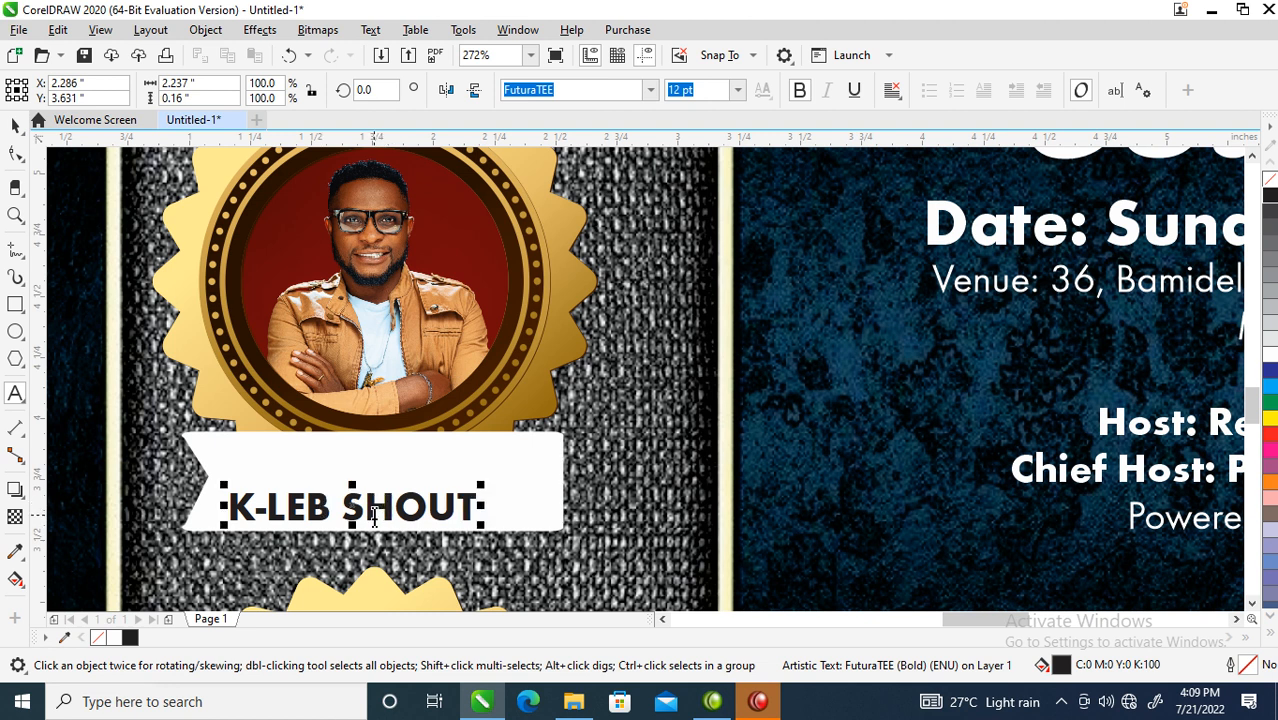
left_click(341, 503)
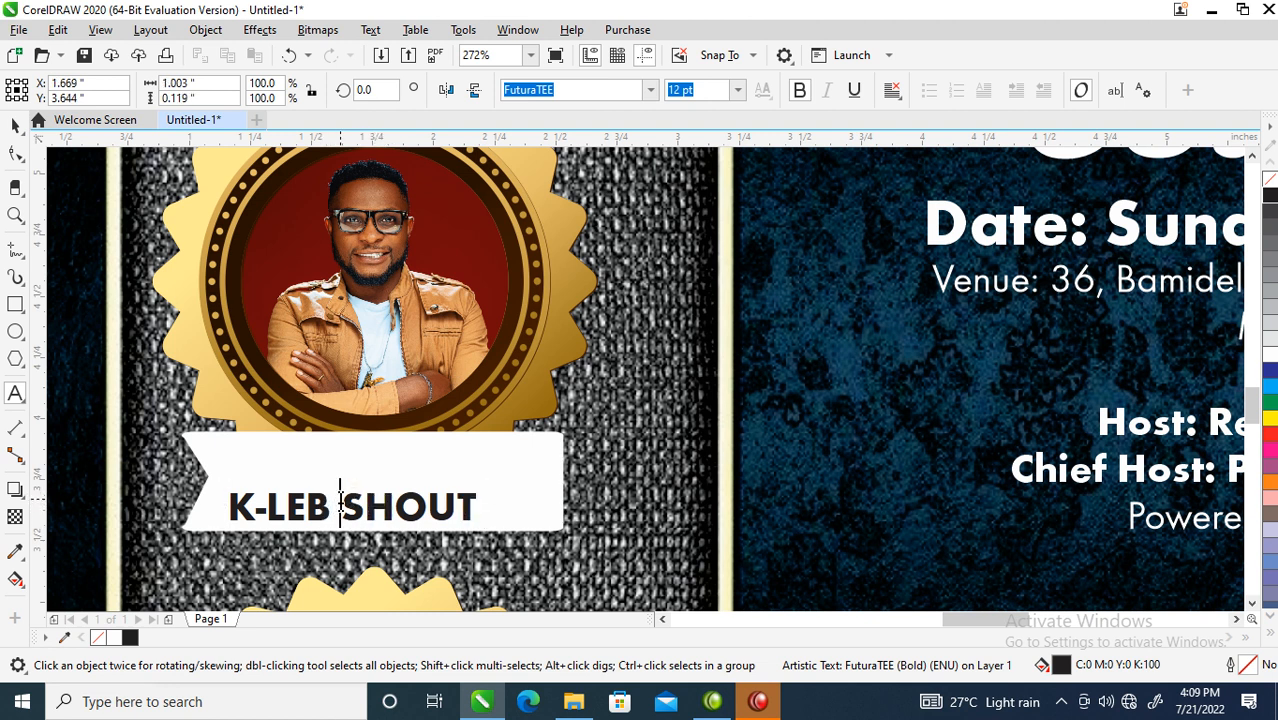
key("BackSpace")
left_click_drag(331, 505, 570, 415)
left_click(801, 91)
key("ctrl+space")
left_click_drag(395, 497, 427, 474)
scroll(427, 474, "down", 4)
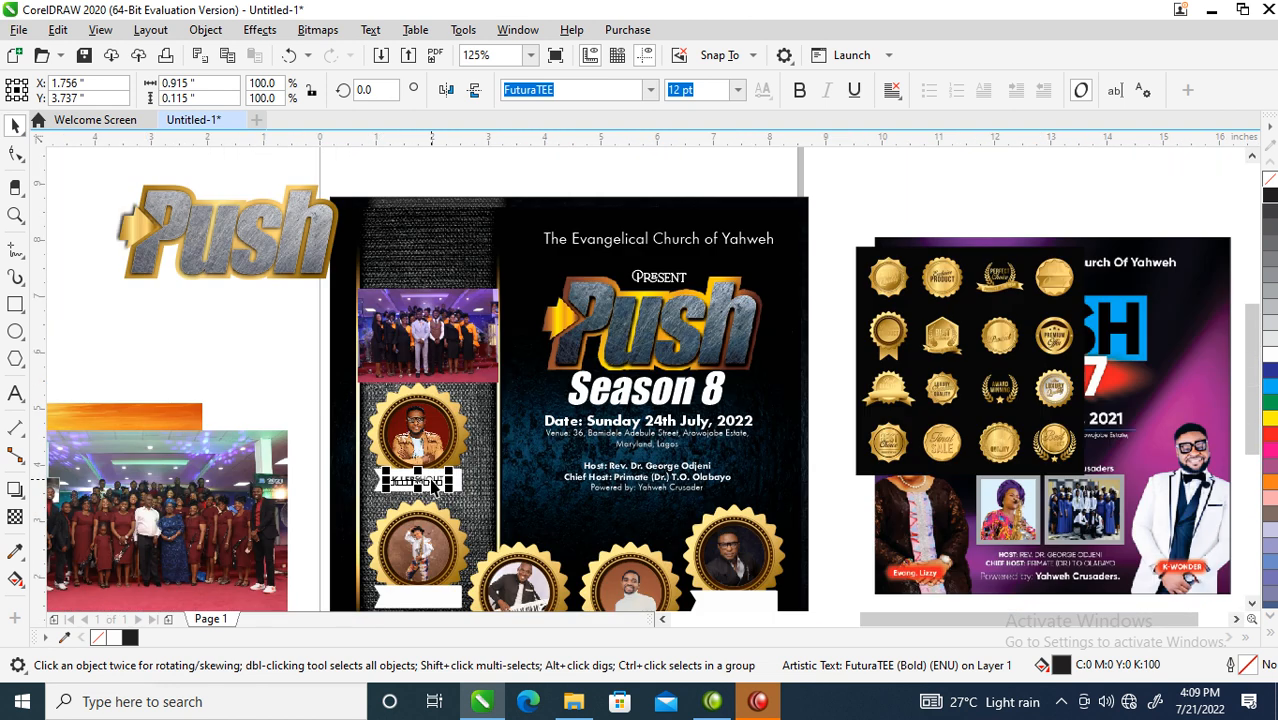
- Copy the name label onto the second banner and change it to FUNMISAX with SAX unbolded
key("z")
key("F1")
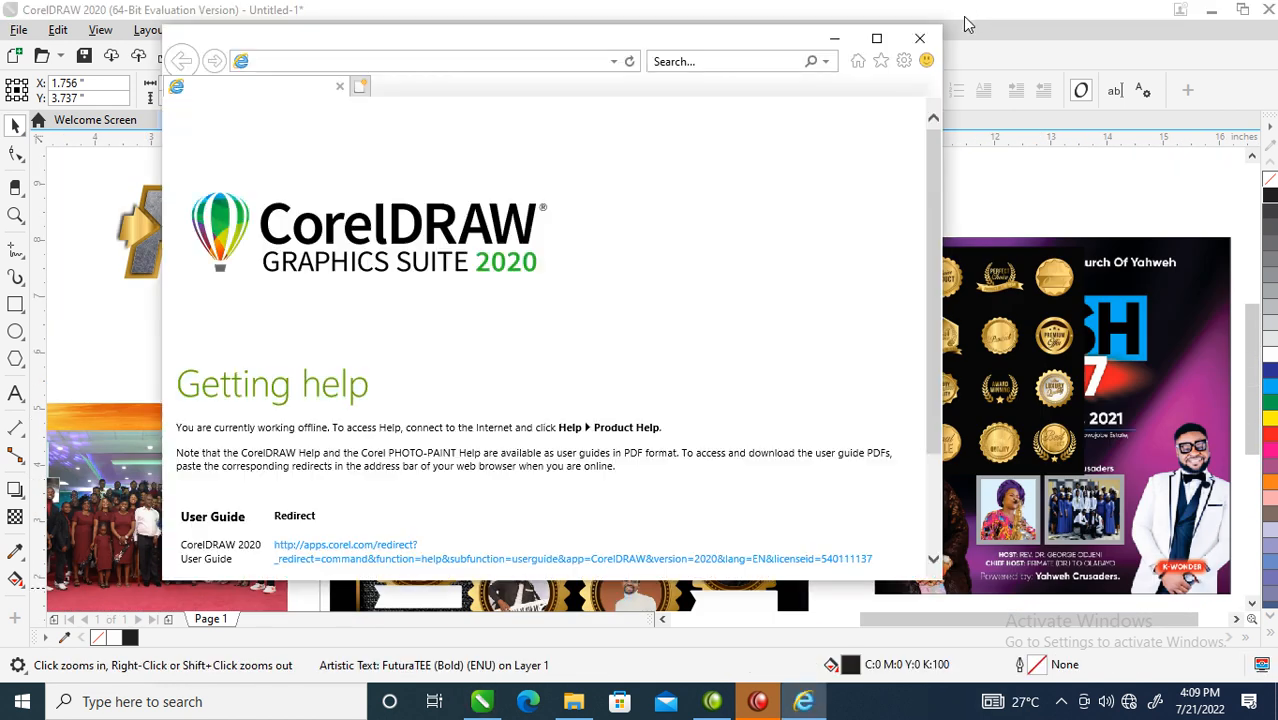
left_click(919, 41)
left_click_drag(319, 449, 597, 645)
left_click_drag(562, 200, 560, 438)
left_click(560, 437)
key("ctrl+a")
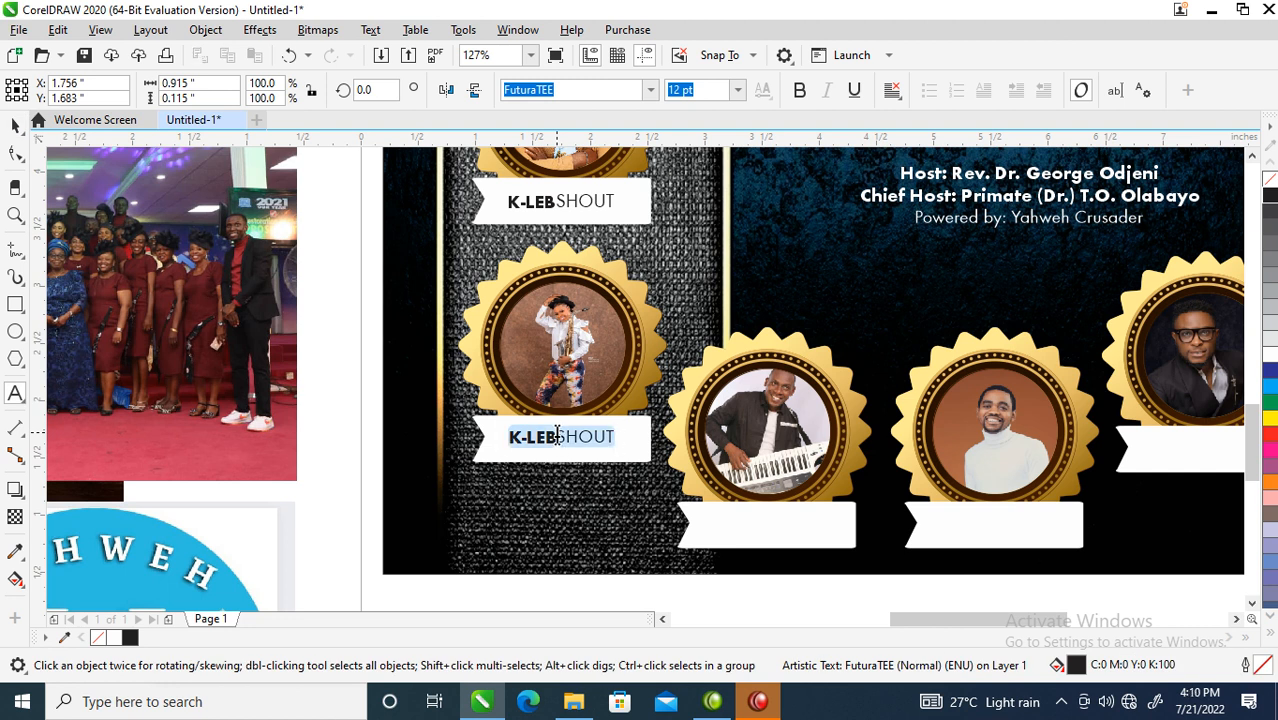
type("FUNMISAX")
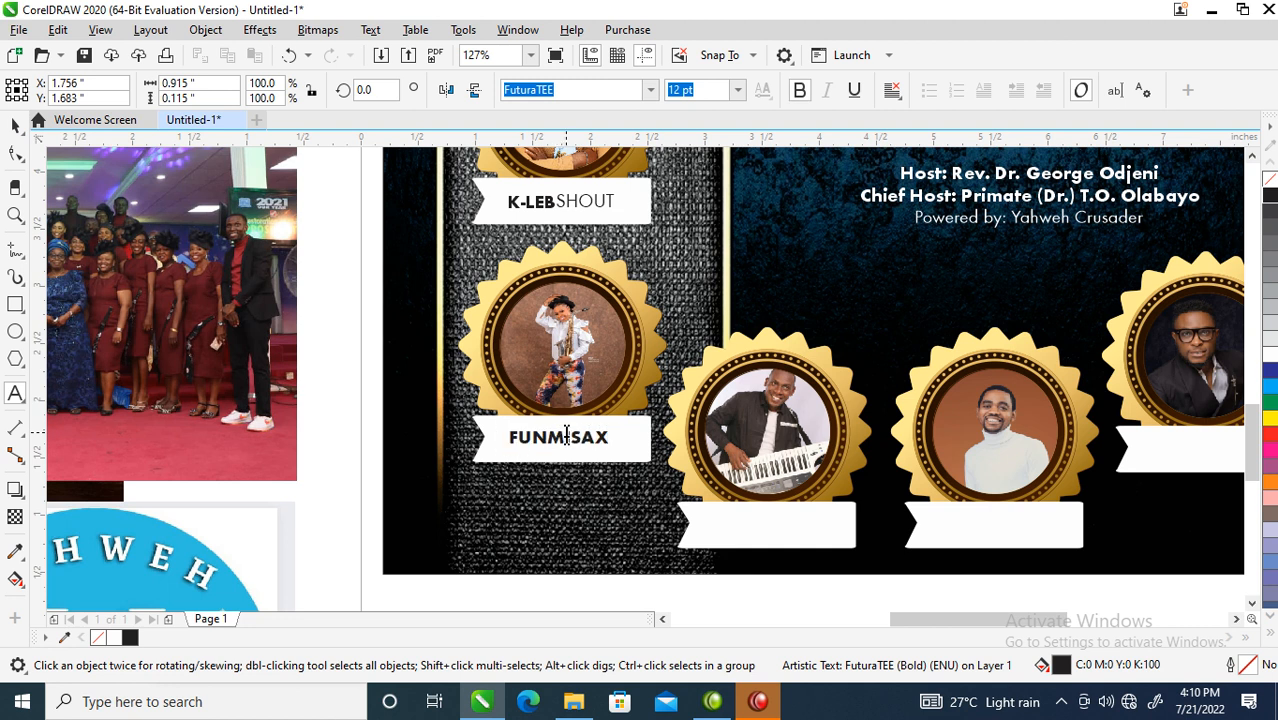
left_click(566, 436)
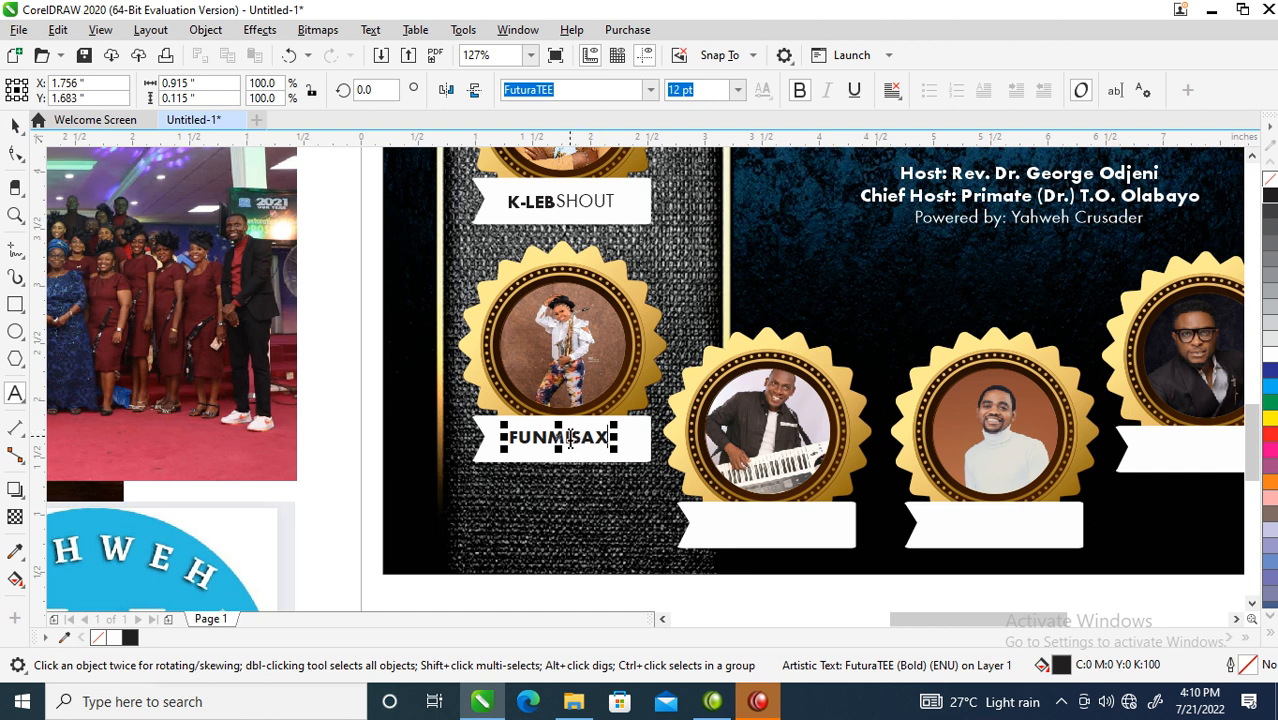
left_click_drag(568, 437, 610, 437)
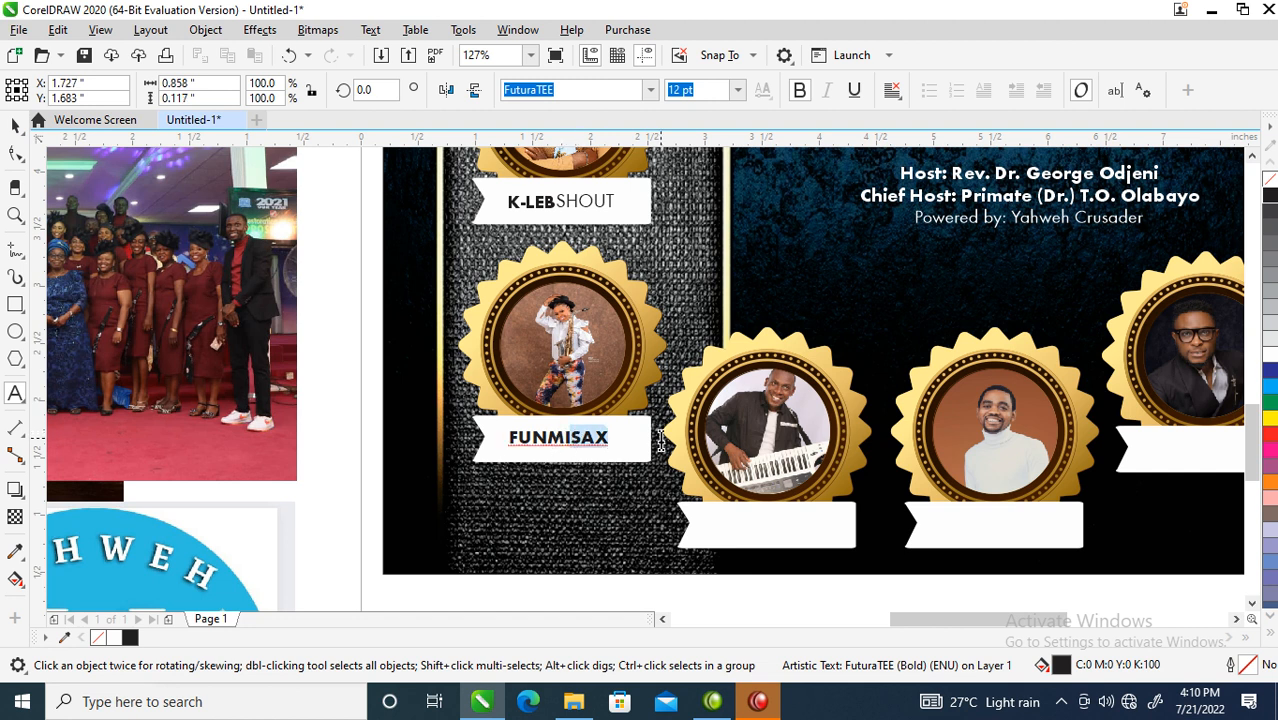
left_click(804, 91)
key("ctrl+space")
left_click_drag(562, 441, 770, 525)
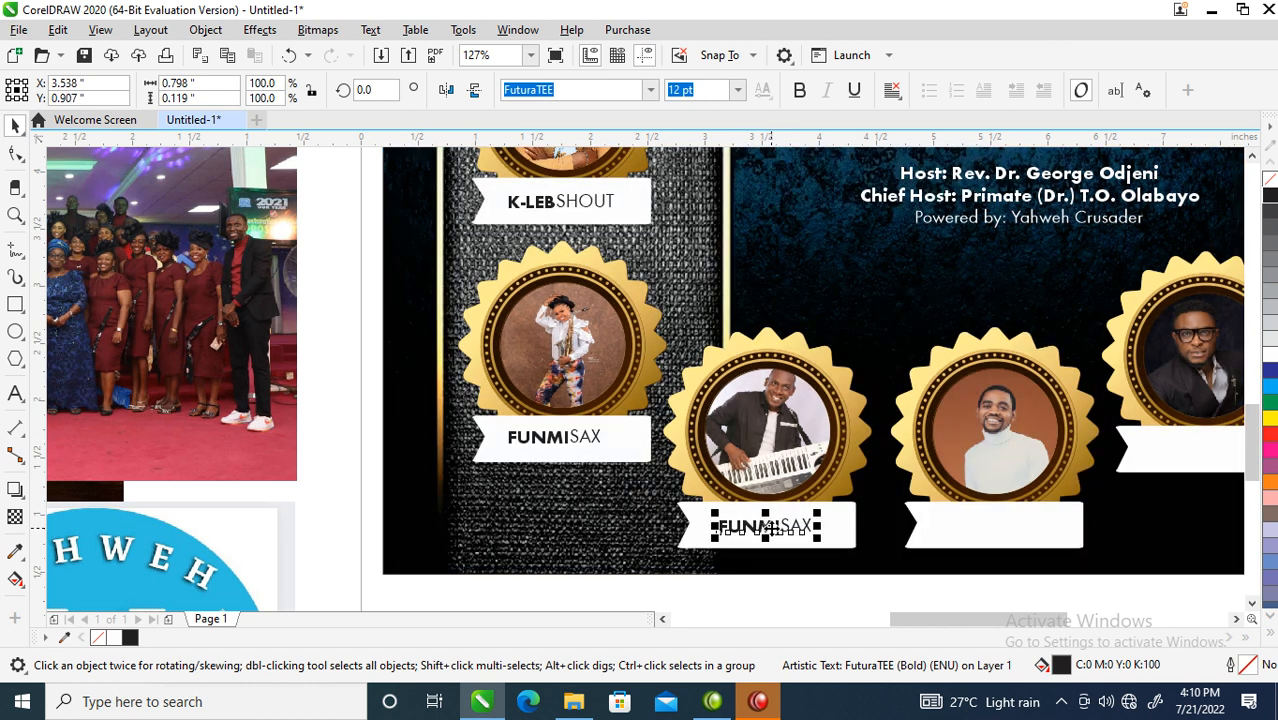
key("F8")
key("ctrl+a")
type("BIODUN")
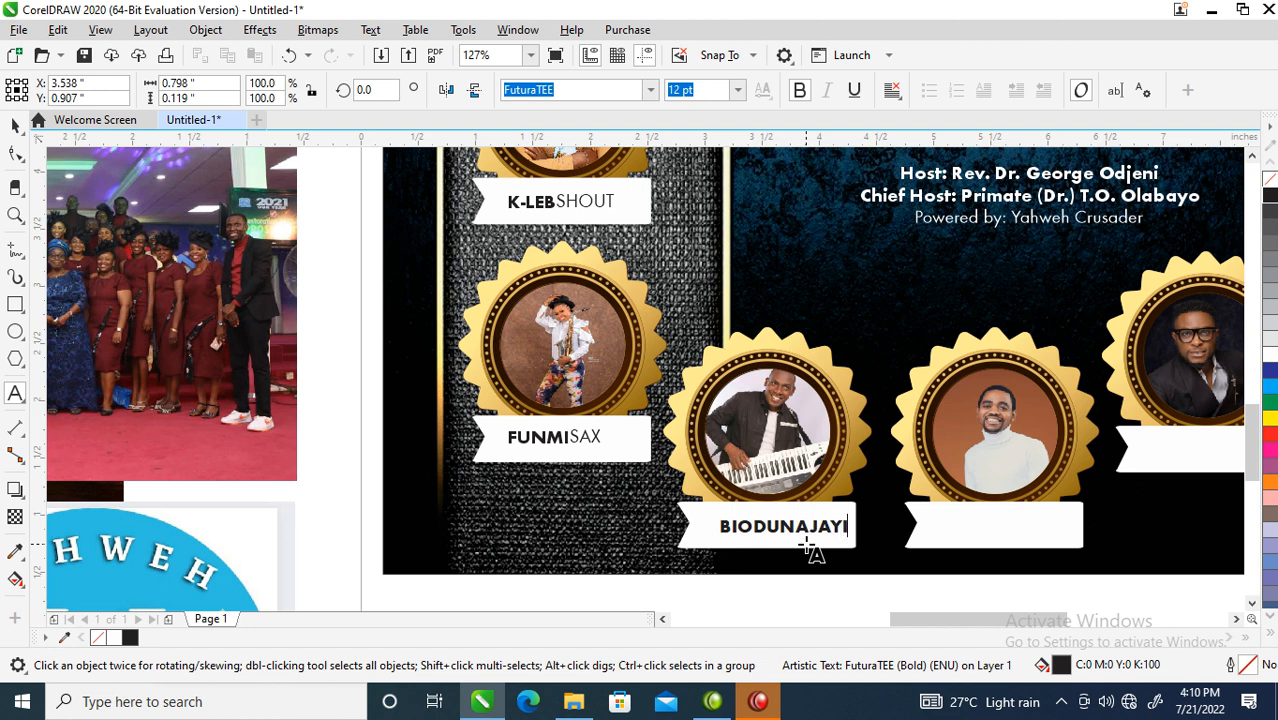
left_click_drag(798, 526, 884, 528)
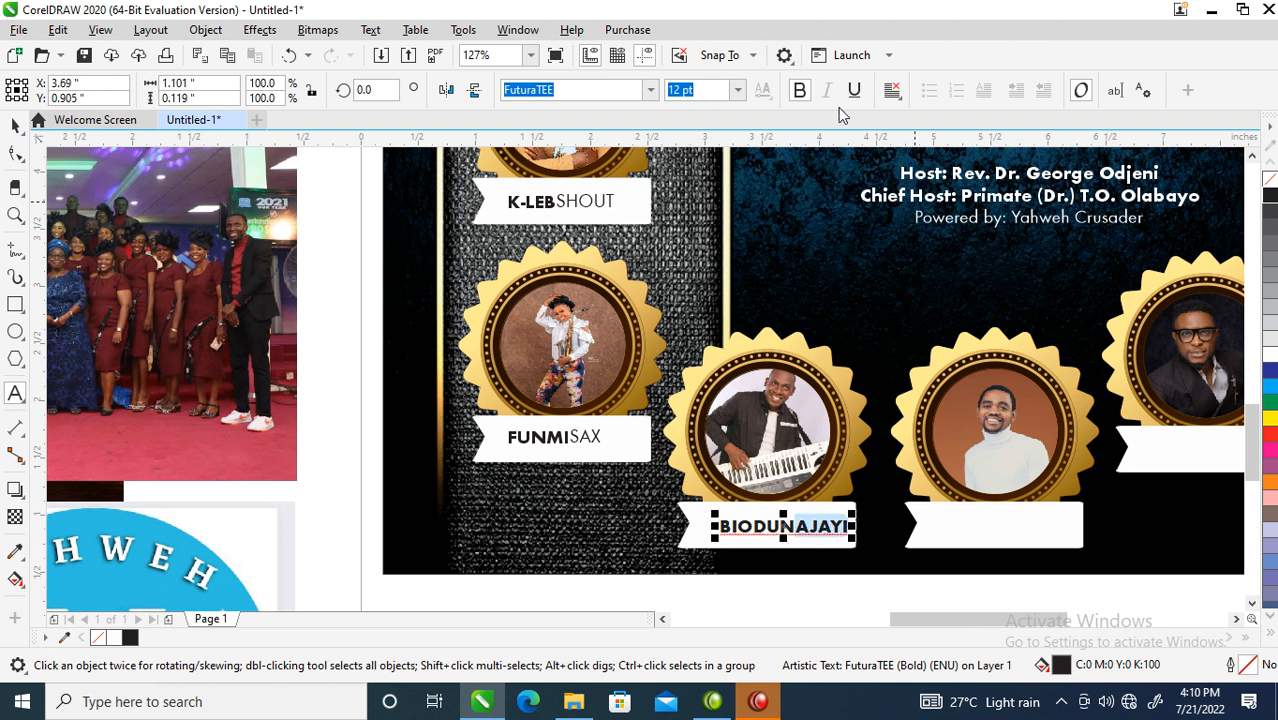
left_click(800, 91)
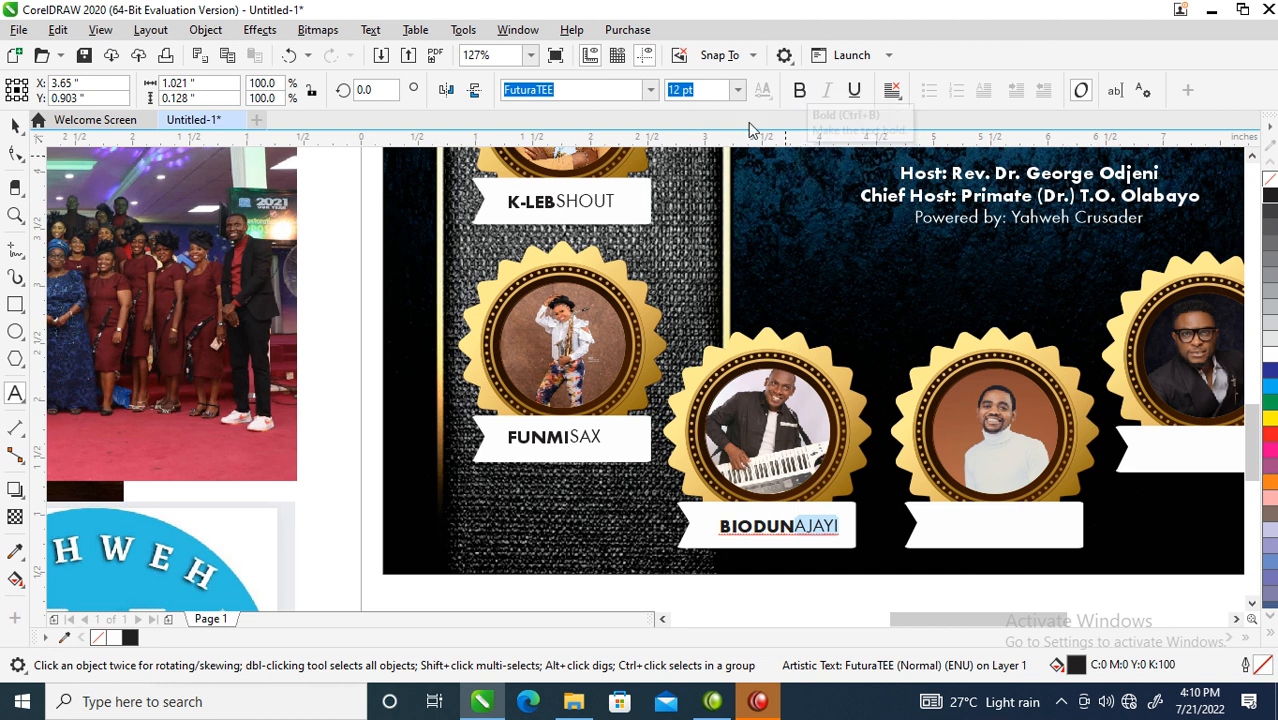
key("ctrl+space")
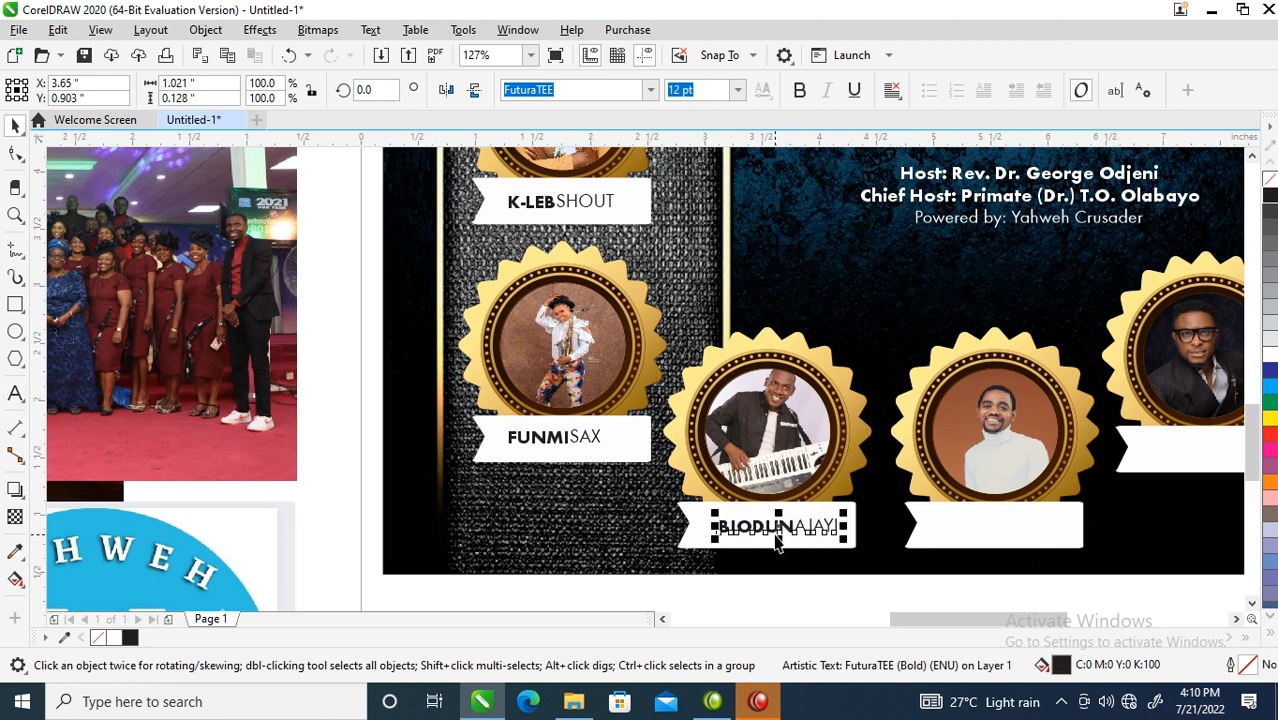
left_click_drag(776, 538, 996, 536)
right_click(996, 536)
key("F8")
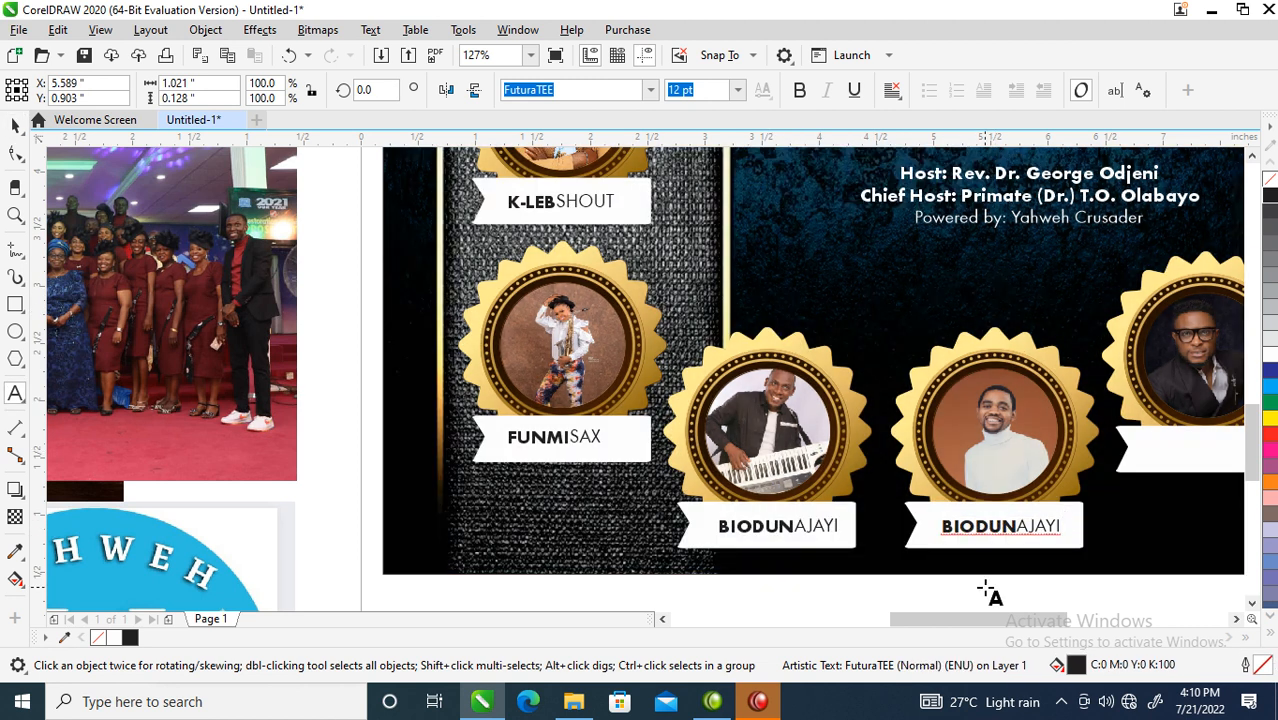
key("ctrl+a")
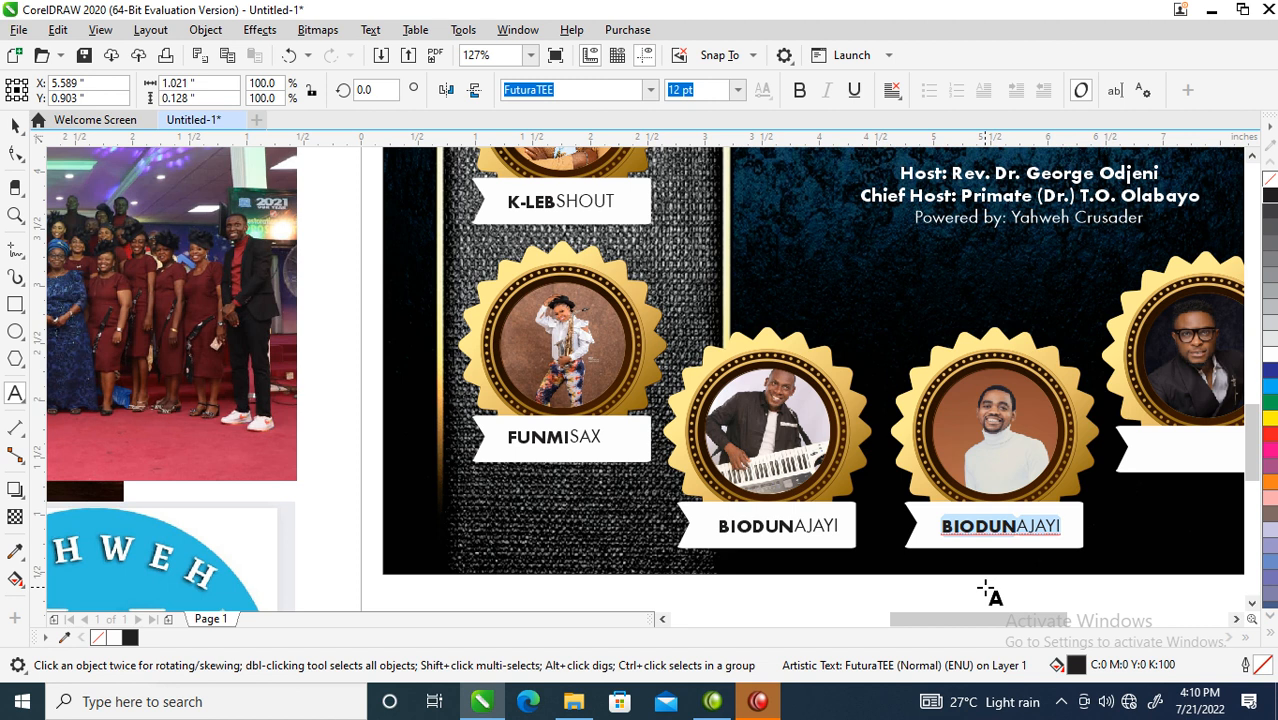
type("YK")
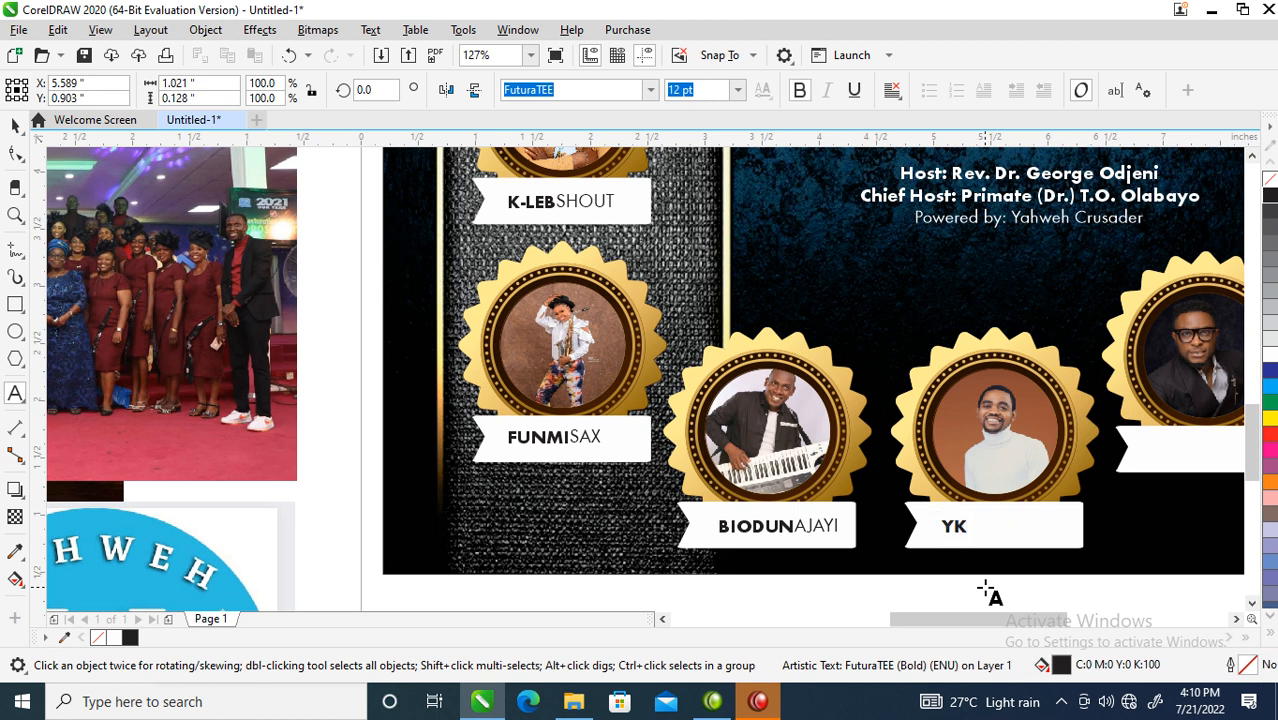